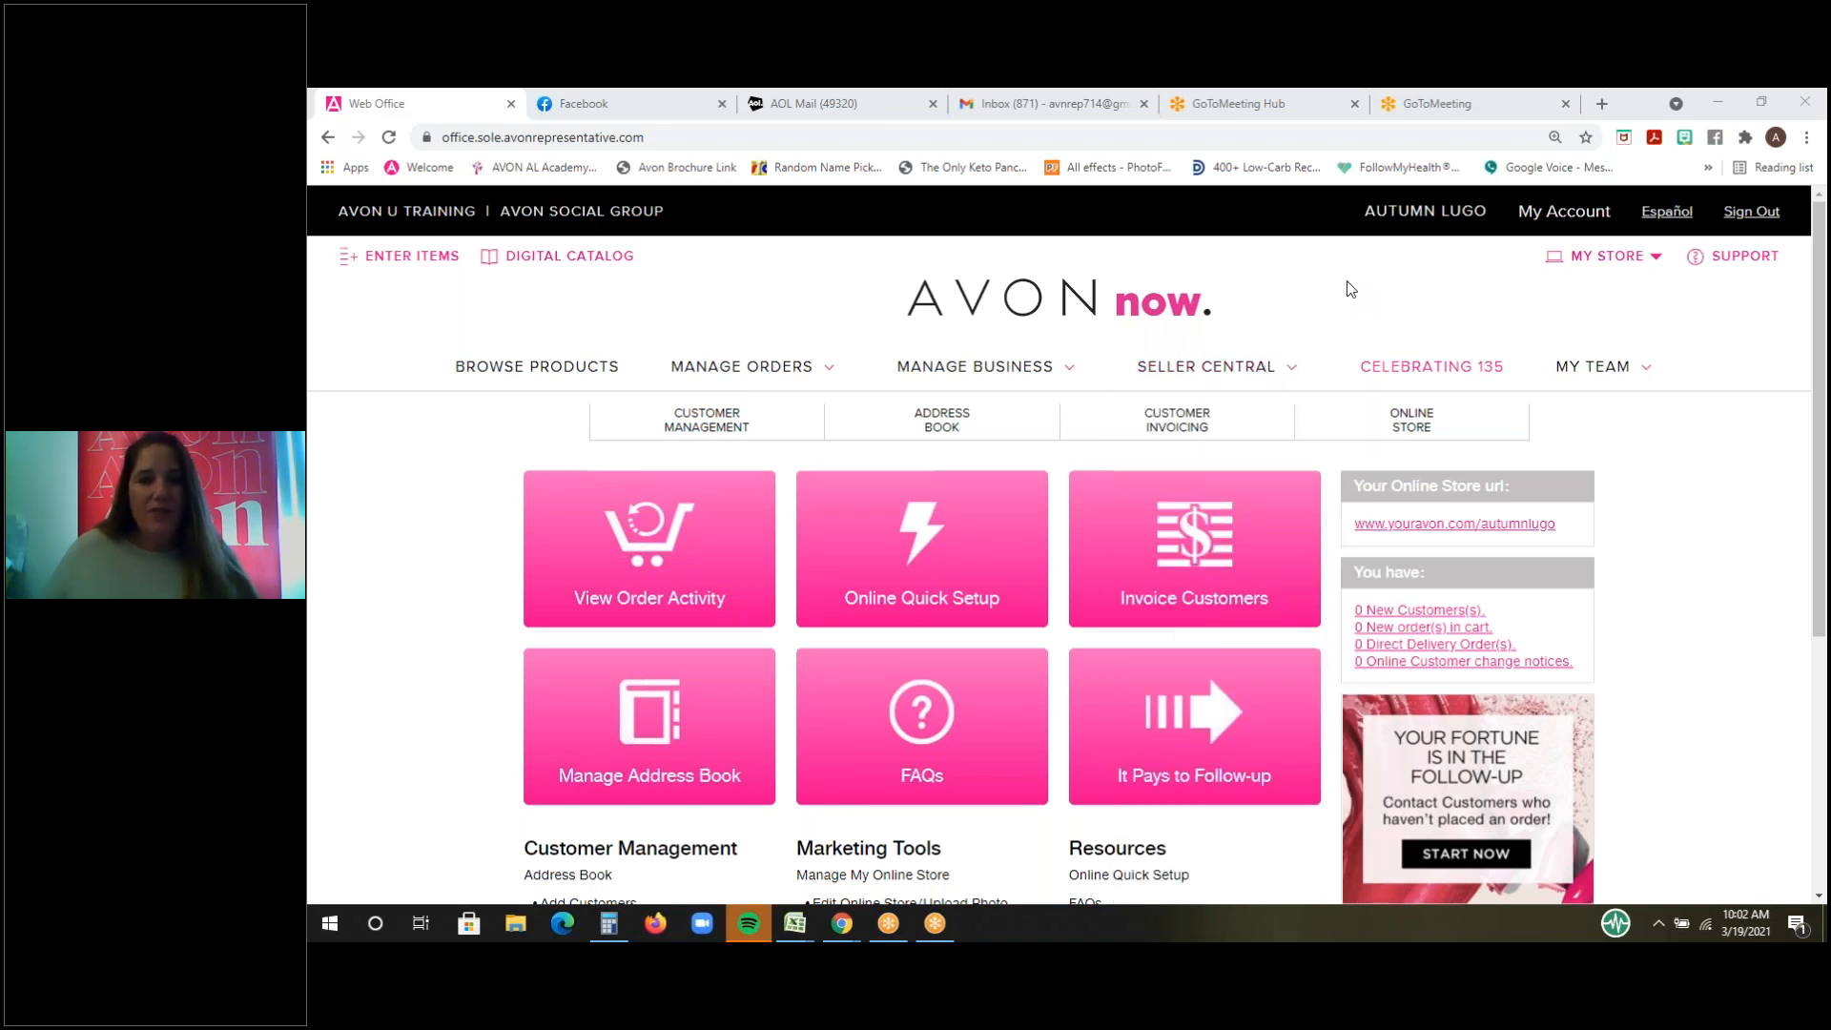
- Open the Personalization Tool for the online store
{"action": "mouse_move", "coordinate": [1004, 372]}
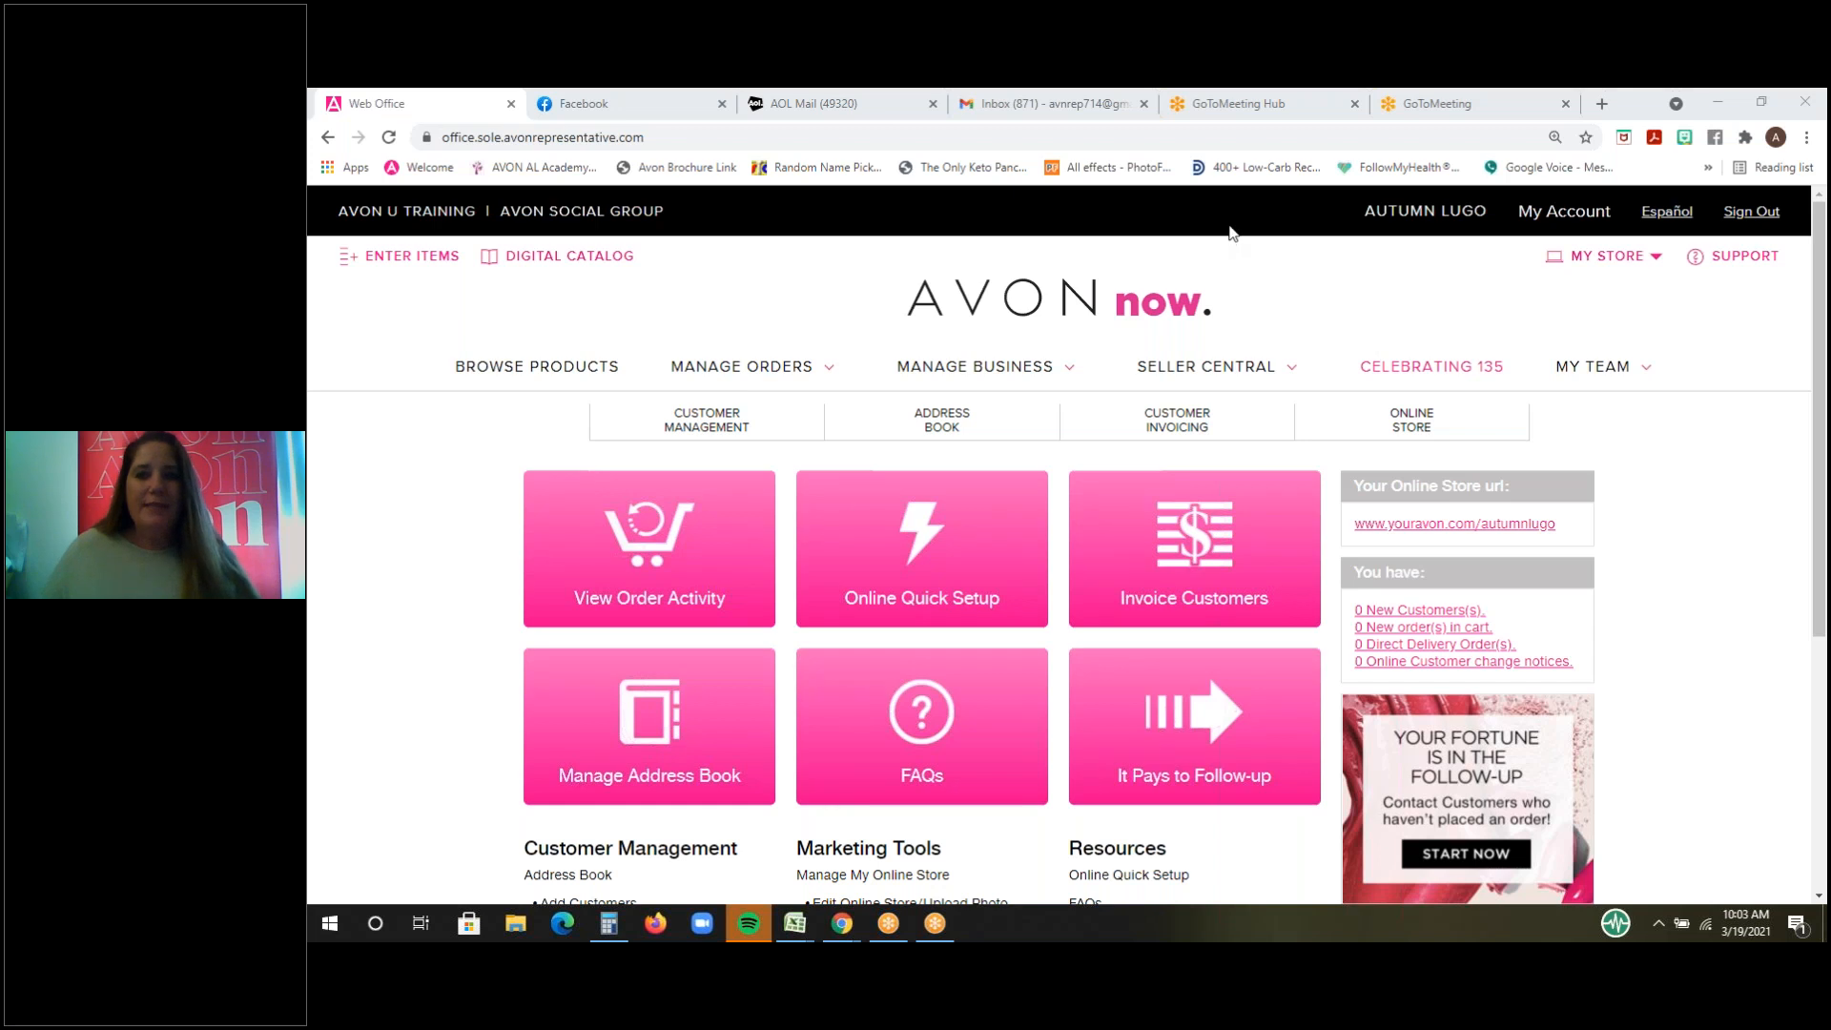
{"action": "mouse_move", "coordinate": [1347, 374]}
{"action": "mouse_move", "coordinate": [1441, 439]}
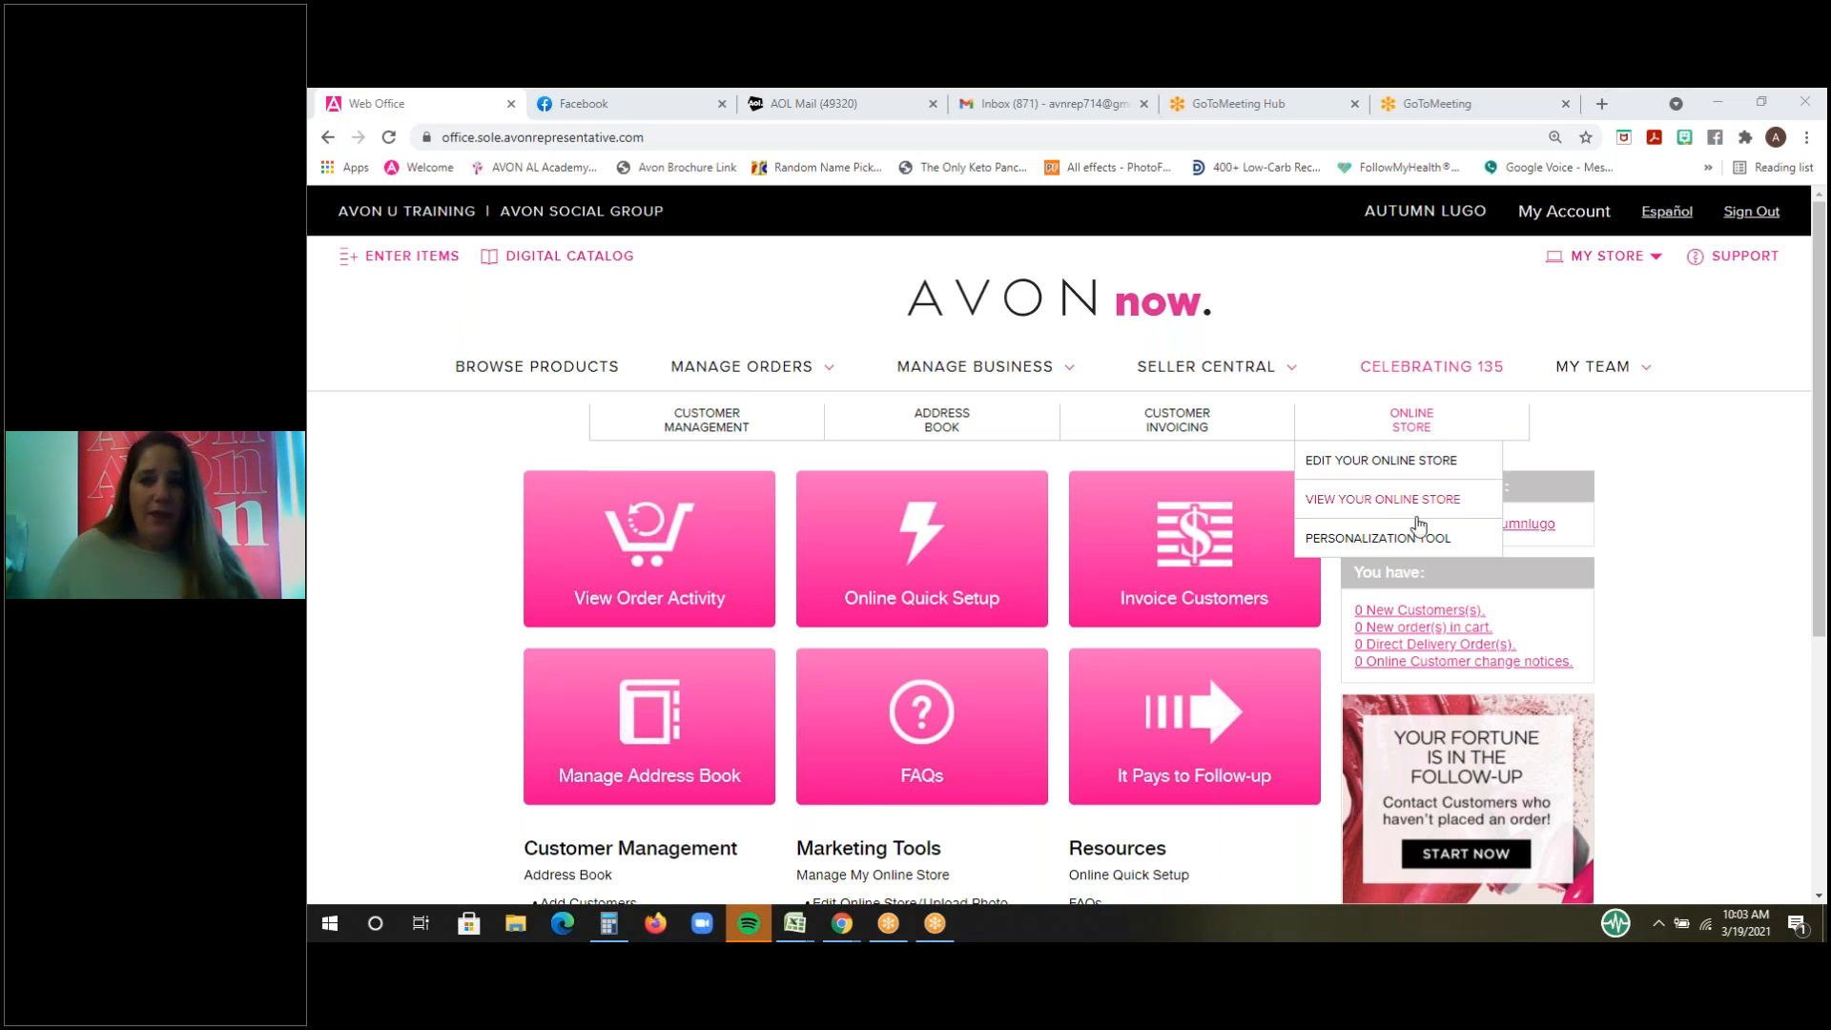
{"action": "left_click", "coordinate": [1416, 536]}
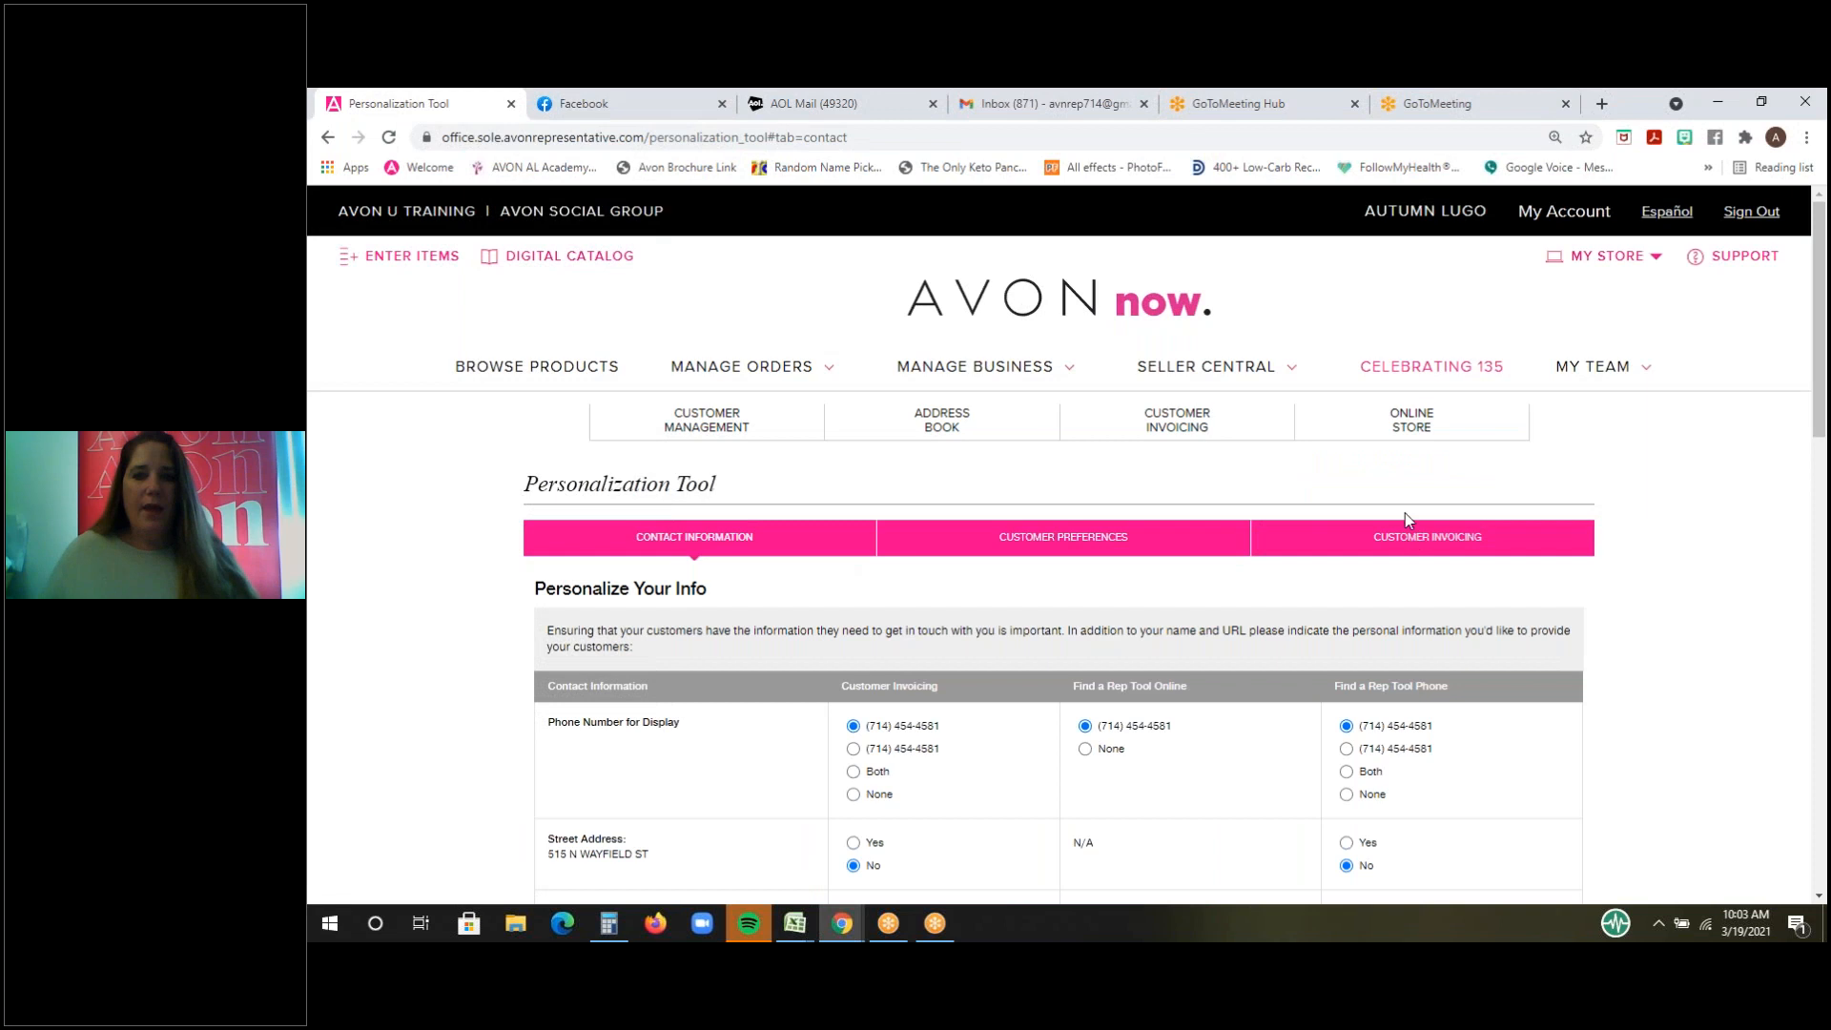
- Review the contact information settings, including the display options, Find a Representative Near Me languages, and English and Spanish profile fields
{"action": "scroll", "coordinate": [1362, 463], "scroll_direction": "down", "scroll_amount": 2}
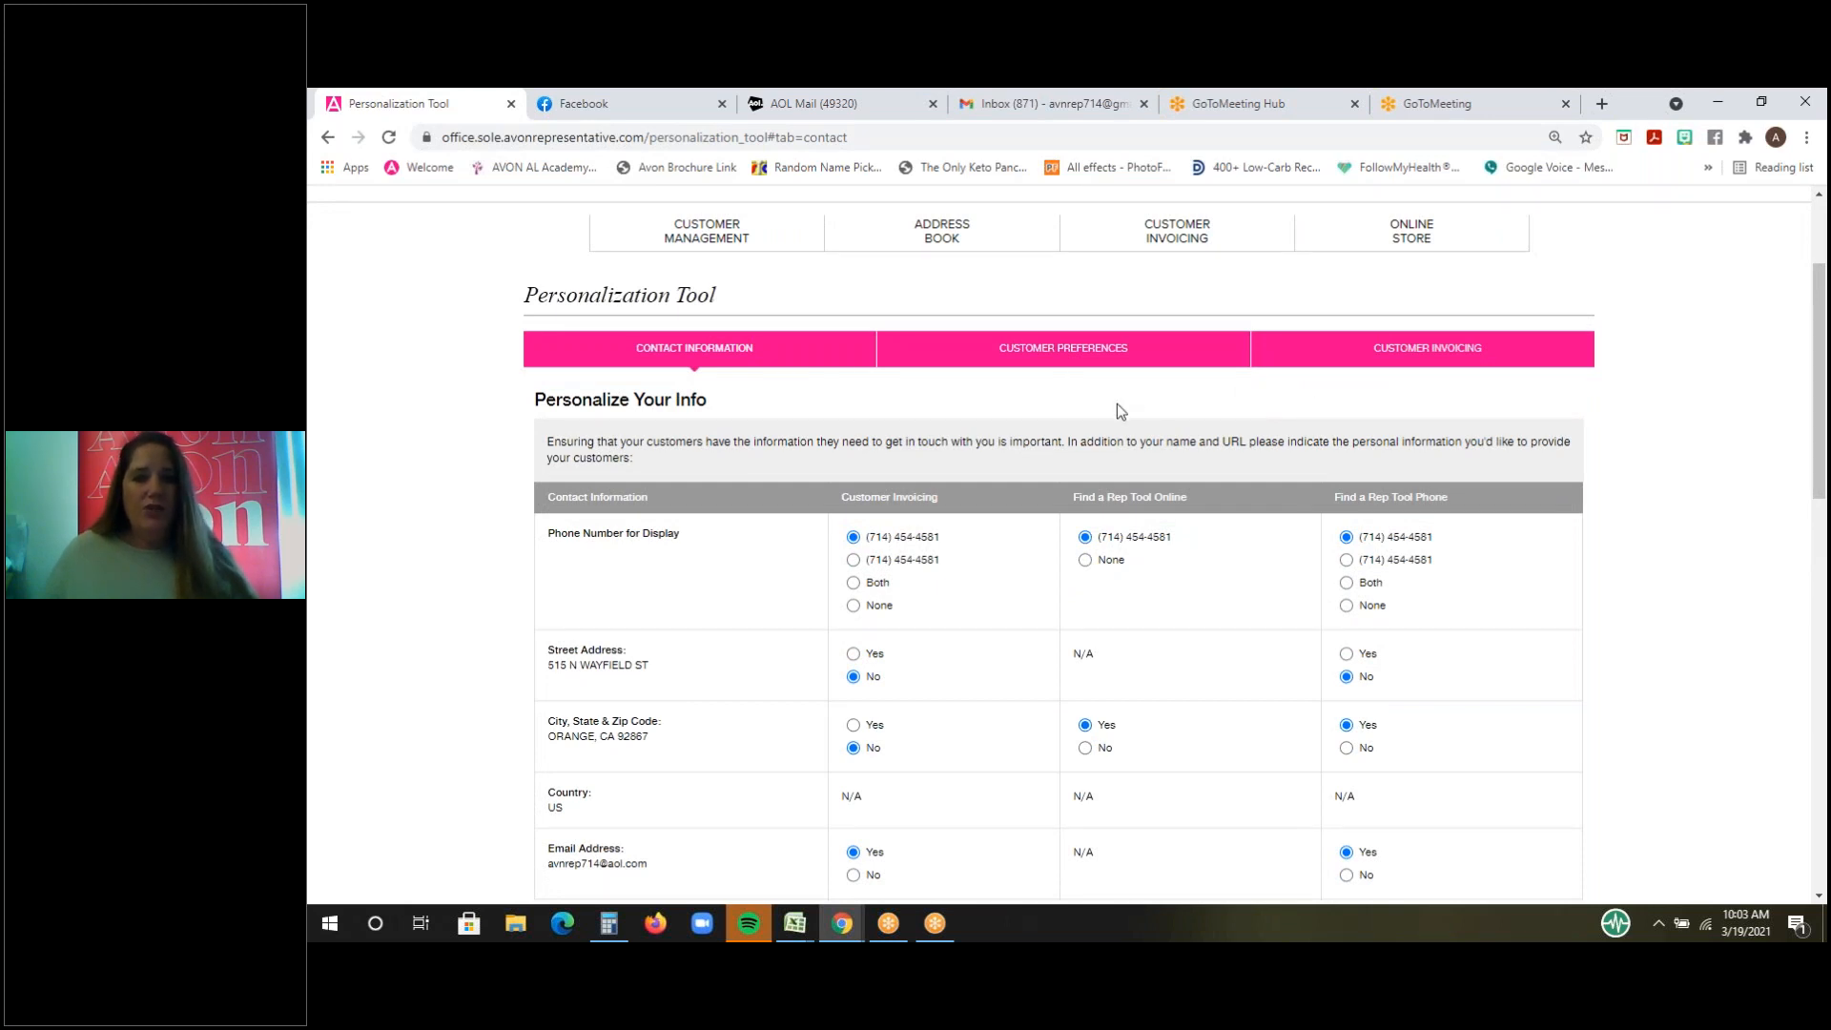
{"action": "scroll", "coordinate": [1117, 411], "scroll_direction": "down", "scroll_amount": 1}
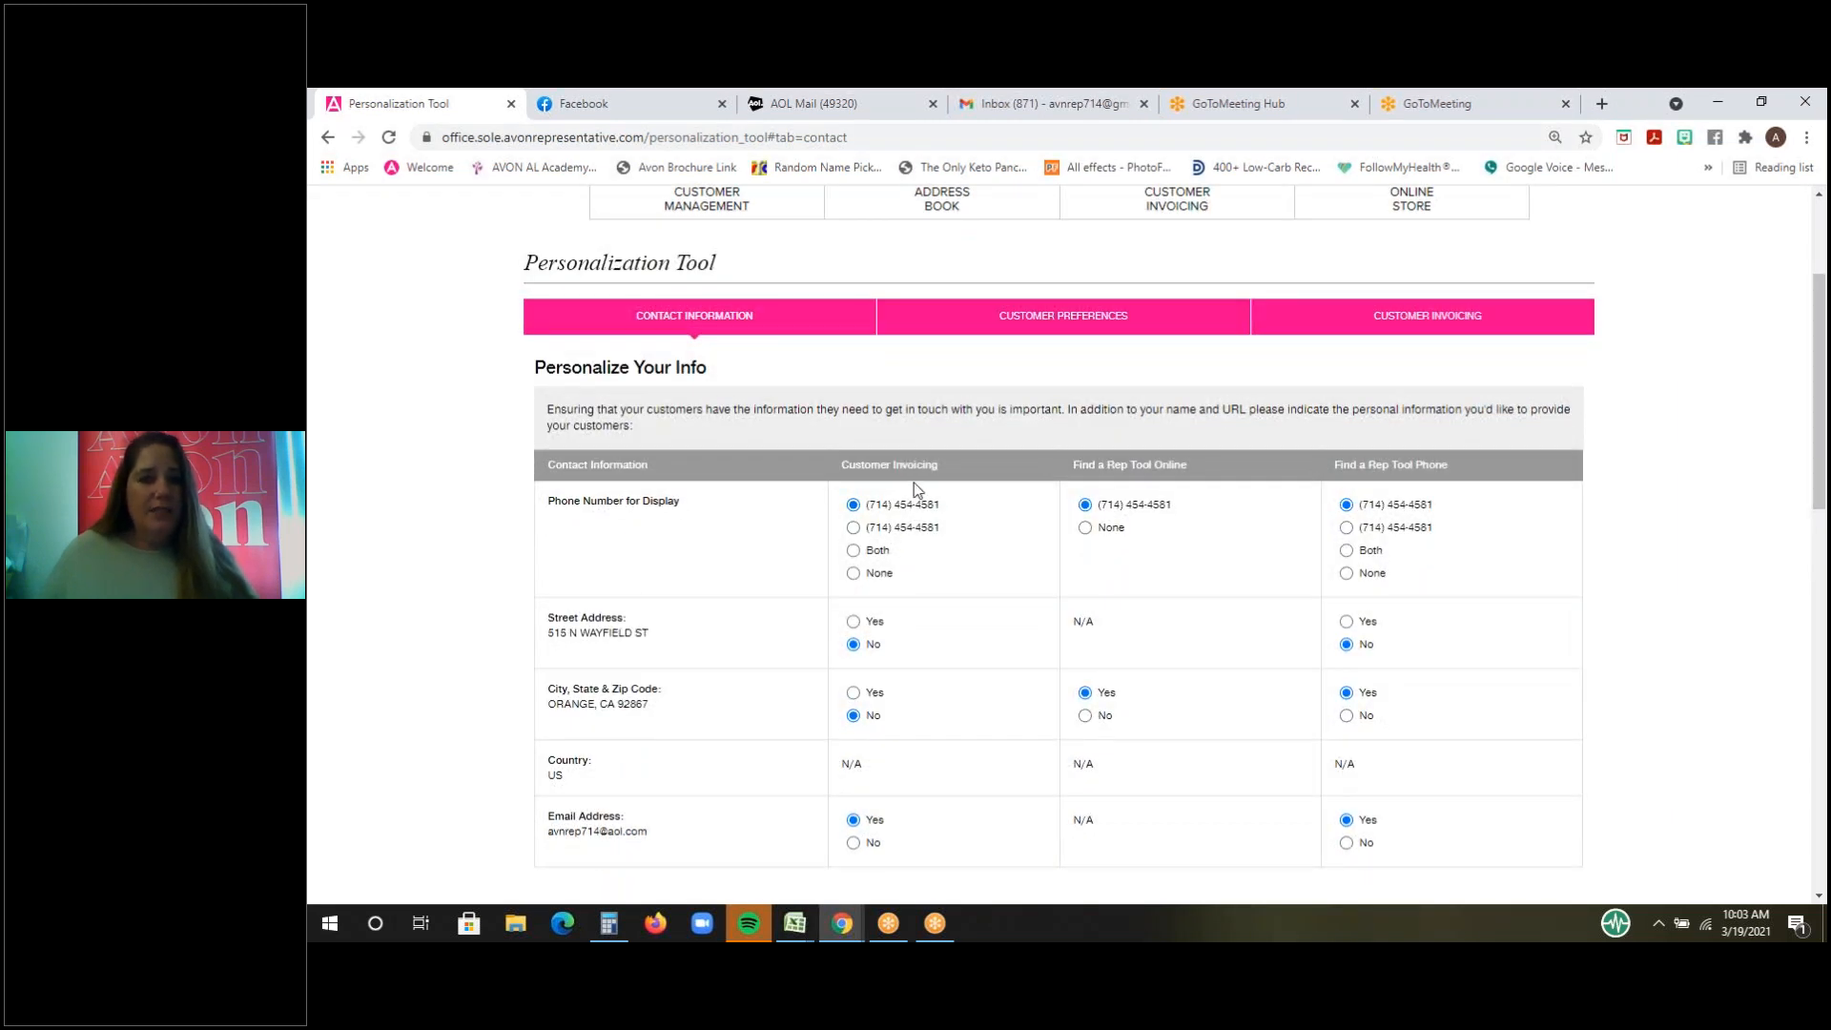
{"action": "scroll", "coordinate": [923, 419], "scroll_direction": "down", "scroll_amount": 1}
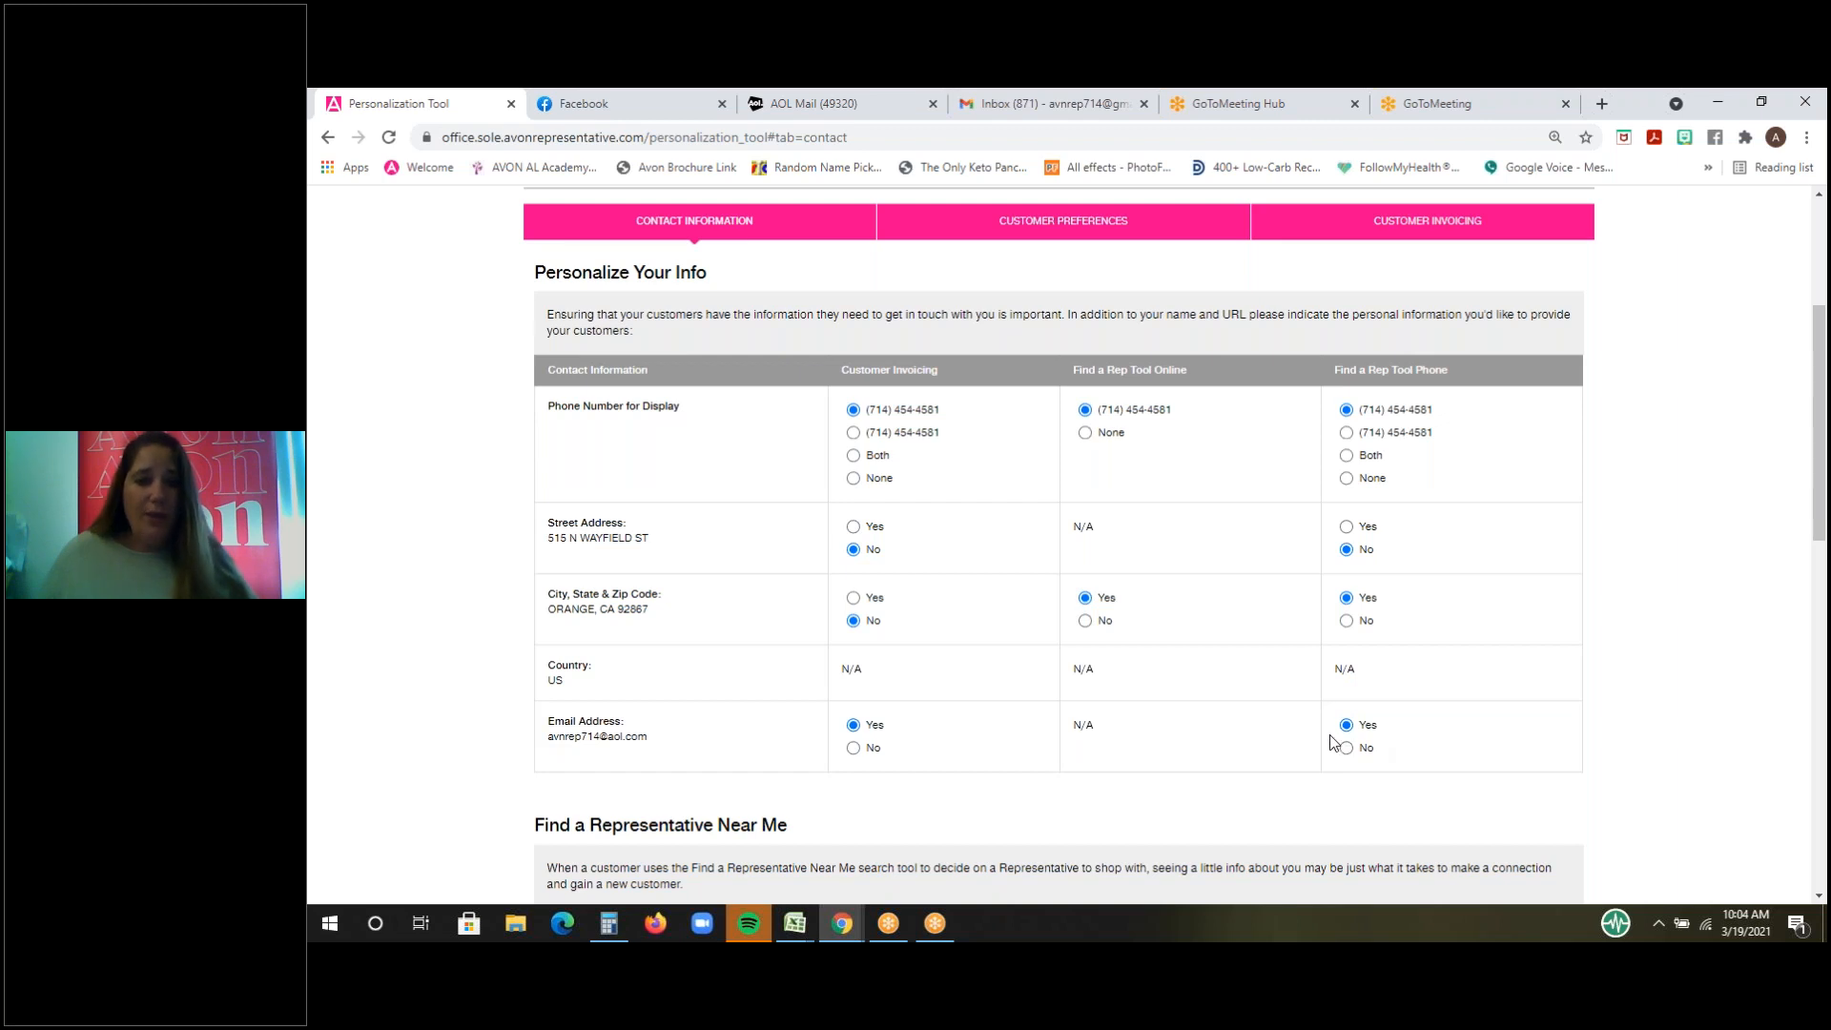
{"action": "scroll", "coordinate": [1329, 742], "scroll_direction": "down", "scroll_amount": 5}
{"action": "scroll", "coordinate": [1329, 741], "scroll_direction": "down", "scroll_amount": 1}
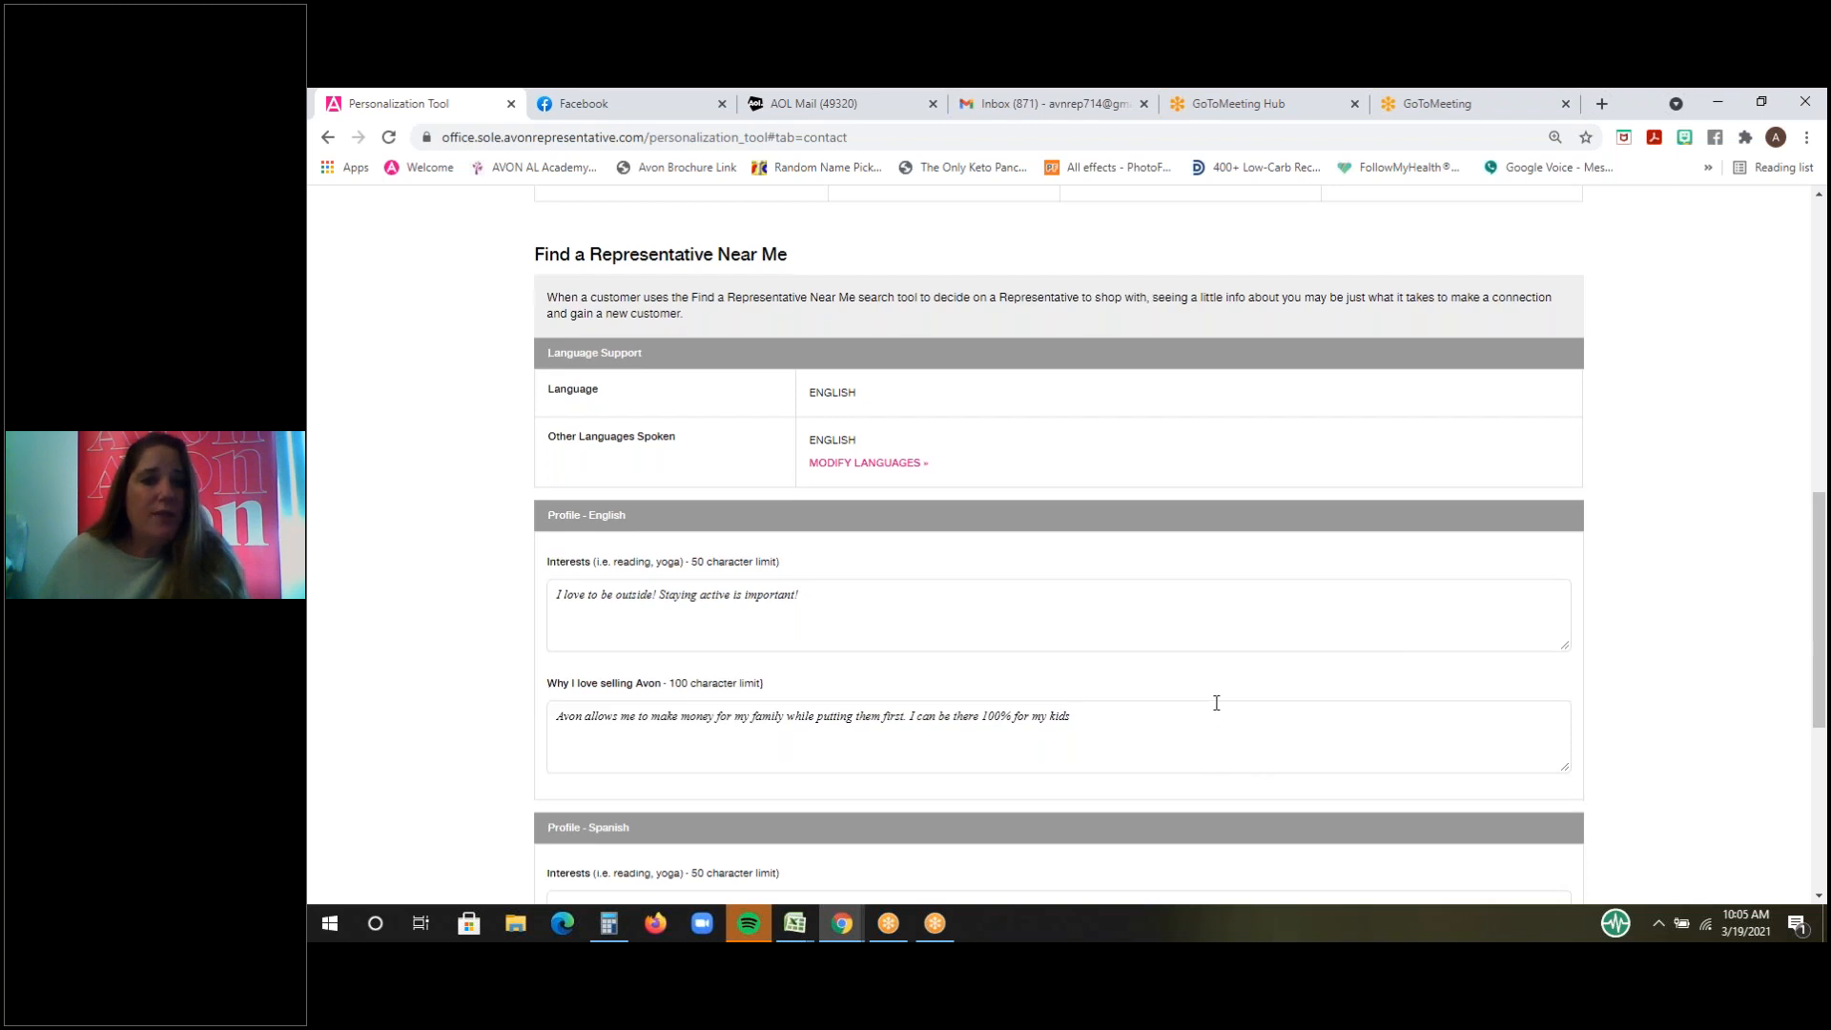
{"action": "scroll", "coordinate": [1217, 732], "scroll_direction": "down", "scroll_amount": 1}
{"action": "scroll", "coordinate": [1191, 706], "scroll_direction": "down", "scroll_amount": 2}
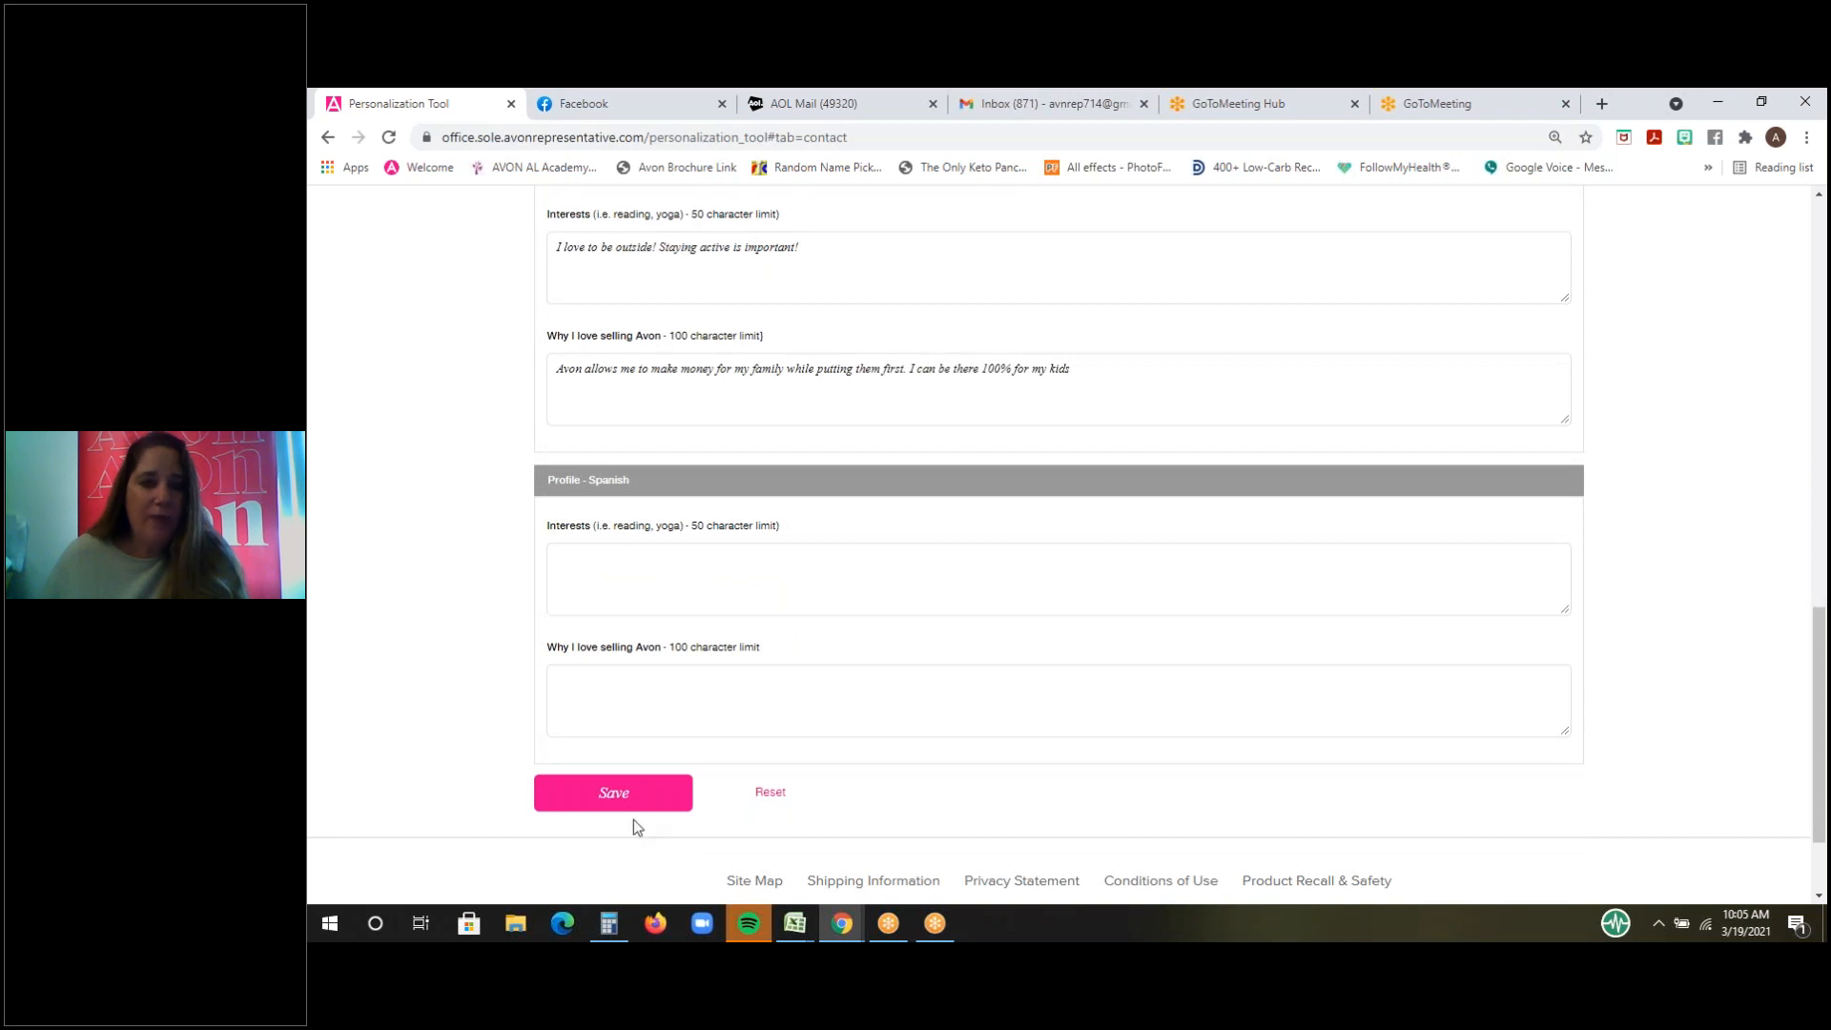
{"action": "scroll", "coordinate": [1450, 601], "scroll_direction": "up", "scroll_amount": 8}
{"action": "scroll", "coordinate": [1554, 633], "scroll_direction": "up", "scroll_amount": 3}
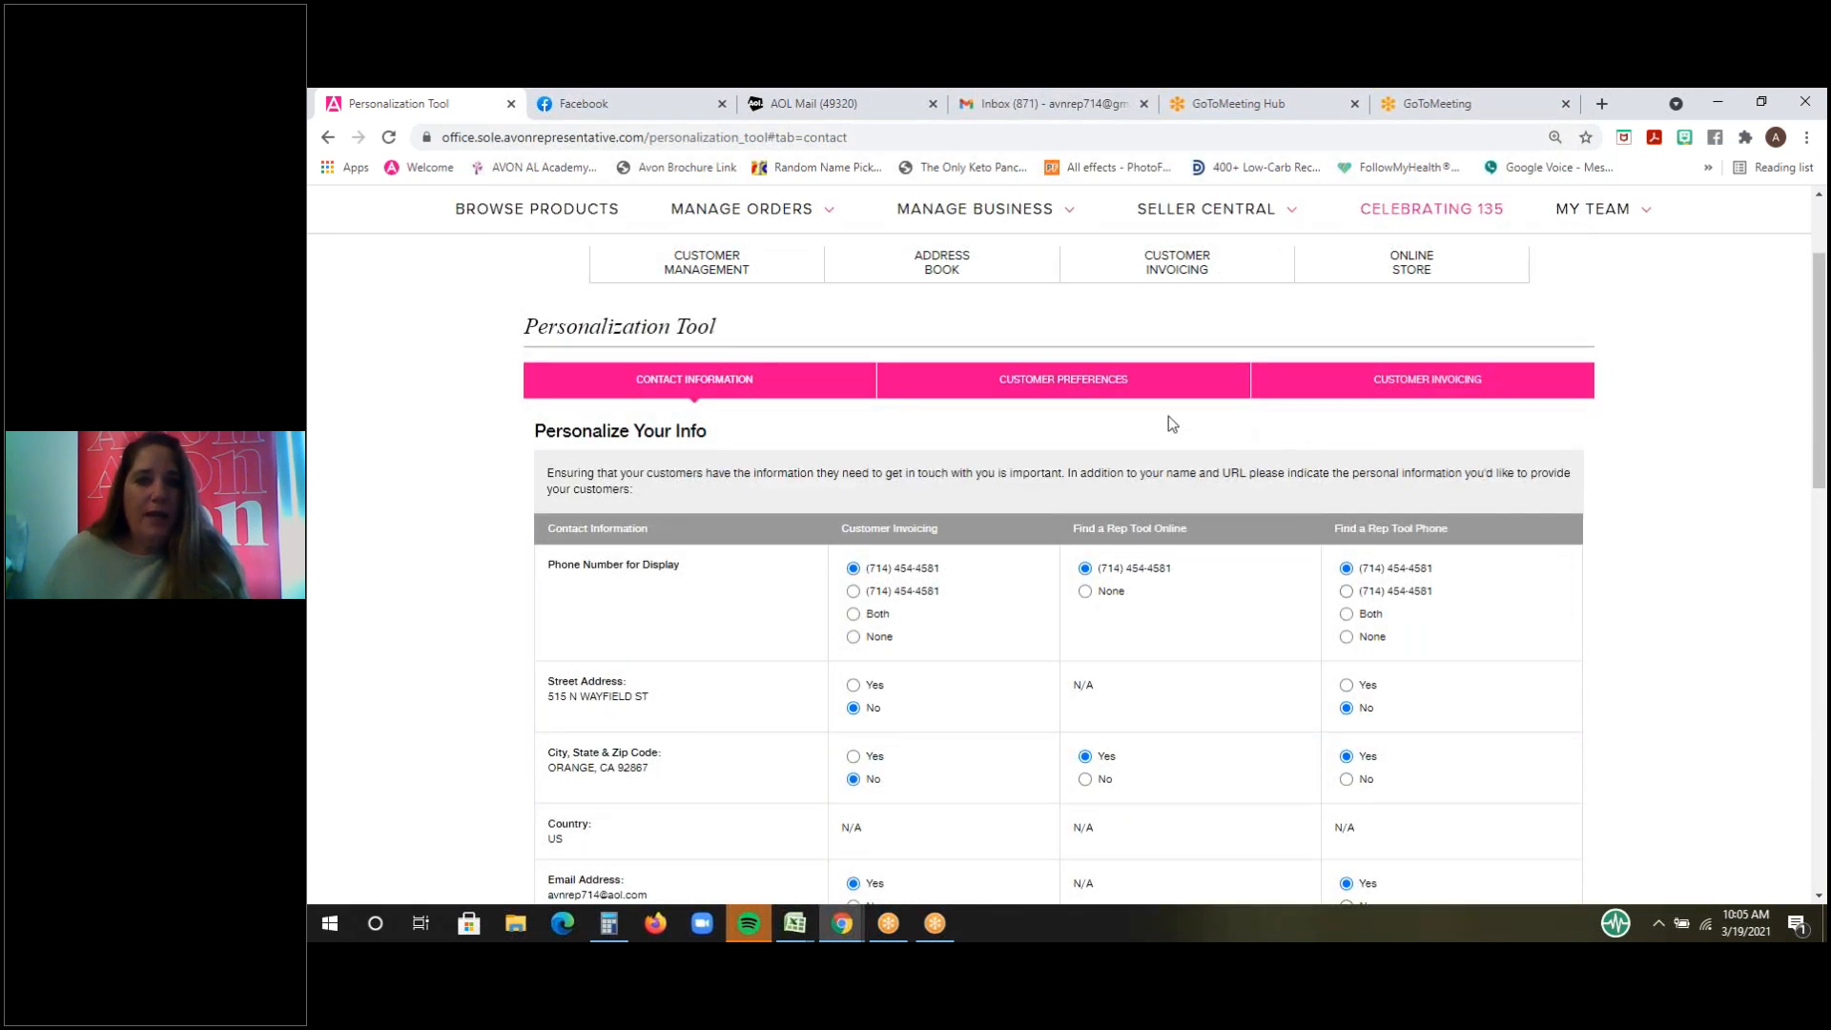
- Review the global customer delivery option and the customer invoicing settings for service charge, sales tax, invoice display and personalized message
{"action": "left_click", "coordinate": [1086, 386]}
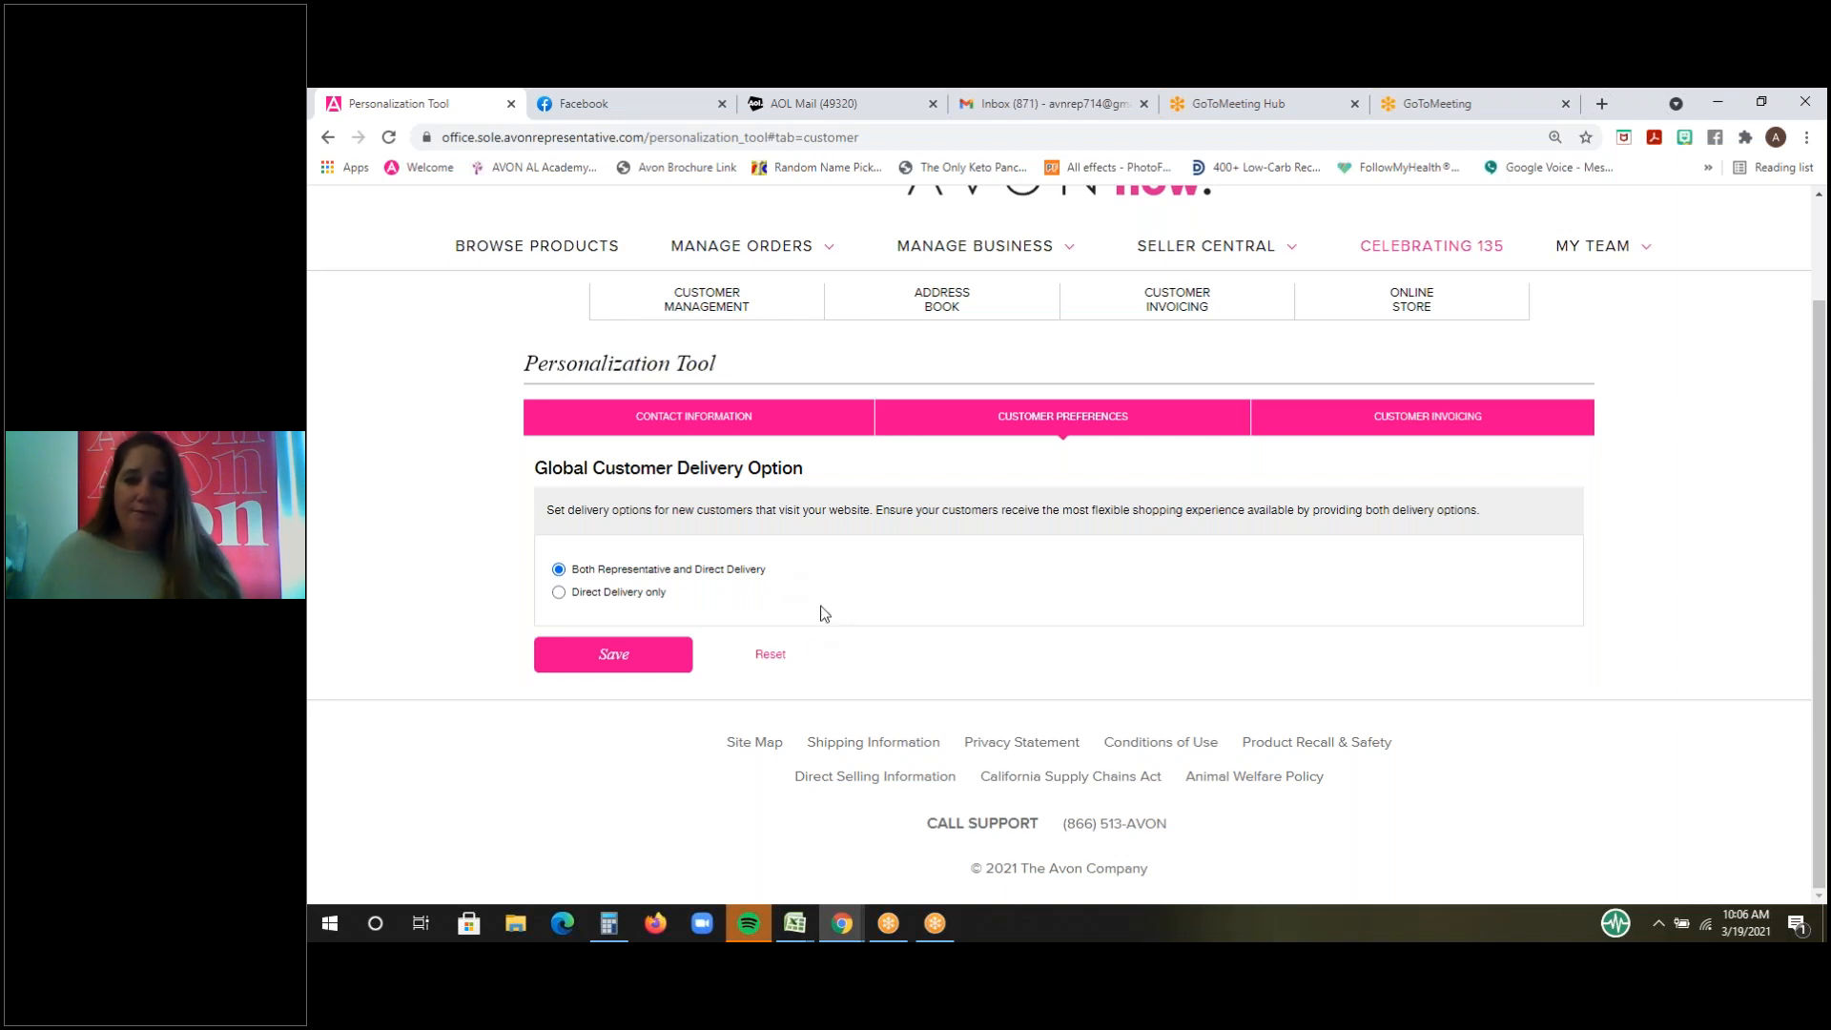
{"action": "left_click", "coordinate": [1431, 420]}
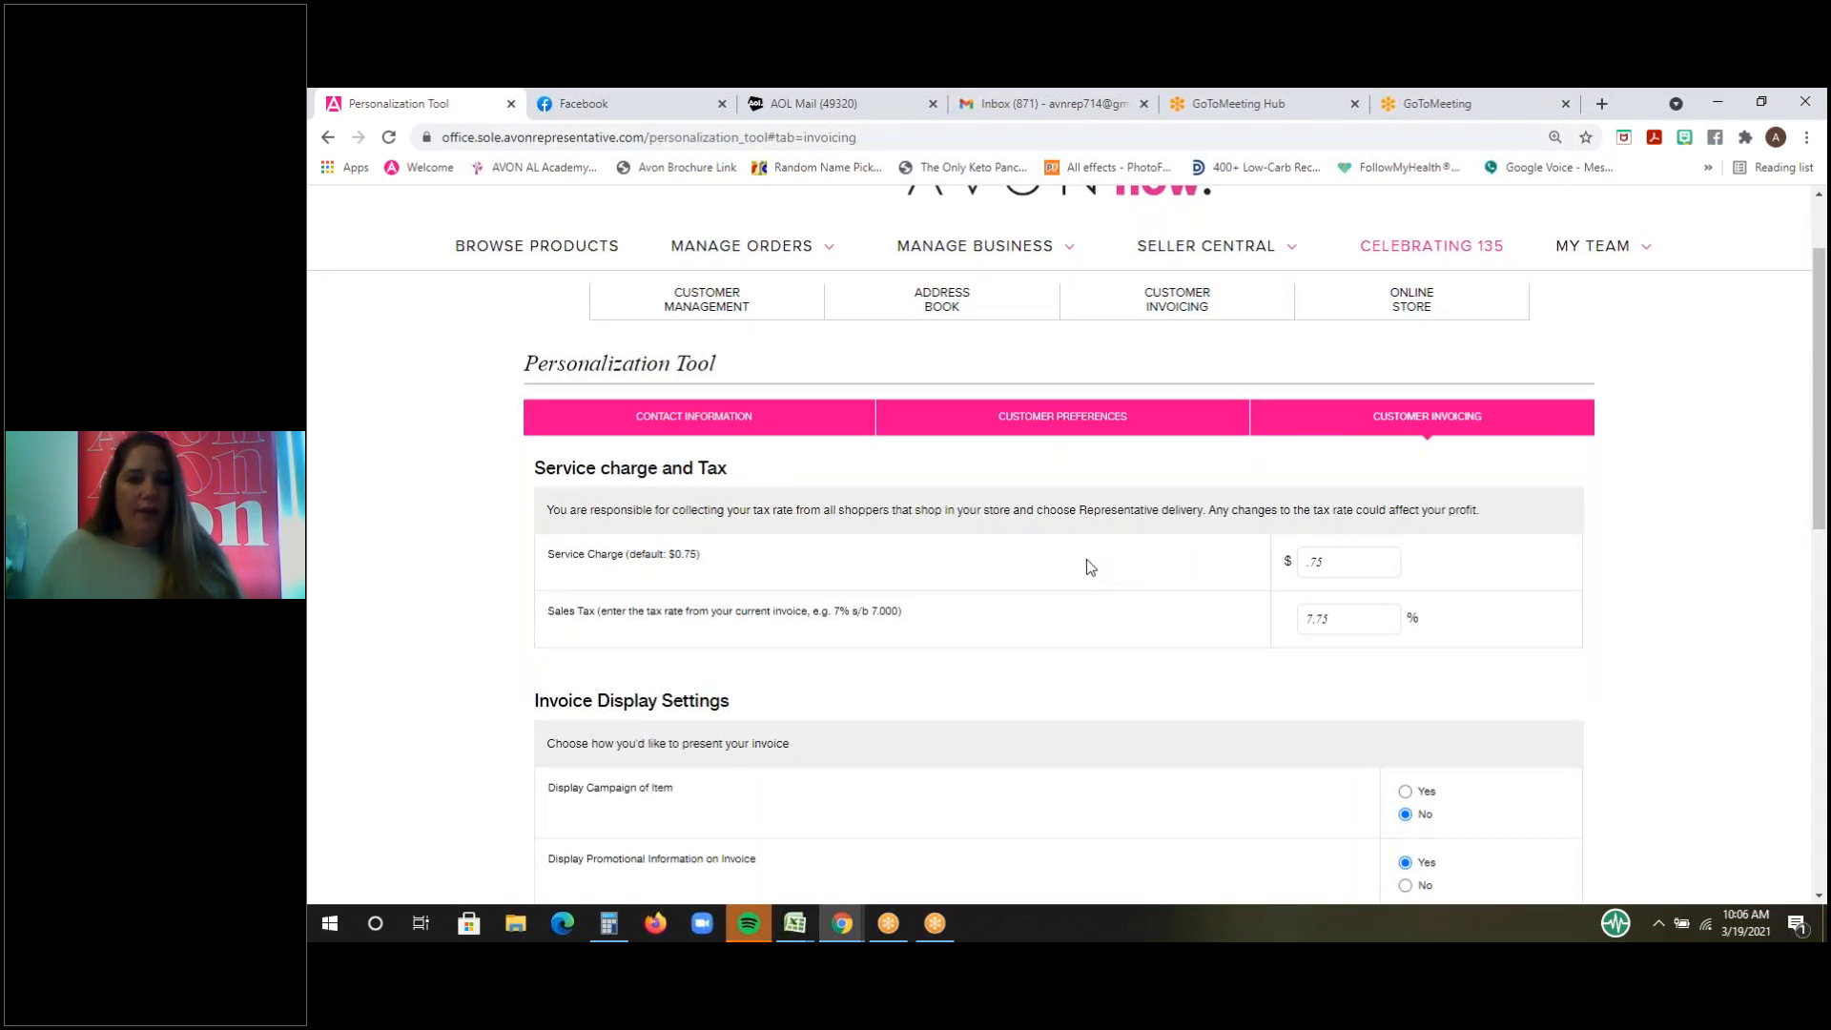
{"action": "scroll", "coordinate": [1090, 567], "scroll_direction": "down", "scroll_amount": 1}
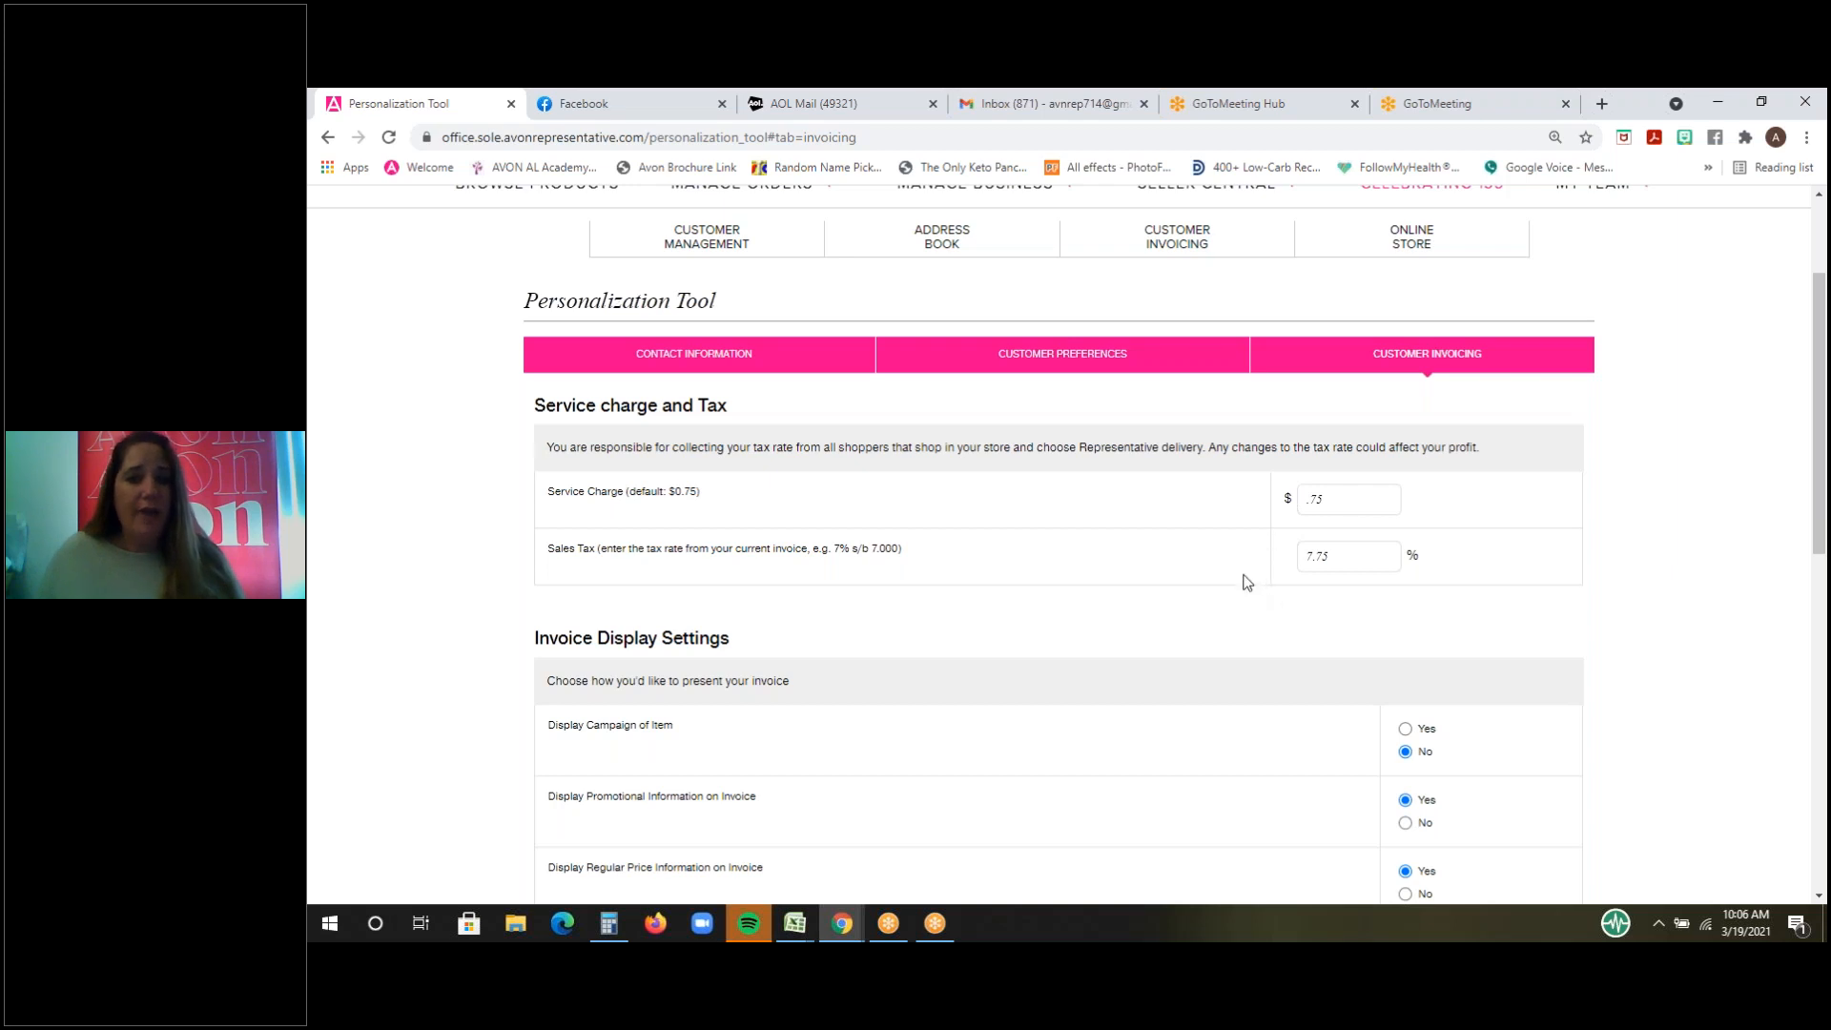
{"action": "scroll", "coordinate": [1348, 578], "scroll_direction": "down", "scroll_amount": 2}
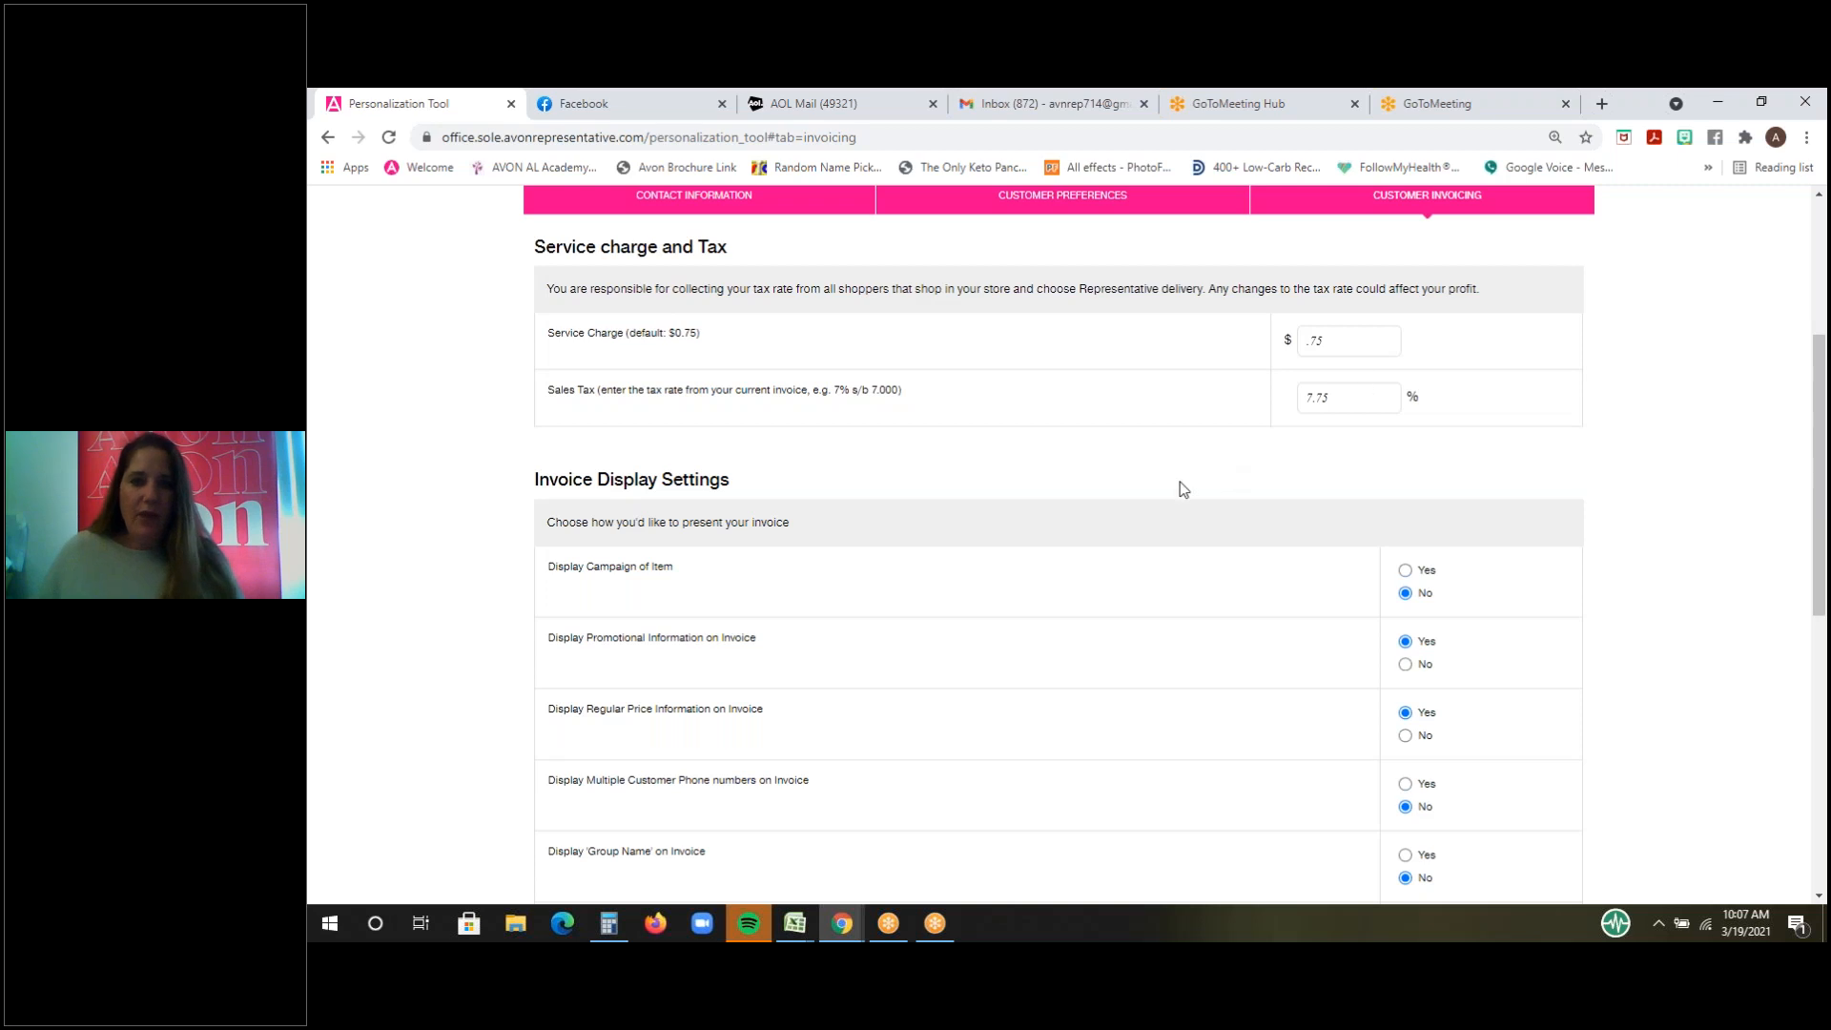
{"action": "scroll", "coordinate": [1176, 488], "scroll_direction": "down", "scroll_amount": 3}
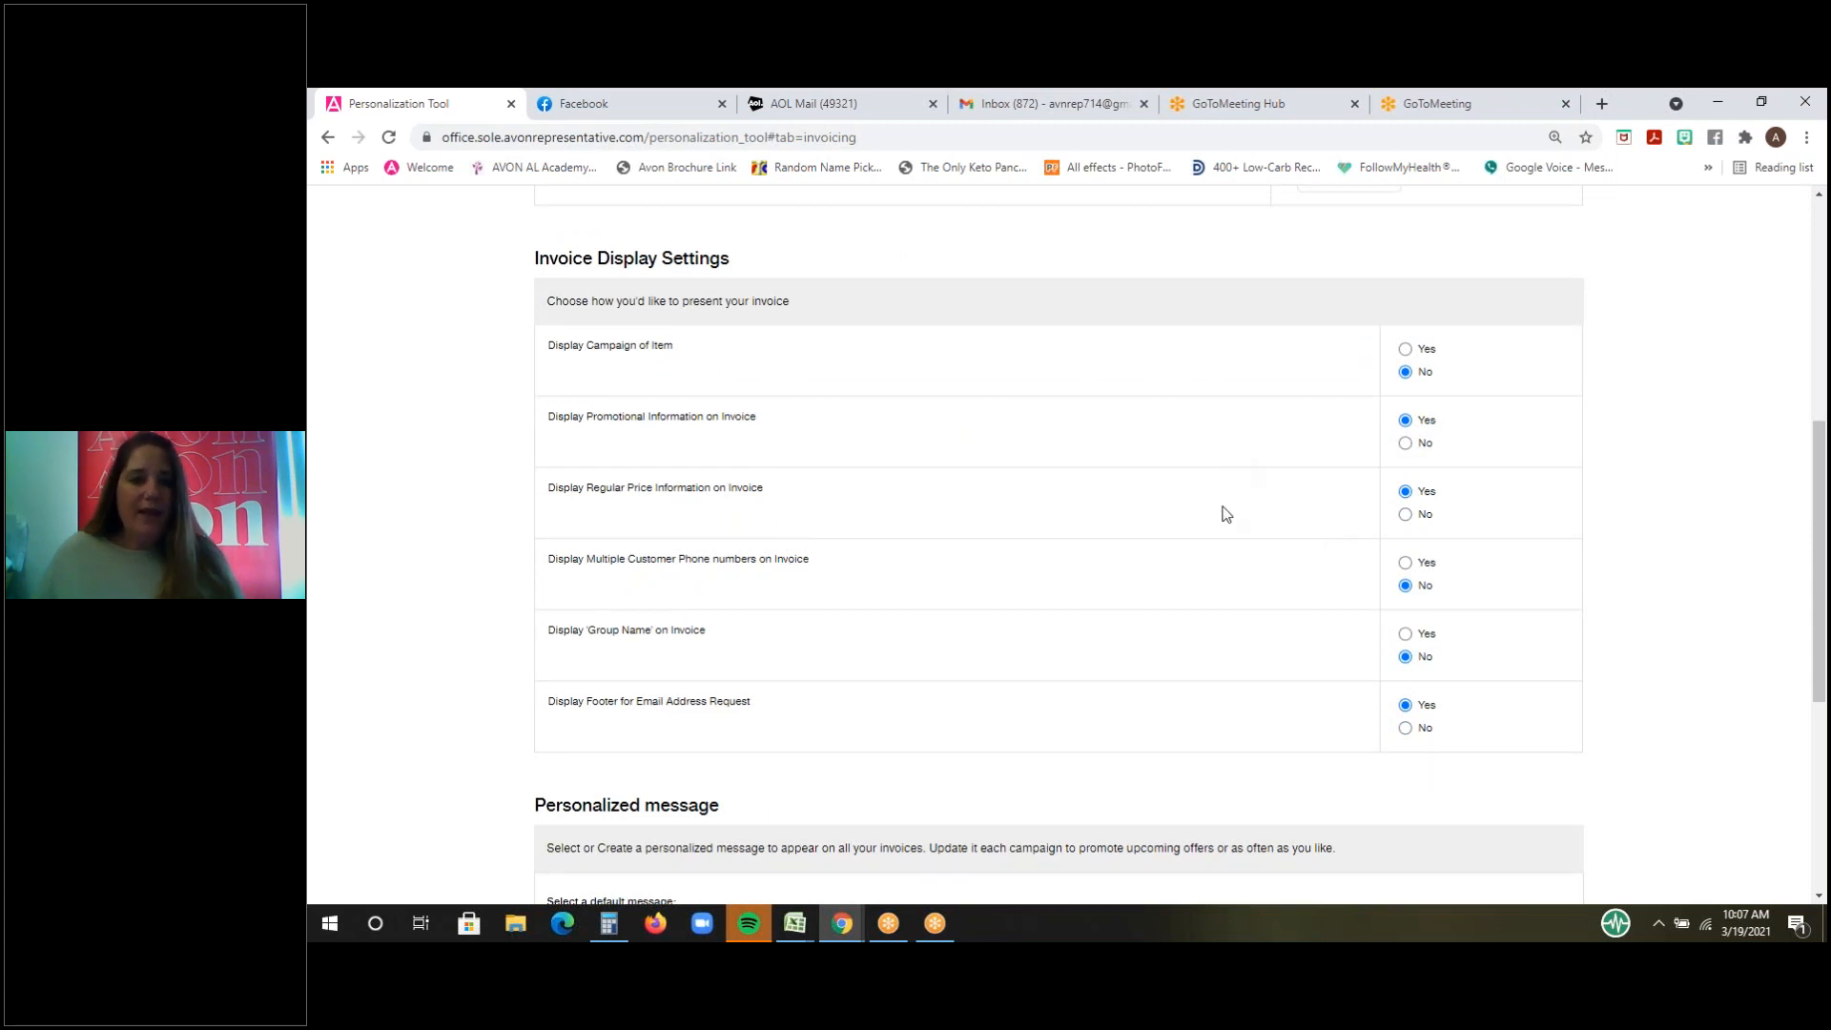
{"action": "scroll", "coordinate": [1226, 514], "scroll_direction": "down", "scroll_amount": 5}
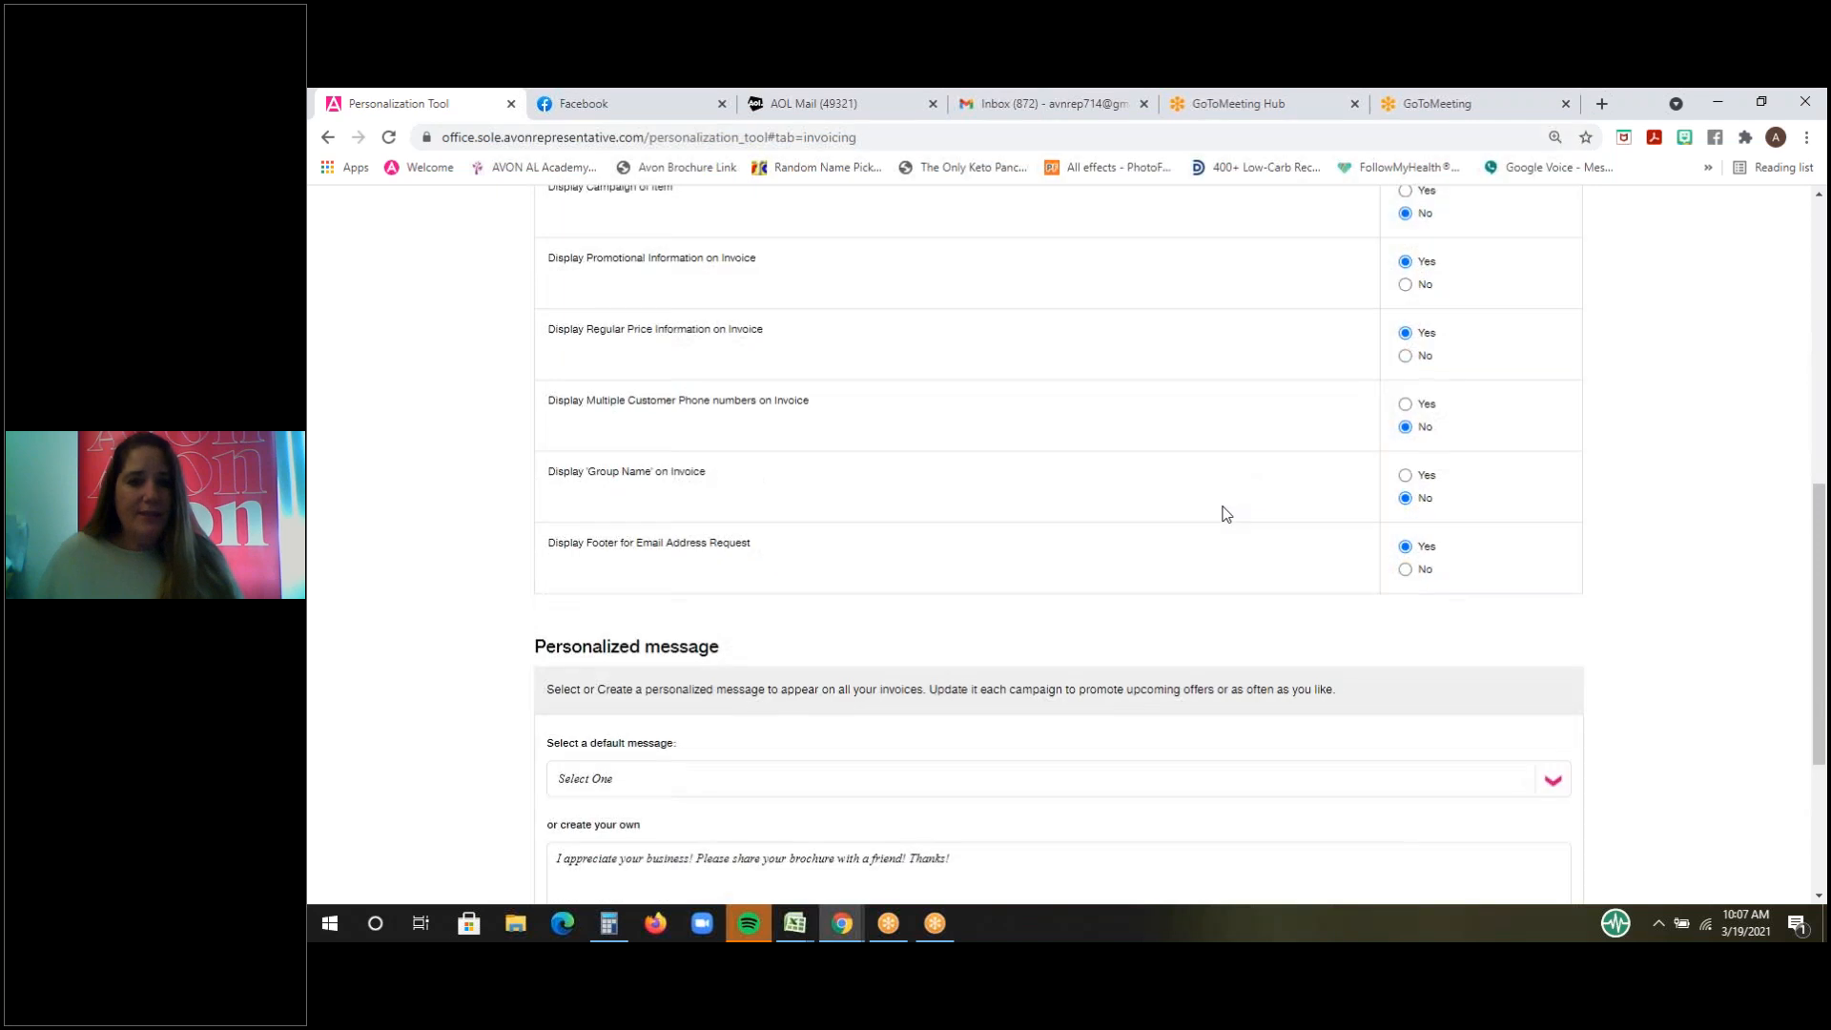
{"action": "scroll", "coordinate": [1223, 515], "scroll_direction": "down", "scroll_amount": 1}
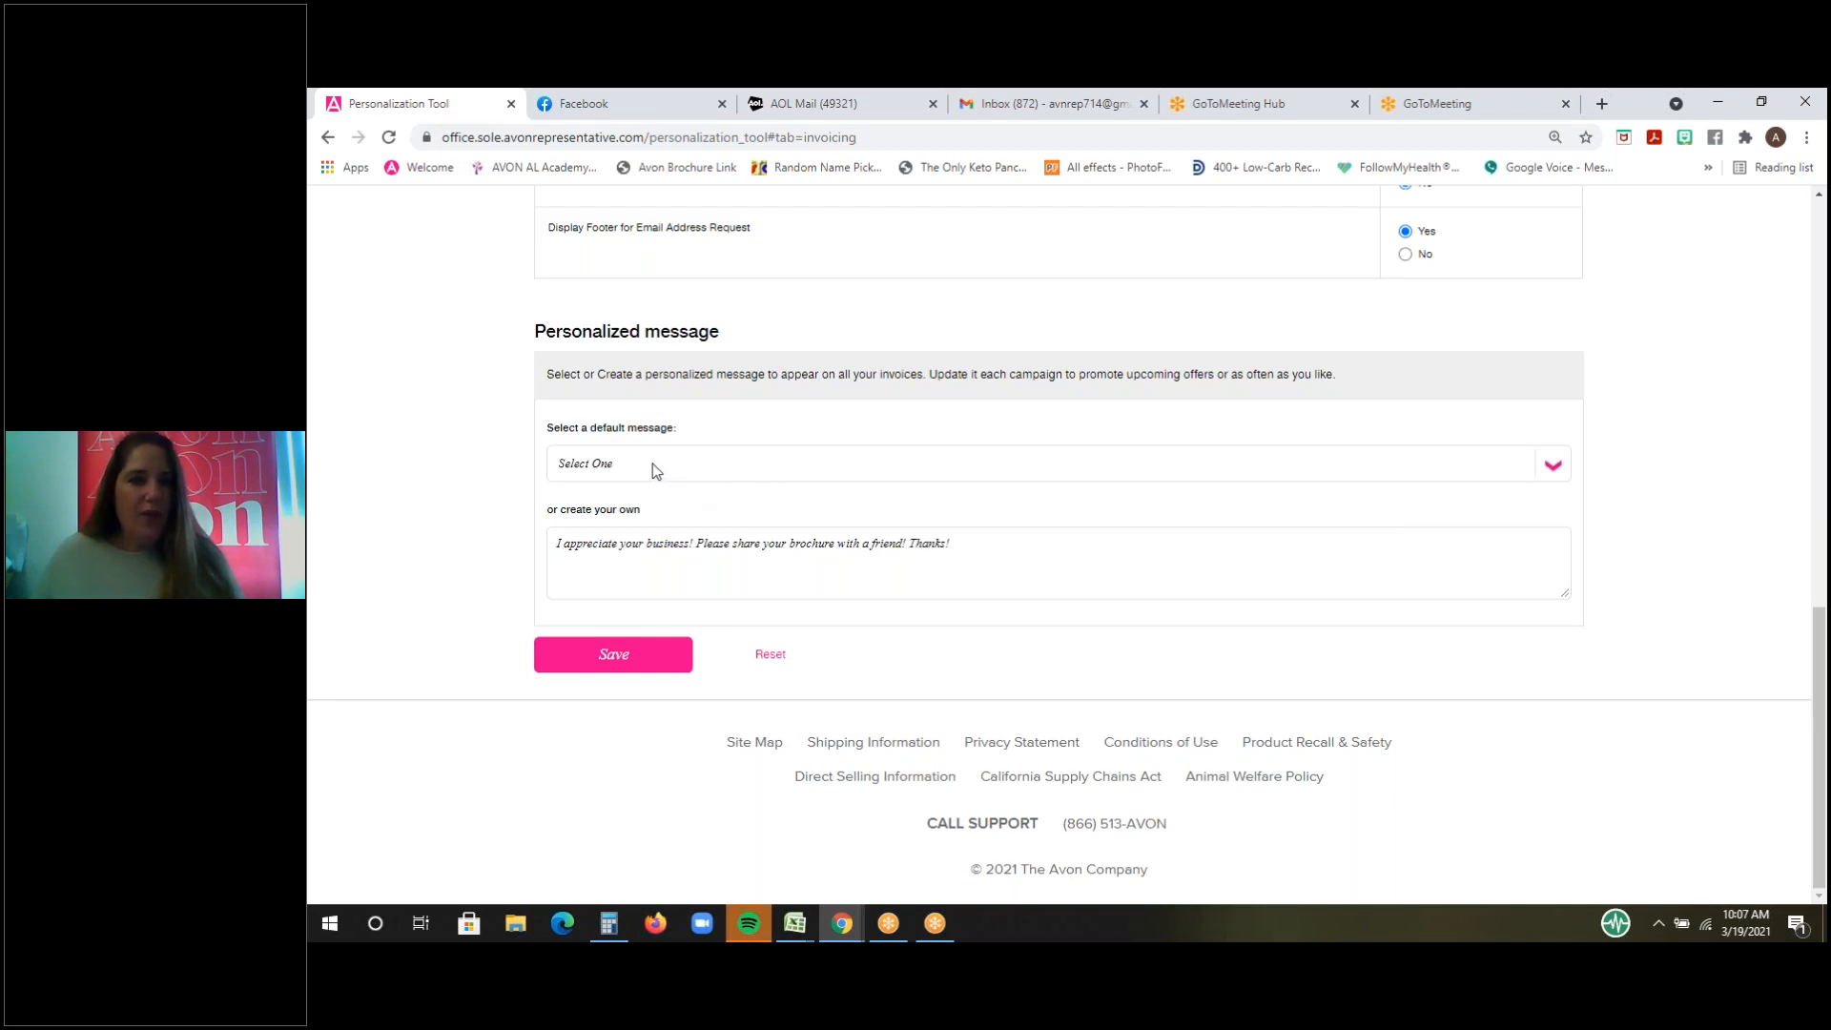
- Look through the default personalized invoice messages and close the list without choosing one
{"action": "left_click", "coordinate": [573, 469]}
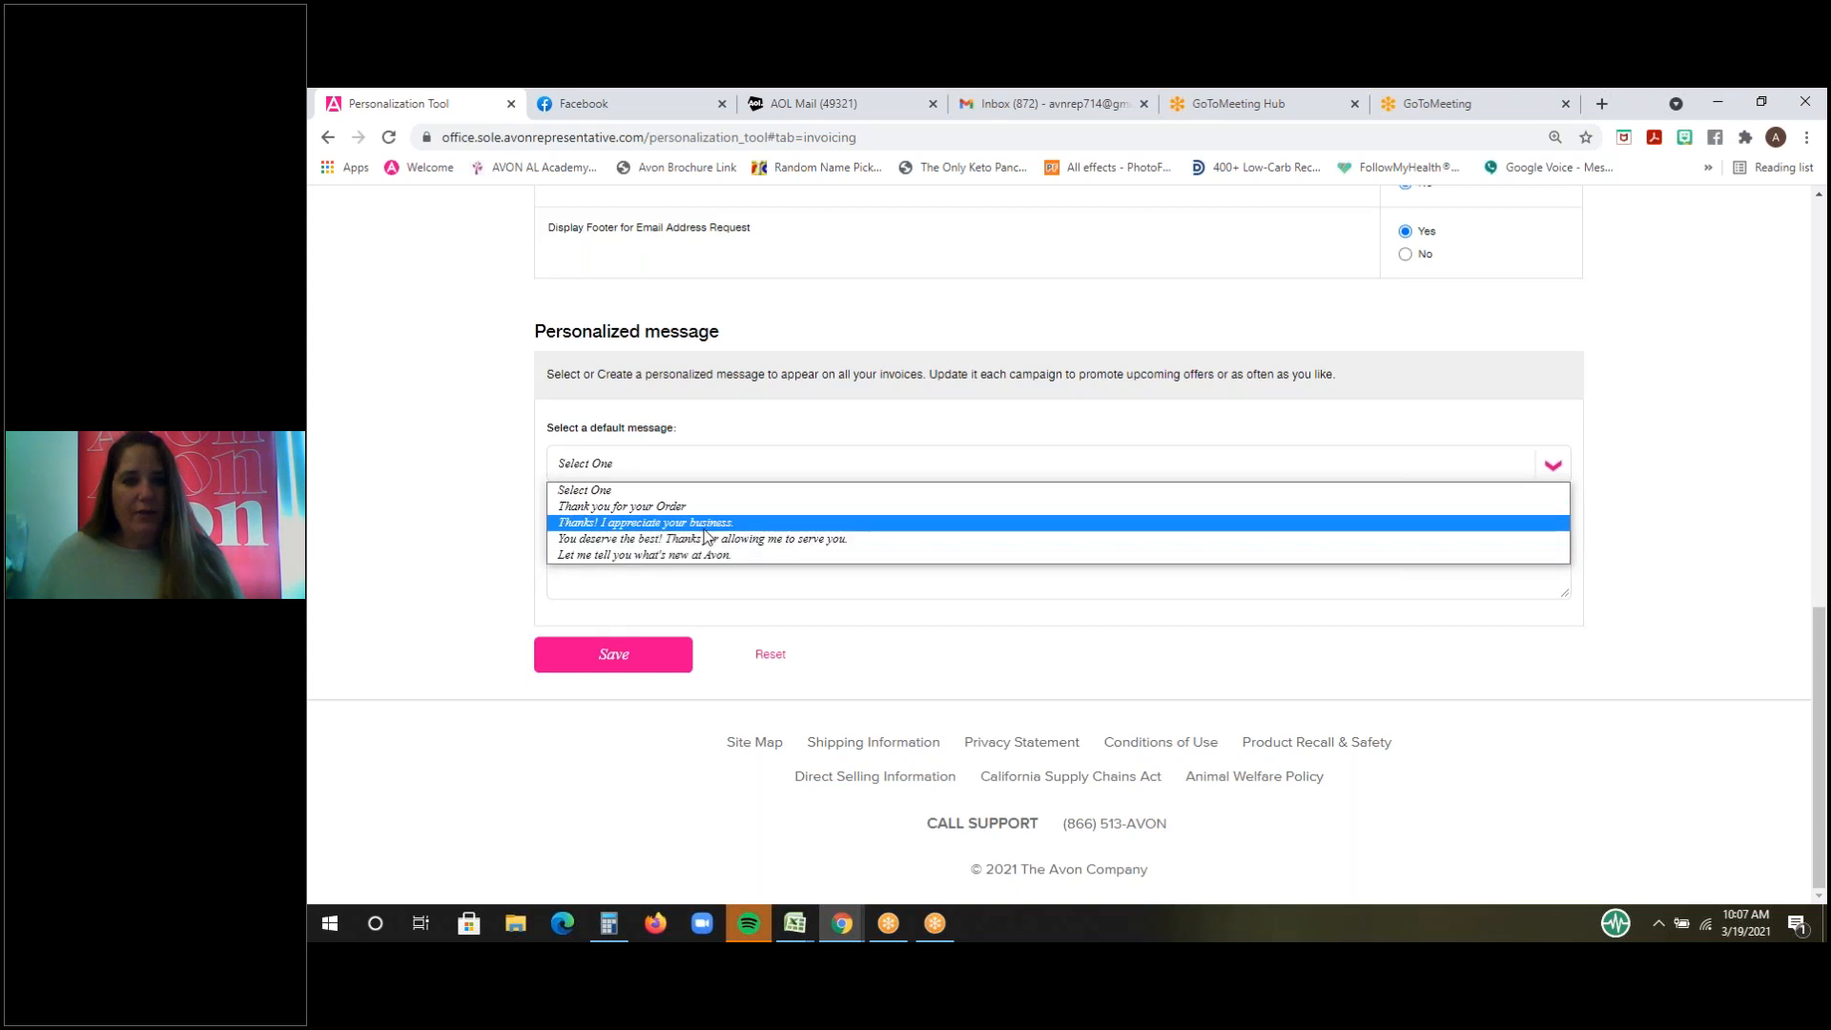
{"action": "left_click", "coordinate": [792, 438]}
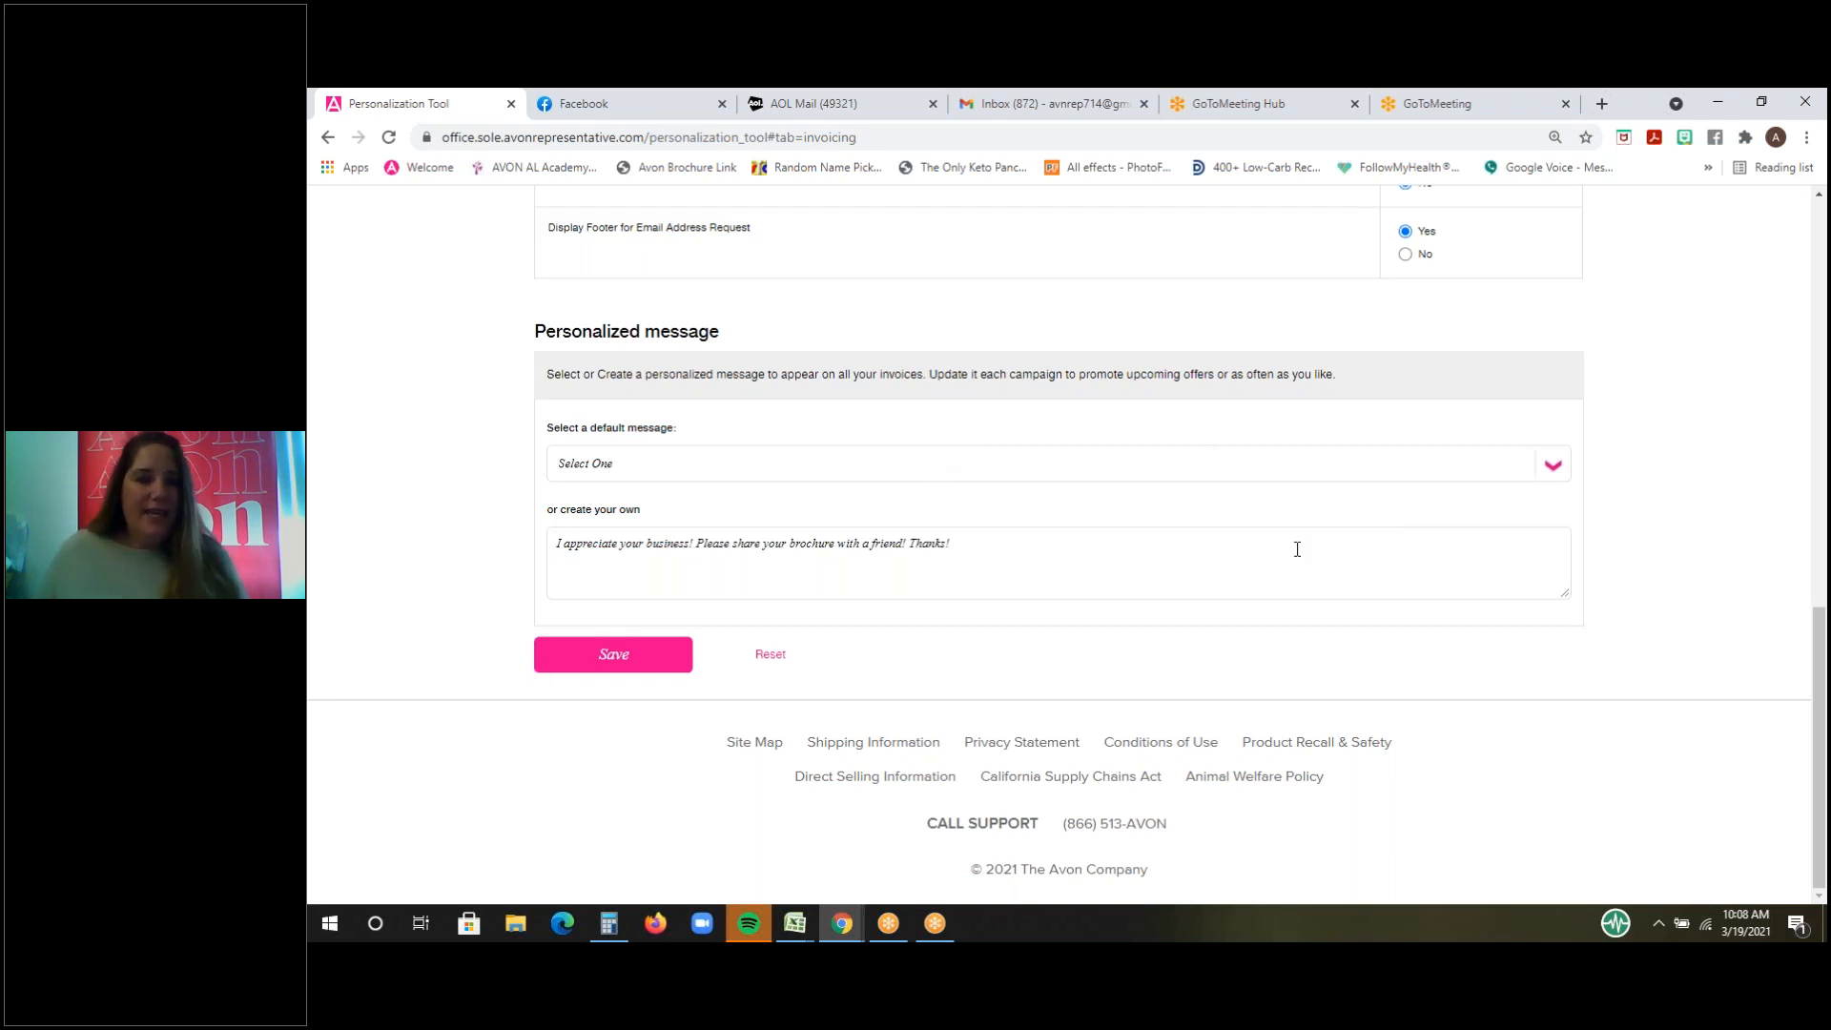
{"action": "scroll", "coordinate": [1296, 549], "scroll_direction": "up", "scroll_amount": 12}
- Open the Customers & Groups page of the address book
{"action": "mouse_move", "coordinate": [1402, 417]}
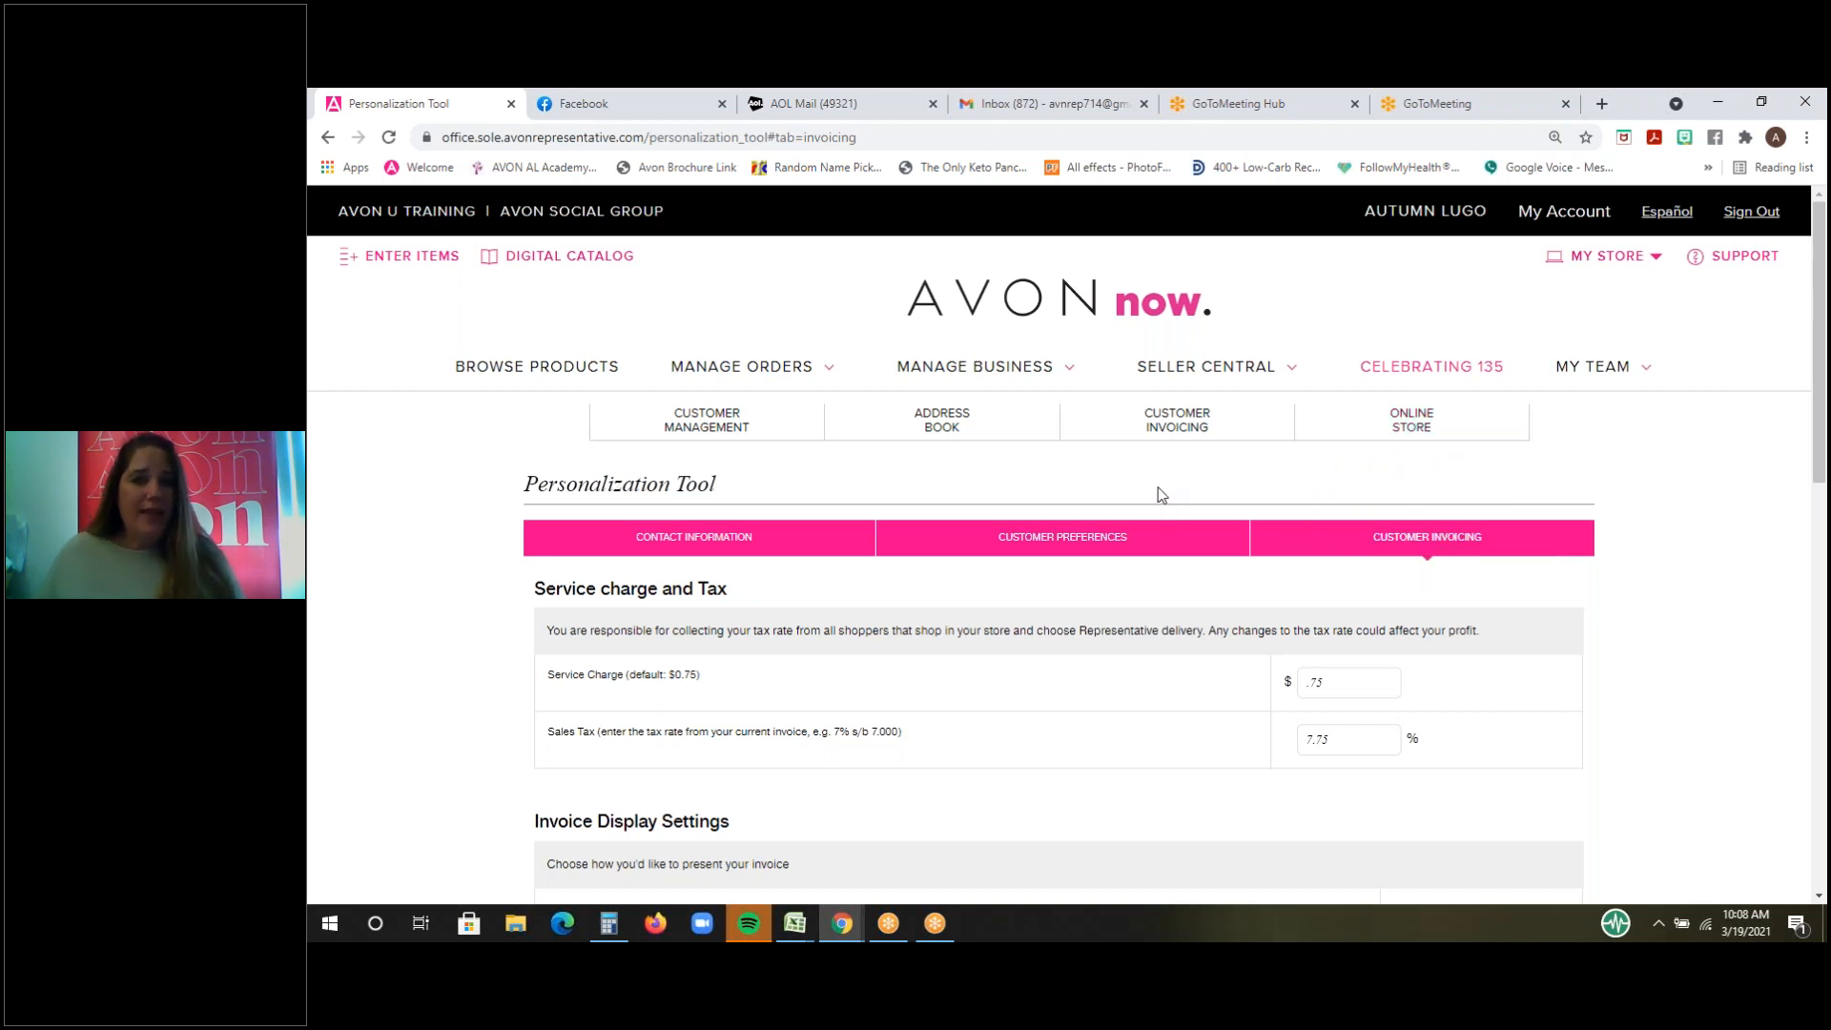
{"action": "mouse_move", "coordinate": [949, 434]}
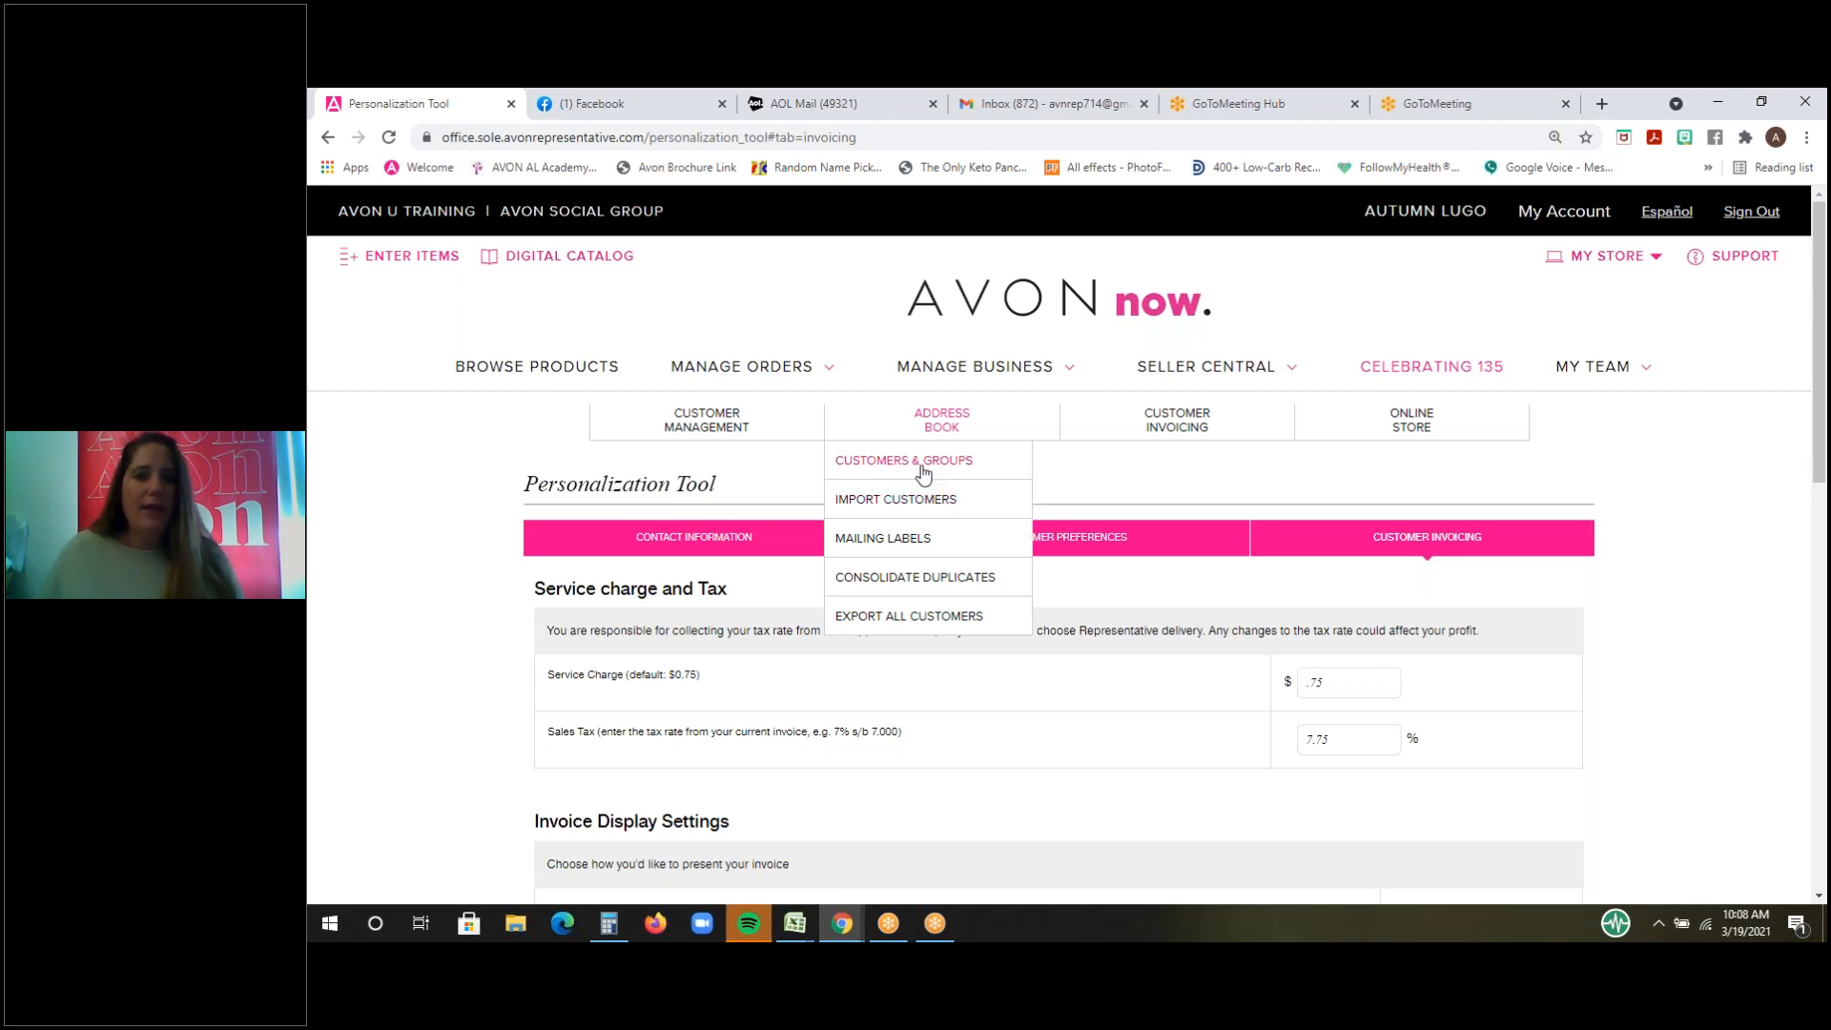
{"action": "left_click", "coordinate": [923, 472]}
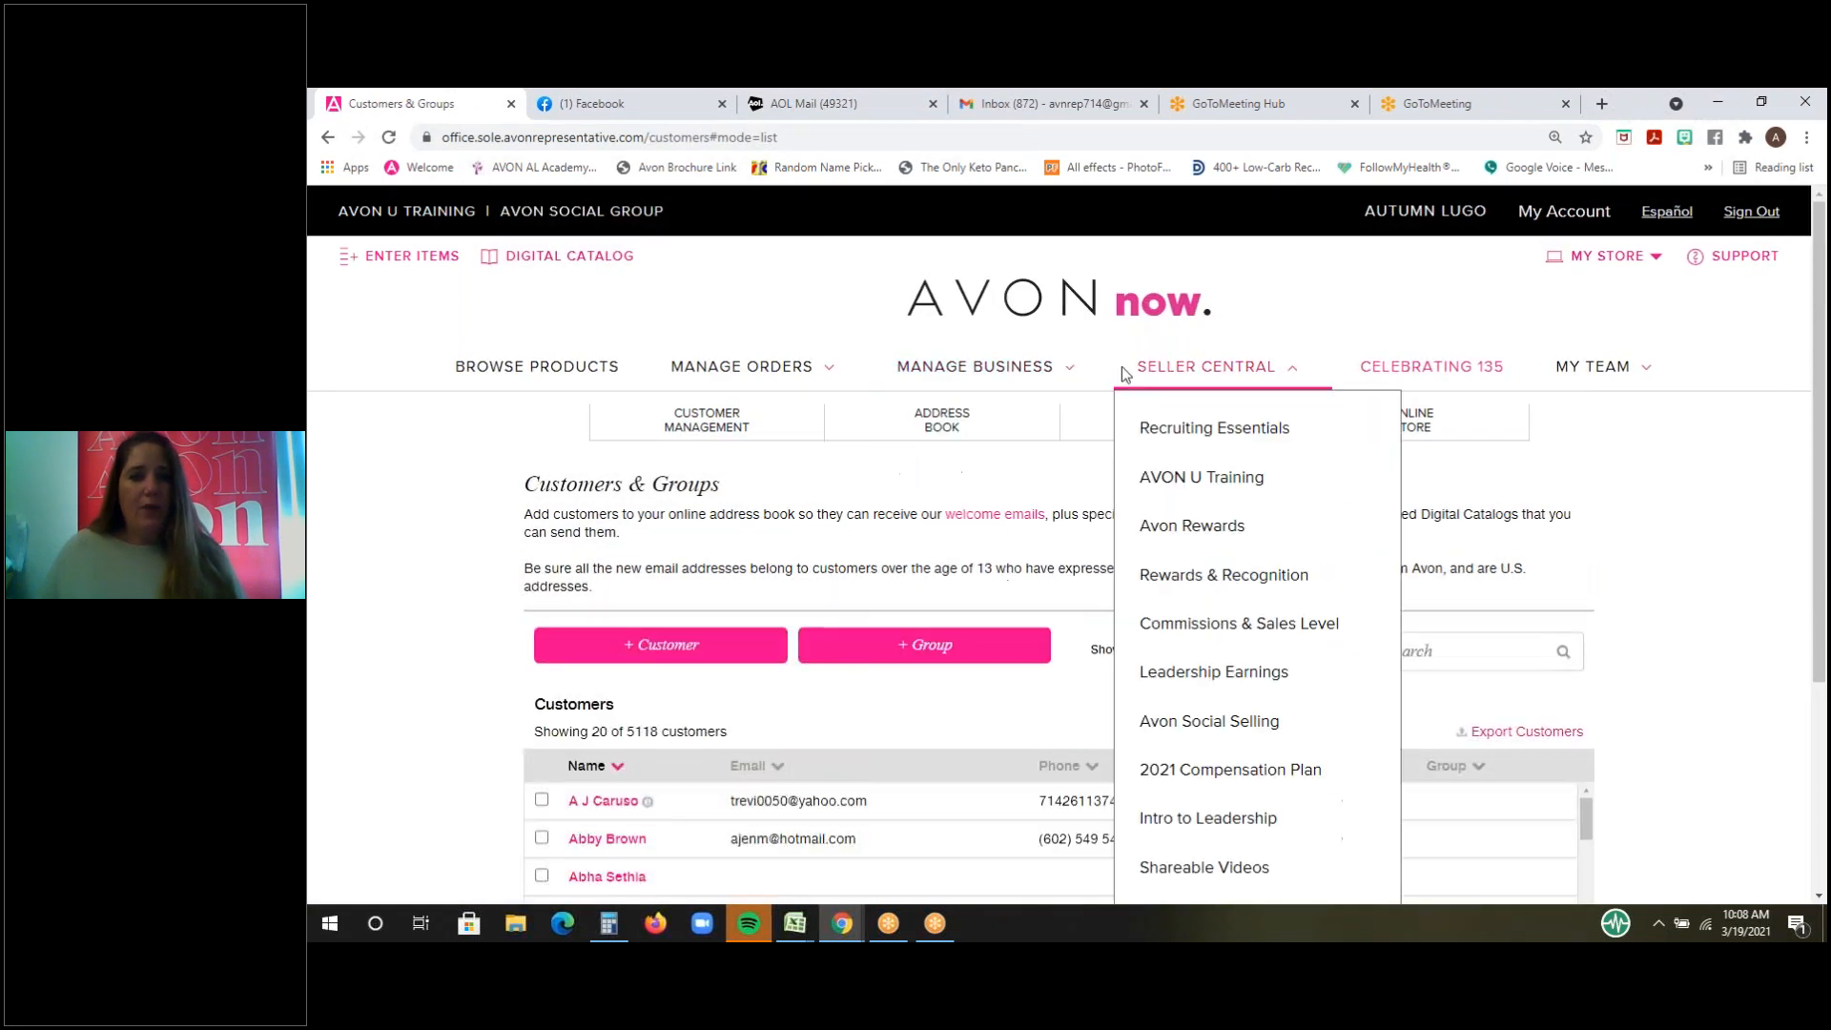
- View the fields of the Add a New Customer form and close it without adding anyone
{"action": "scroll", "coordinate": [782, 403], "scroll_direction": "down", "scroll_amount": 3}
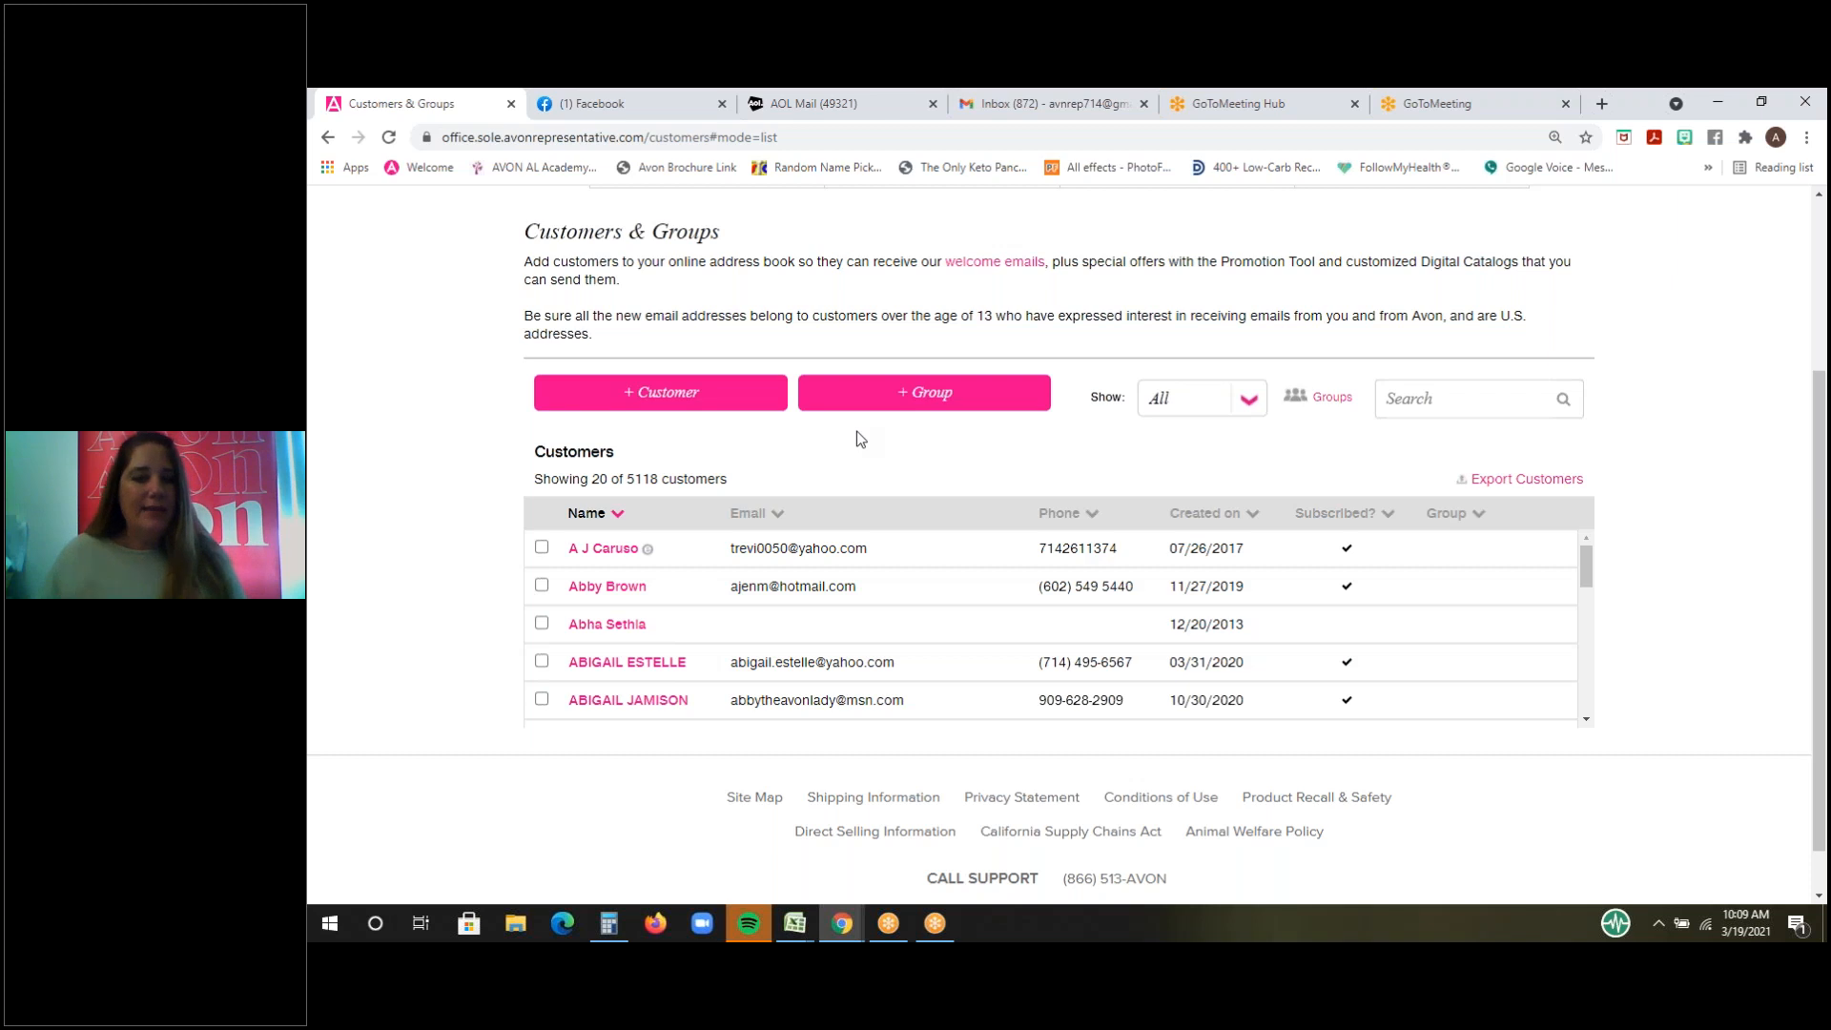
{"action": "left_click", "coordinate": [711, 402]}
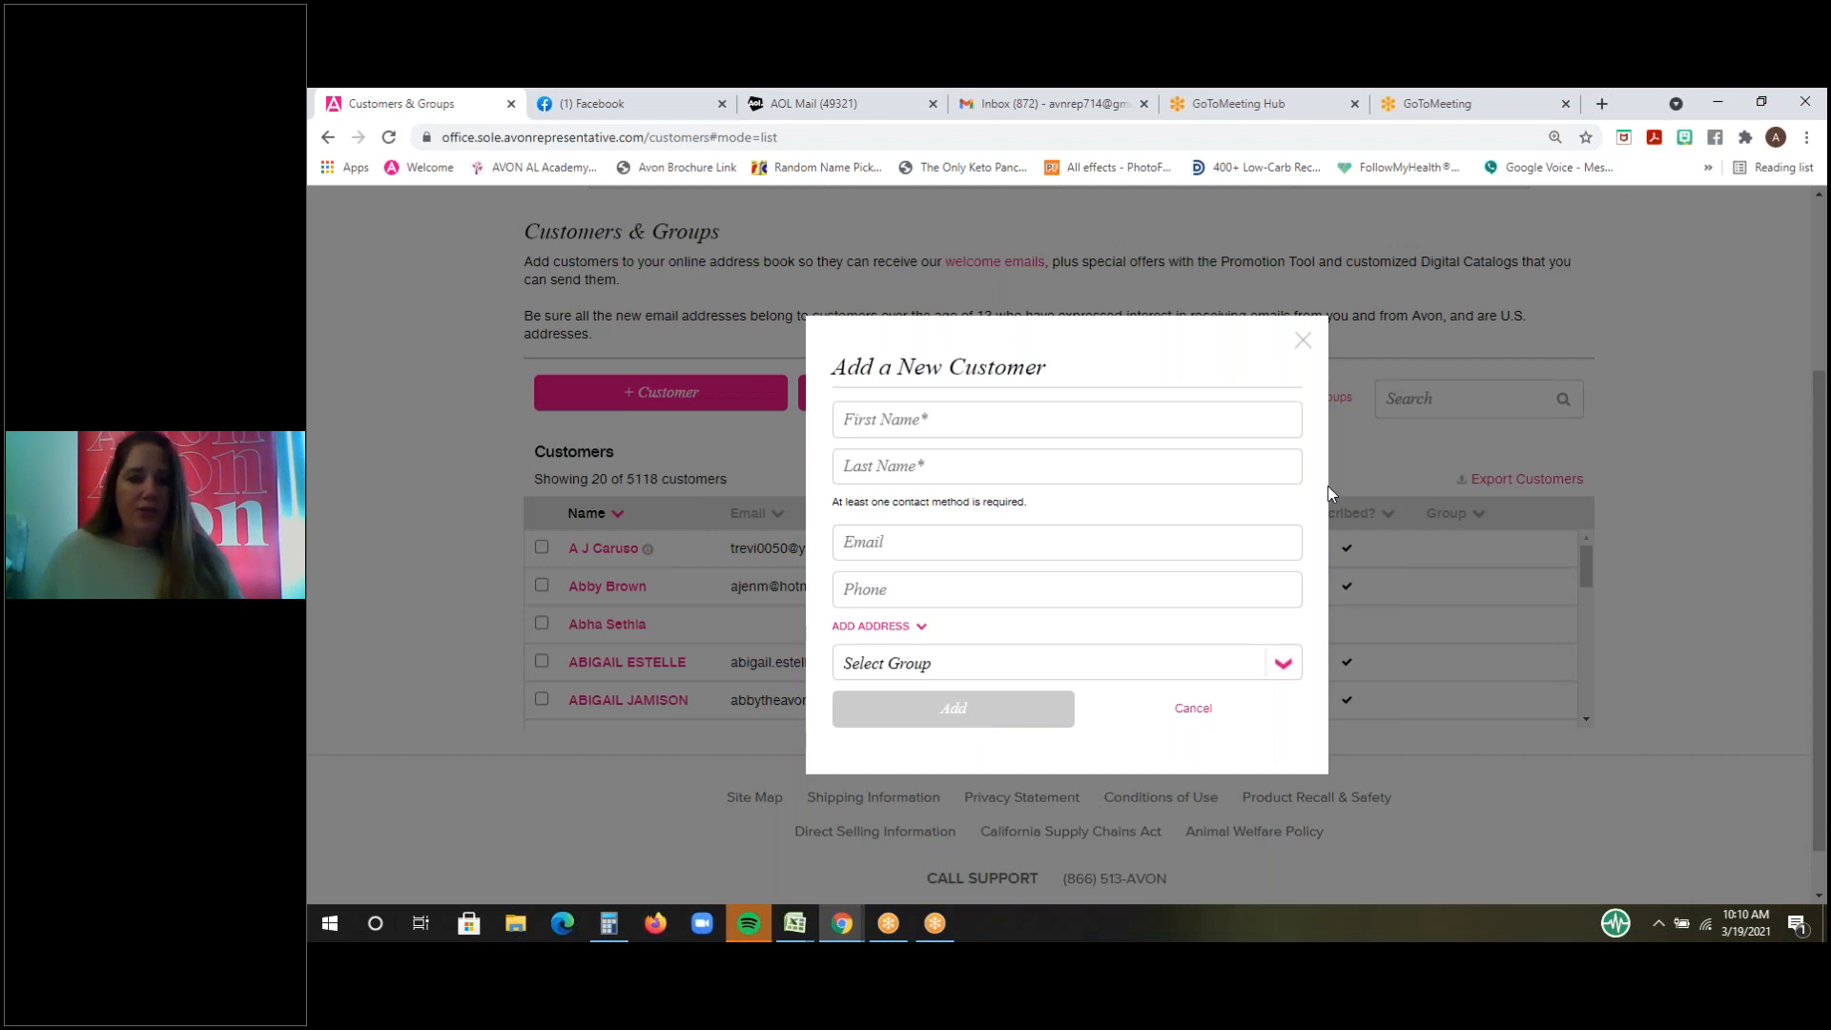
{"action": "left_click", "coordinate": [1303, 343]}
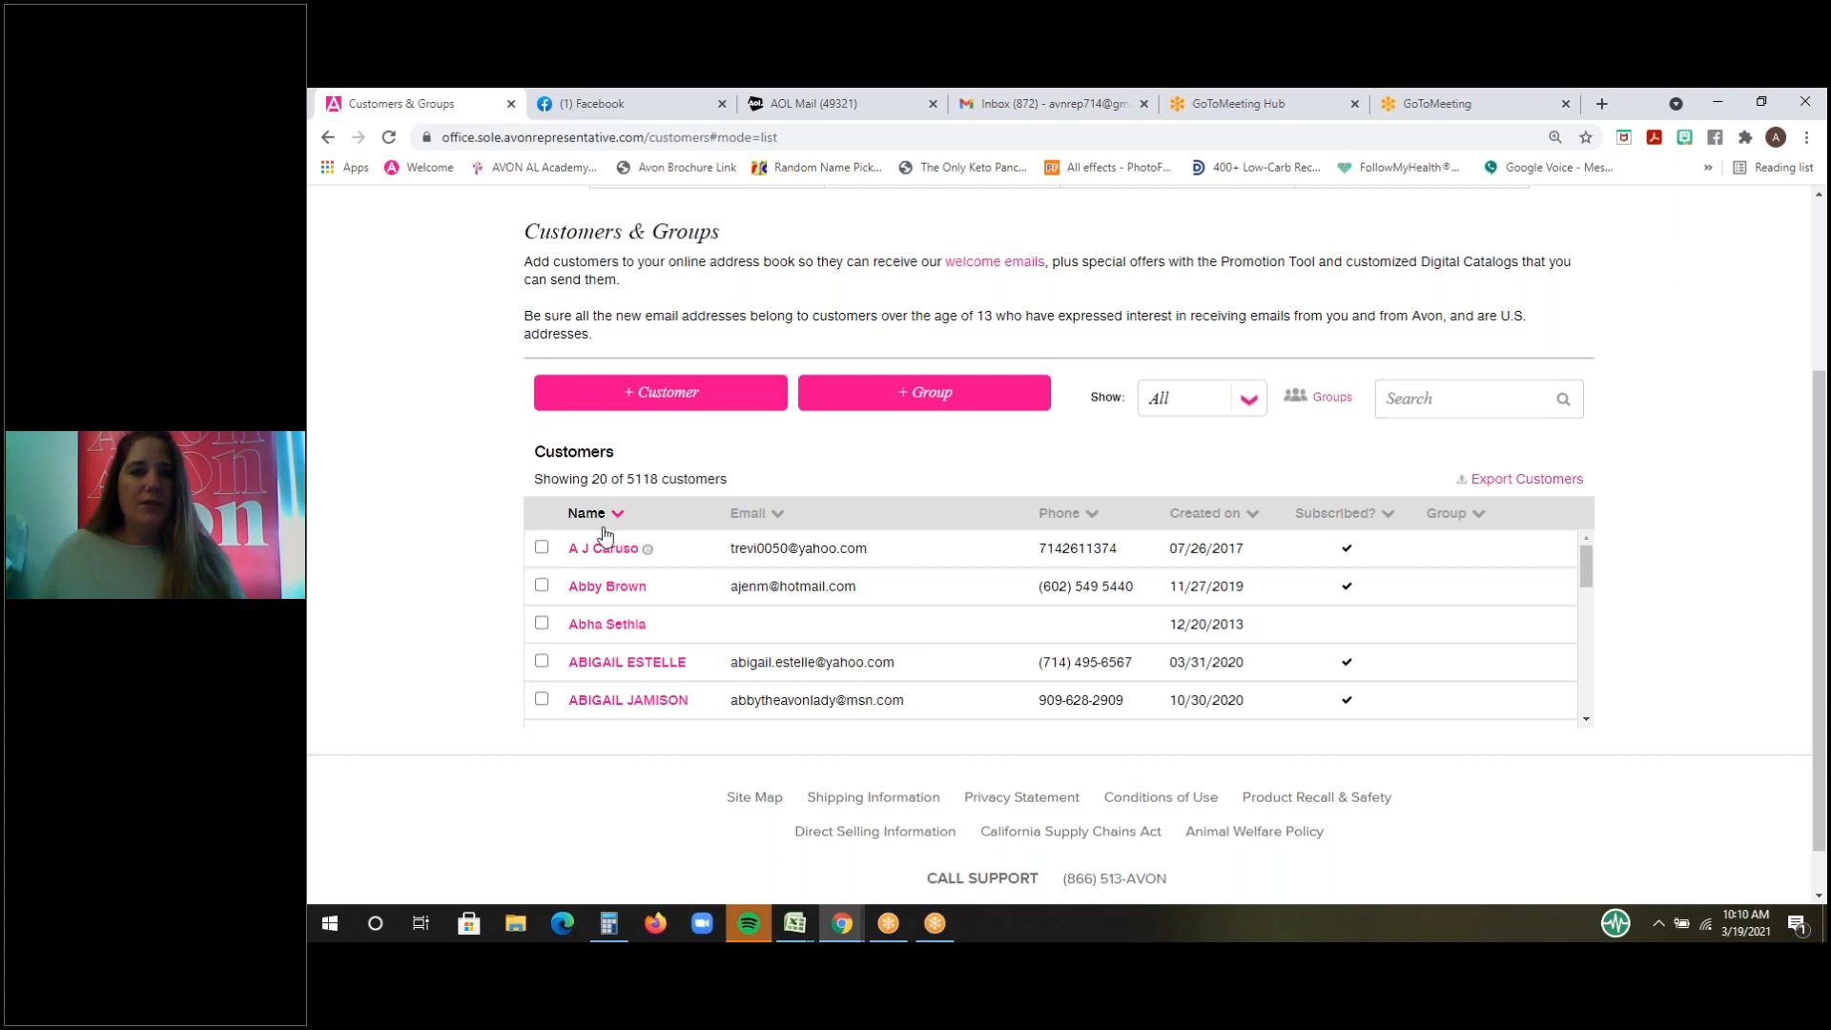
- Open the third customer's record in the list and review the contact info fields
{"action": "left_click", "coordinate": [605, 625]}
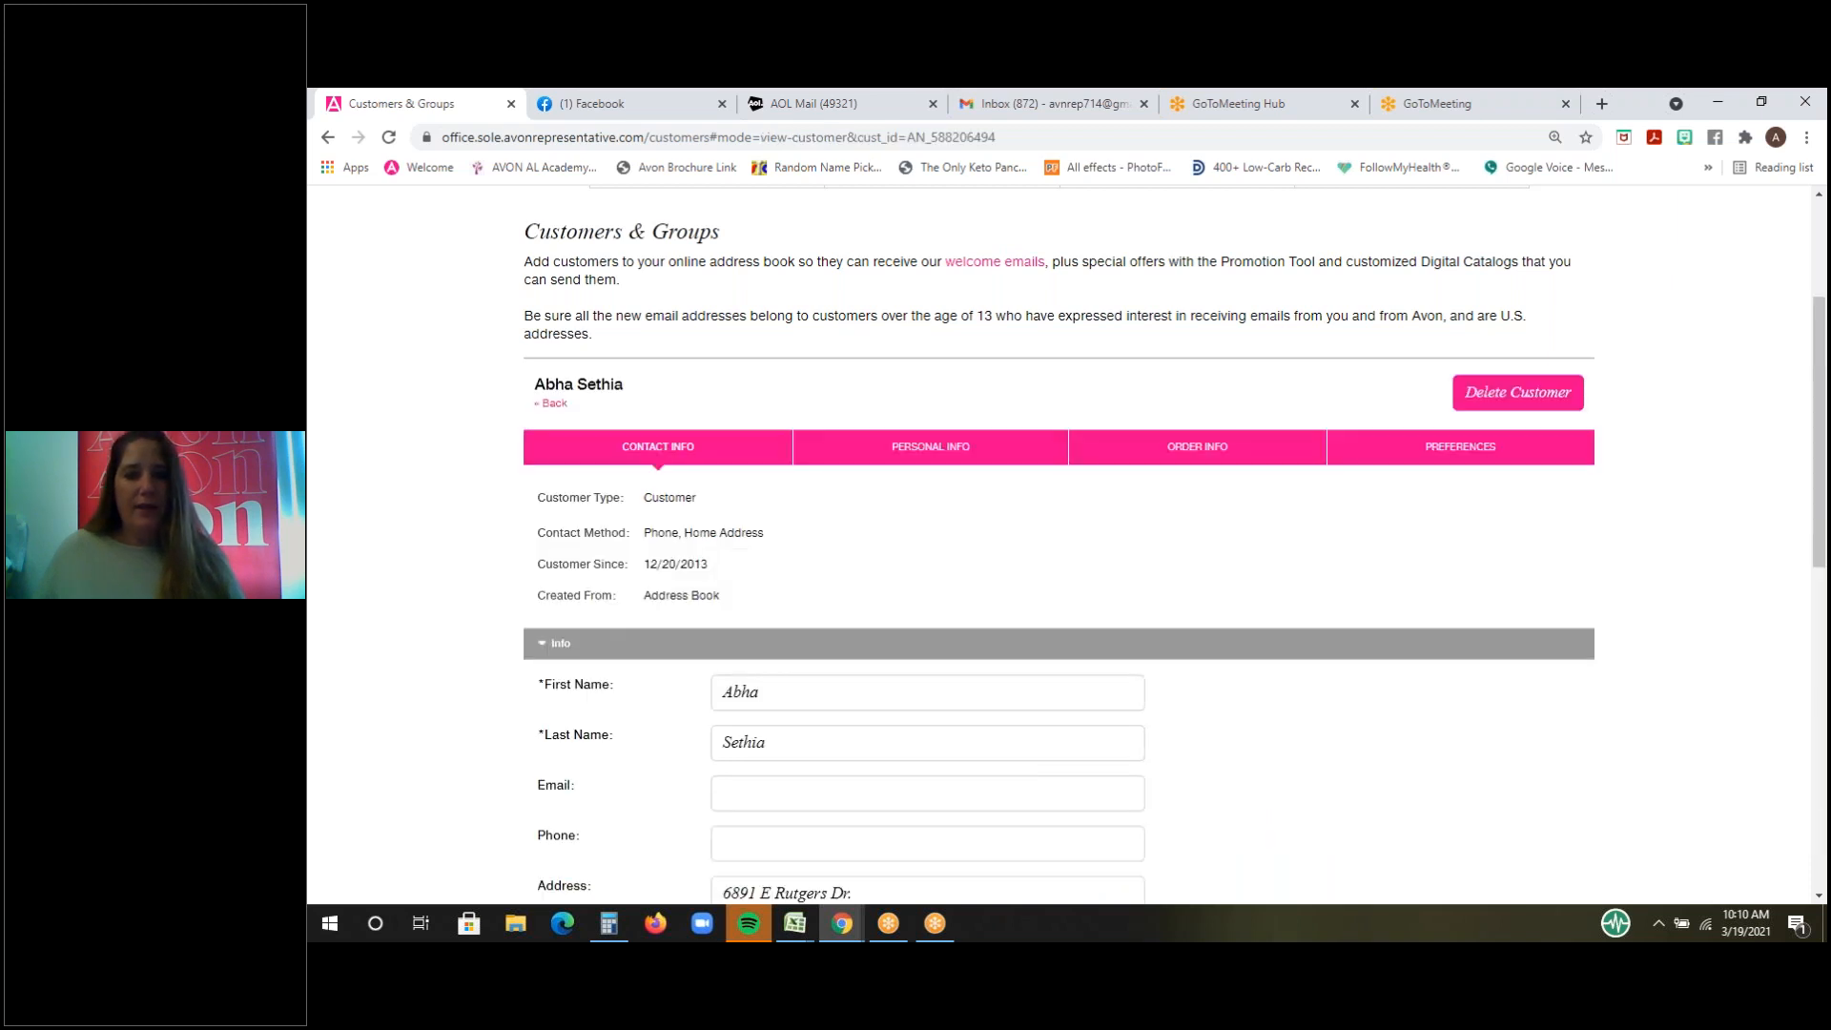
{"action": "scroll", "coordinate": [881, 658], "scroll_direction": "down", "scroll_amount": 3}
{"action": "scroll", "coordinate": [870, 654], "scroll_direction": "up", "scroll_amount": 4}
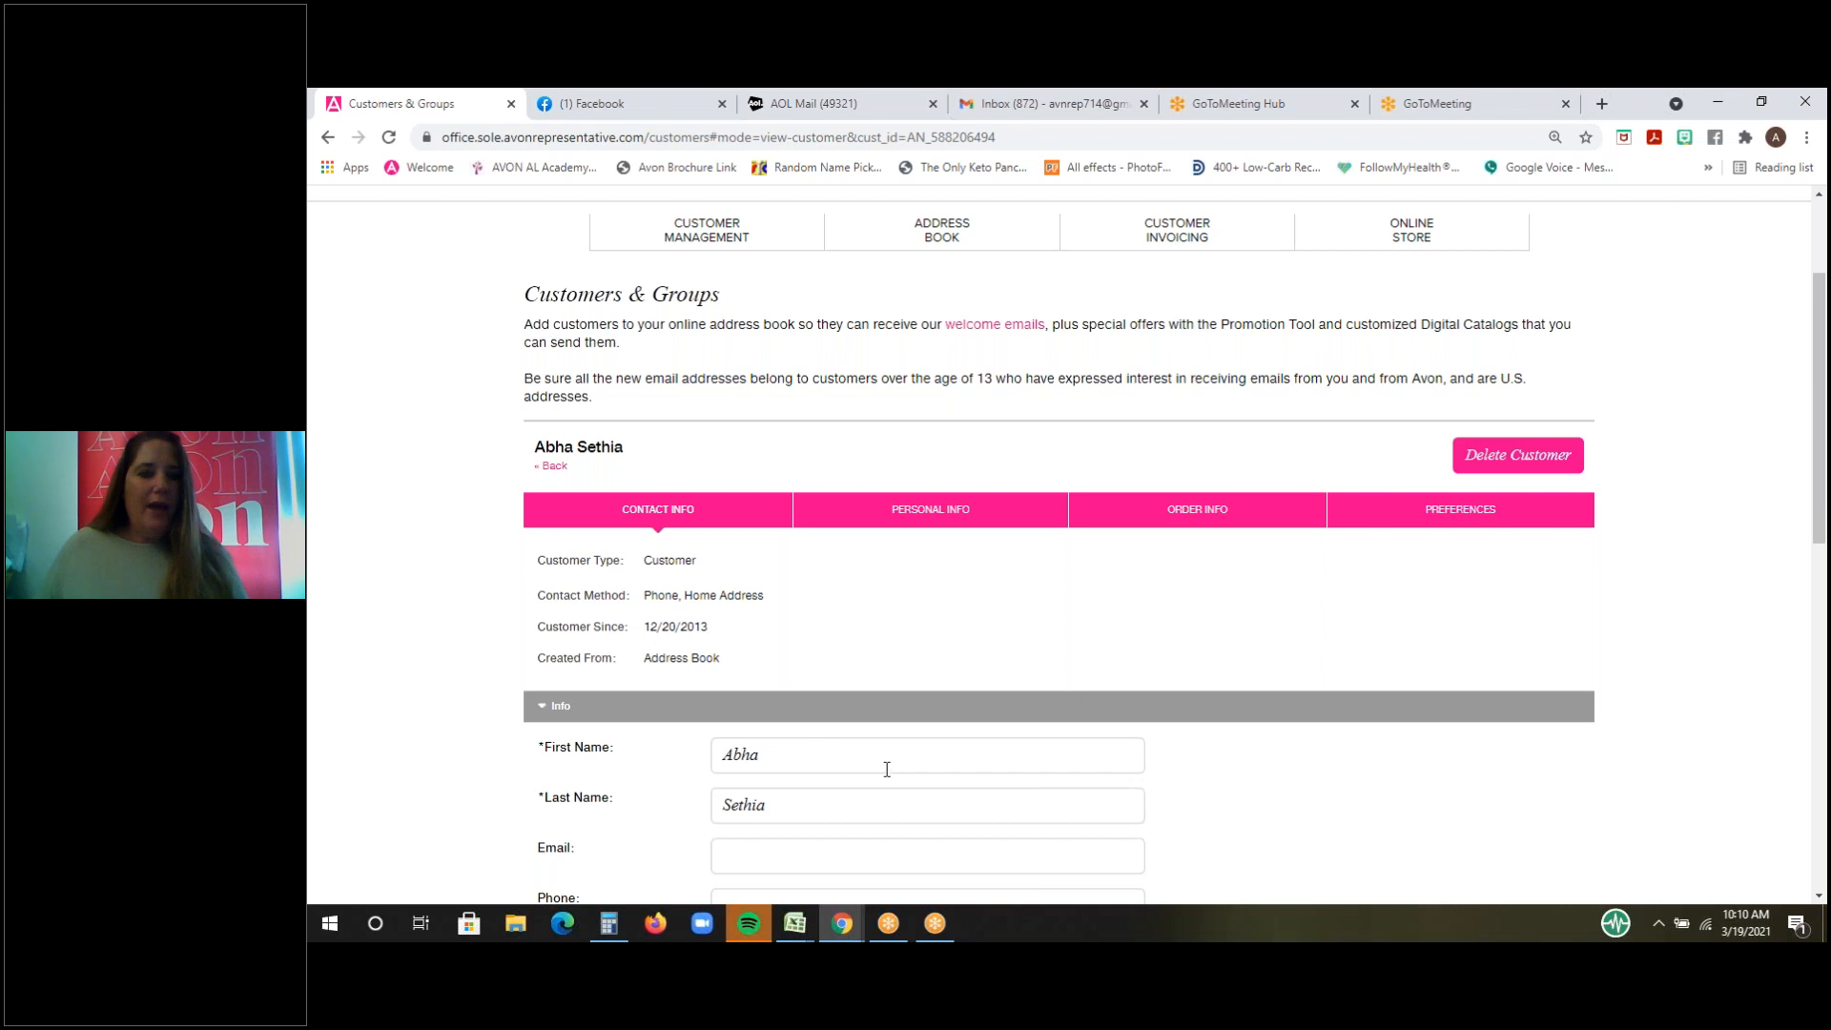
{"action": "scroll", "coordinate": [858, 794], "scroll_direction": "down", "scroll_amount": 1}
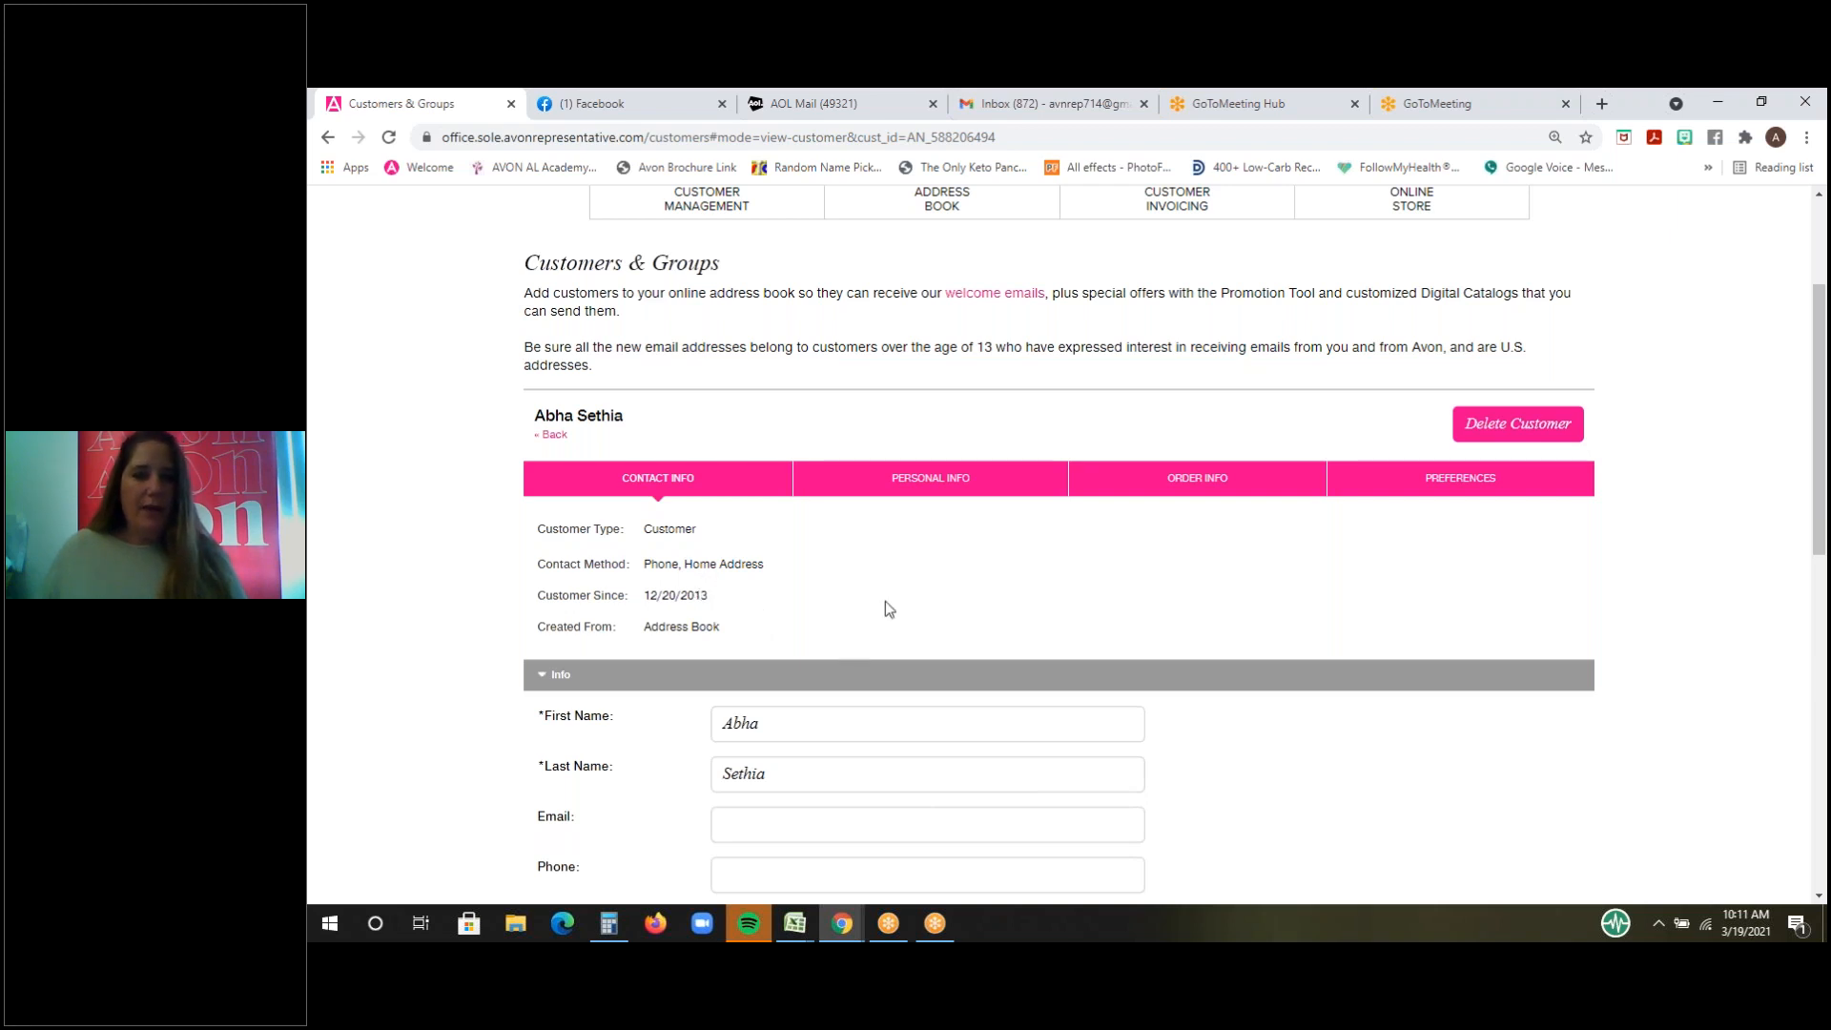
- Set the customer's language preference to English in the personal info
{"action": "left_click", "coordinate": [946, 479]}
{"action": "scroll", "coordinate": [904, 572], "scroll_direction": "down", "scroll_amount": 1}
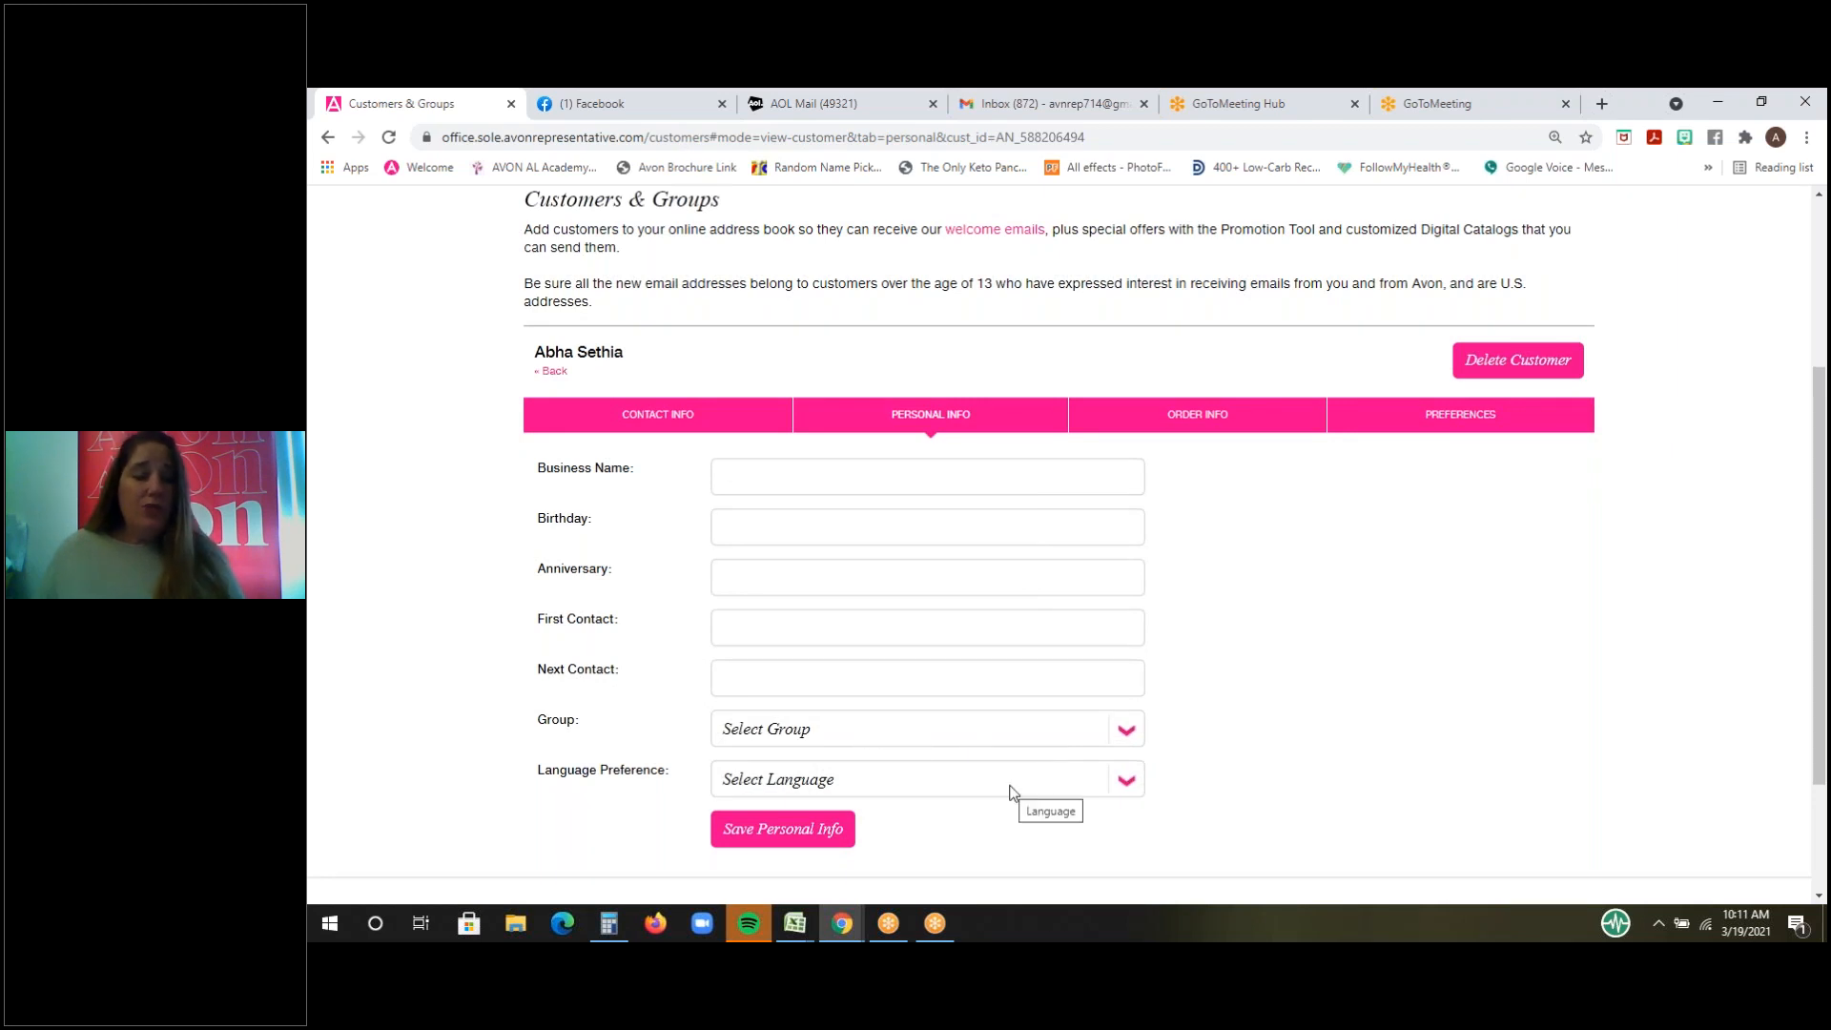
{"action": "left_click", "coordinate": [1127, 782]}
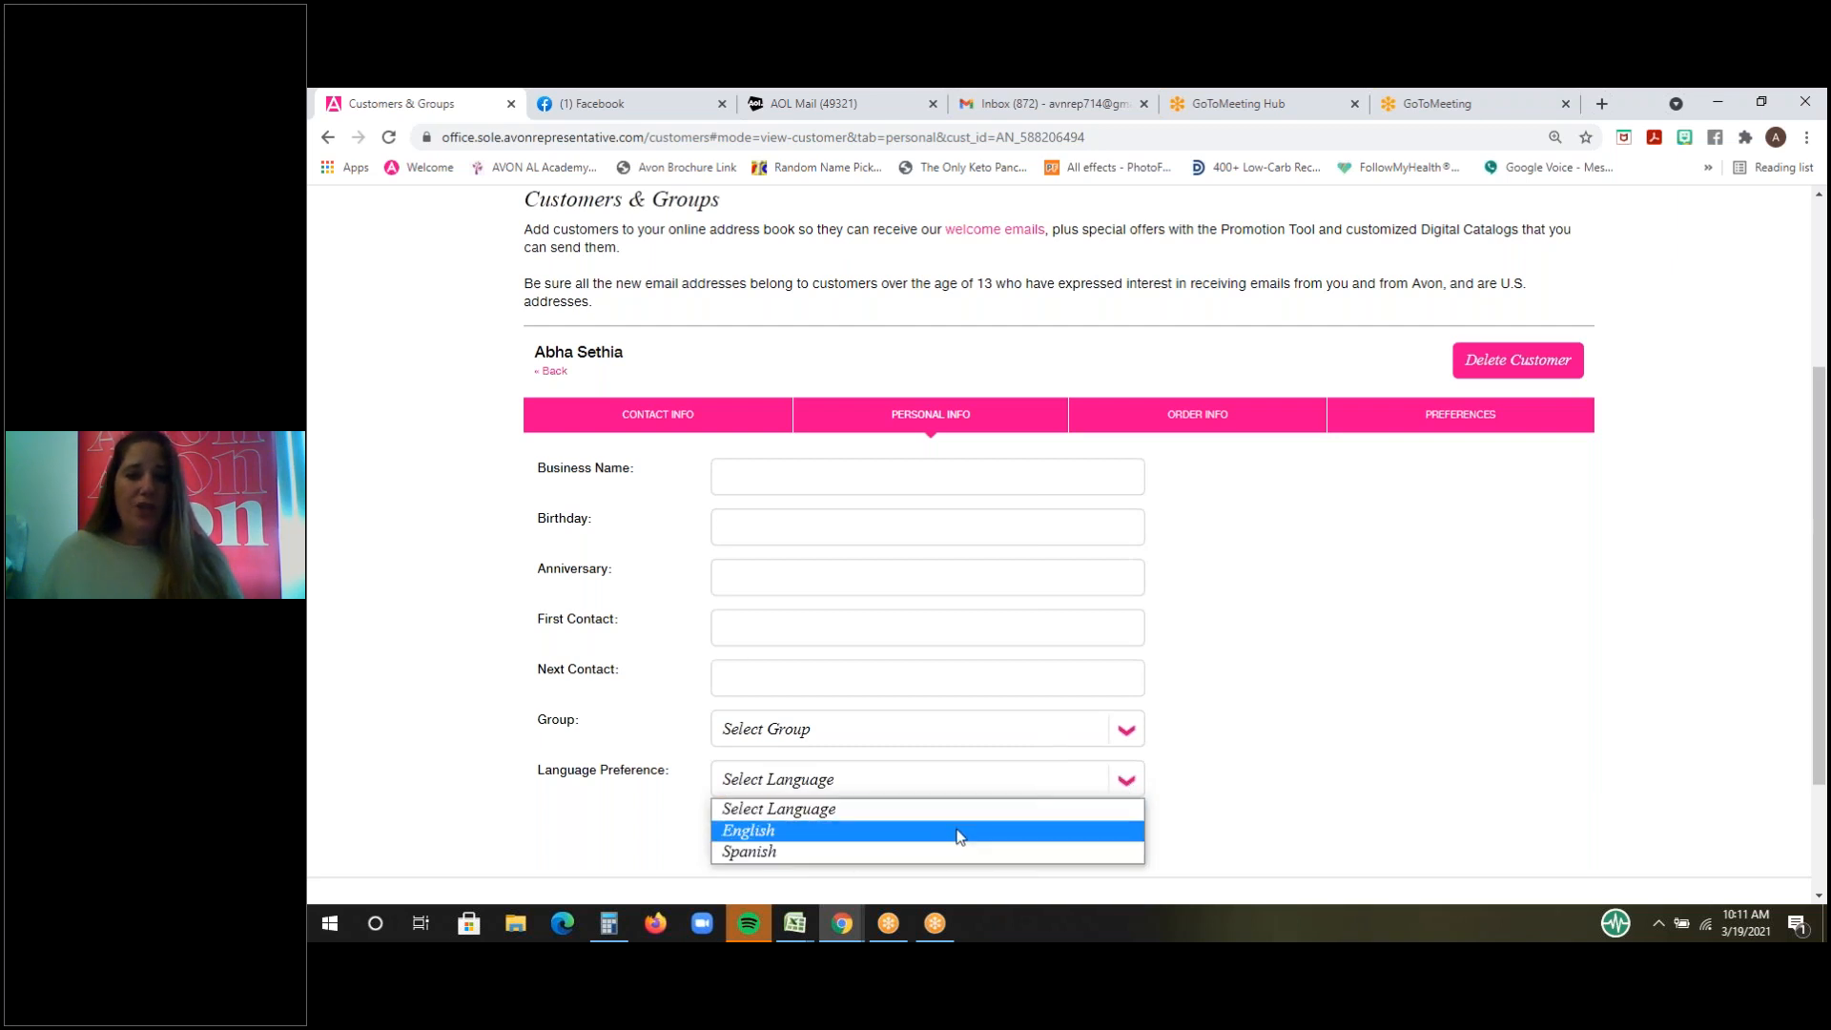
{"action": "left_click", "coordinate": [895, 838]}
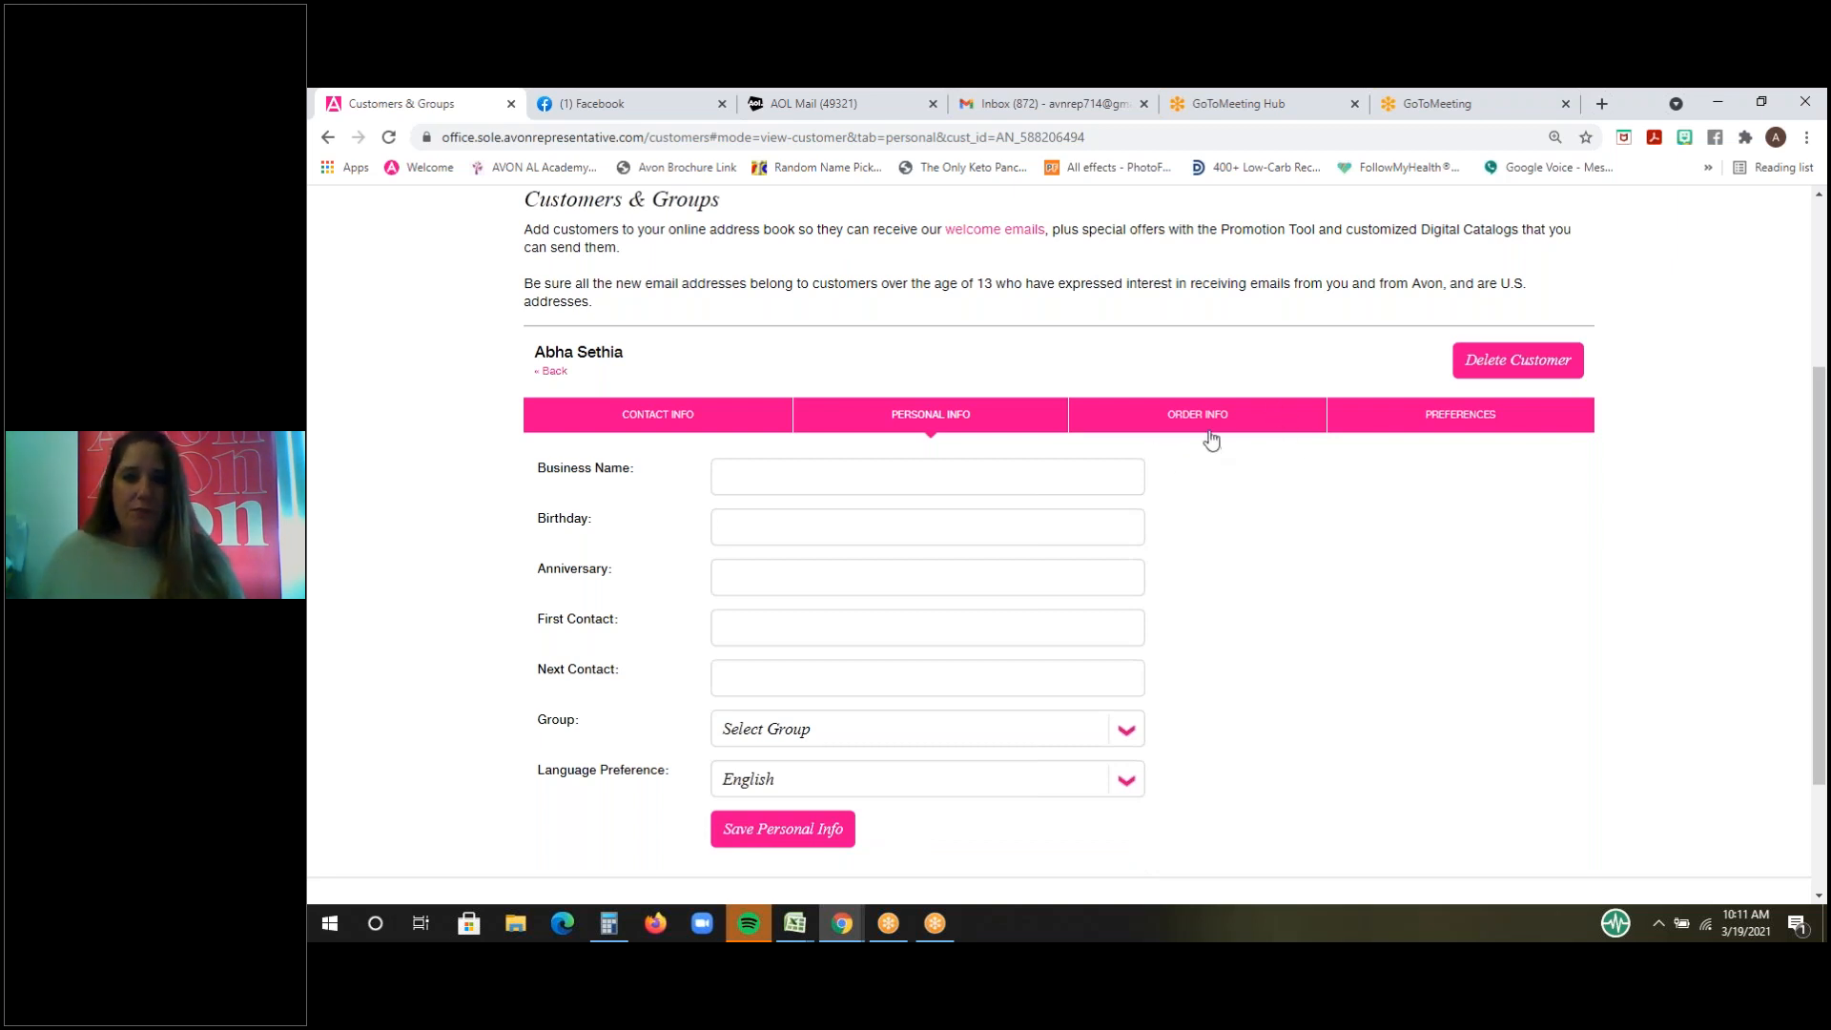
- View the customer's order info with sales tax and invoices, and the contact method preferences
{"action": "left_click", "coordinate": [1208, 434]}
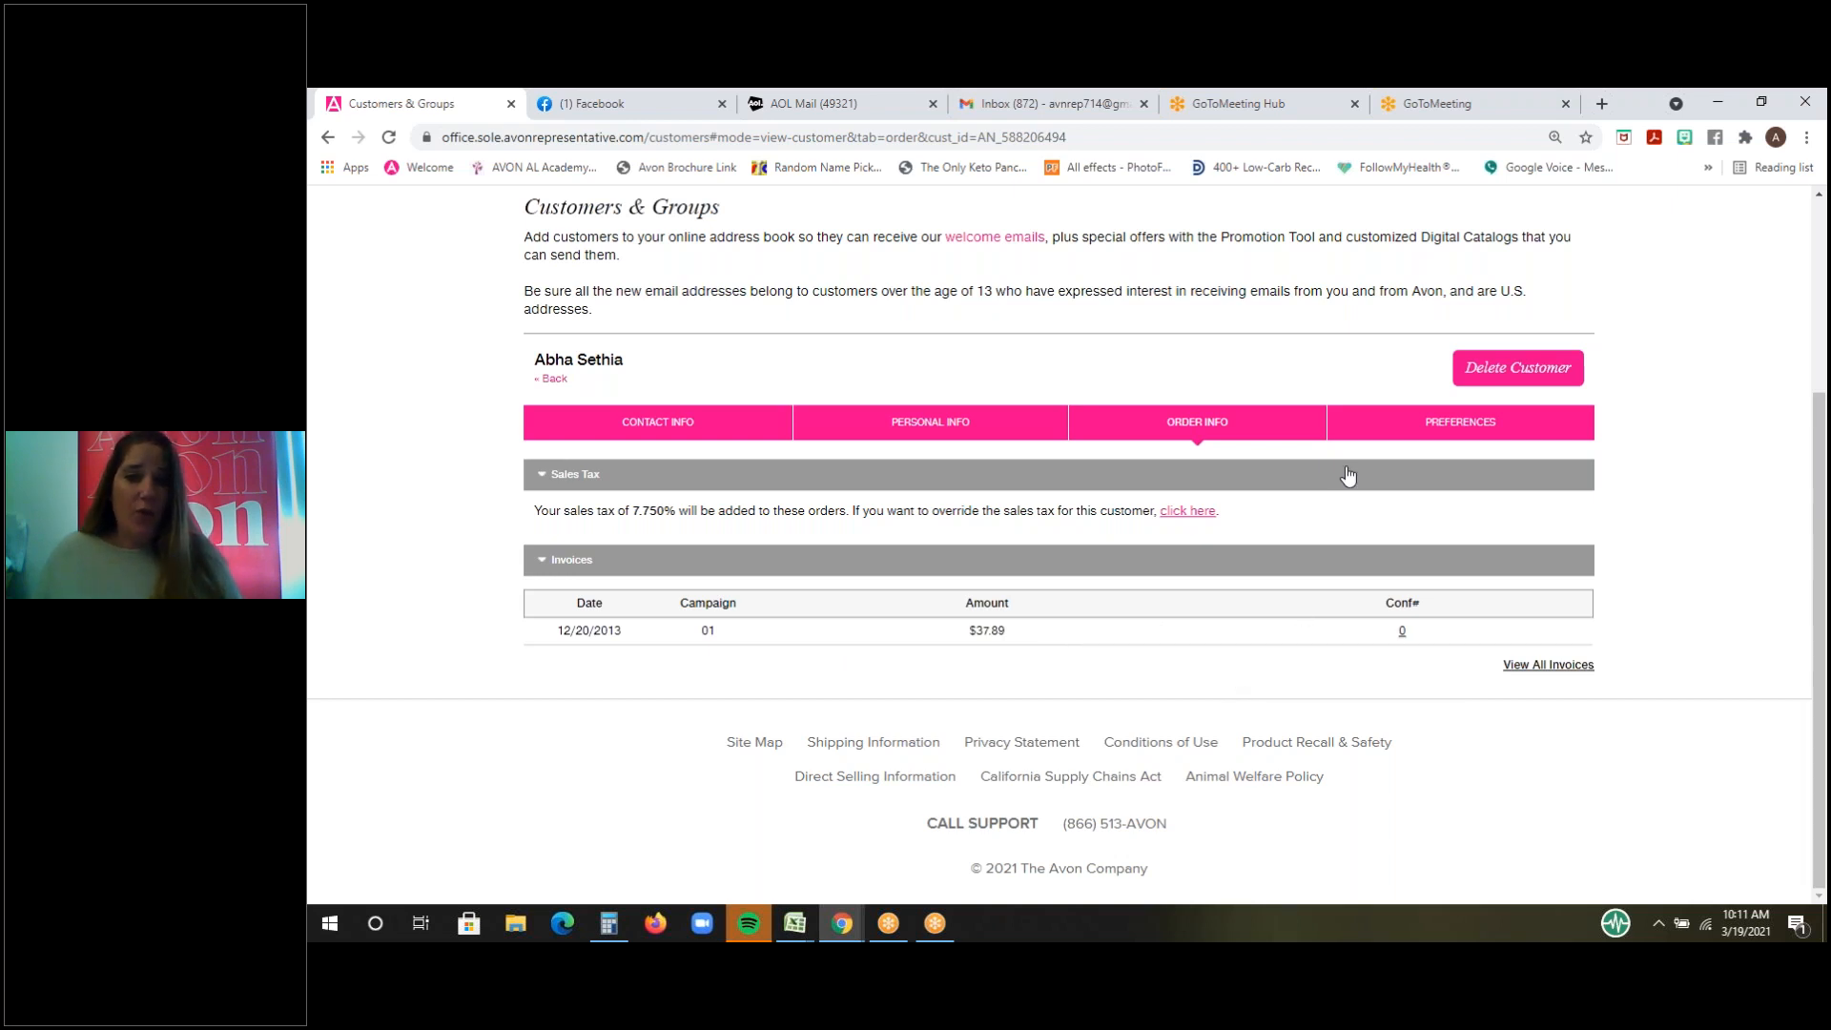
{"action": "left_click", "coordinate": [1382, 438]}
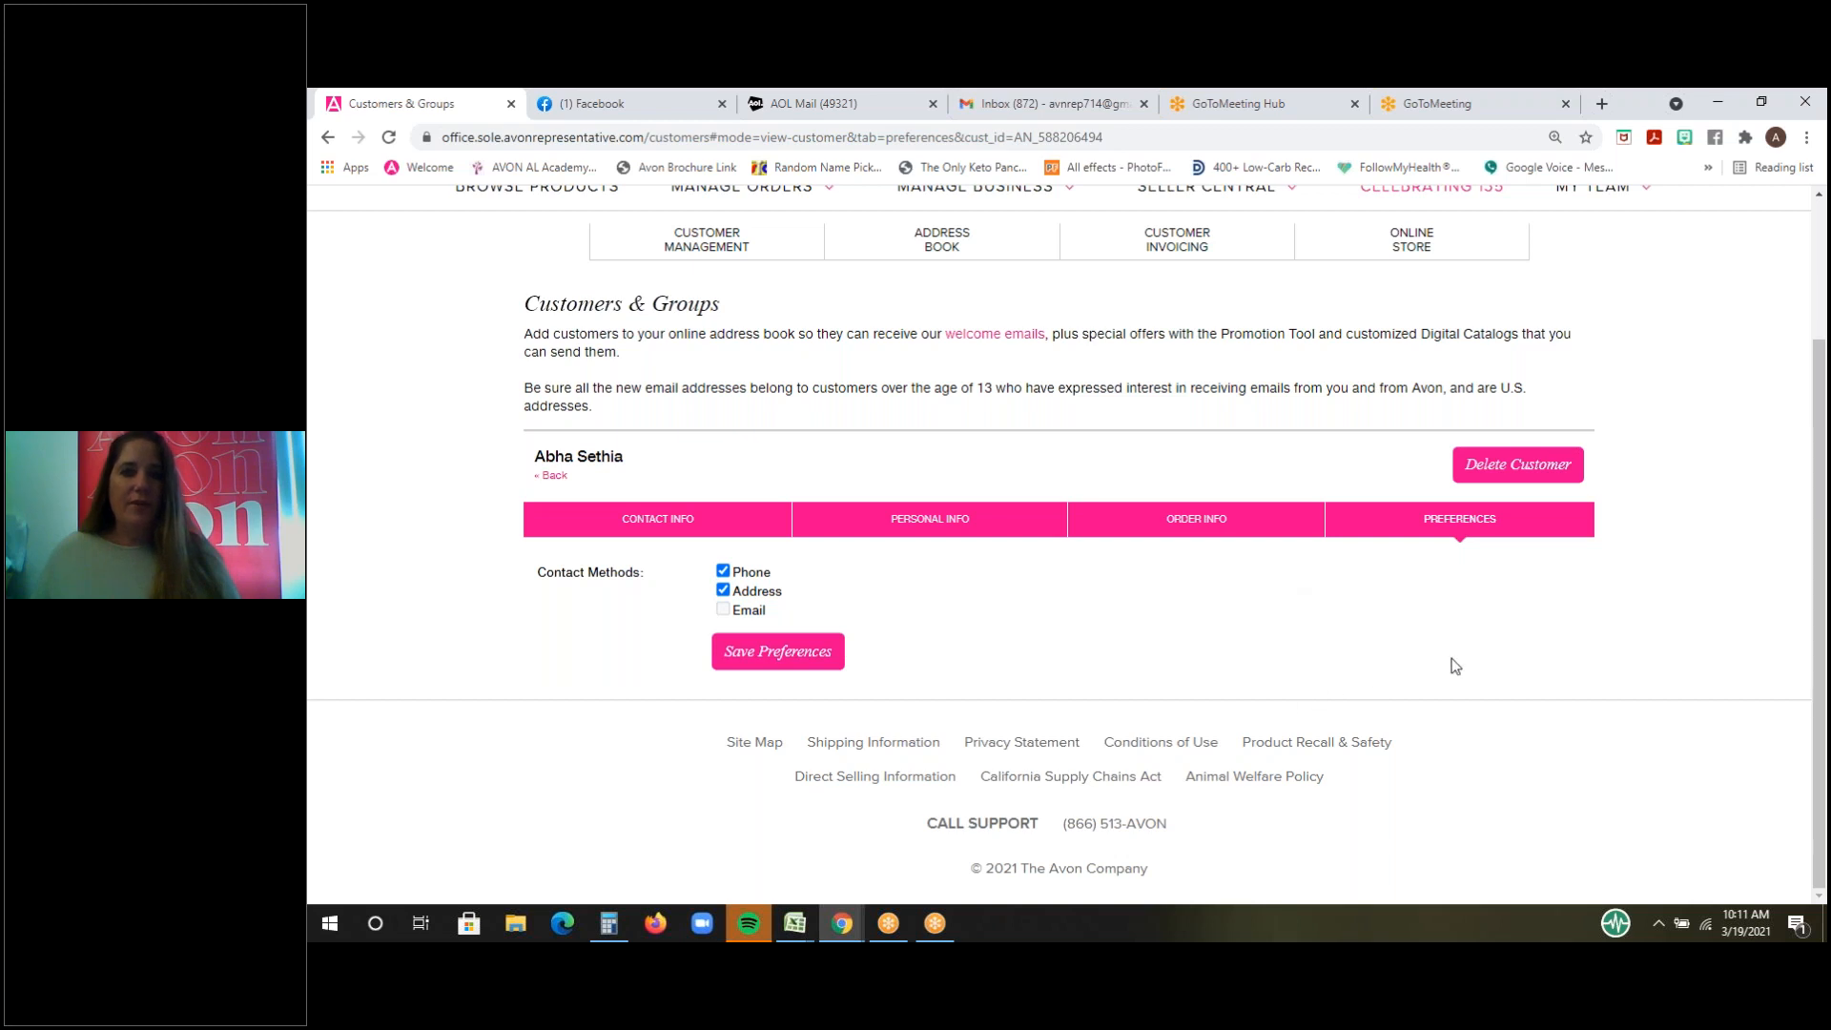
- Open the customer Invoicing Tool and bring up the orders ready to invoice
{"action": "mouse_move", "coordinate": [1199, 250]}
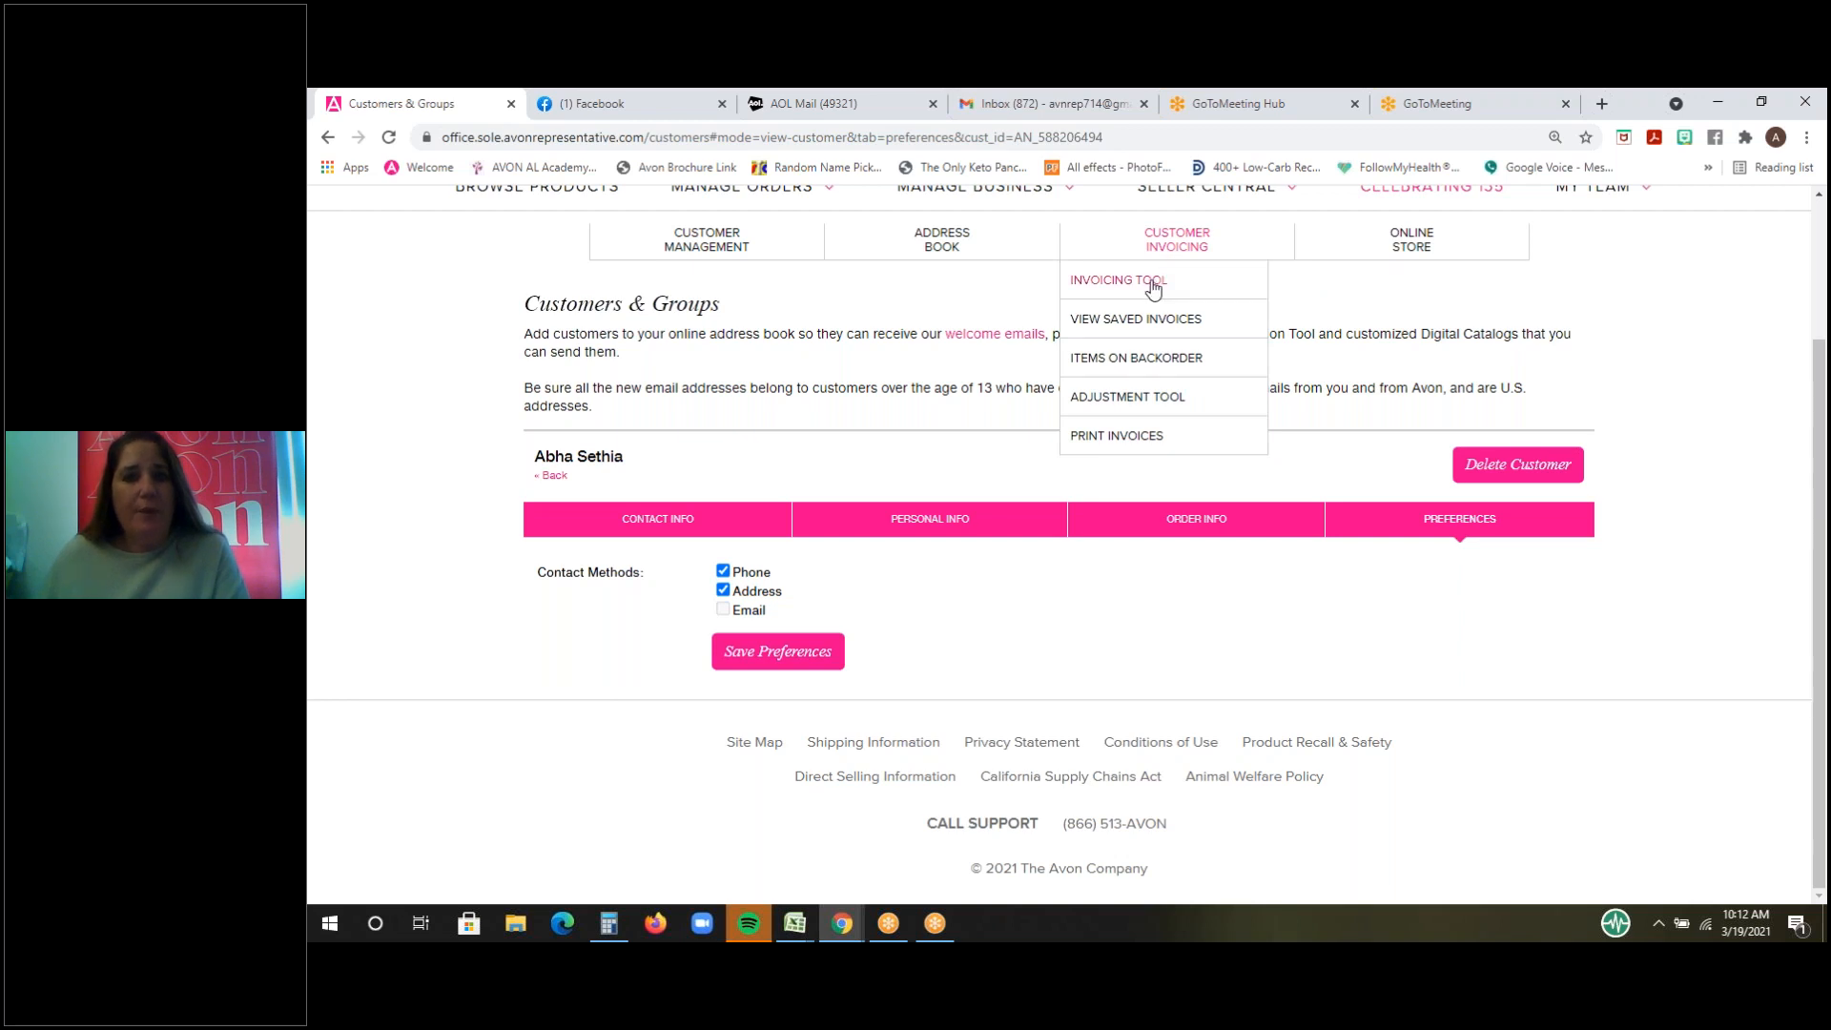
{"action": "left_click", "coordinate": [1153, 289]}
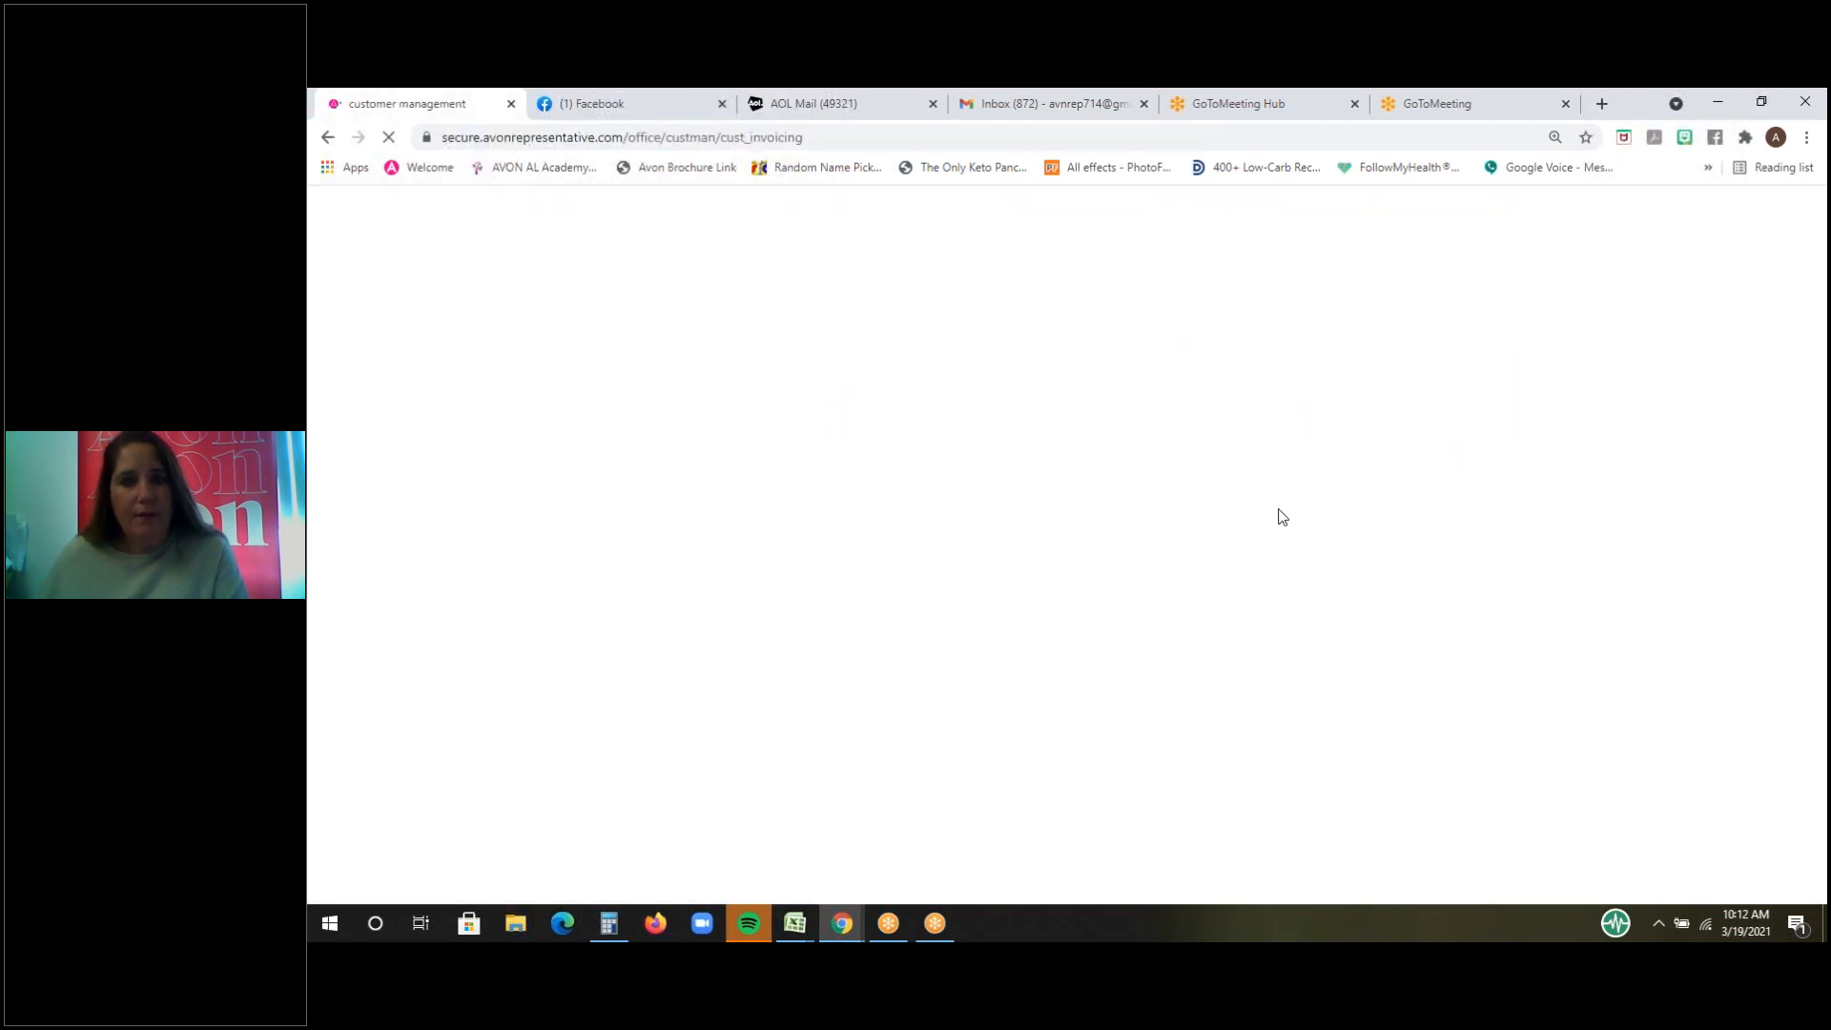
{"action": "scroll", "coordinate": [1216, 492], "scroll_direction": "down", "scroll_amount": 1}
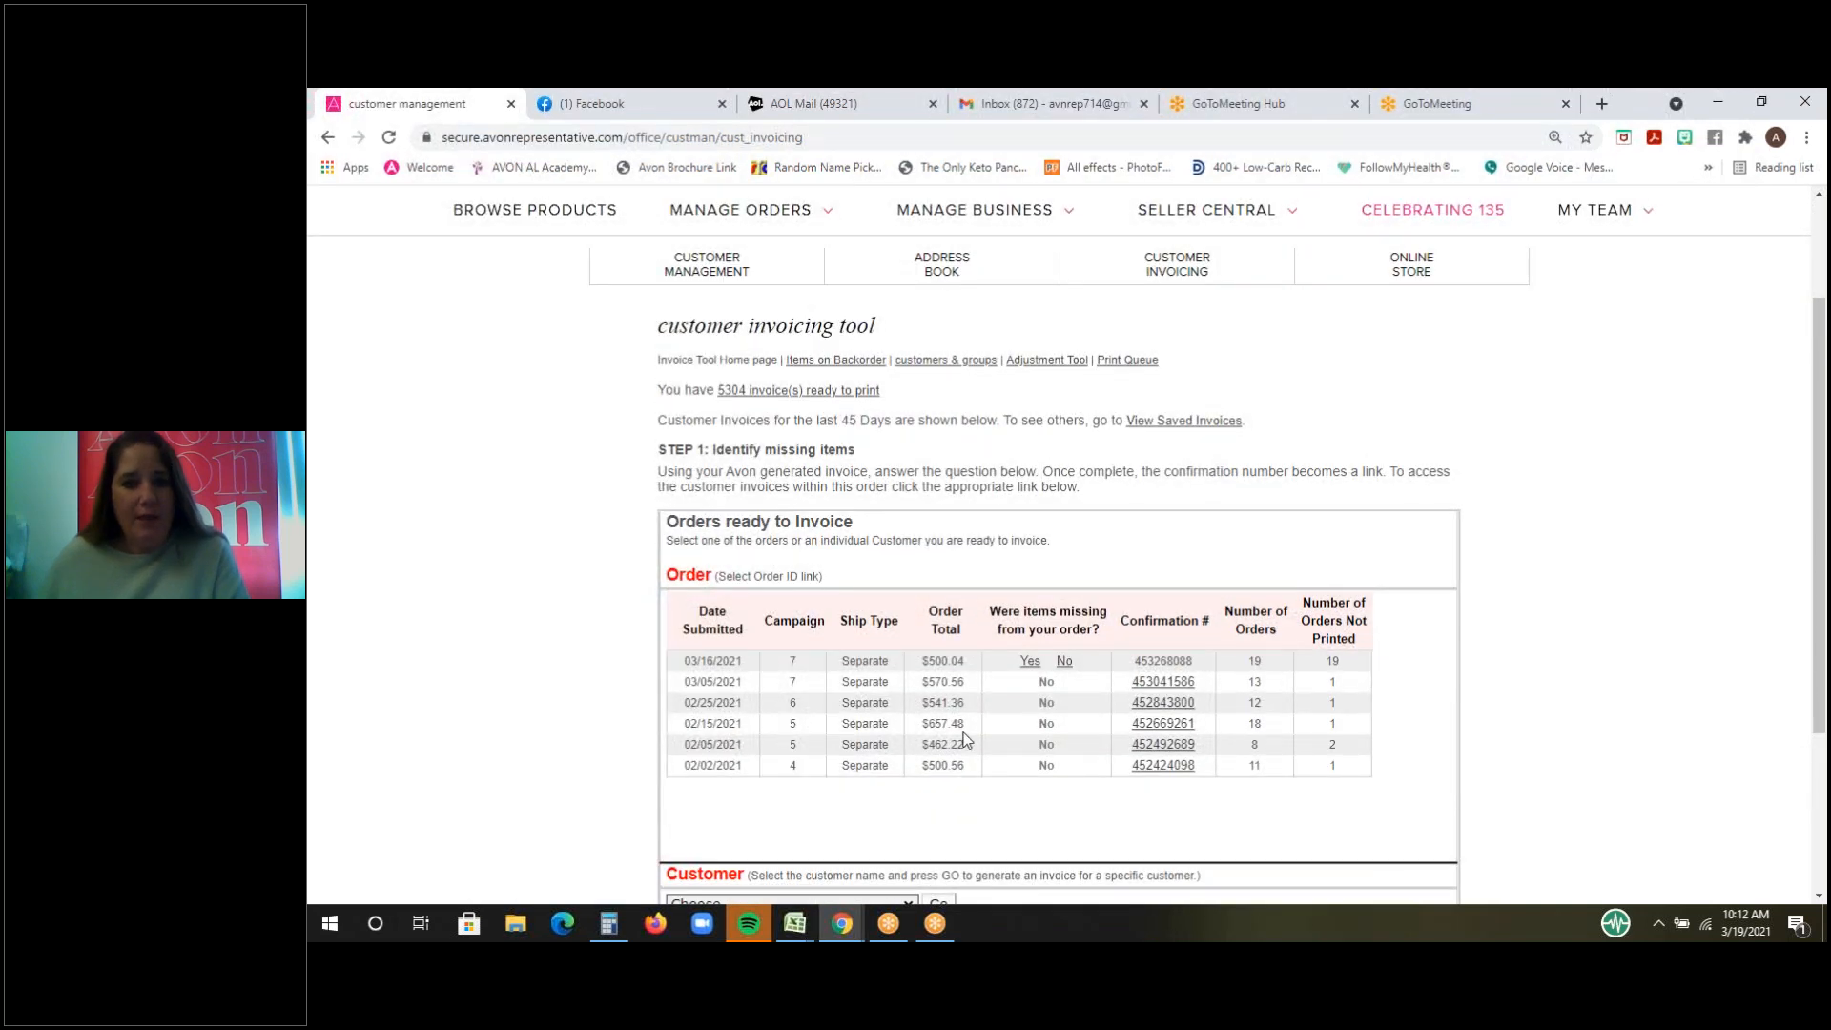
- Open the campaign 7 order submitted 03/05/2021 and view its list of customer orders
{"action": "left_click", "coordinate": [1167, 684]}
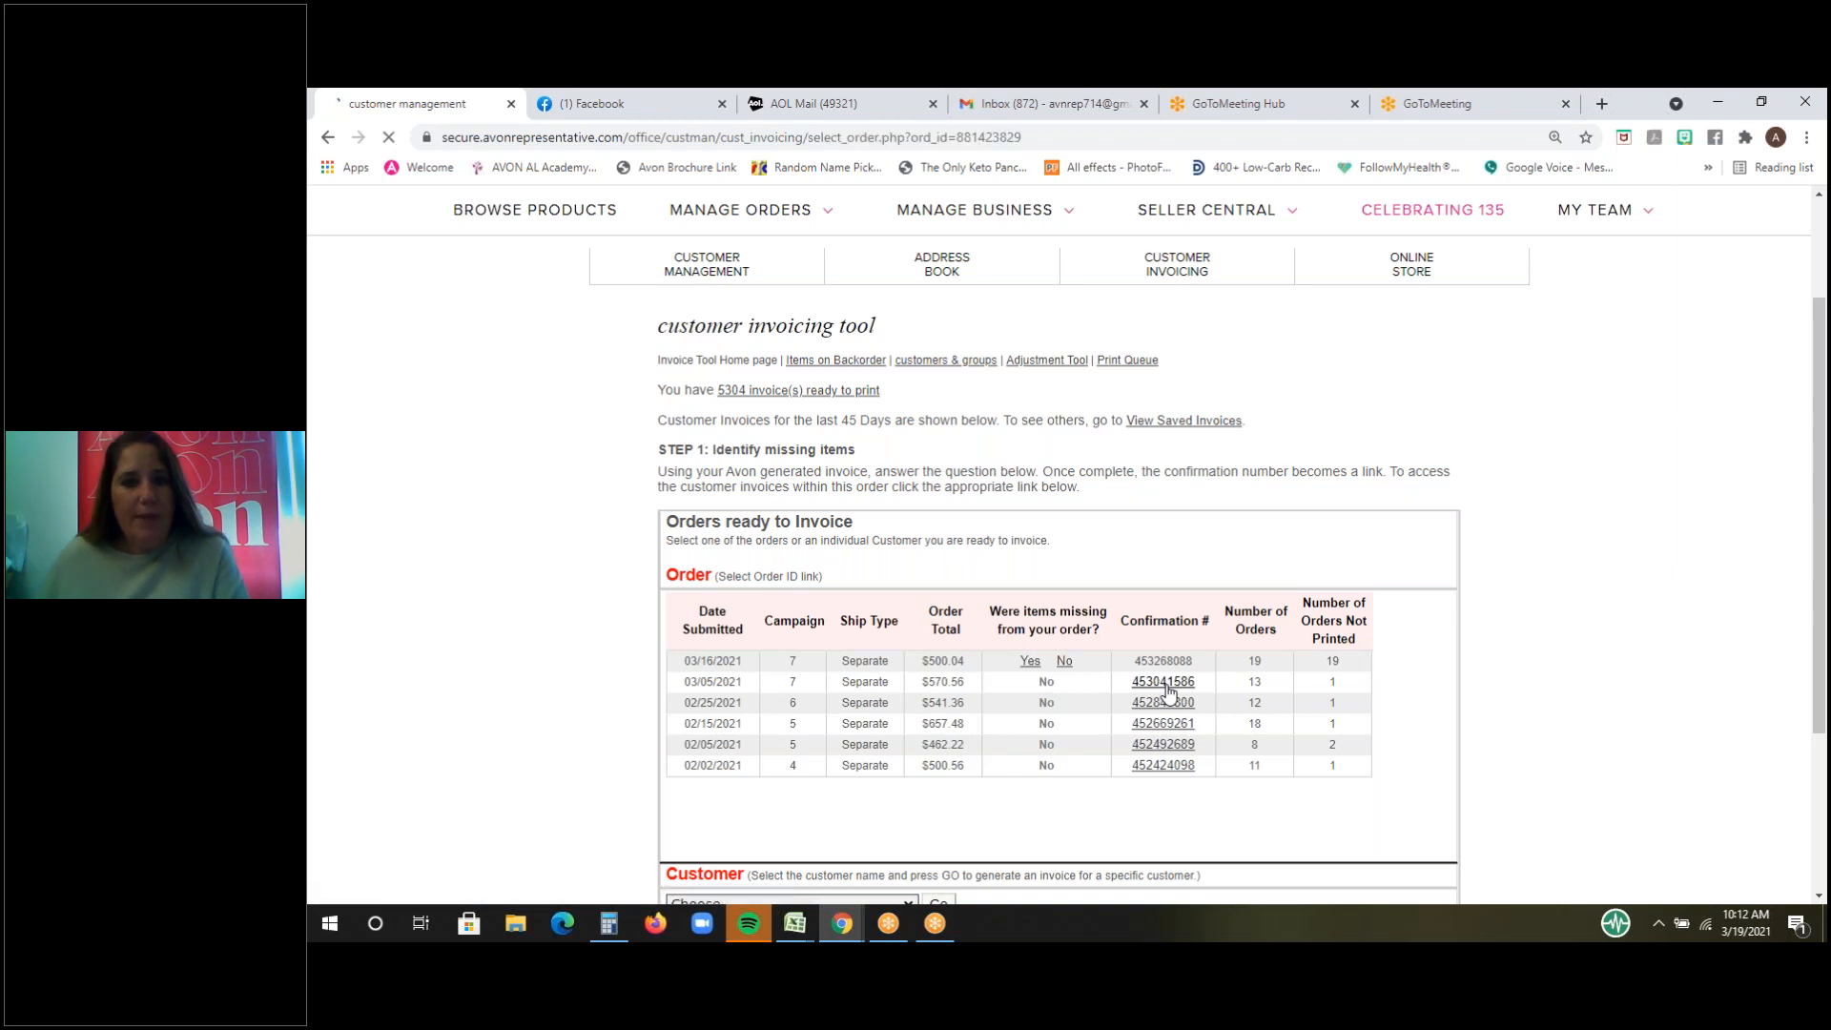
{"action": "scroll", "coordinate": [1313, 505], "scroll_direction": "down", "scroll_amount": 2}
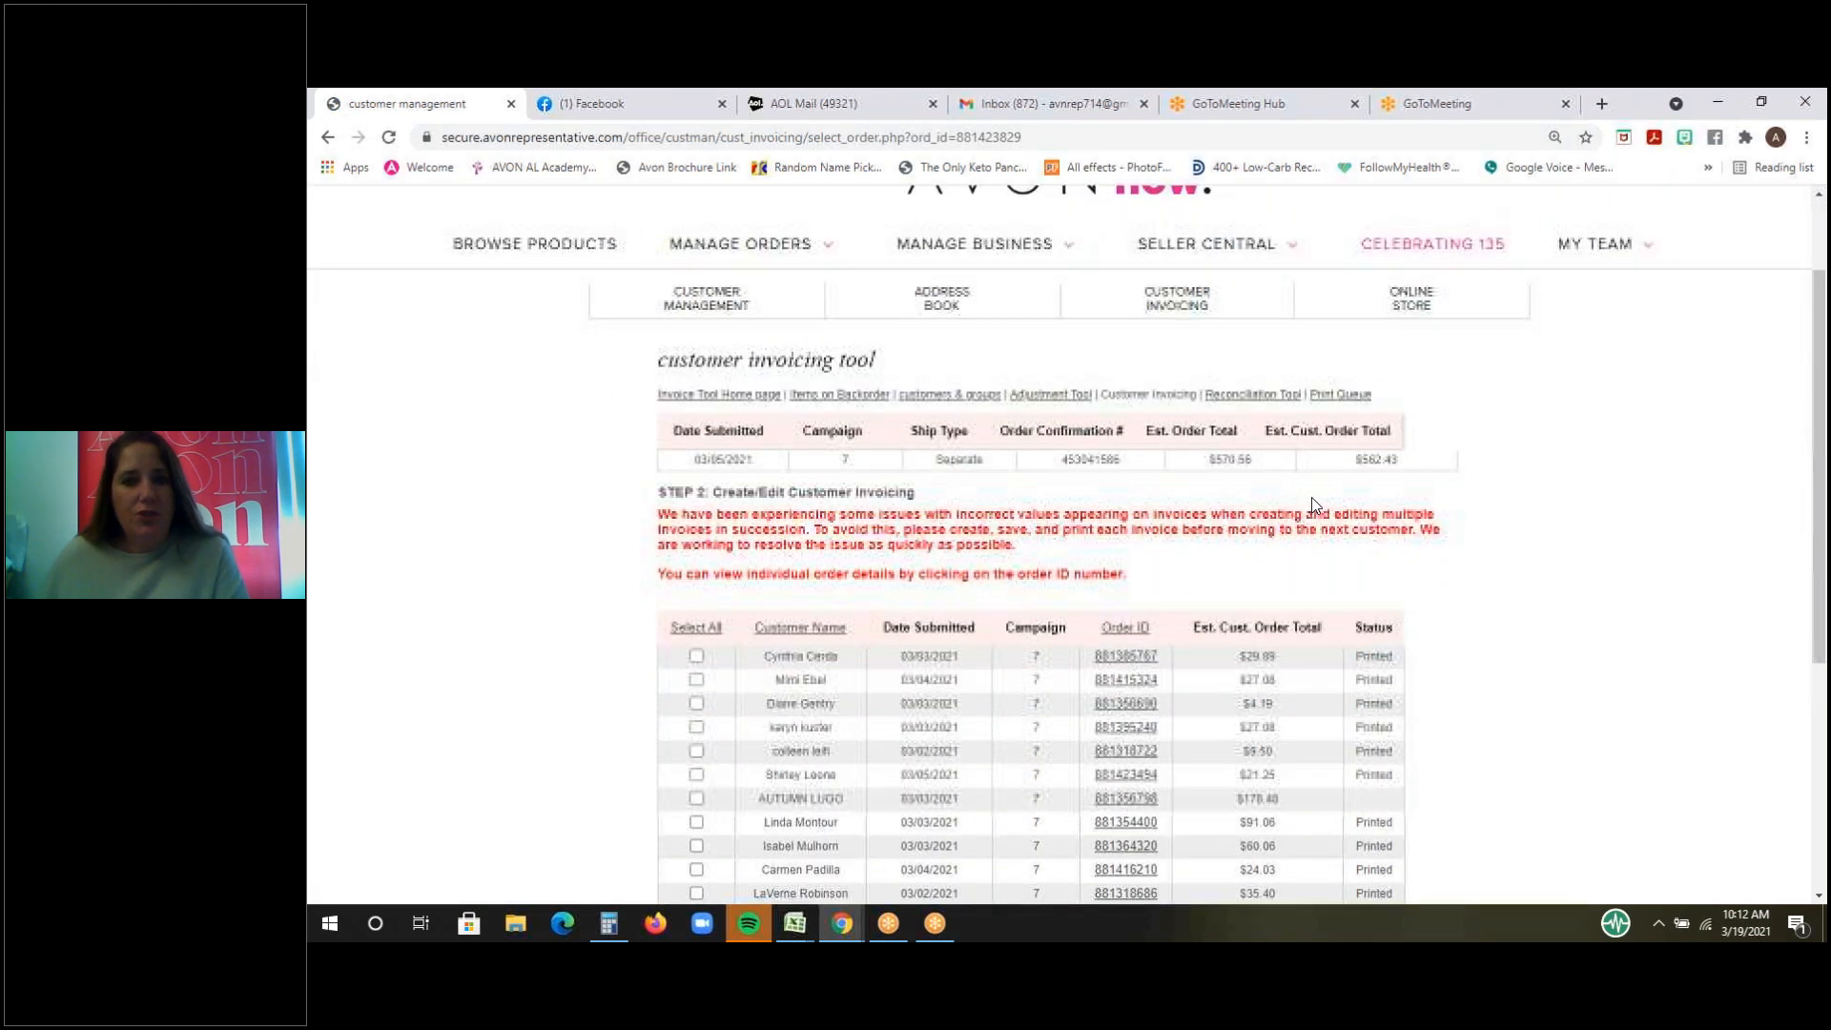
{"action": "scroll", "coordinate": [1312, 501], "scroll_direction": "down", "scroll_amount": 2}
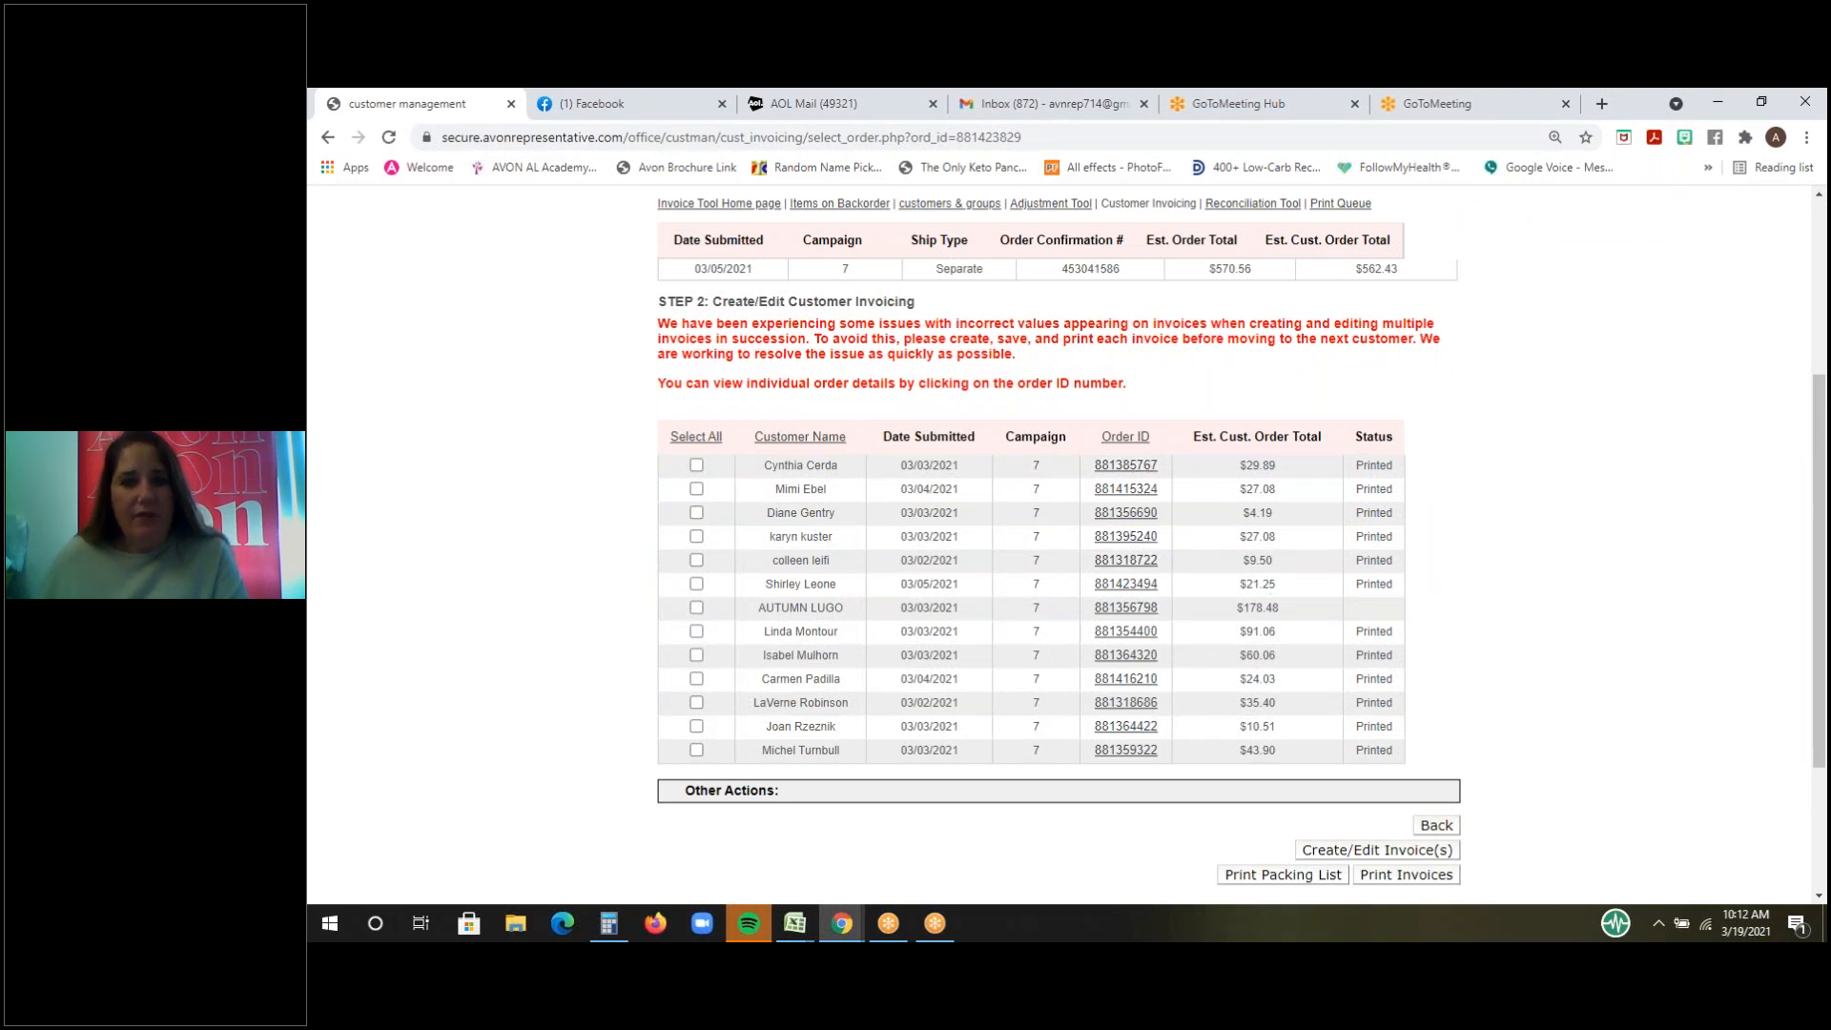
- Open the first customer's order as an invoice worksheet and review its ordered items, back orders and personalized message
{"action": "left_click", "coordinate": [1124, 467]}
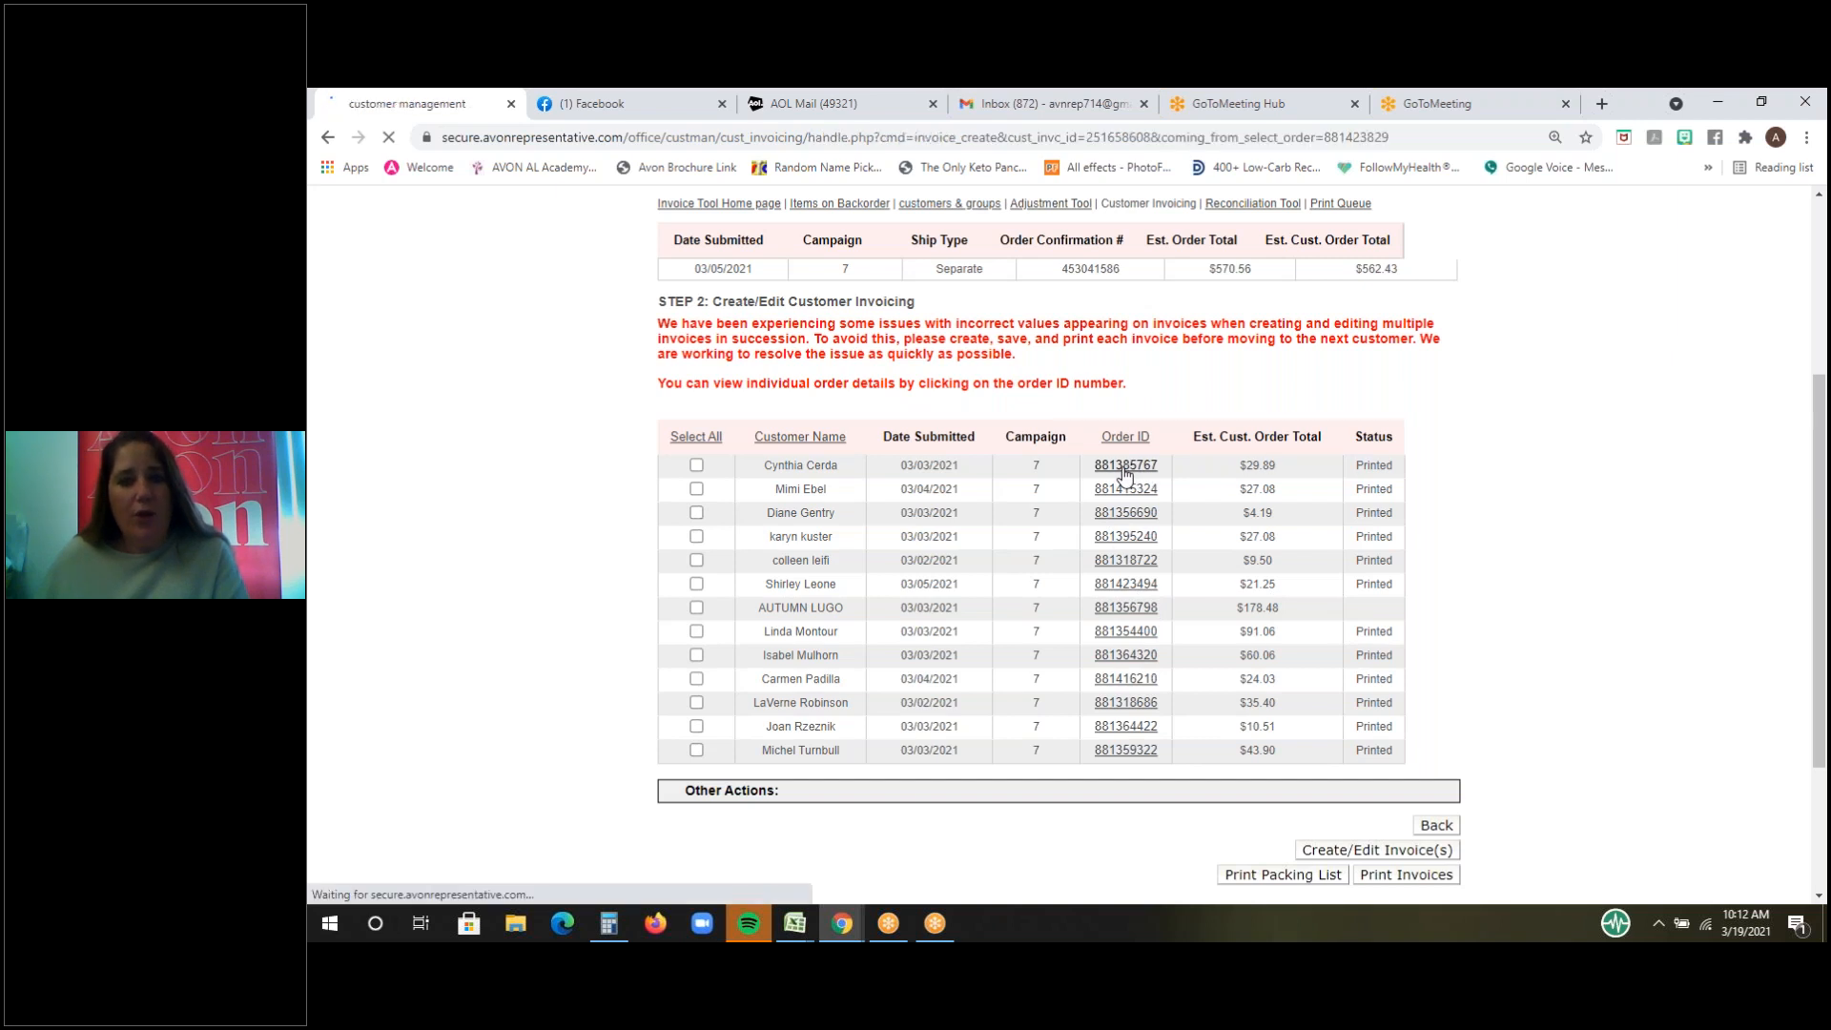
{"action": "scroll", "coordinate": [1389, 417], "scroll_direction": "down", "scroll_amount": 2}
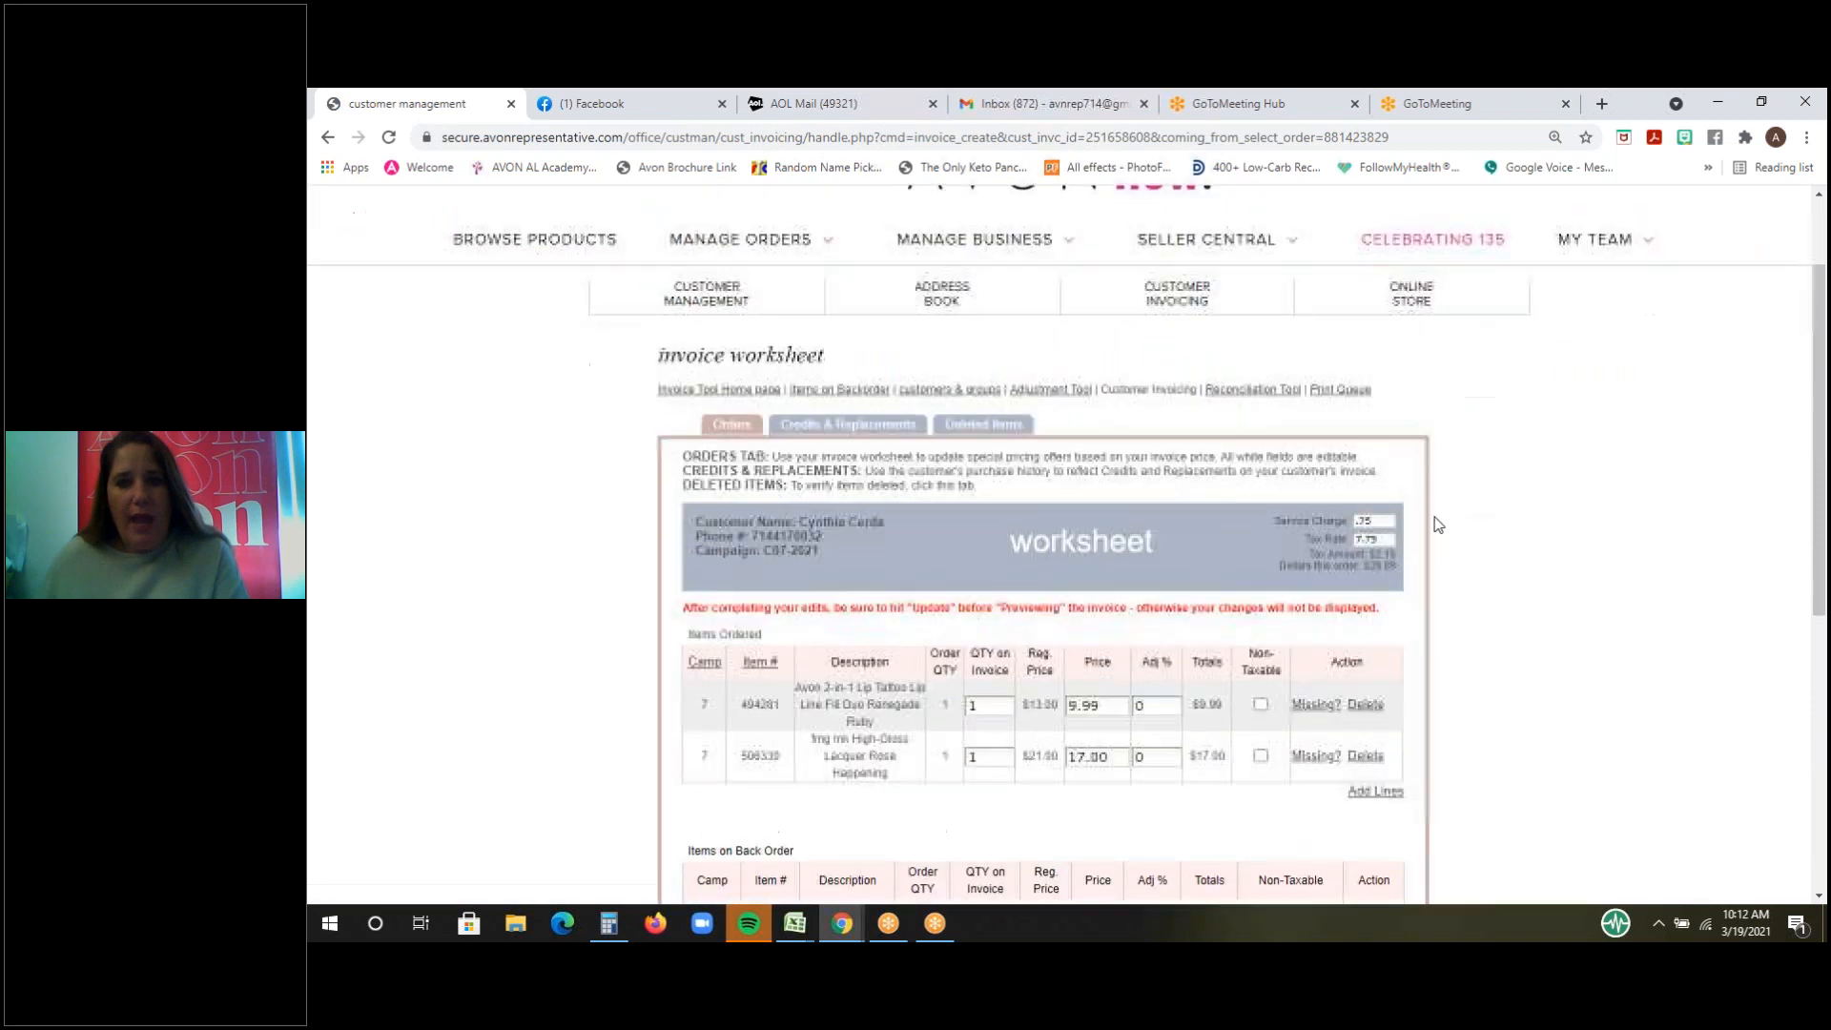
{"action": "scroll", "coordinate": [1443, 589], "scroll_direction": "down", "scroll_amount": 2}
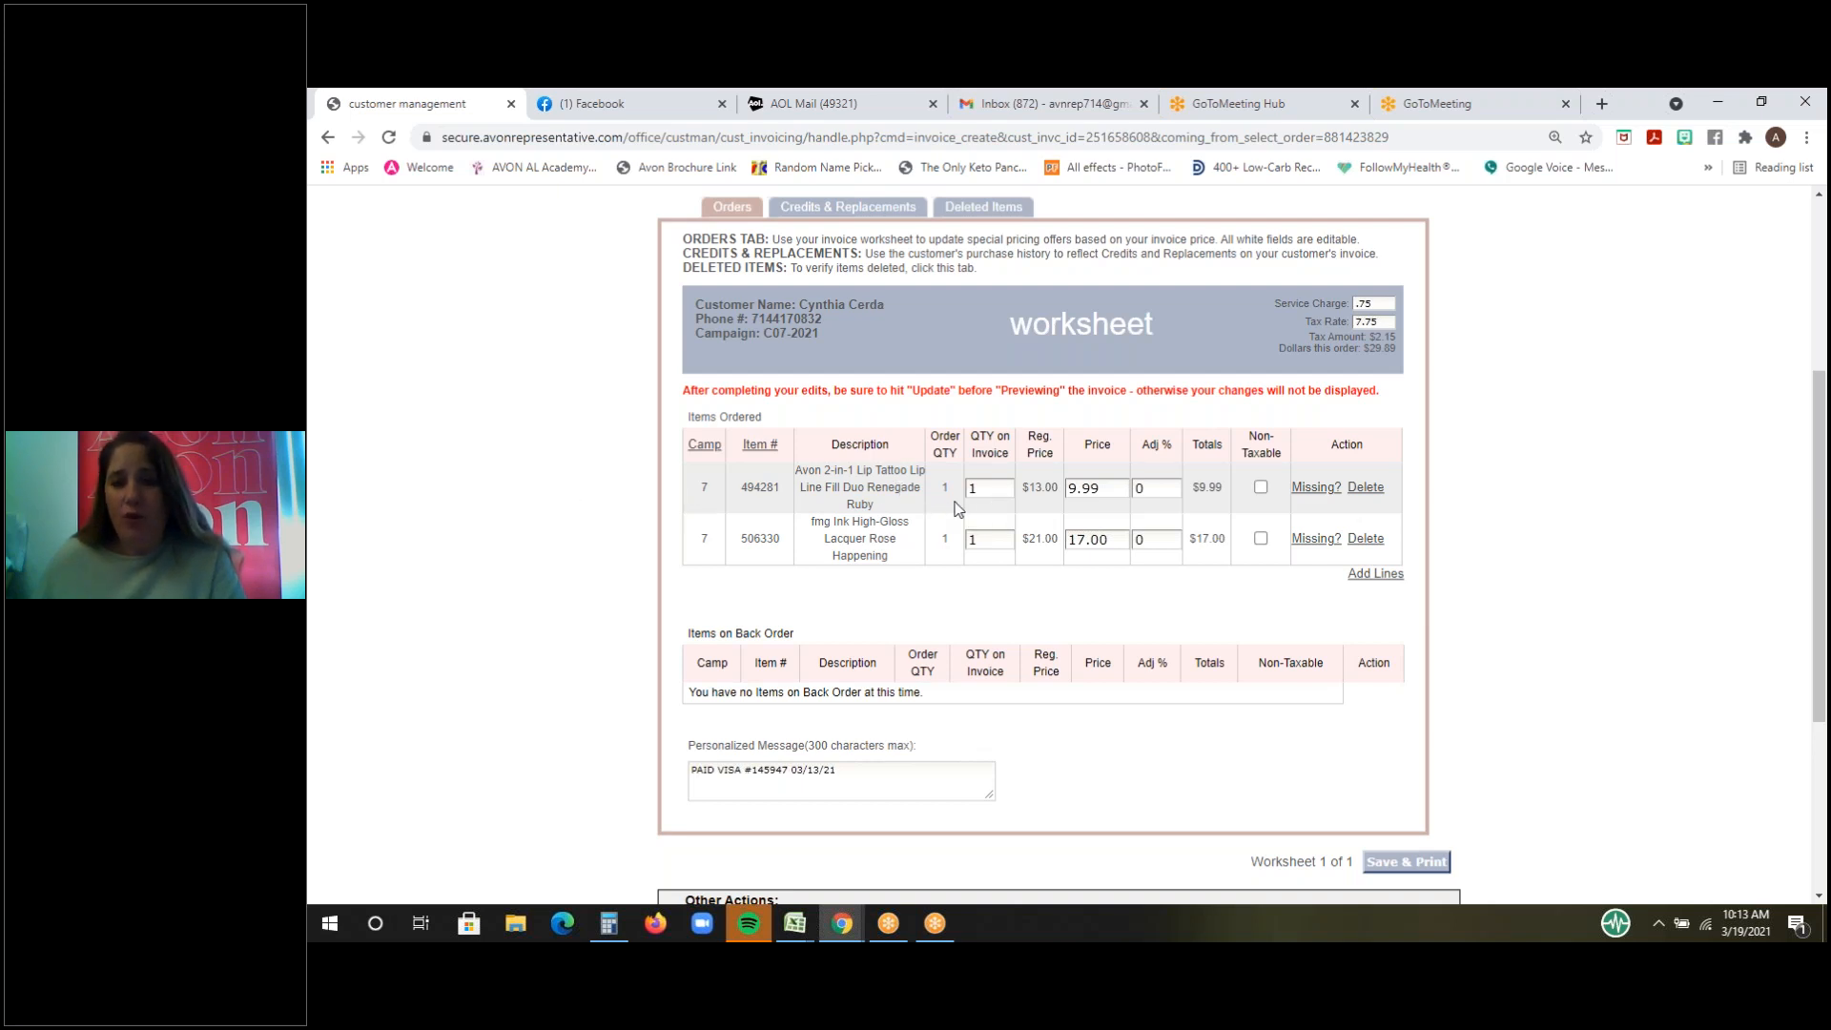
- Set the invoice quantity of the Avon 2-in-1 Lip Tattoo Renegade Ruby to 2 and update the worksheet
{"action": "left_click", "coordinate": [998, 486]}
{"action": "key", "text": "BackSpace"}
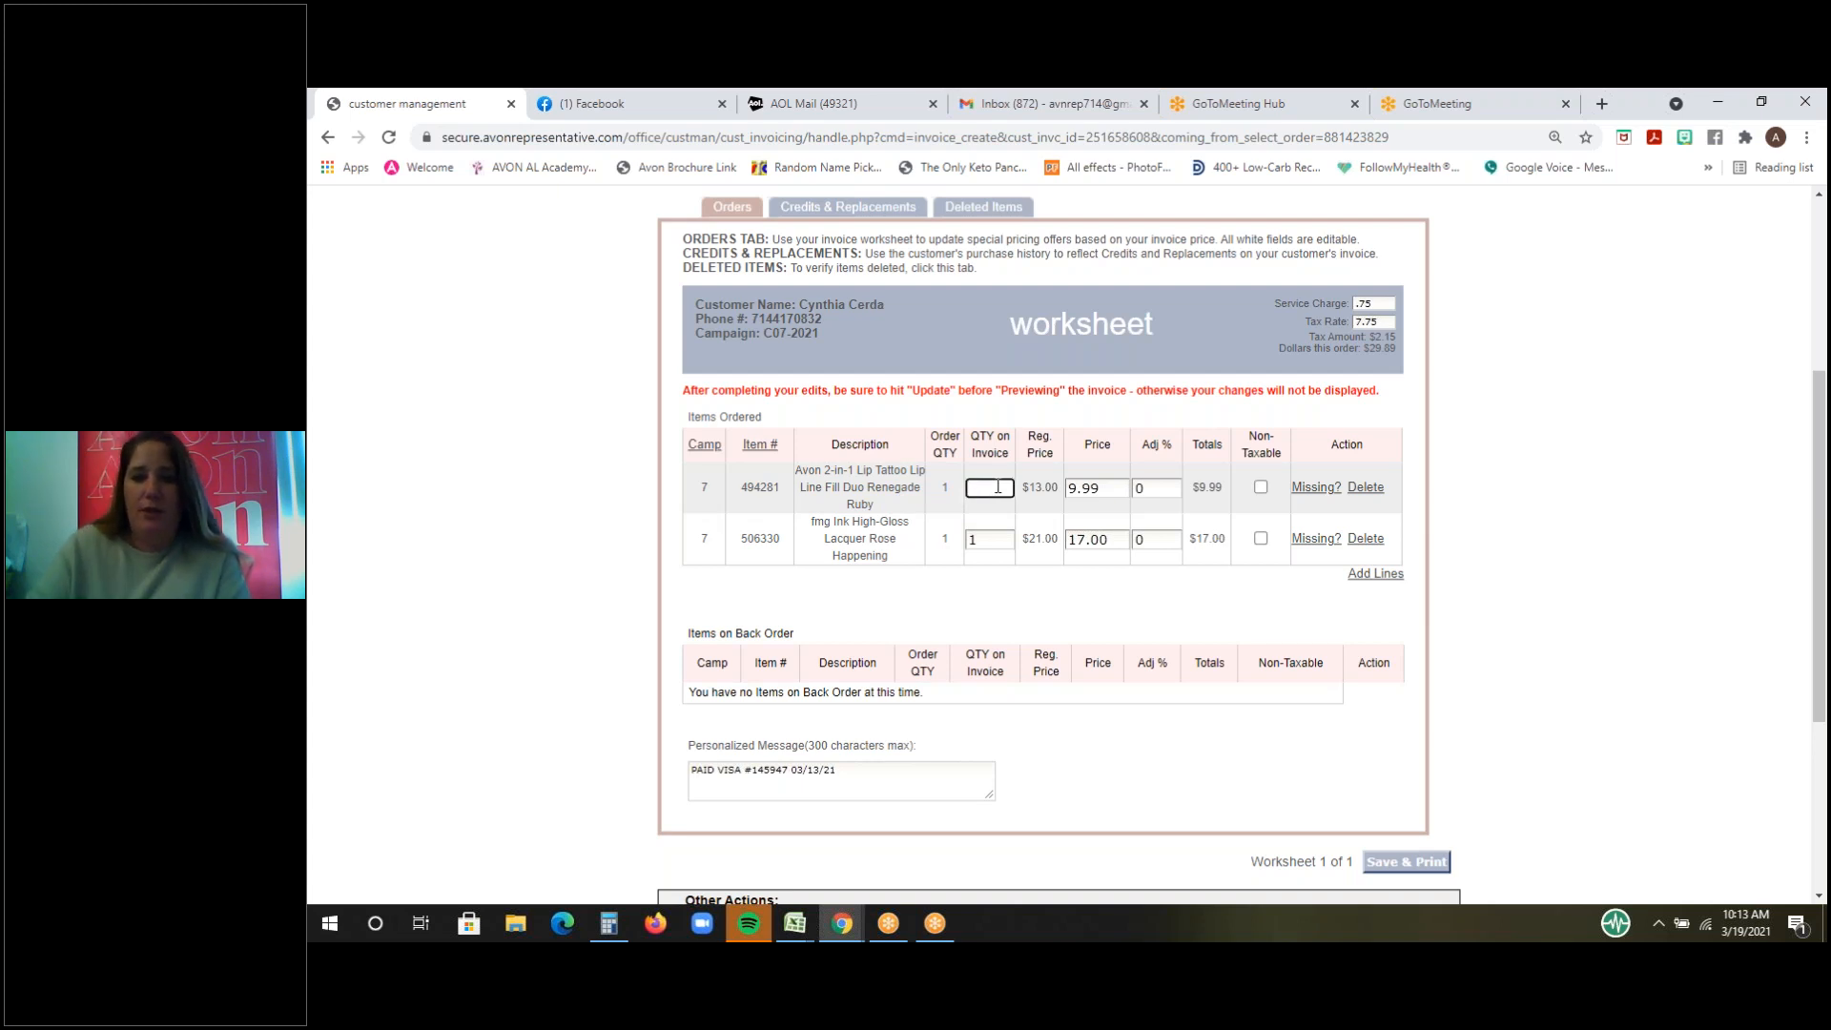
{"action": "scroll", "coordinate": [858, 620], "scroll_direction": "down", "scroll_amount": 2}
{"action": "left_click", "coordinate": [699, 712]}
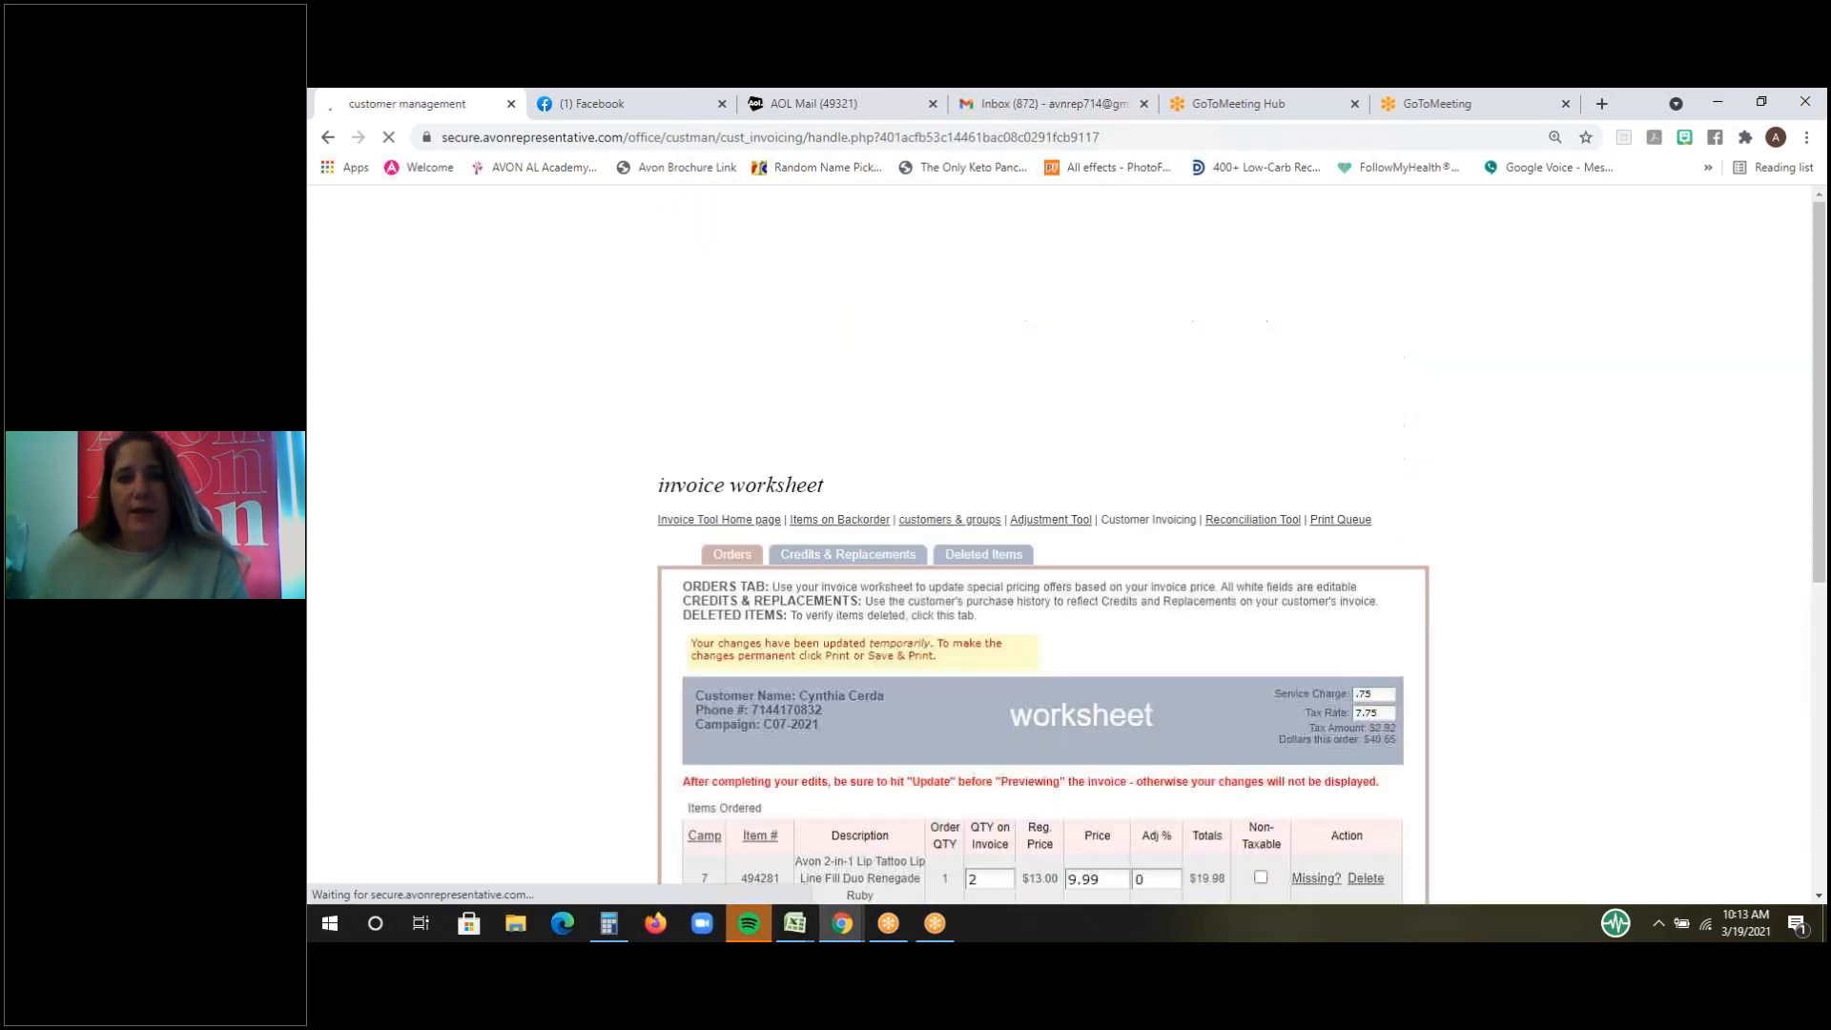
- Set the Lip Tattoo Renegade Ruby's invoice quantity back to 1 and update the worksheet
{"action": "scroll", "coordinate": [1381, 505], "scroll_direction": "down", "scroll_amount": 2}
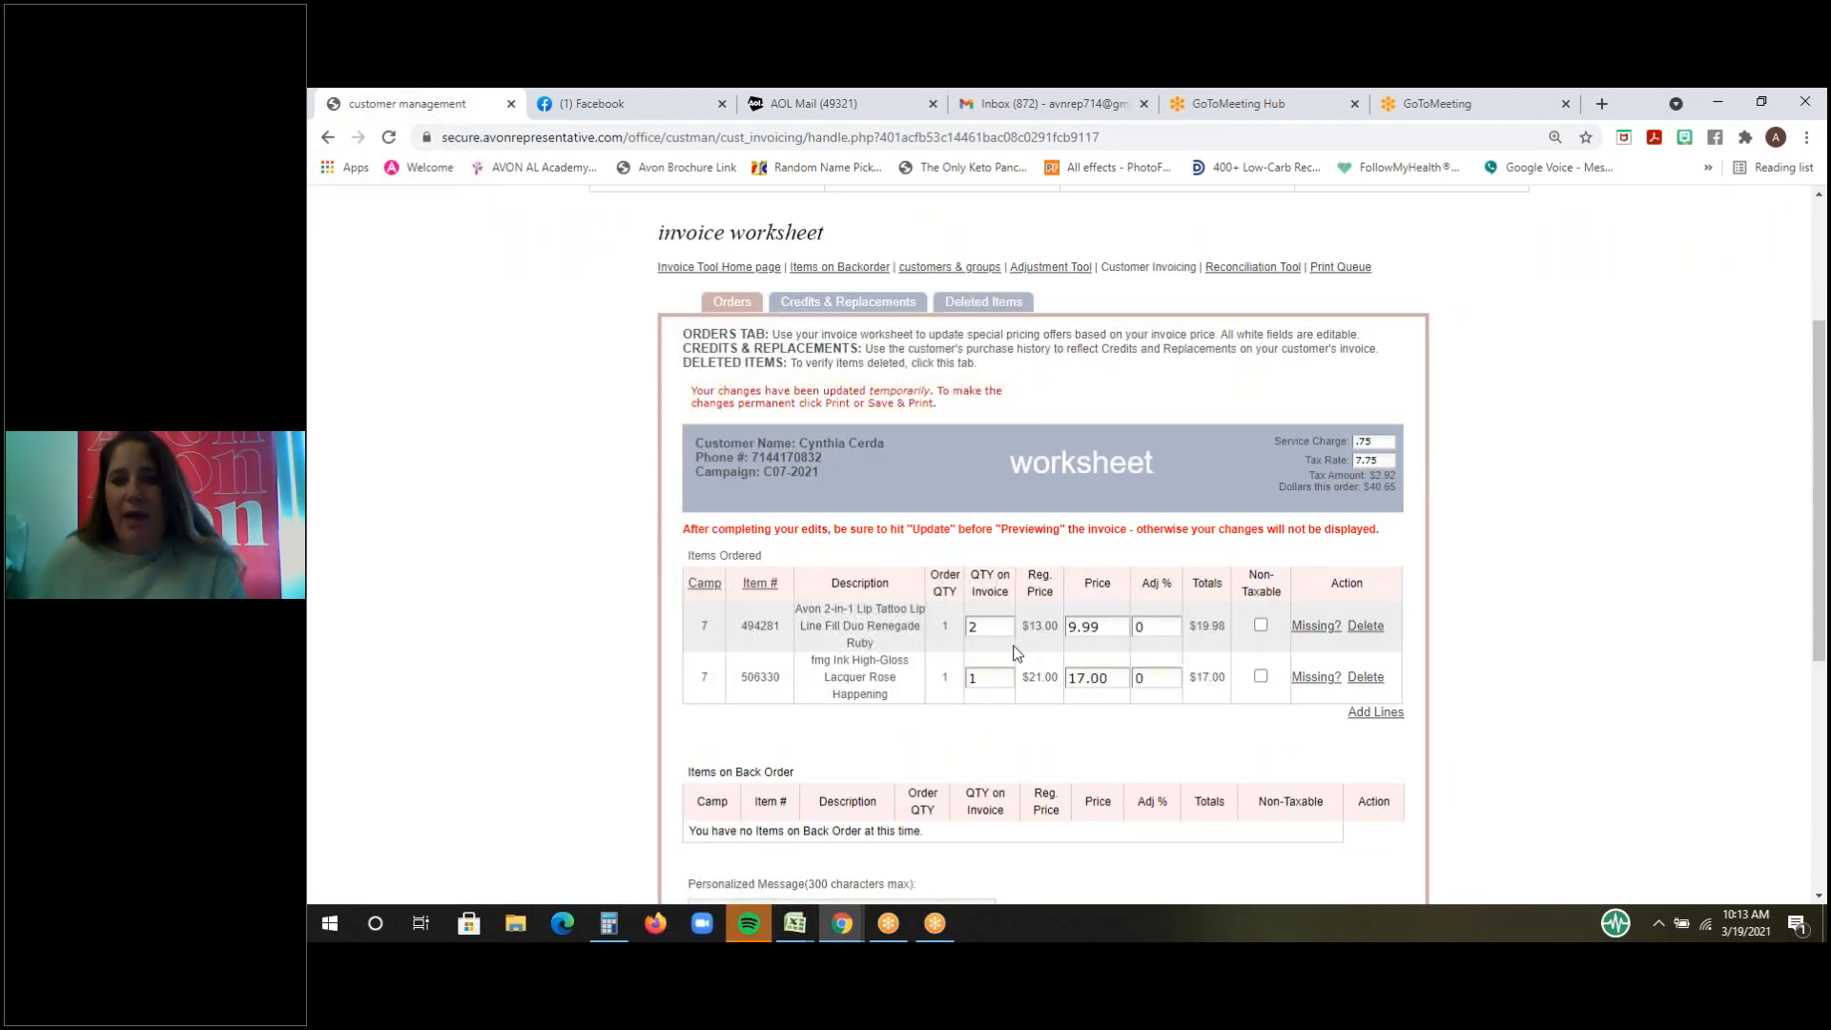
{"action": "left_click", "coordinate": [989, 634]}
{"action": "type", "text": "1"}
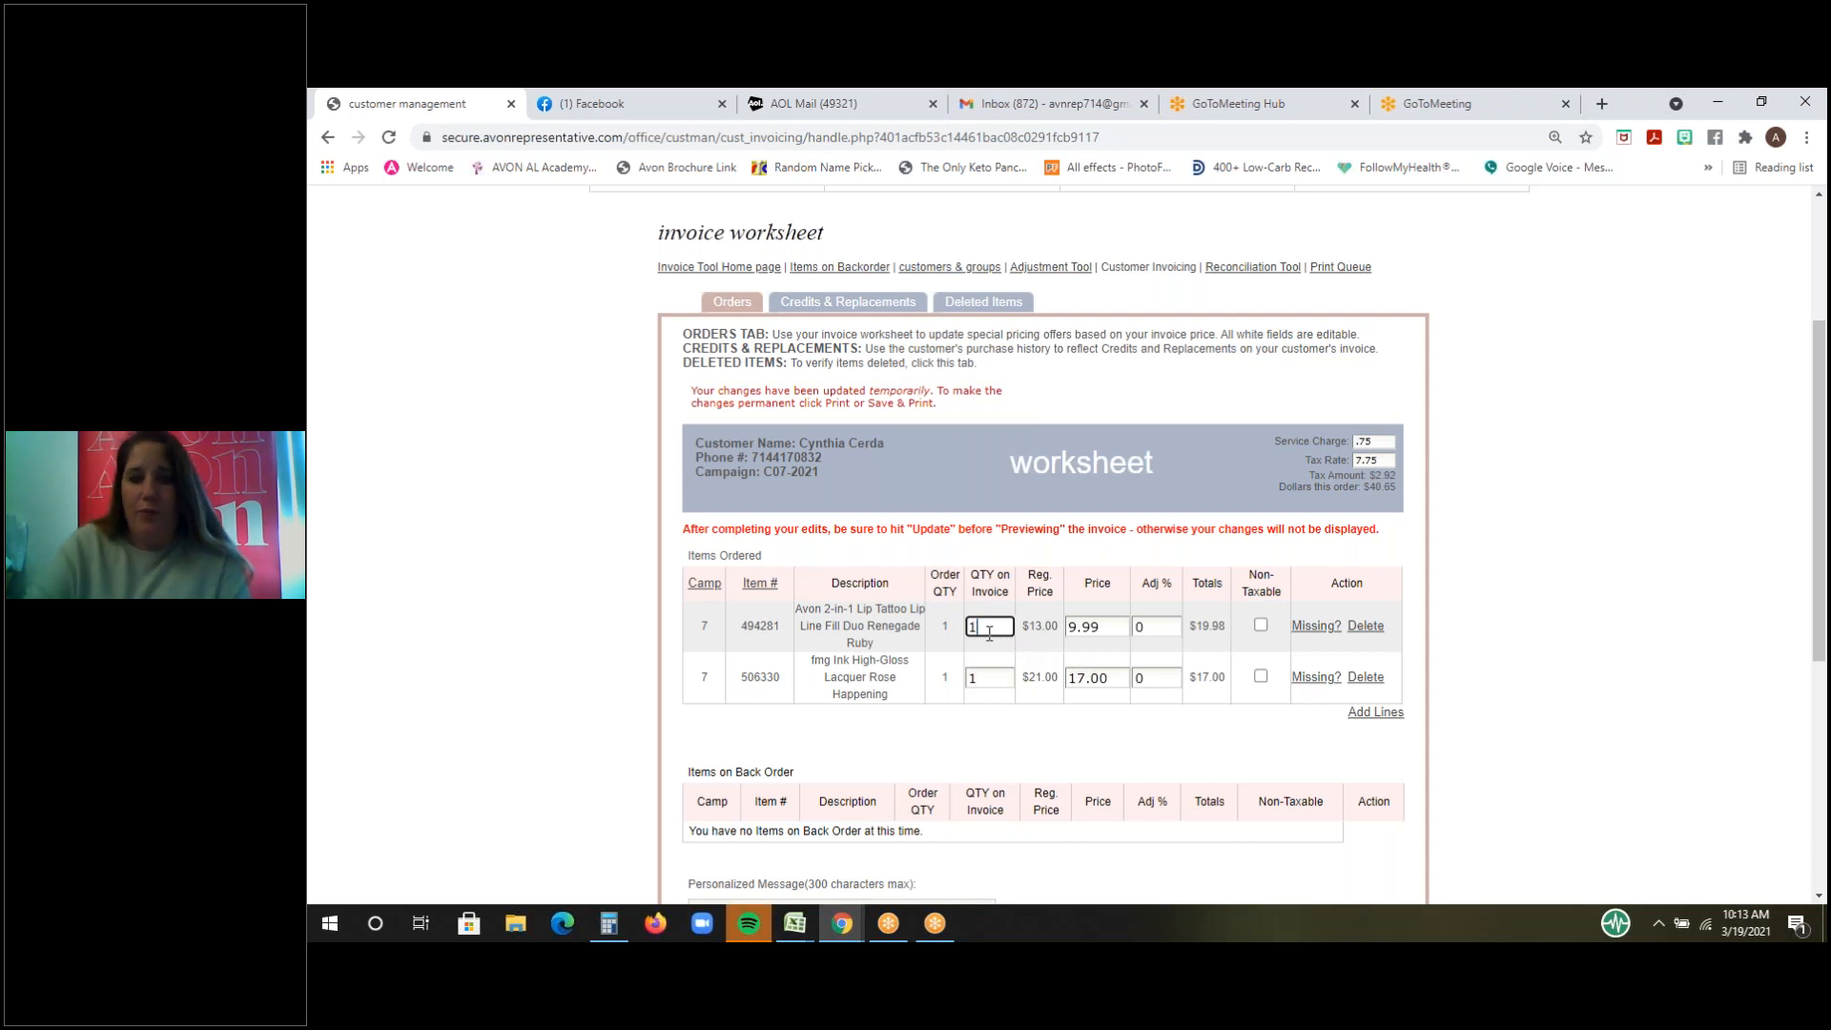
{"action": "scroll", "coordinate": [988, 633], "scroll_direction": "down", "scroll_amount": 3}
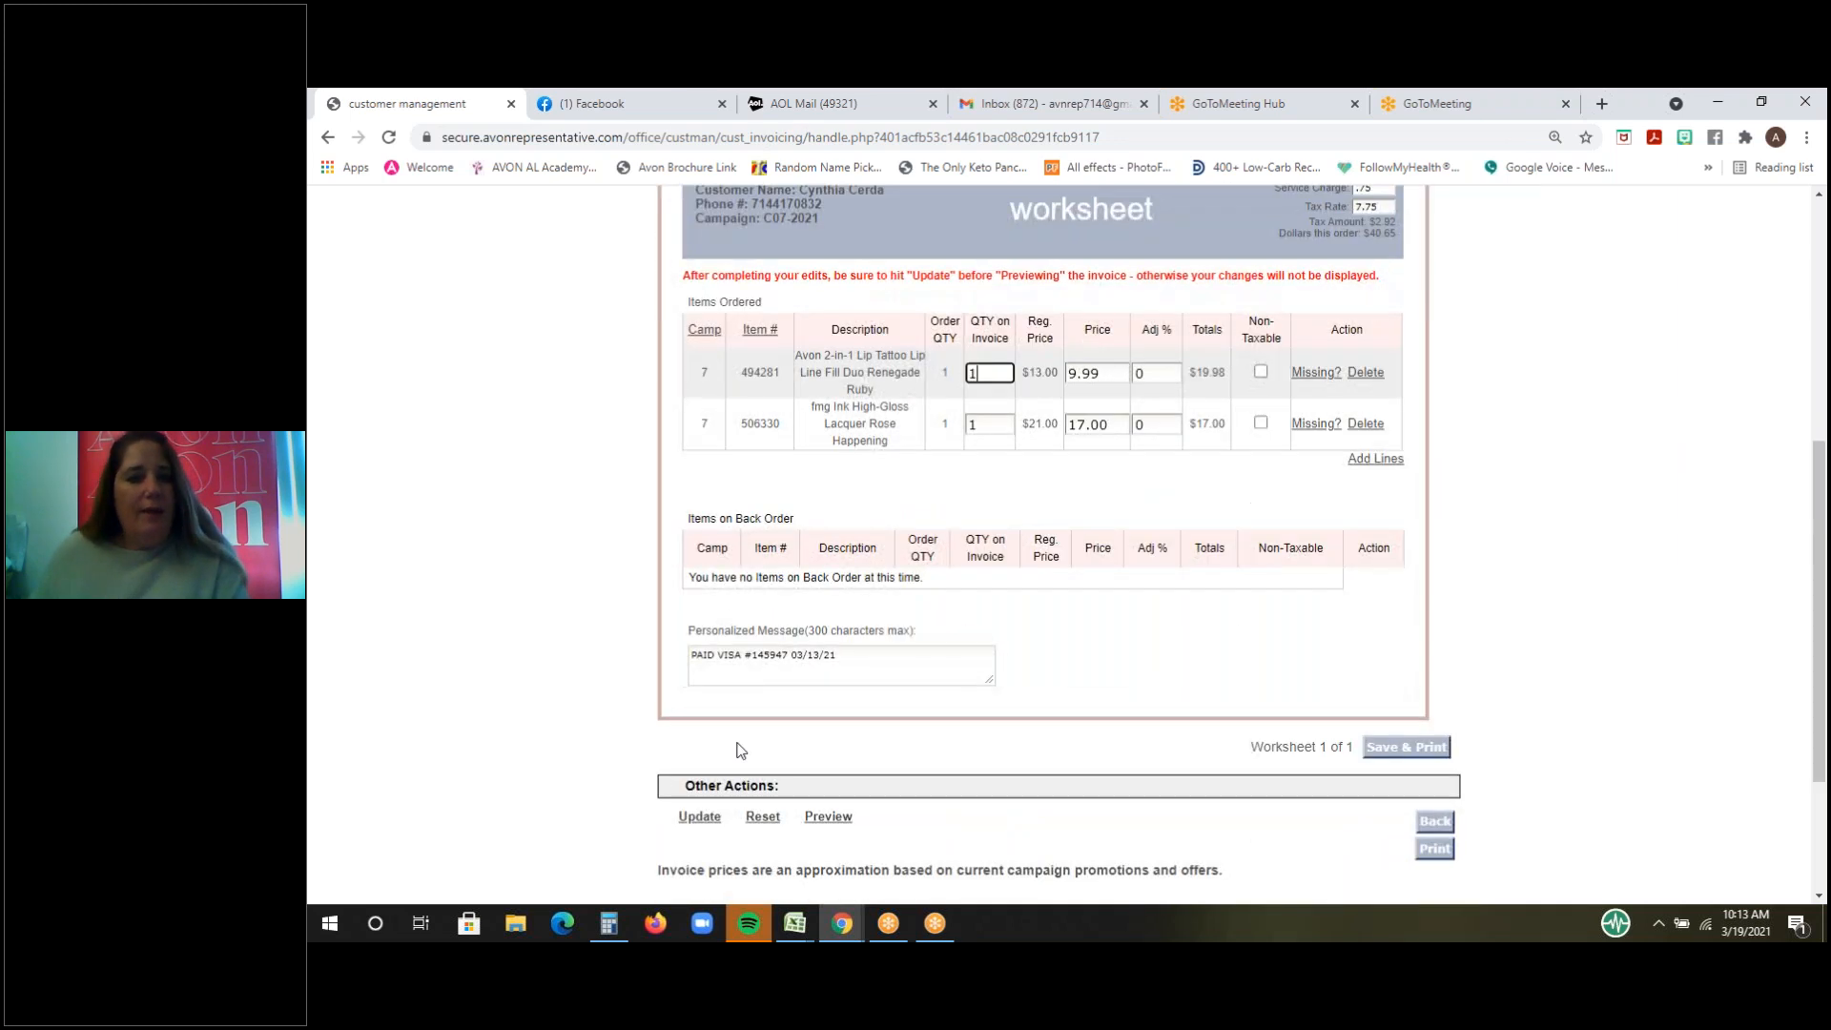
{"action": "left_click", "coordinate": [703, 818]}
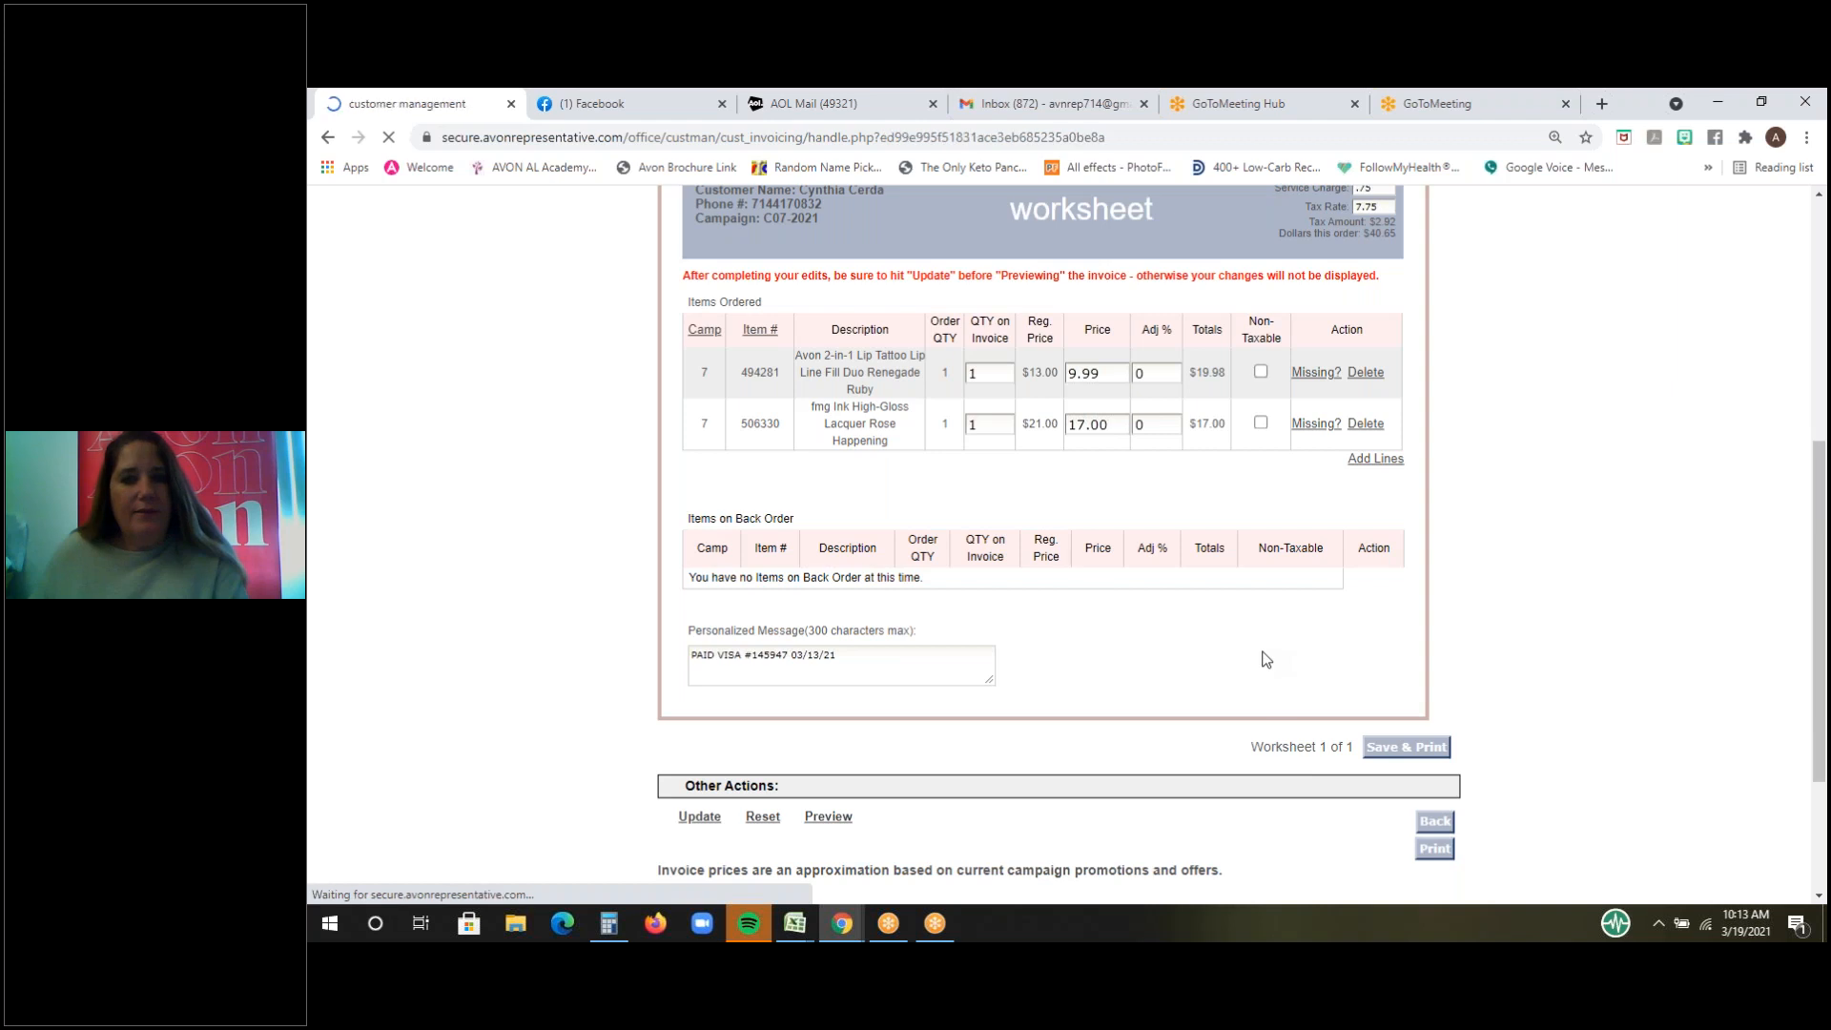
- Open the worksheet's Credits & Replacements section and list the customer's purchase history for the most recent 18 campaigns
{"action": "scroll", "coordinate": [1456, 556], "scroll_direction": "down", "scroll_amount": 1}
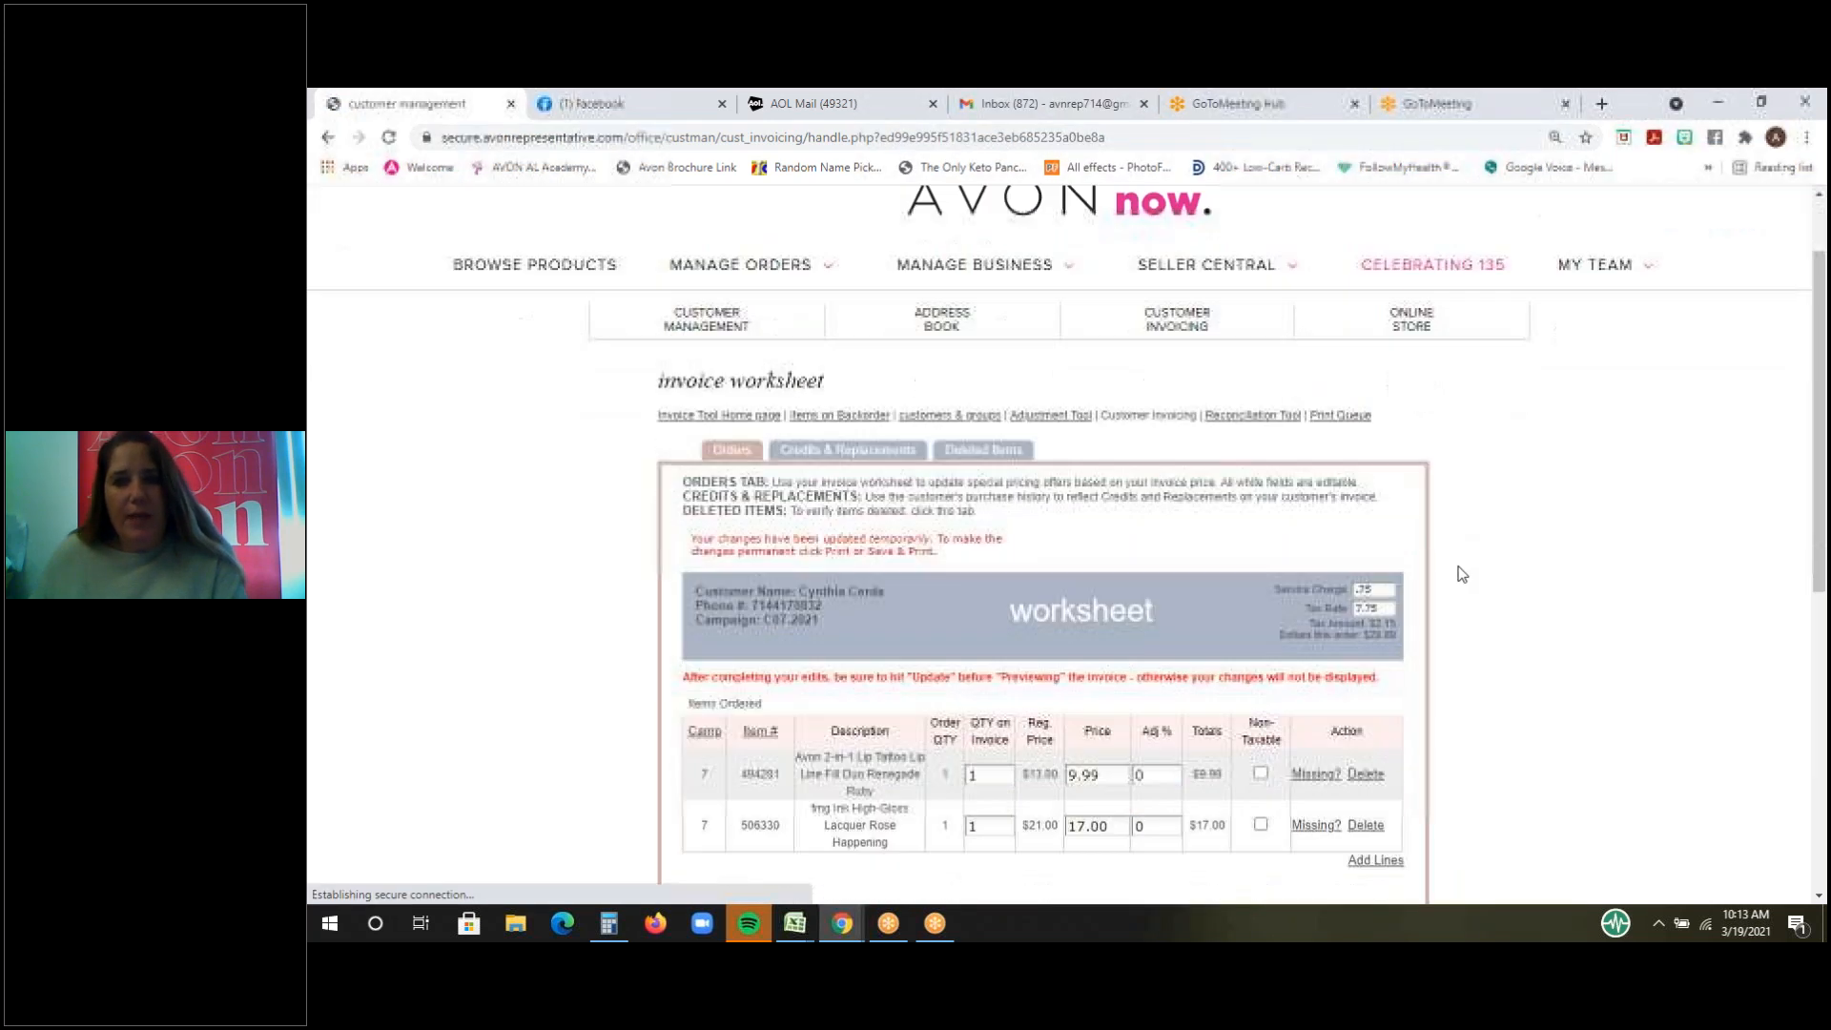
{"action": "scroll", "coordinate": [1457, 573], "scroll_direction": "down", "scroll_amount": 2}
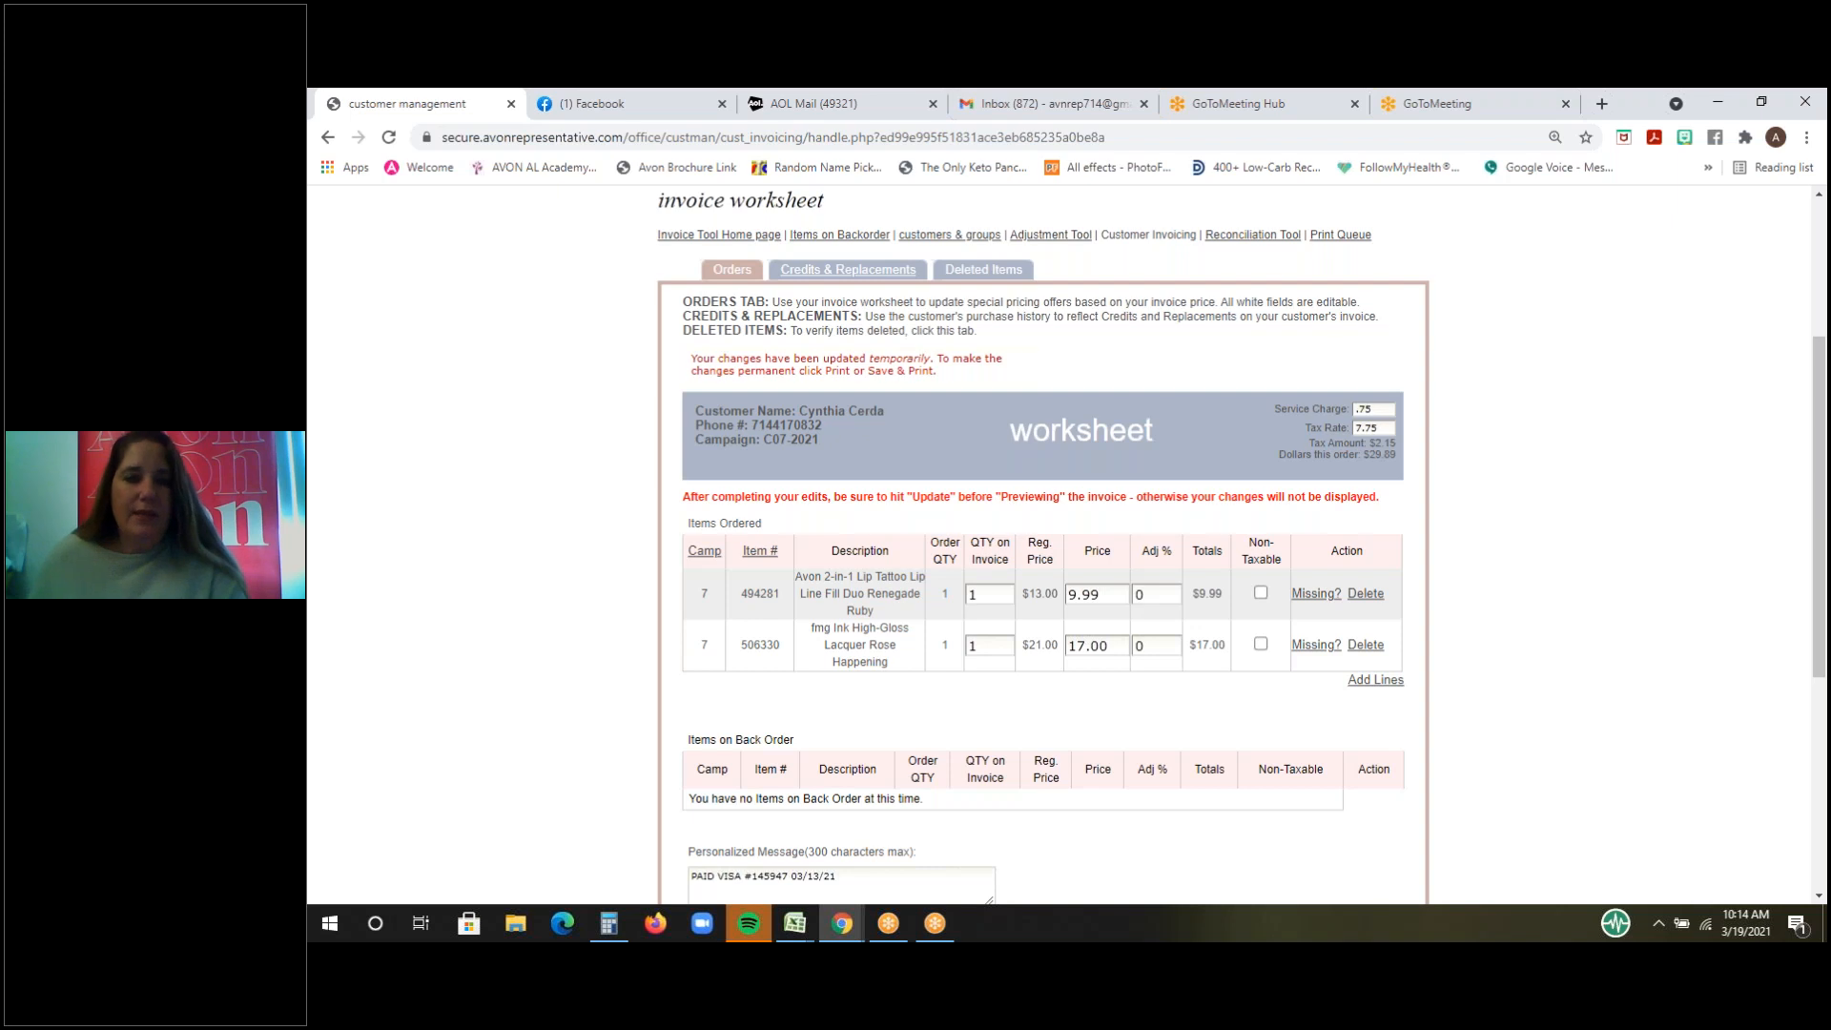
{"action": "key", "text": "Return"}
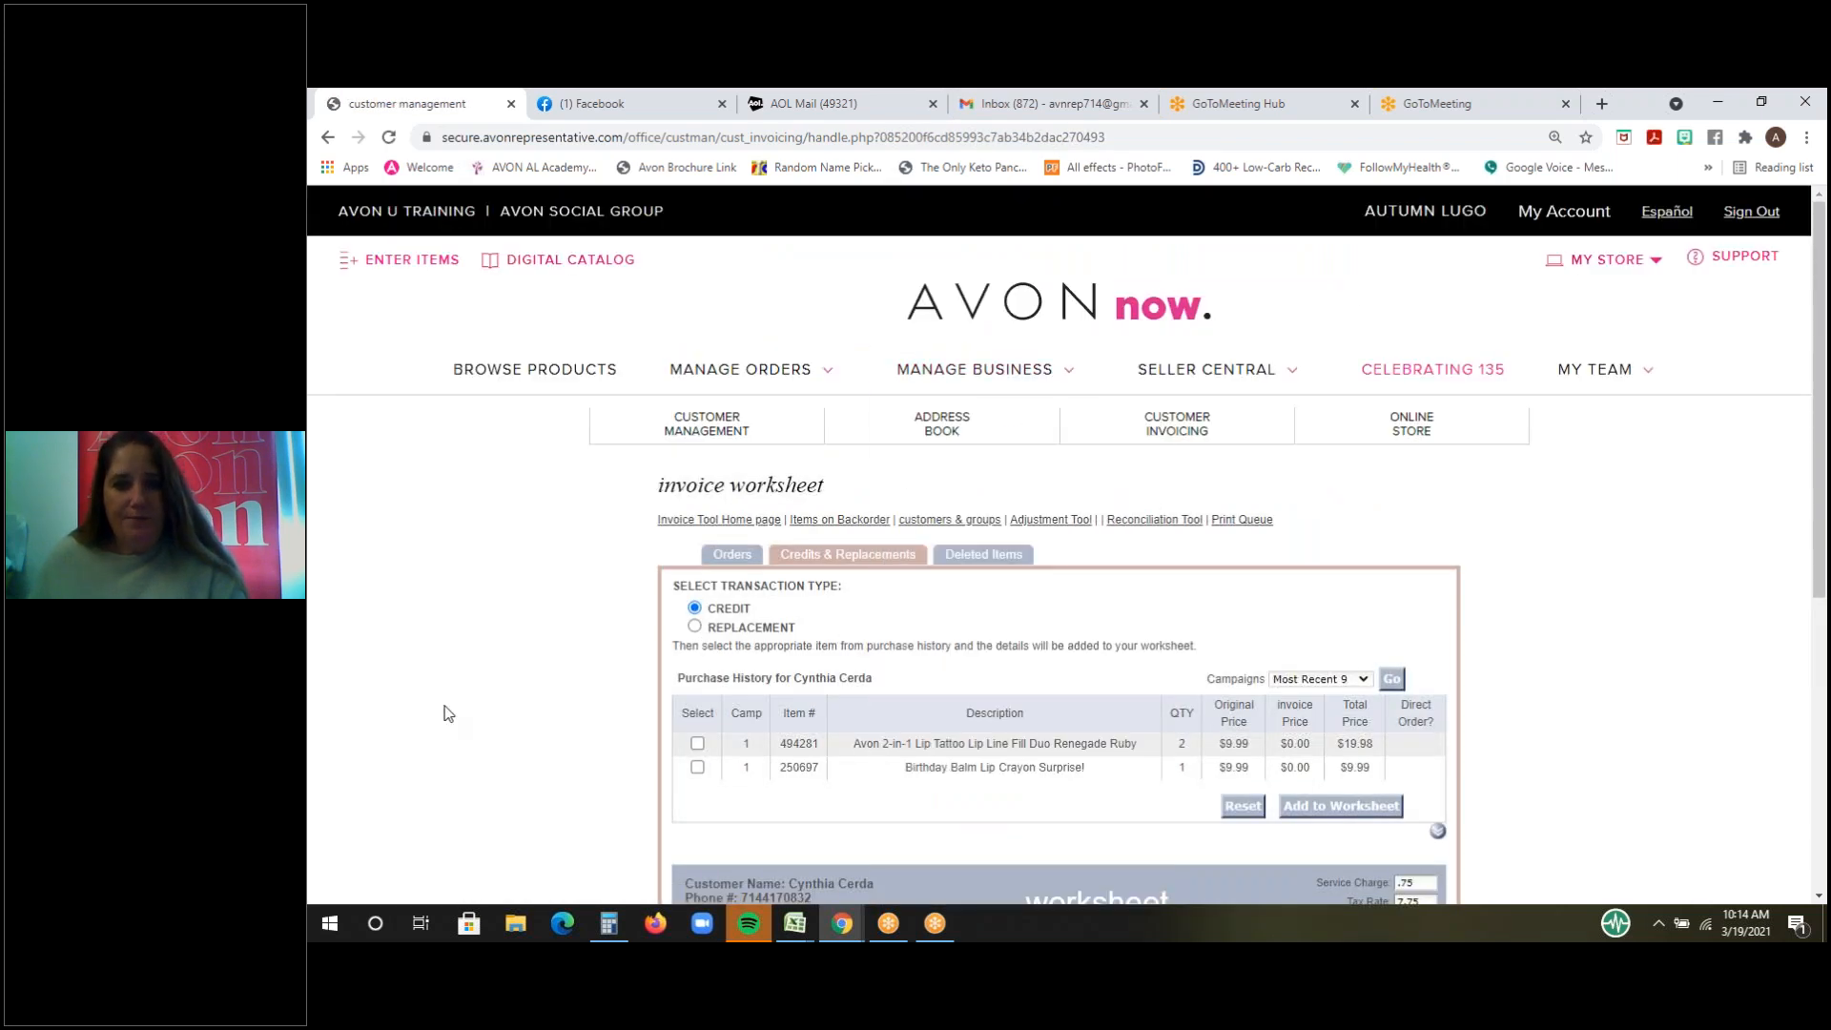
{"action": "scroll", "coordinate": [448, 713], "scroll_direction": "down", "scroll_amount": 2}
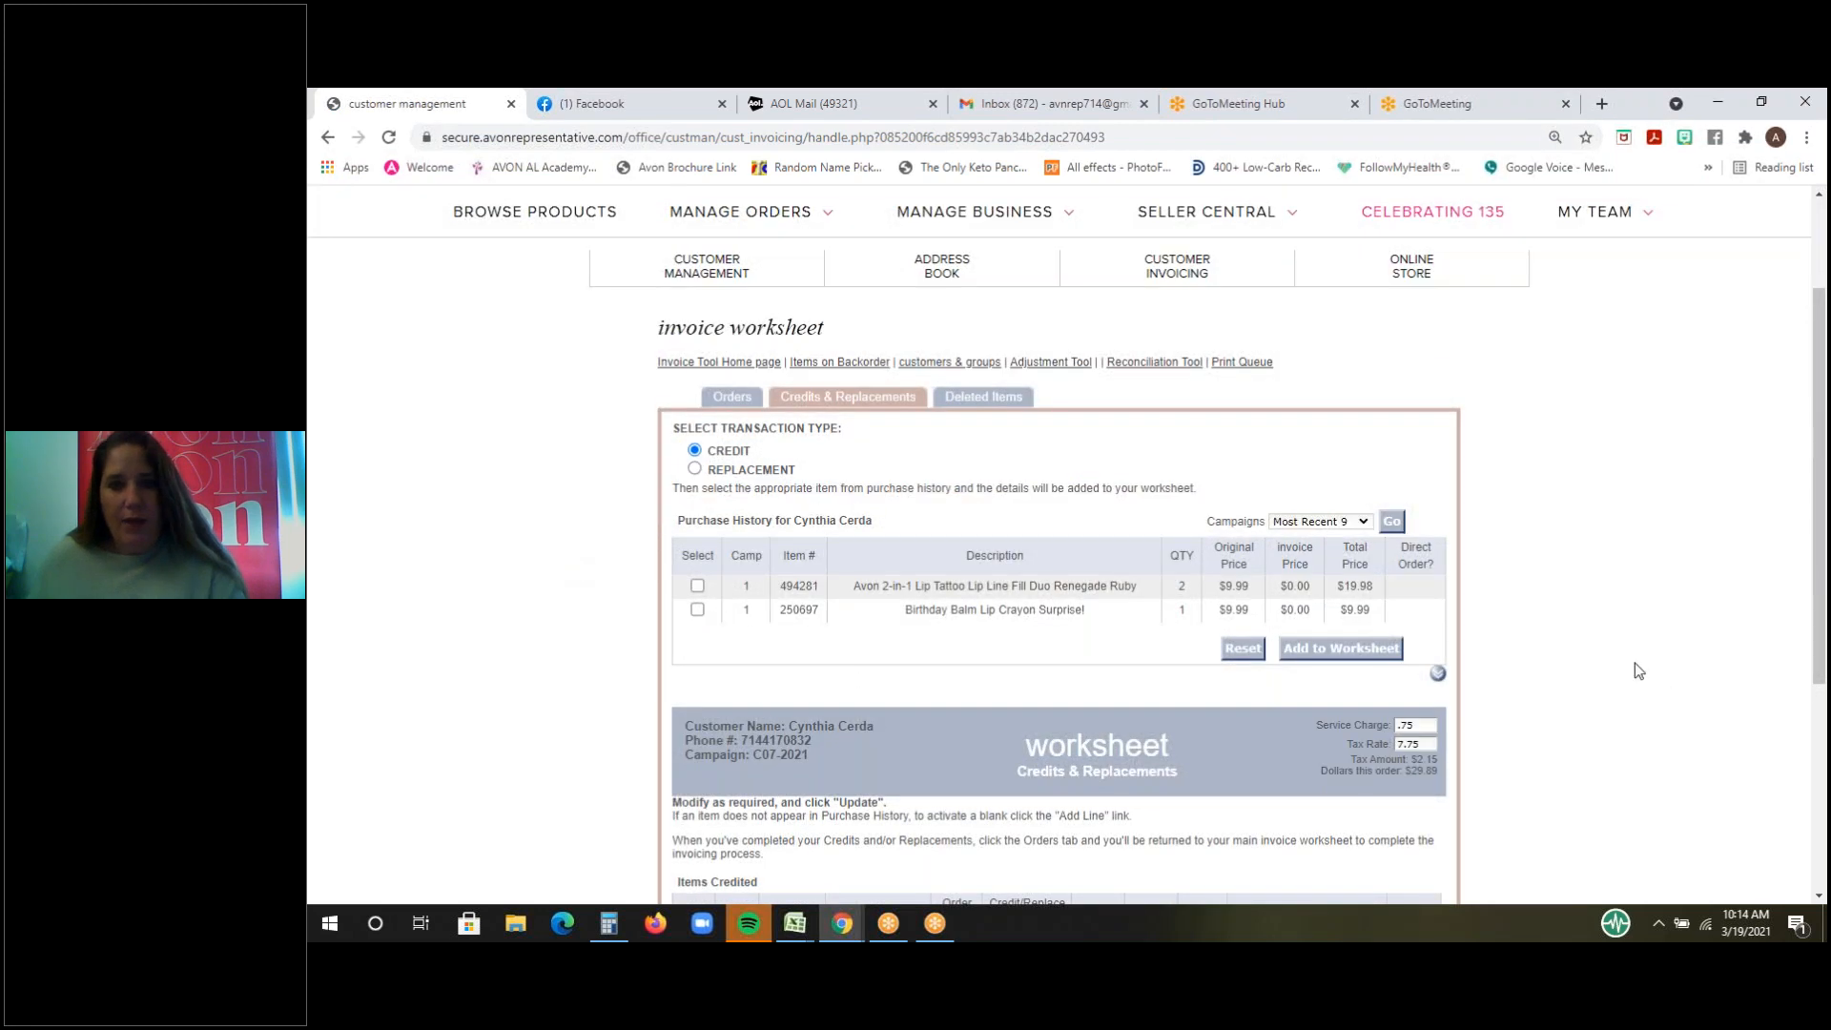
{"action": "left_click", "coordinate": [1364, 527]}
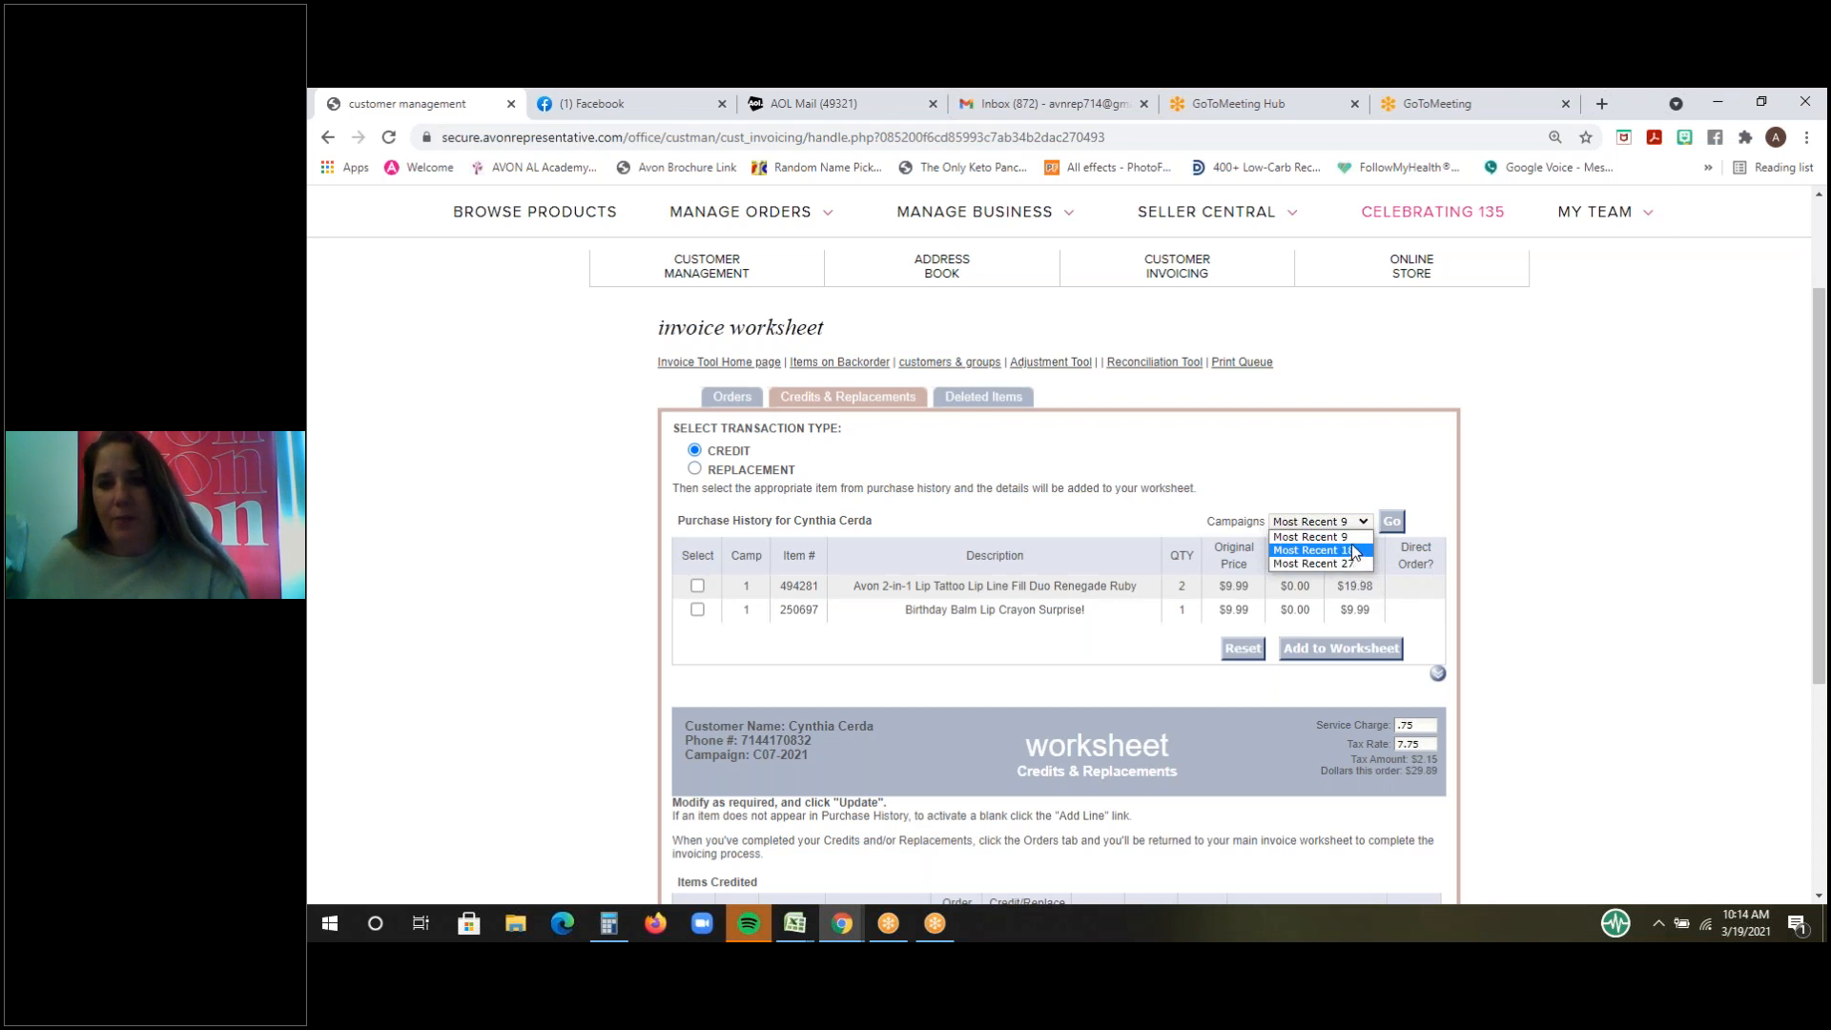
{"action": "left_click", "coordinate": [1356, 551]}
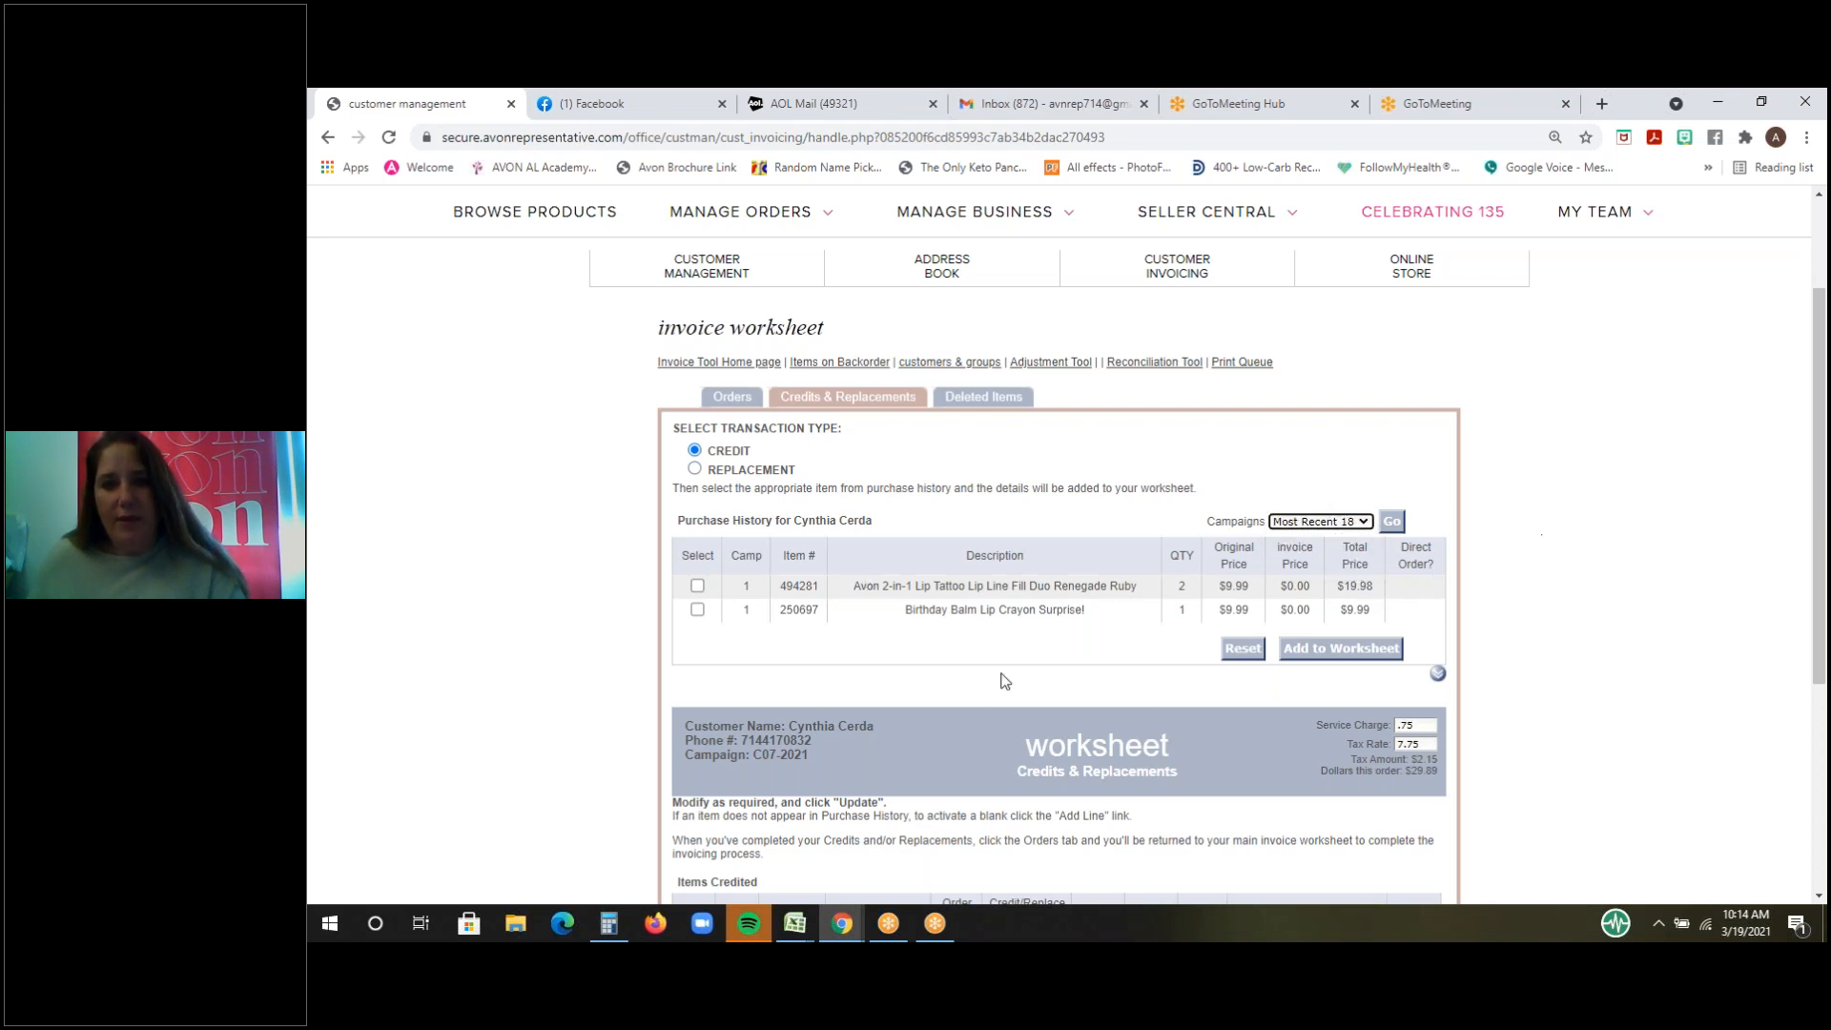
{"action": "left_click", "coordinate": [1363, 522]}
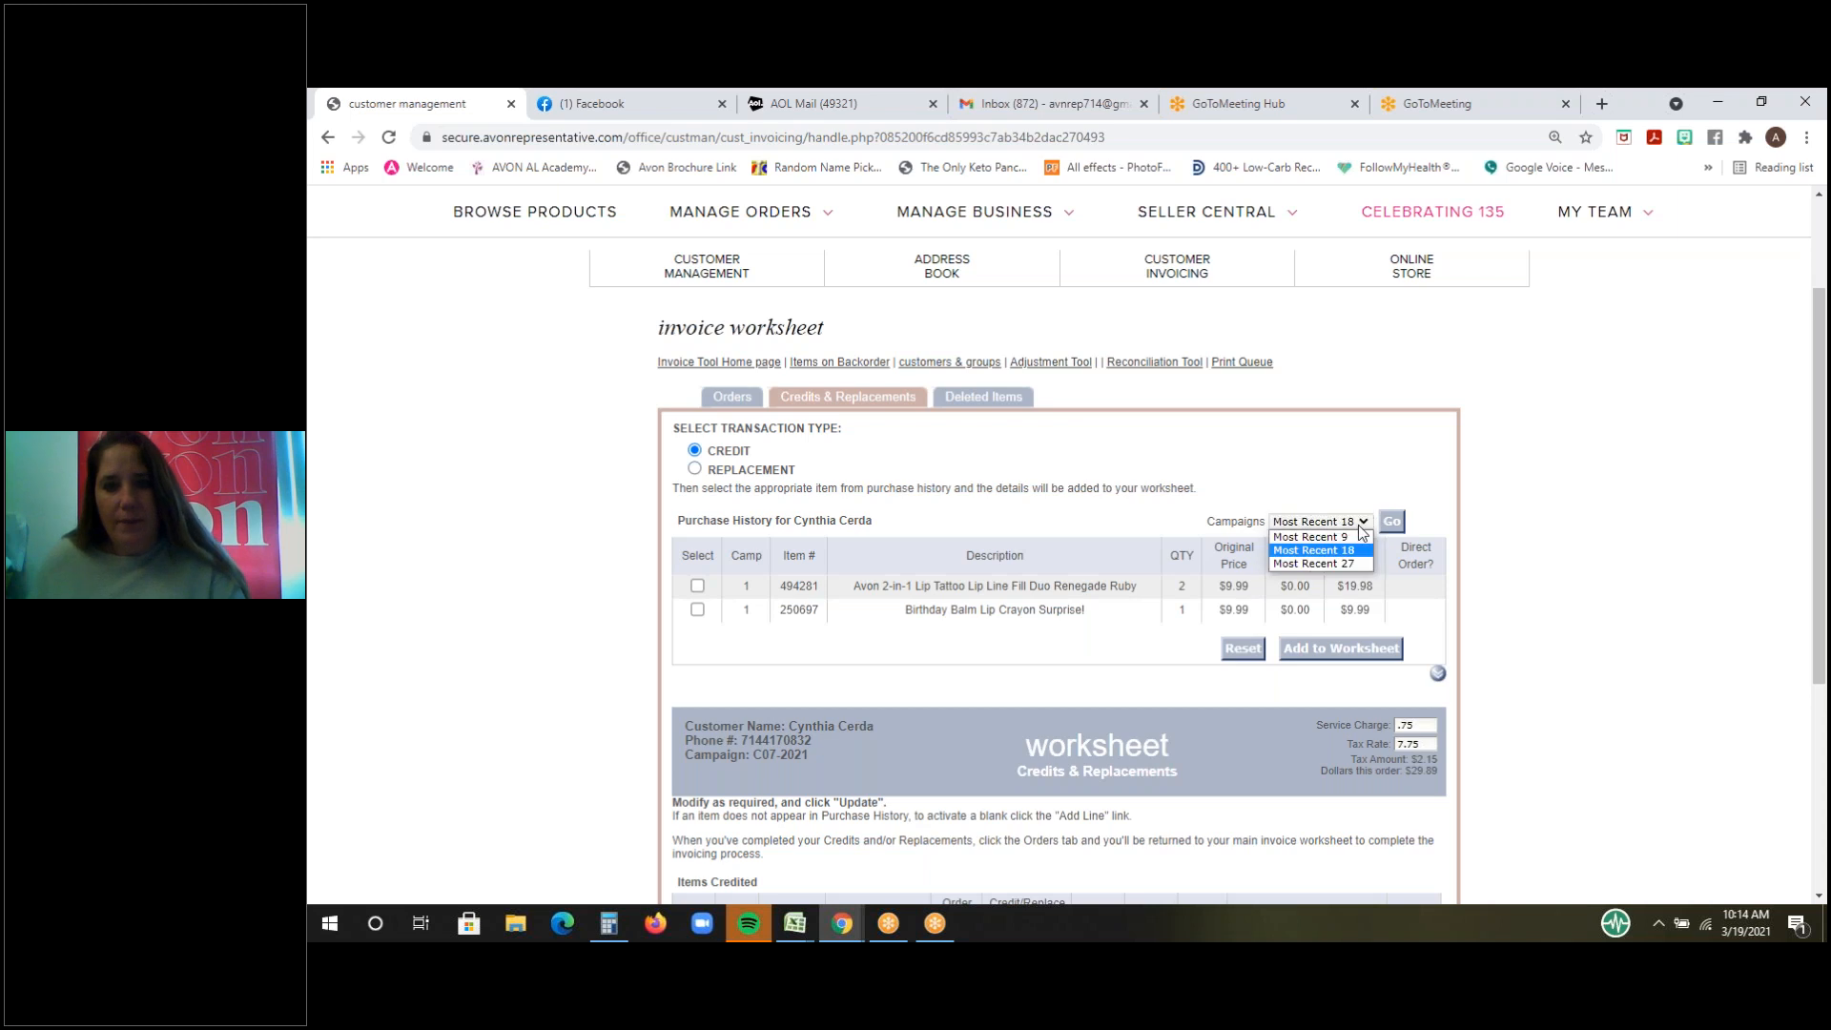
{"action": "left_click", "coordinate": [1390, 523]}
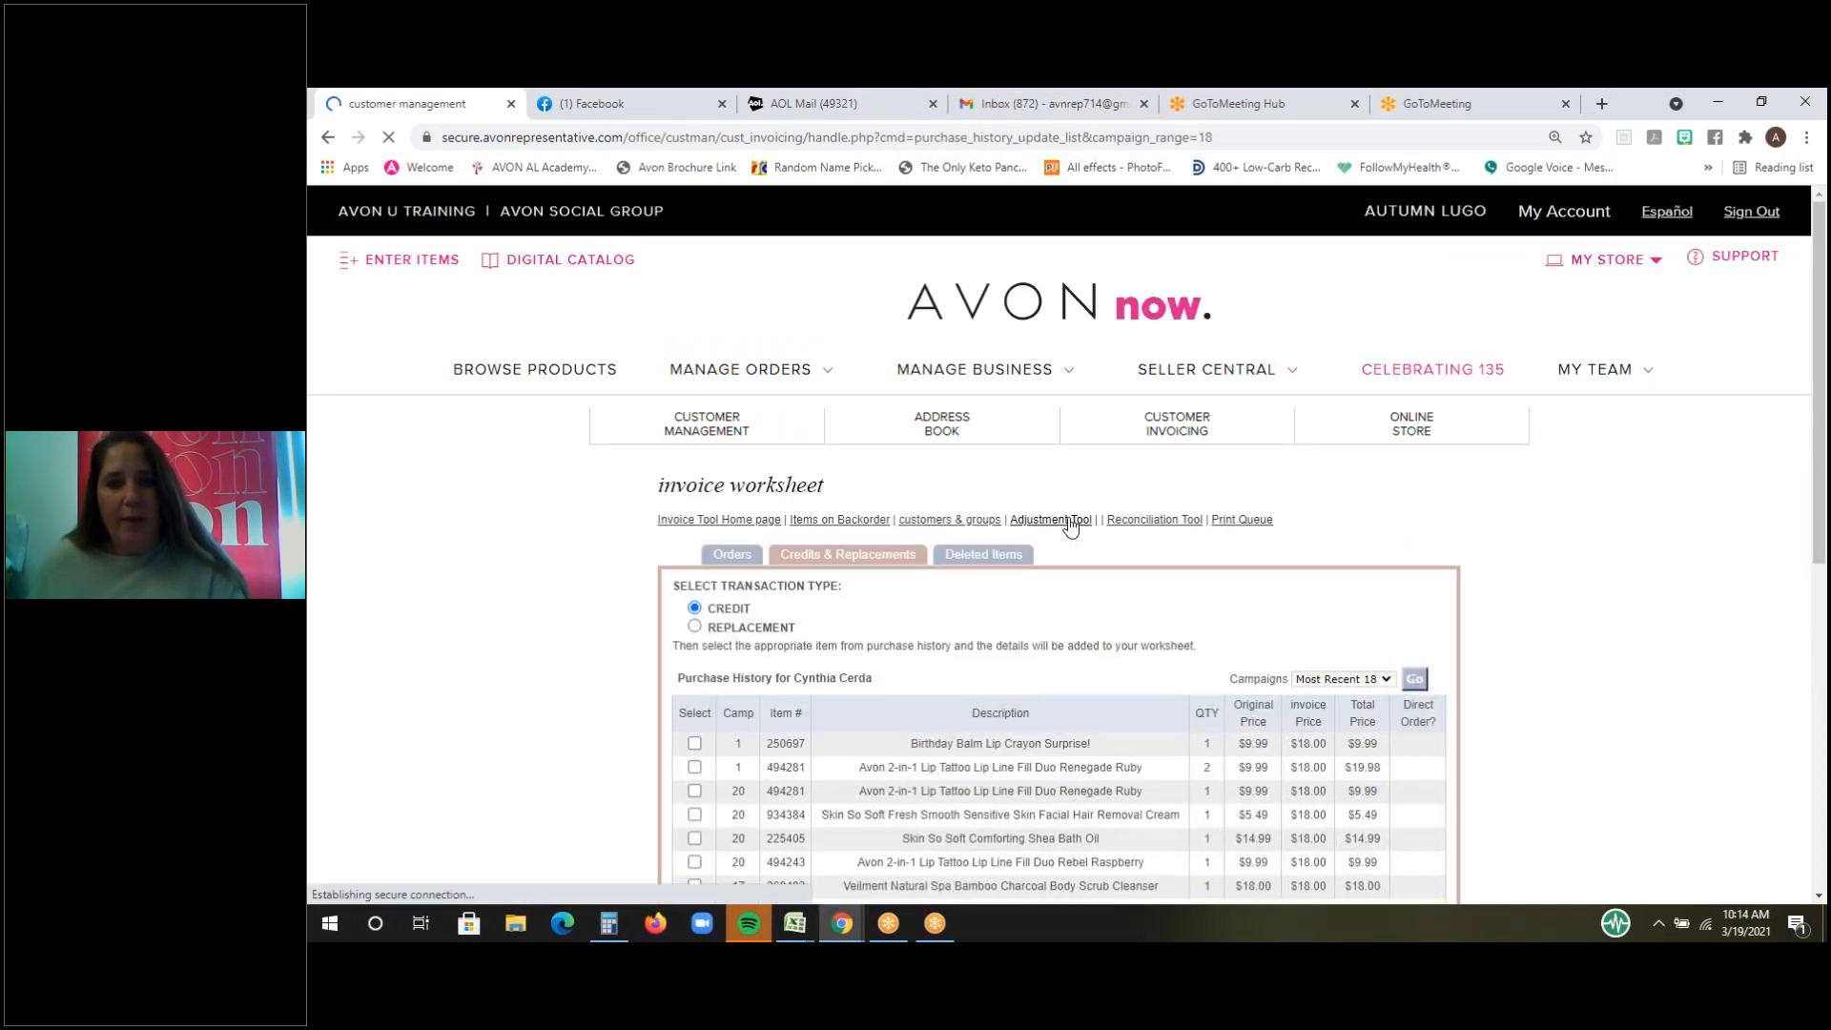
- Add the campaign 20 Skin So Soft Fresh Smooth Facial Hair Removal Cream to the worksheet as a credit
{"action": "scroll", "coordinate": [1059, 543], "scroll_direction": "down", "scroll_amount": 4}
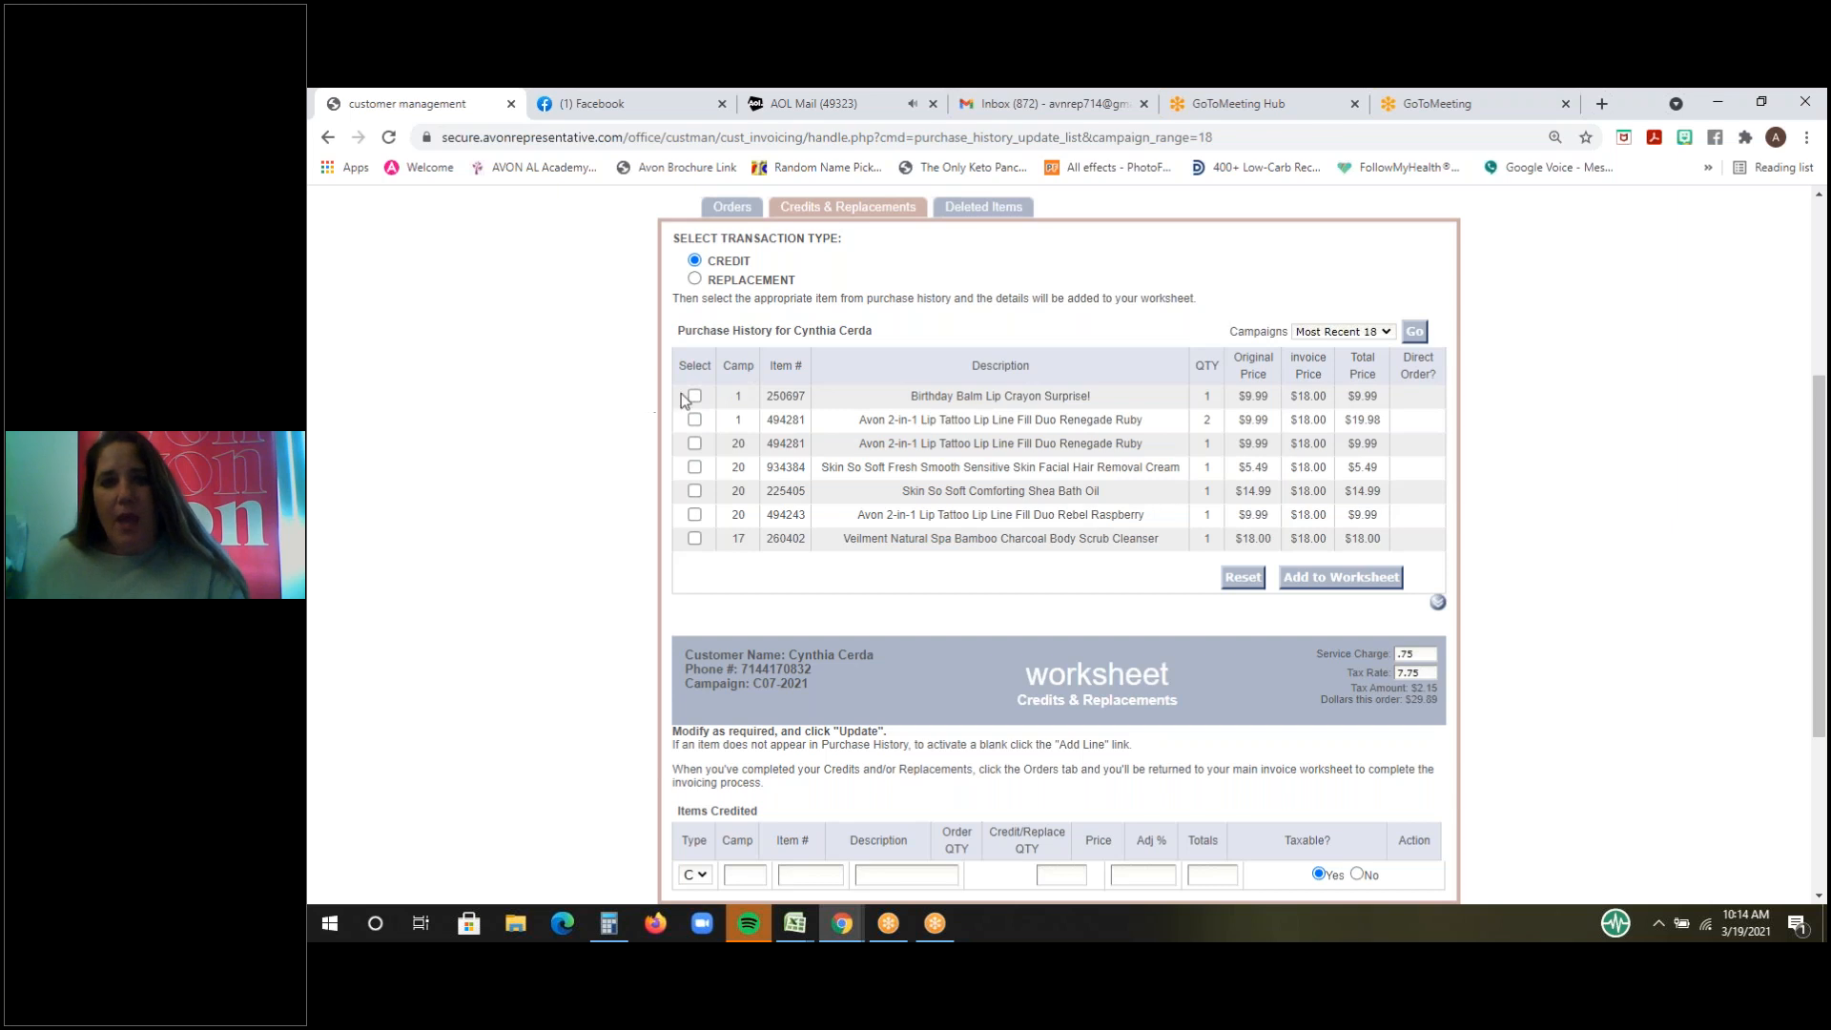
{"action": "left_click", "coordinate": [694, 444]}
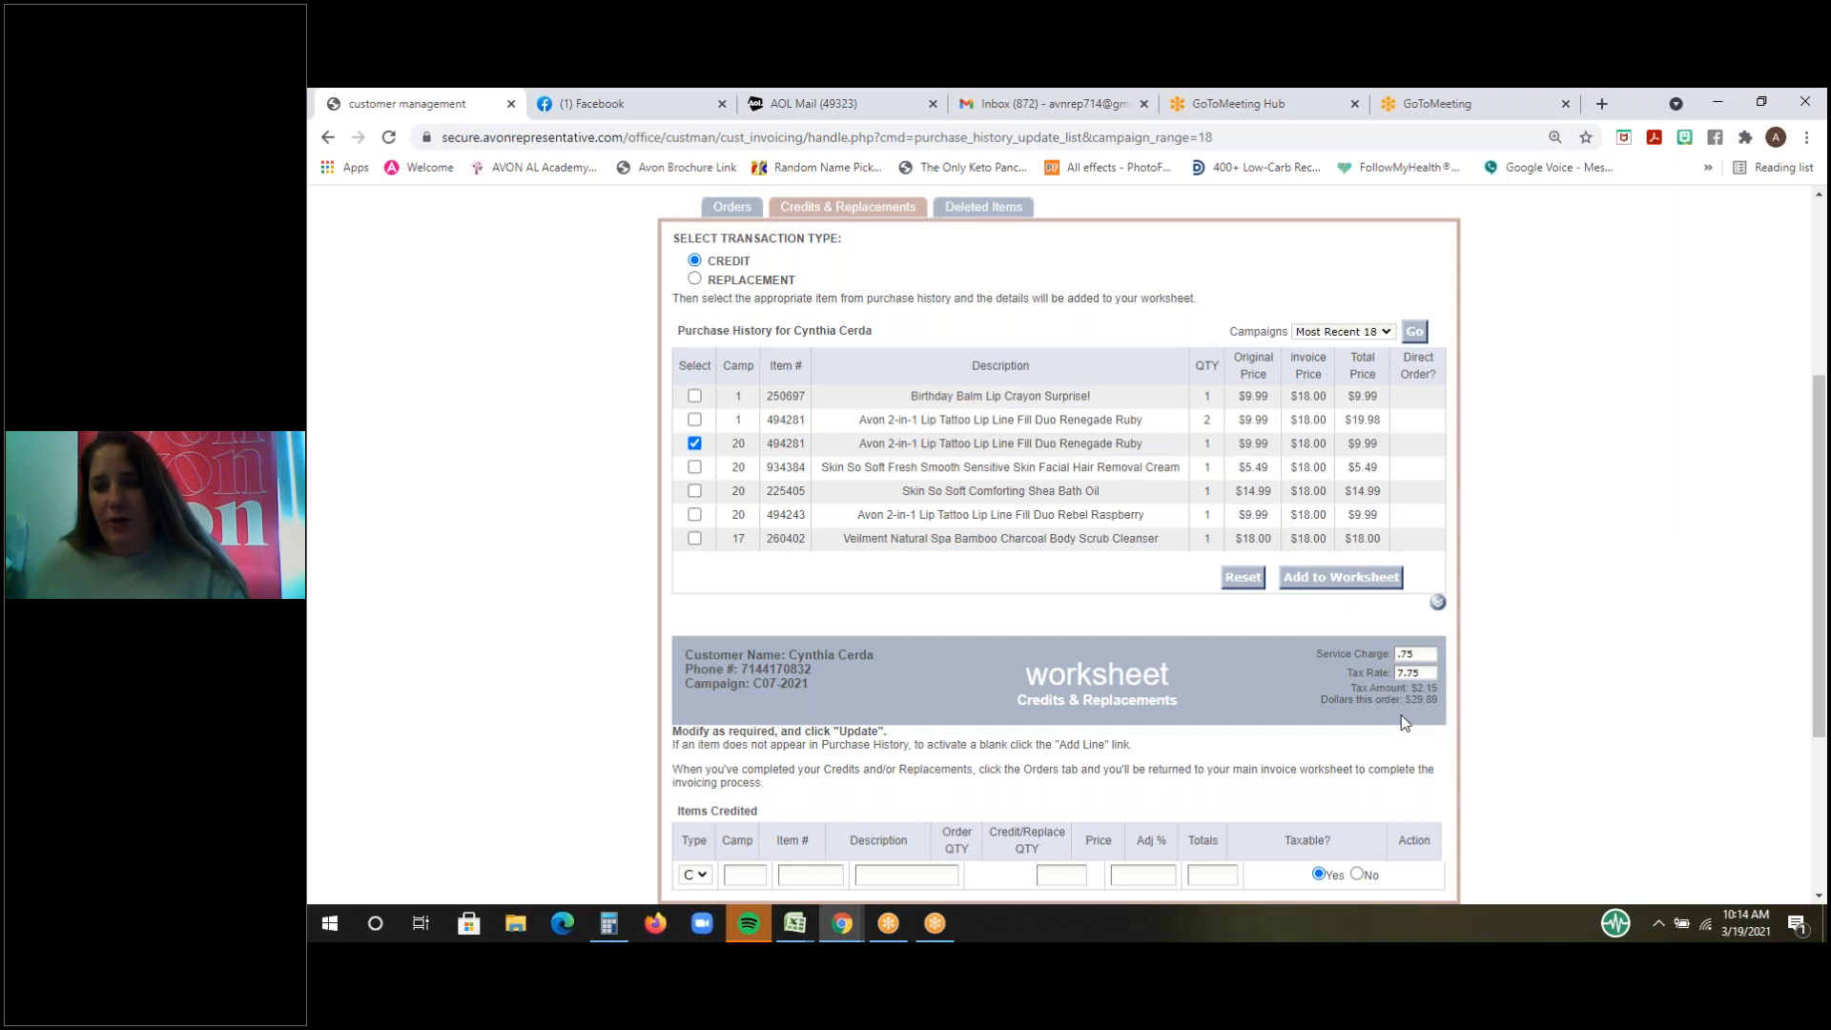
{"action": "left_click", "coordinate": [694, 445]}
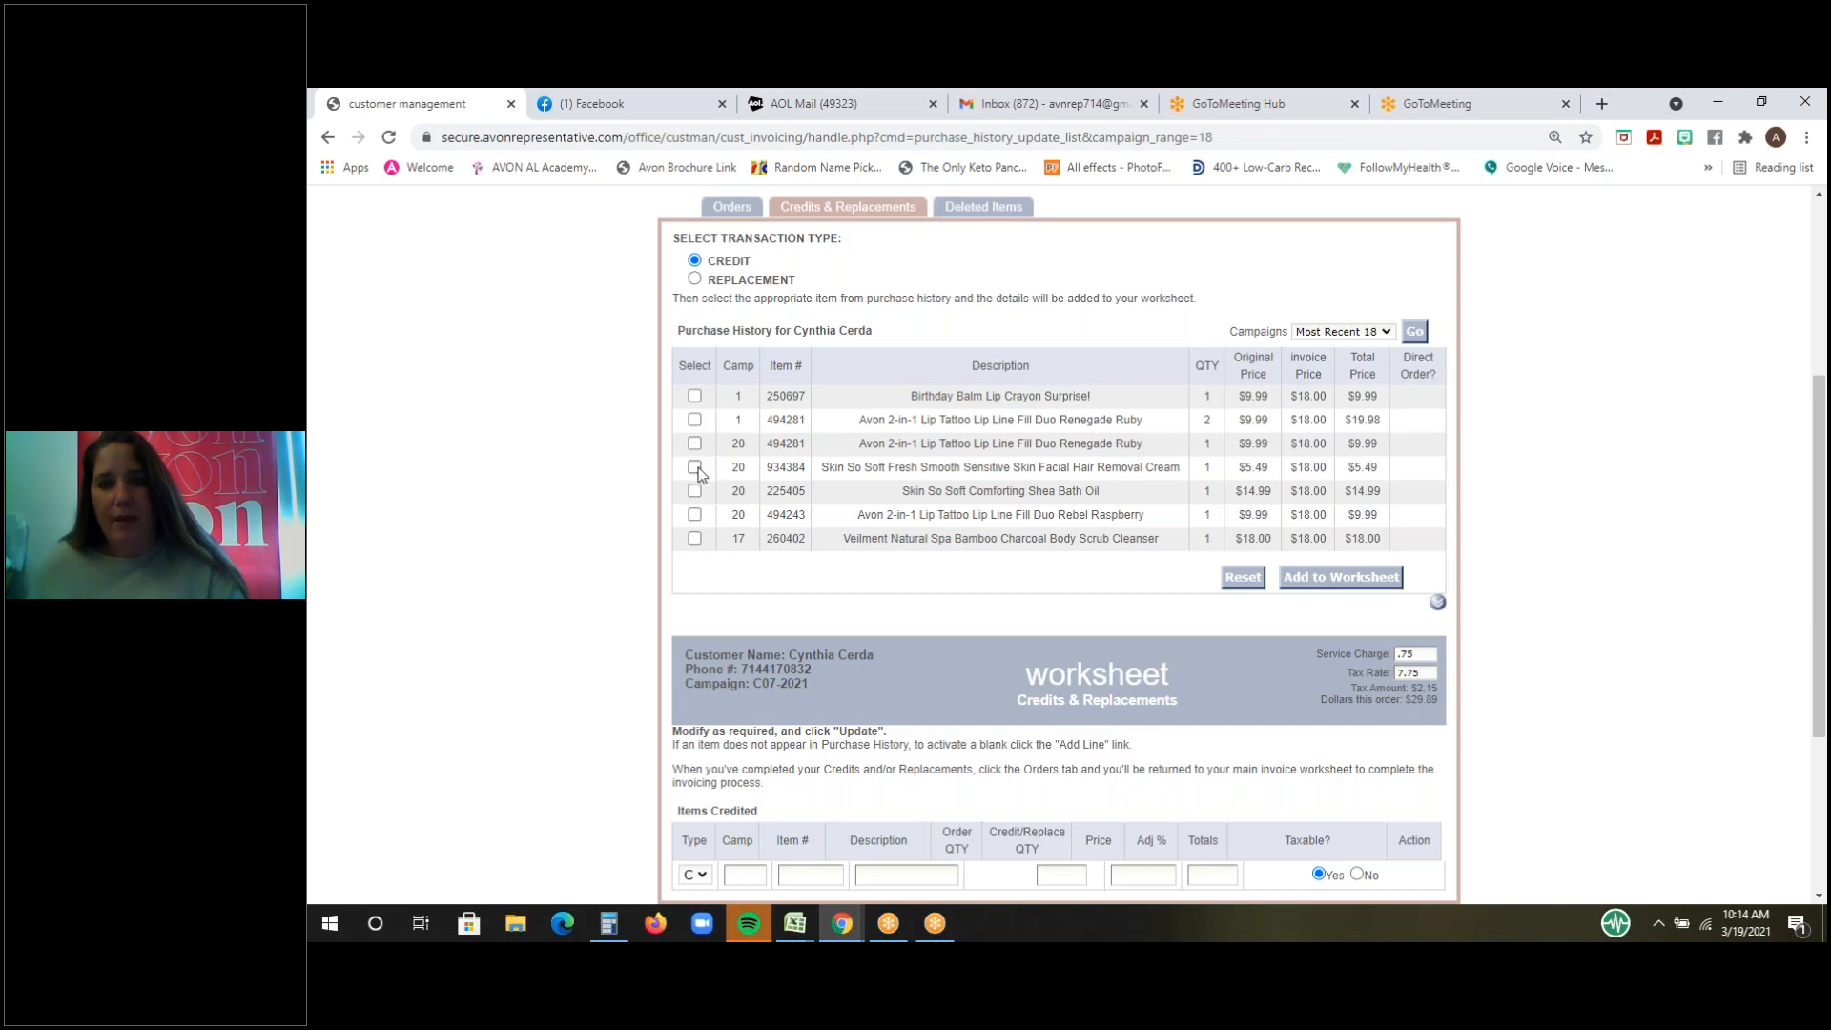
{"action": "left_click", "coordinate": [694, 467]}
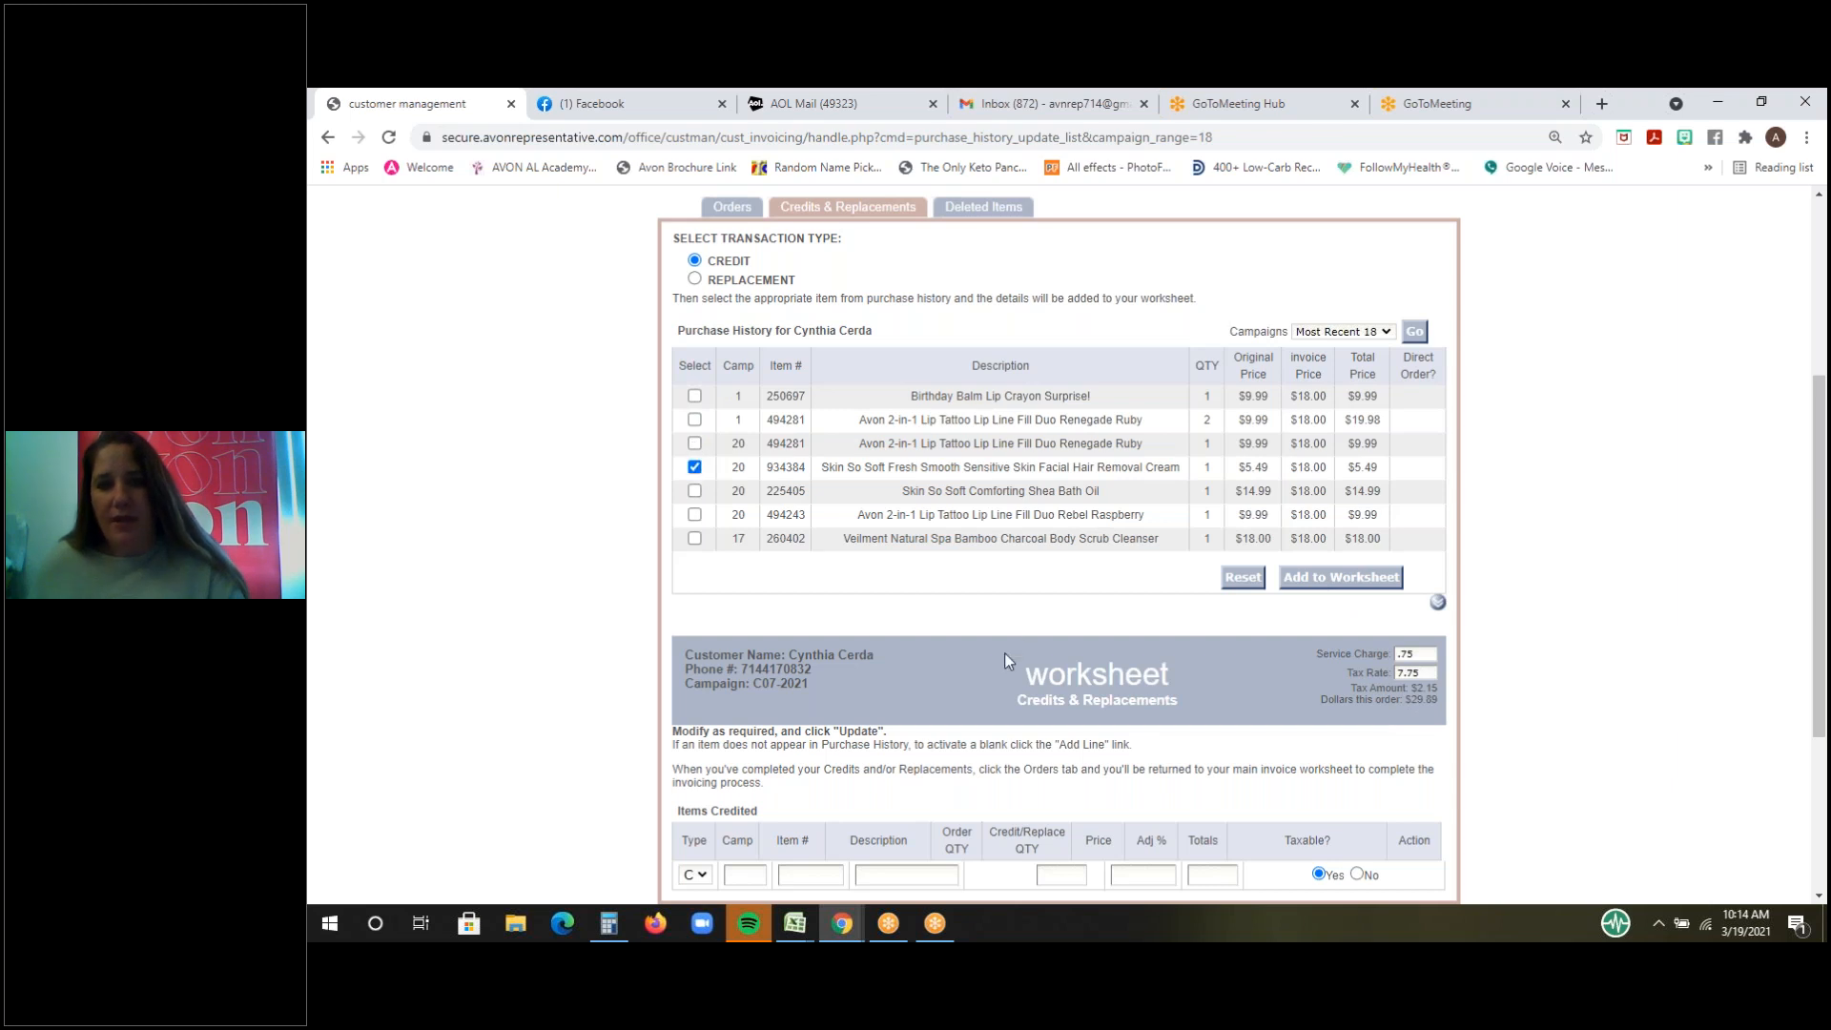
{"action": "left_click", "coordinate": [1342, 578]}
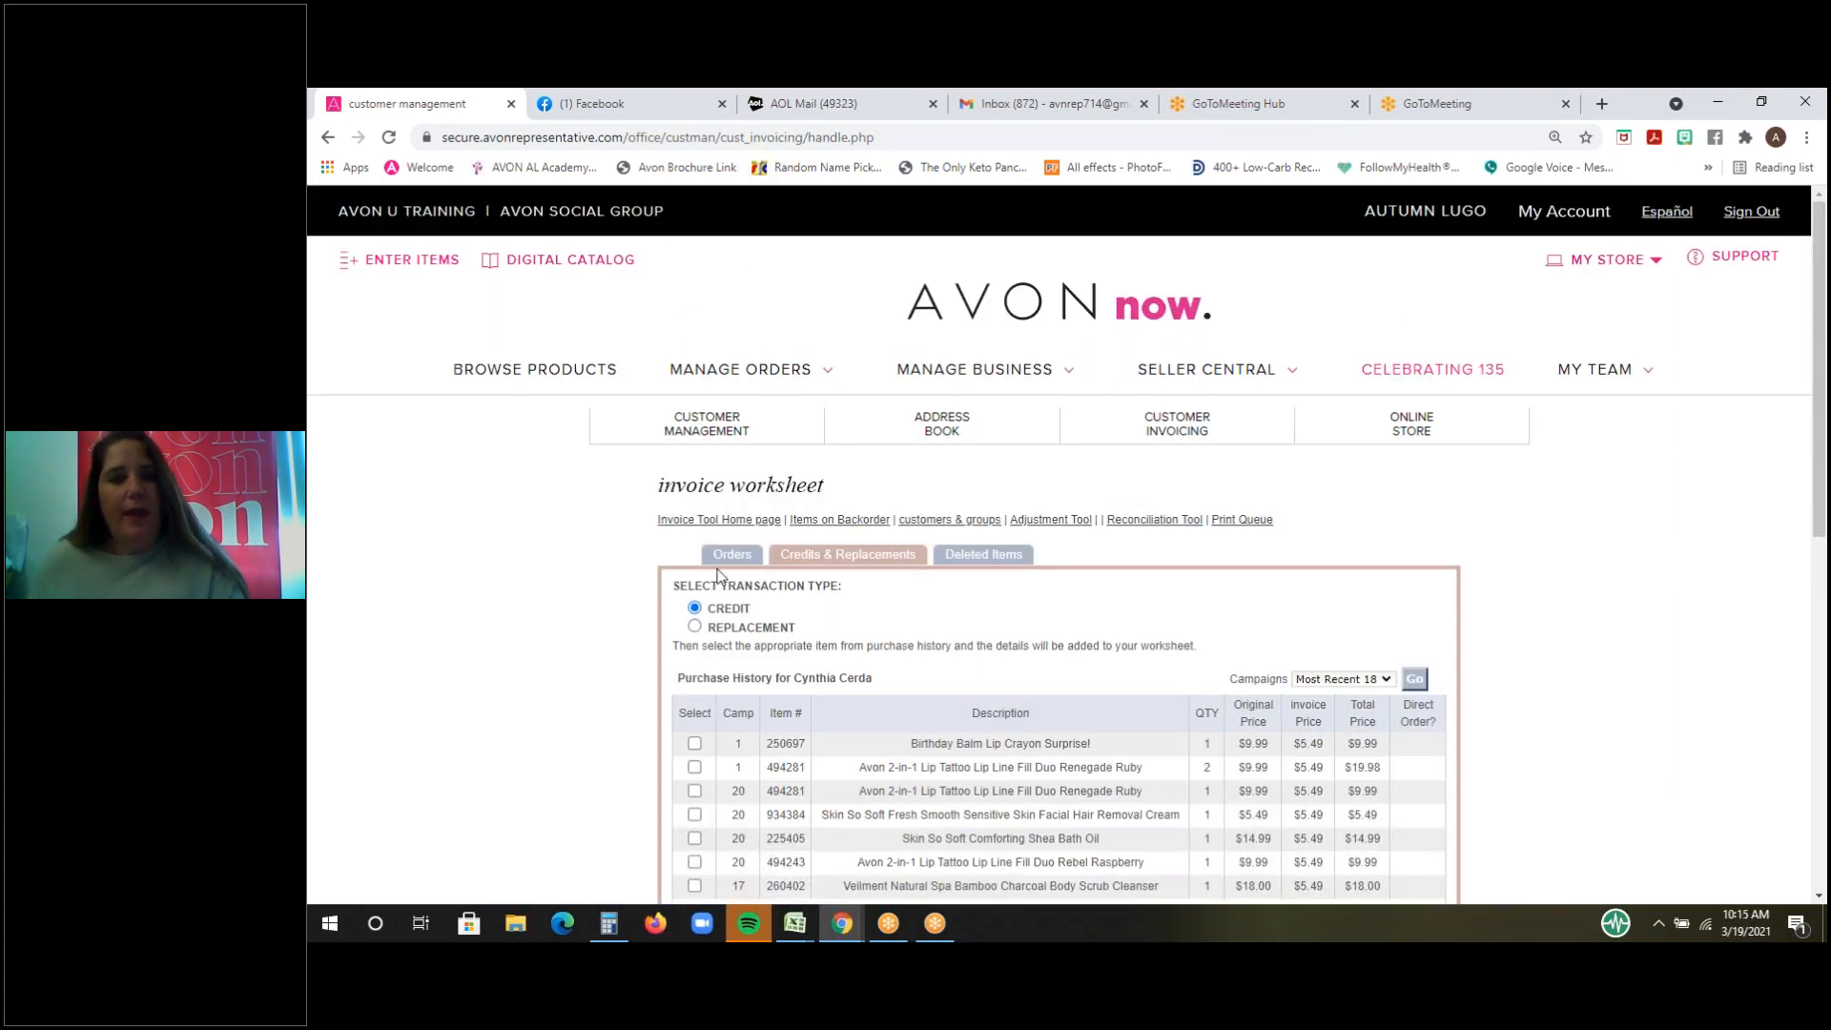
- Return to the Orders worksheet and review the invoice items and available actions
{"action": "left_click", "coordinate": [726, 557]}
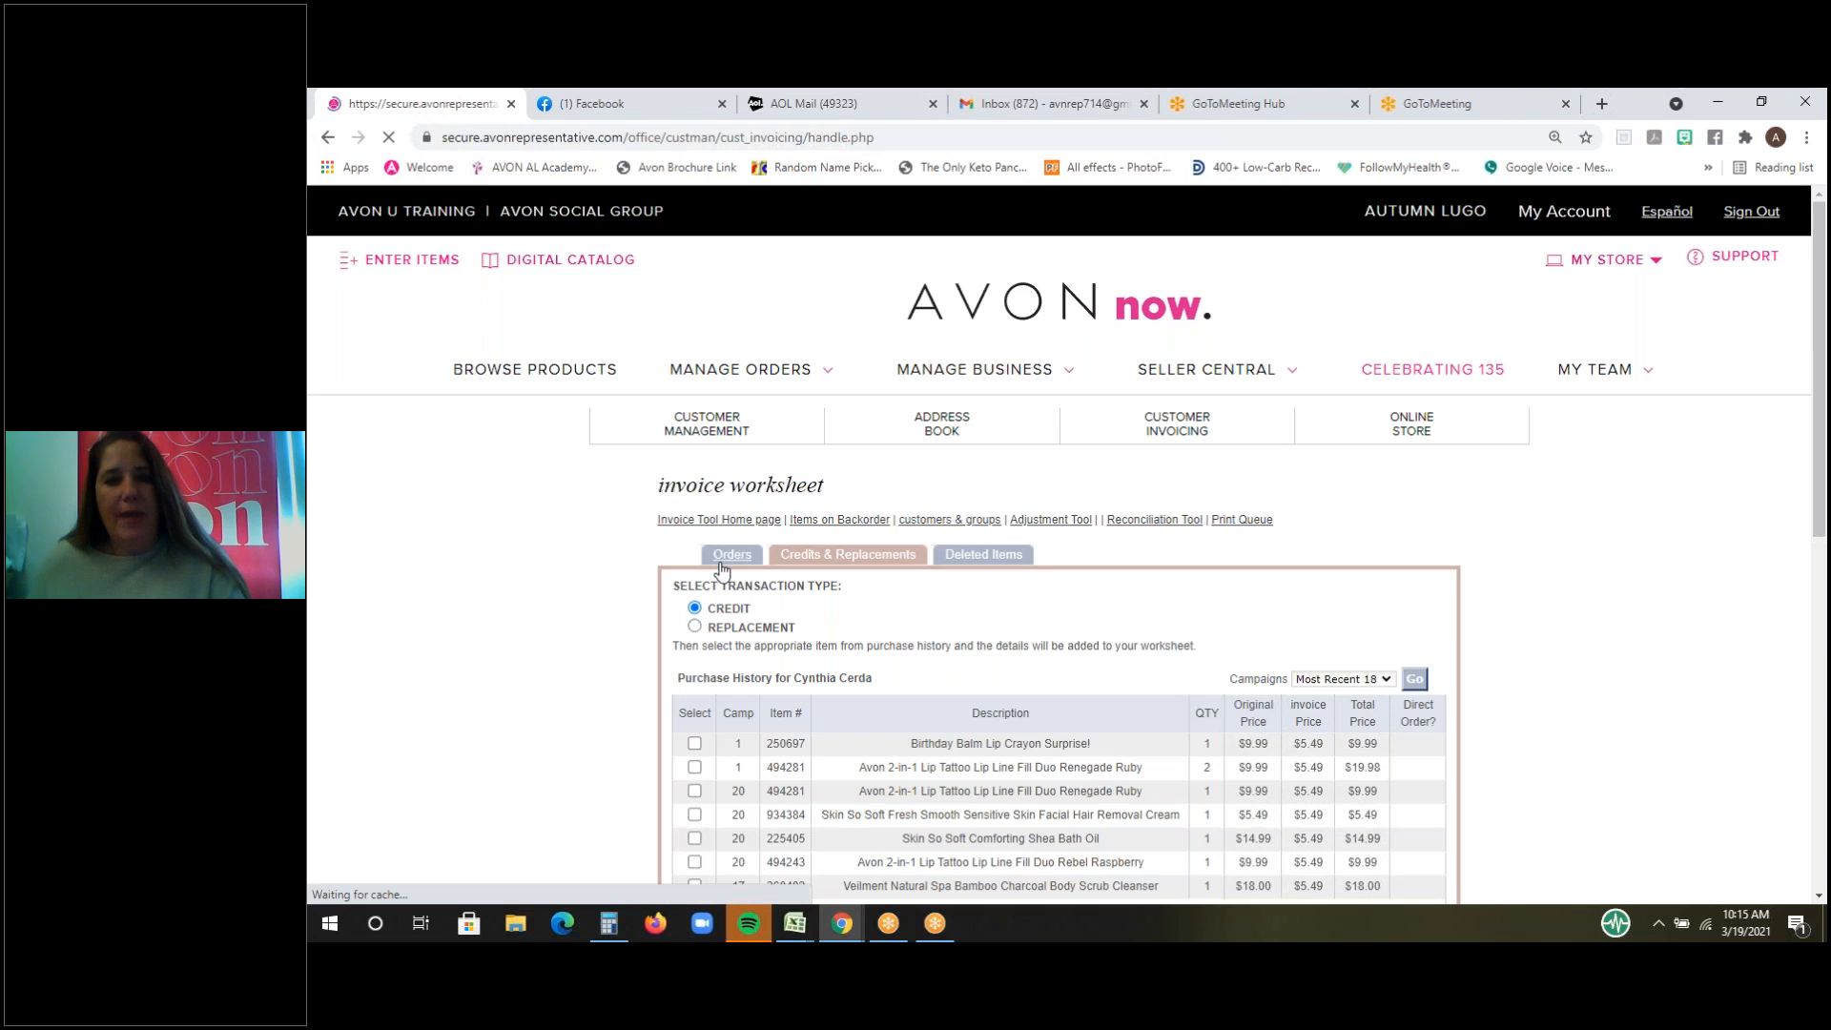
{"action": "scroll", "coordinate": [992, 477], "scroll_direction": "down", "scroll_amount": 3}
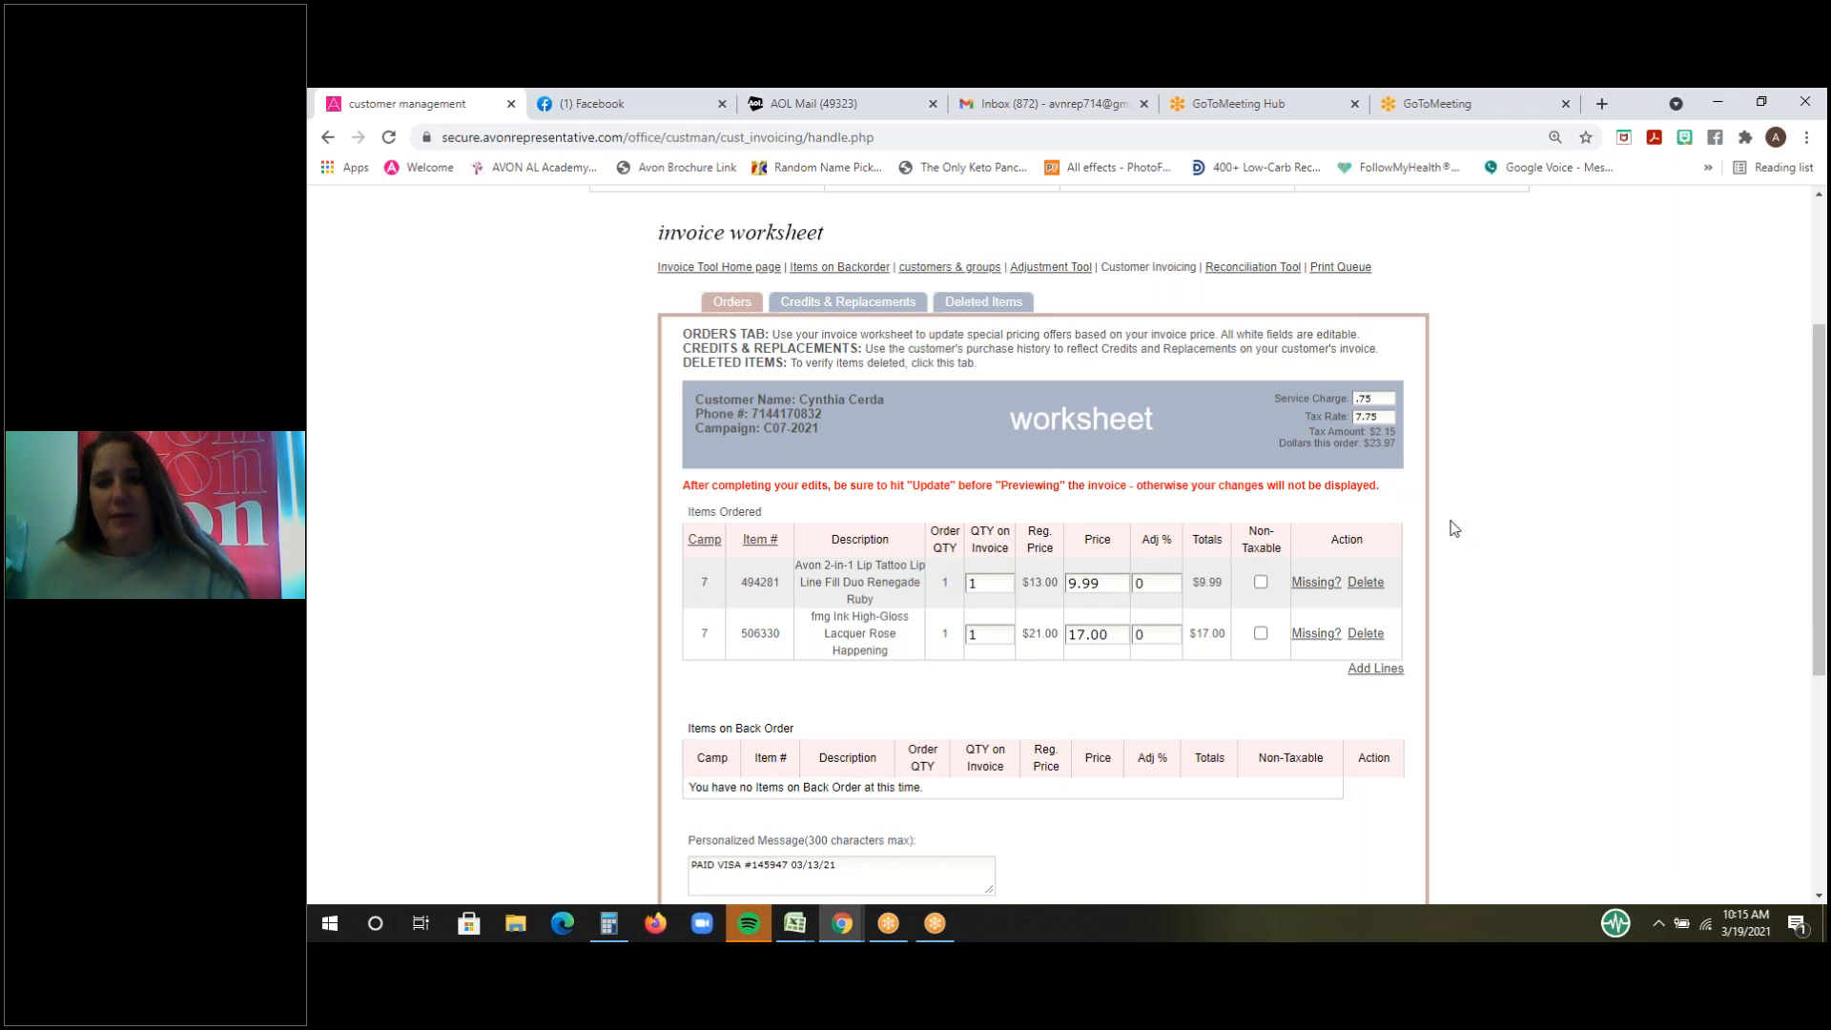
{"action": "scroll", "coordinate": [1440, 527], "scroll_direction": "down", "scroll_amount": 2}
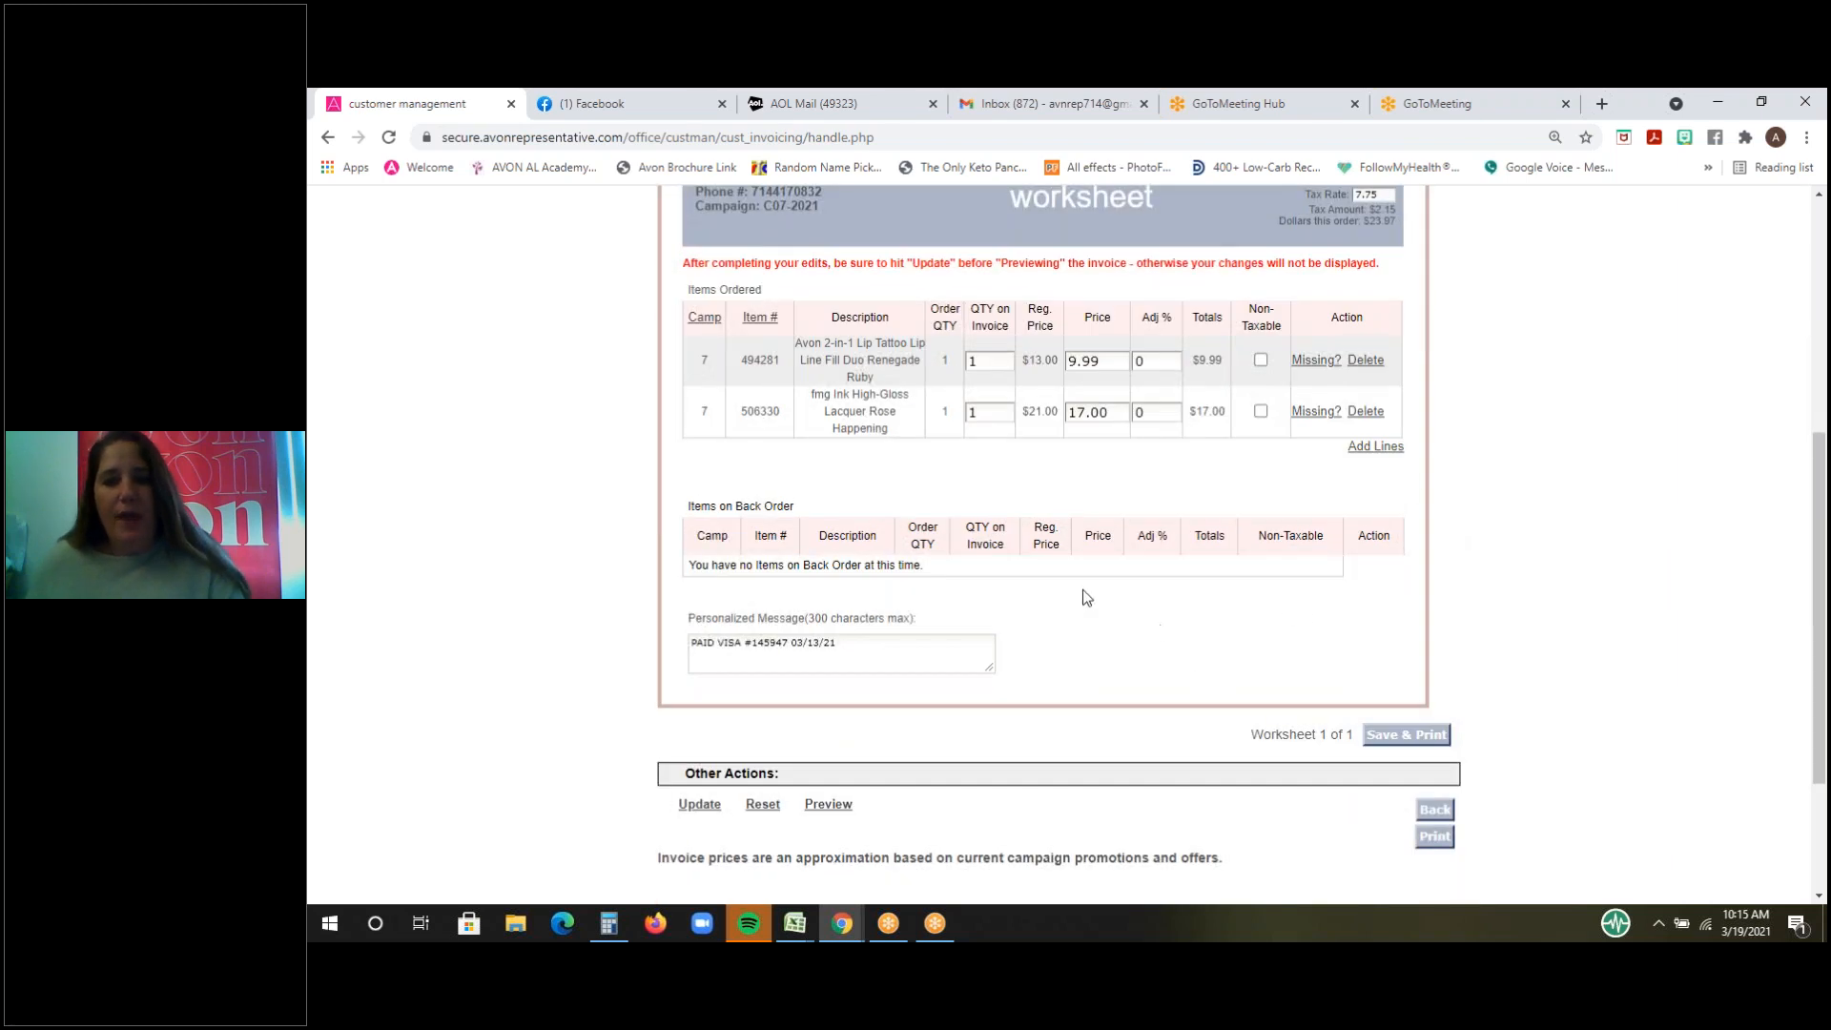
{"action": "scroll", "coordinate": [1083, 590], "scroll_direction": "down", "scroll_amount": 2}
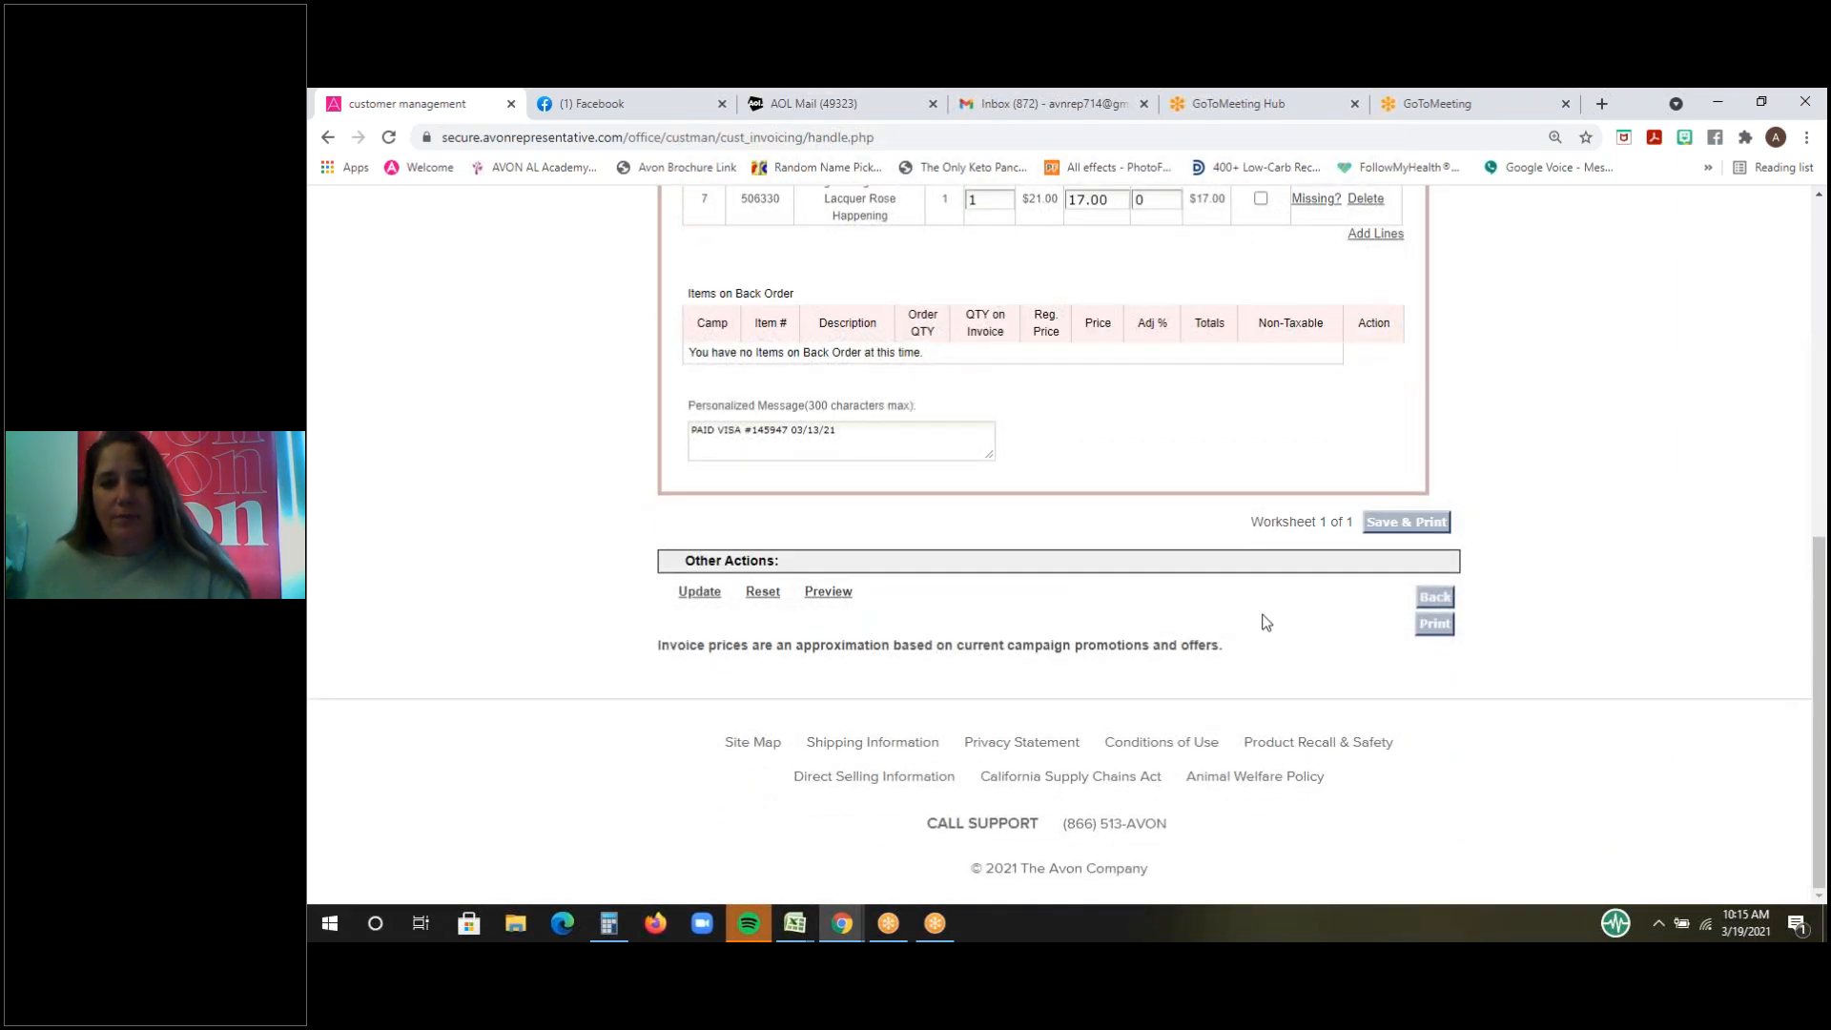
- Preview the customer's invoice, check its credits and total charge, and close the preview
{"action": "left_click", "coordinate": [829, 592]}
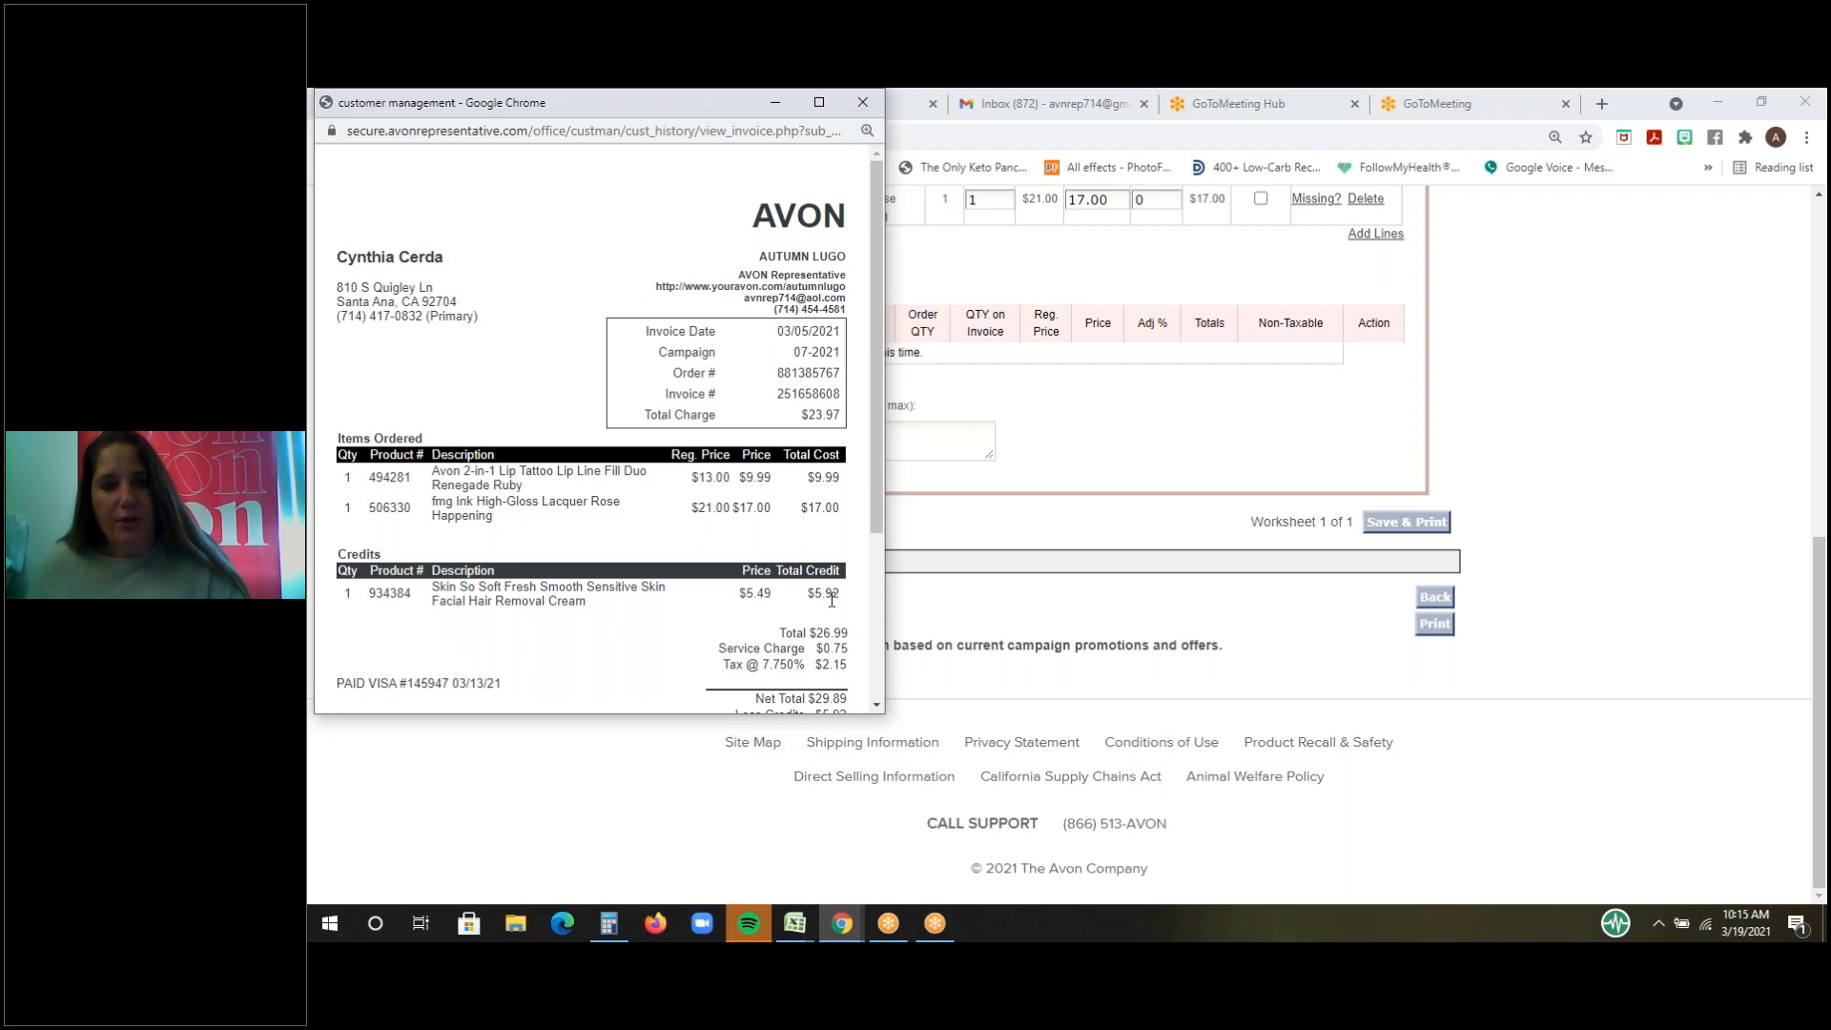
{"action": "scroll", "coordinate": [854, 637], "scroll_direction": "down", "scroll_amount": 1}
{"action": "scroll", "coordinate": [854, 637], "scroll_direction": "down", "scroll_amount": 2}
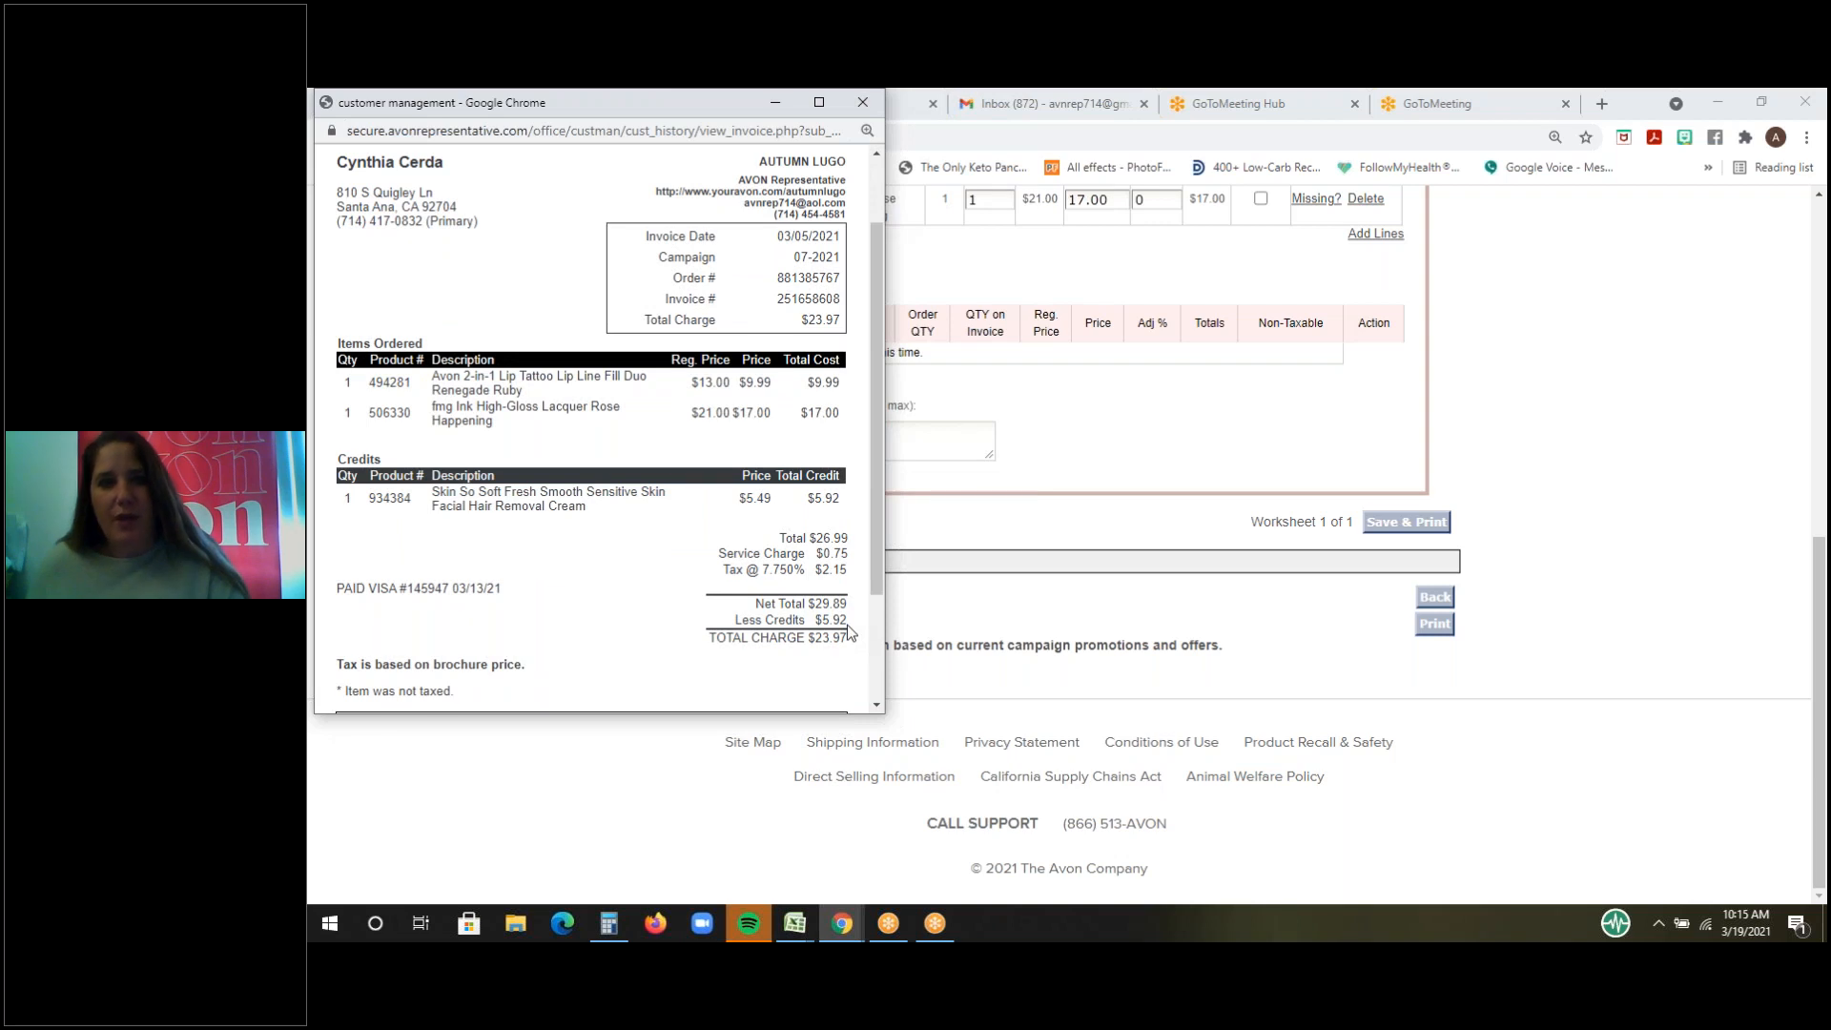
{"action": "scroll", "coordinate": [847, 625], "scroll_direction": "up", "scroll_amount": 2}
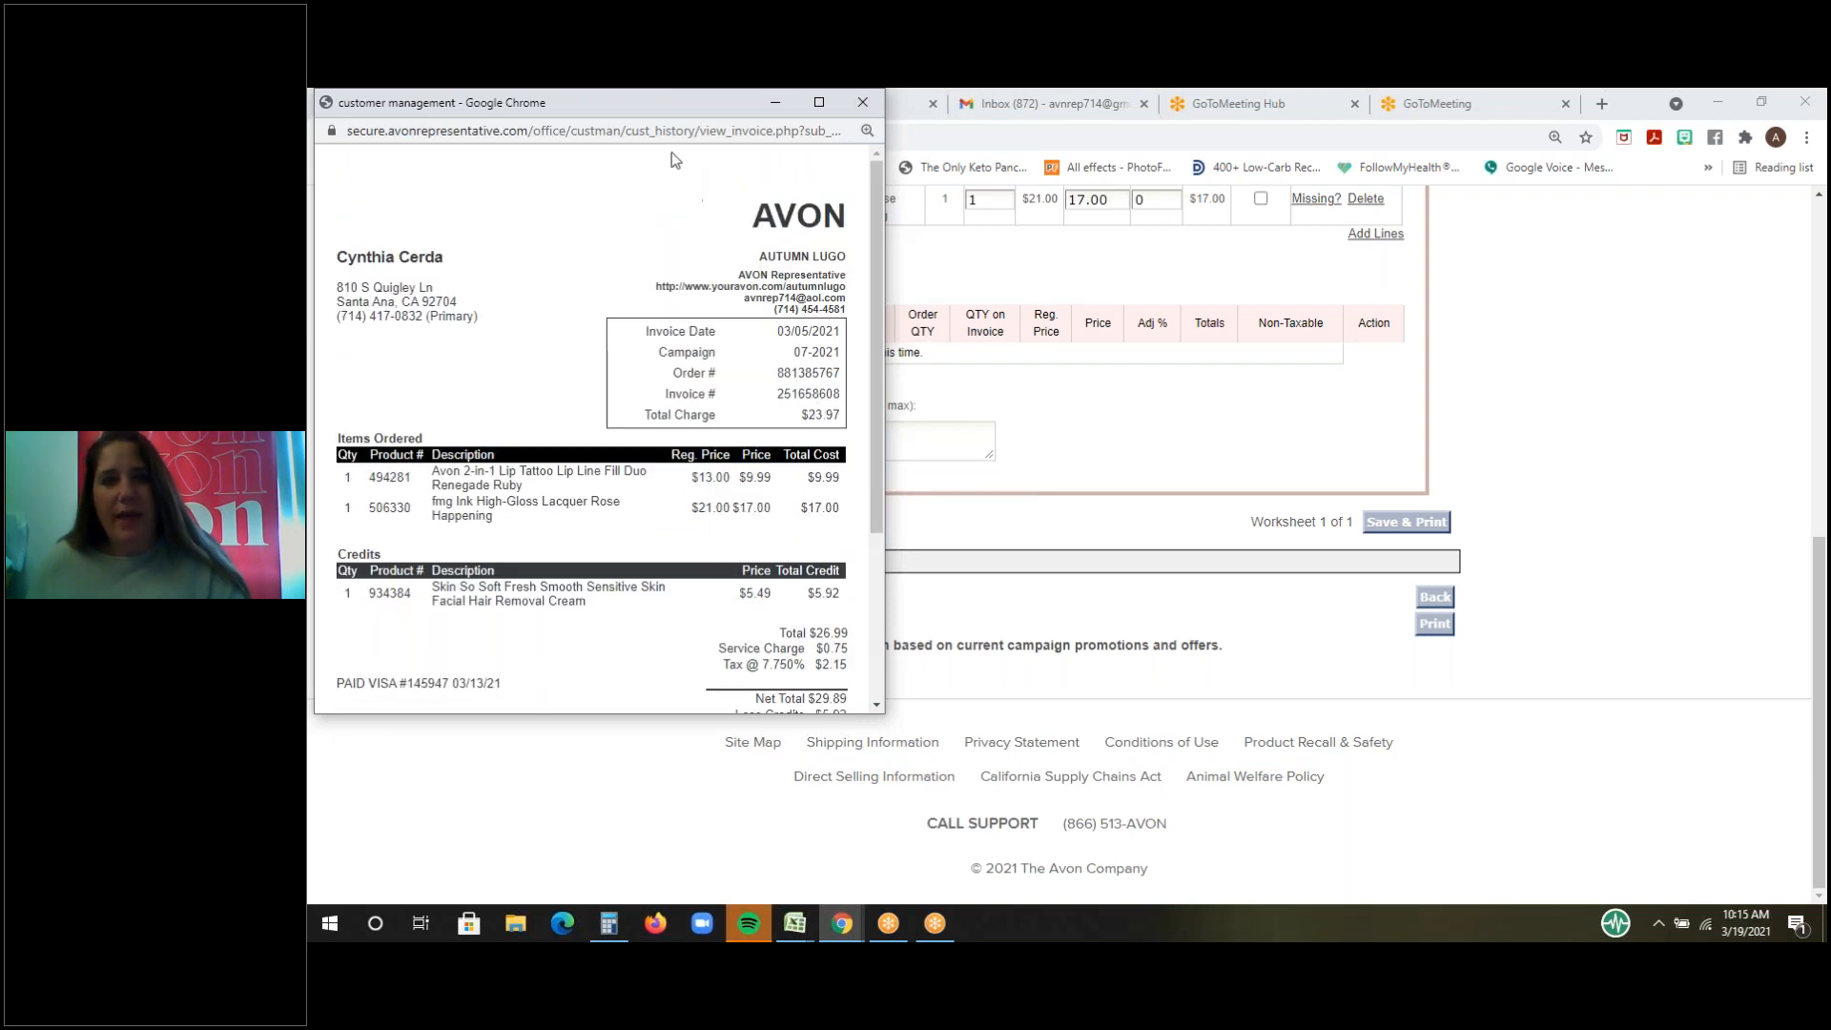
{"action": "left_click_drag", "start_coordinate": [645, 98], "coordinate": [677, 176]}
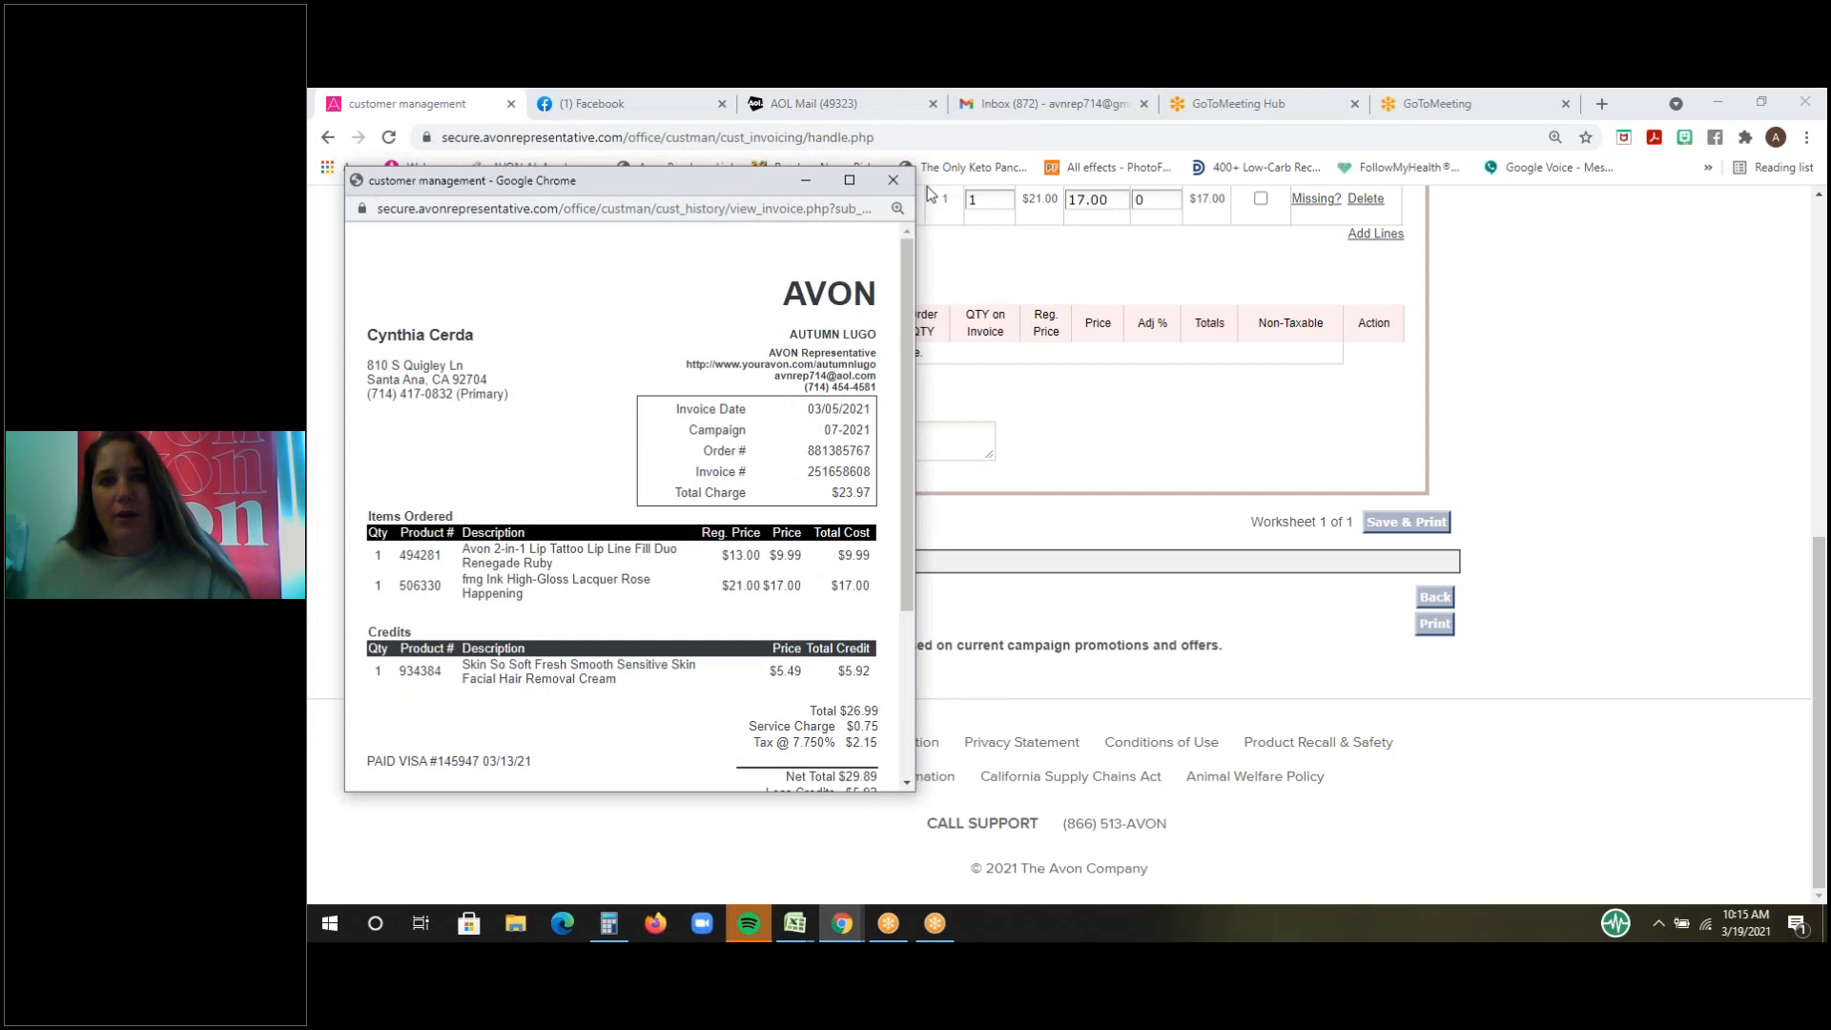
{"action": "left_click", "coordinate": [893, 181]}
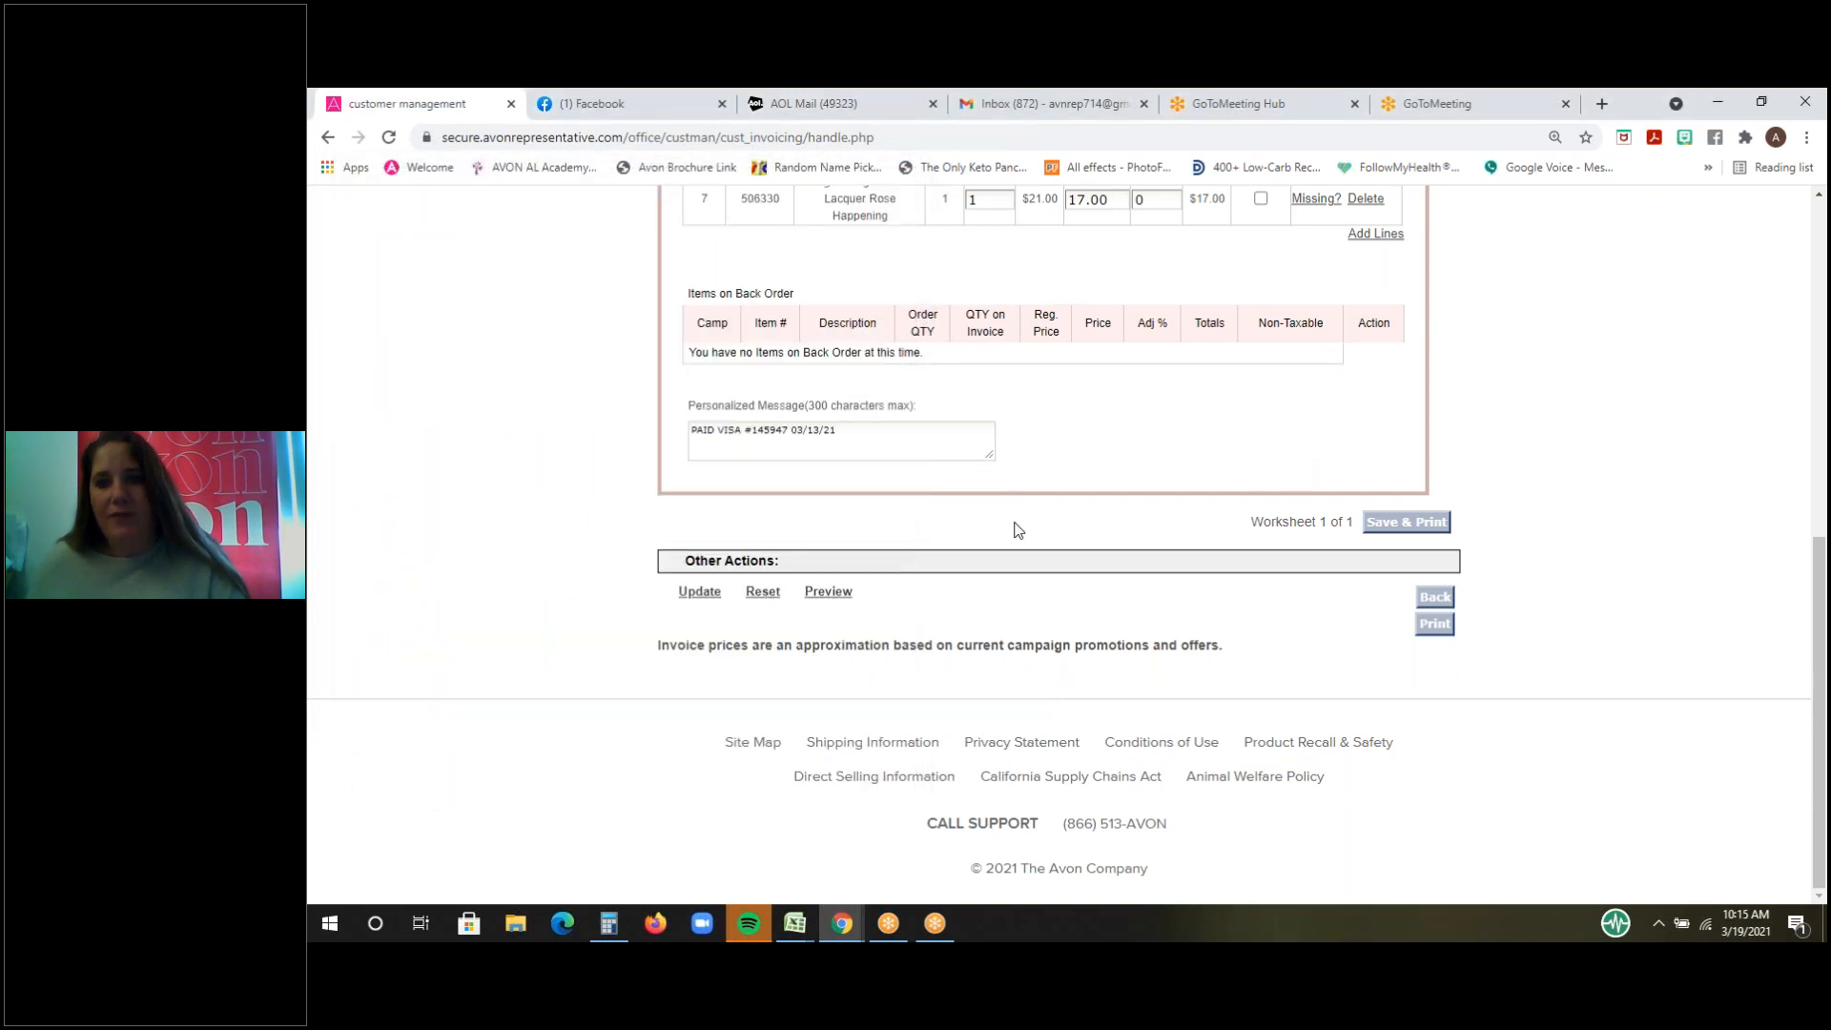
{"action": "scroll", "coordinate": [1226, 507], "scroll_direction": "up", "scroll_amount": 5}
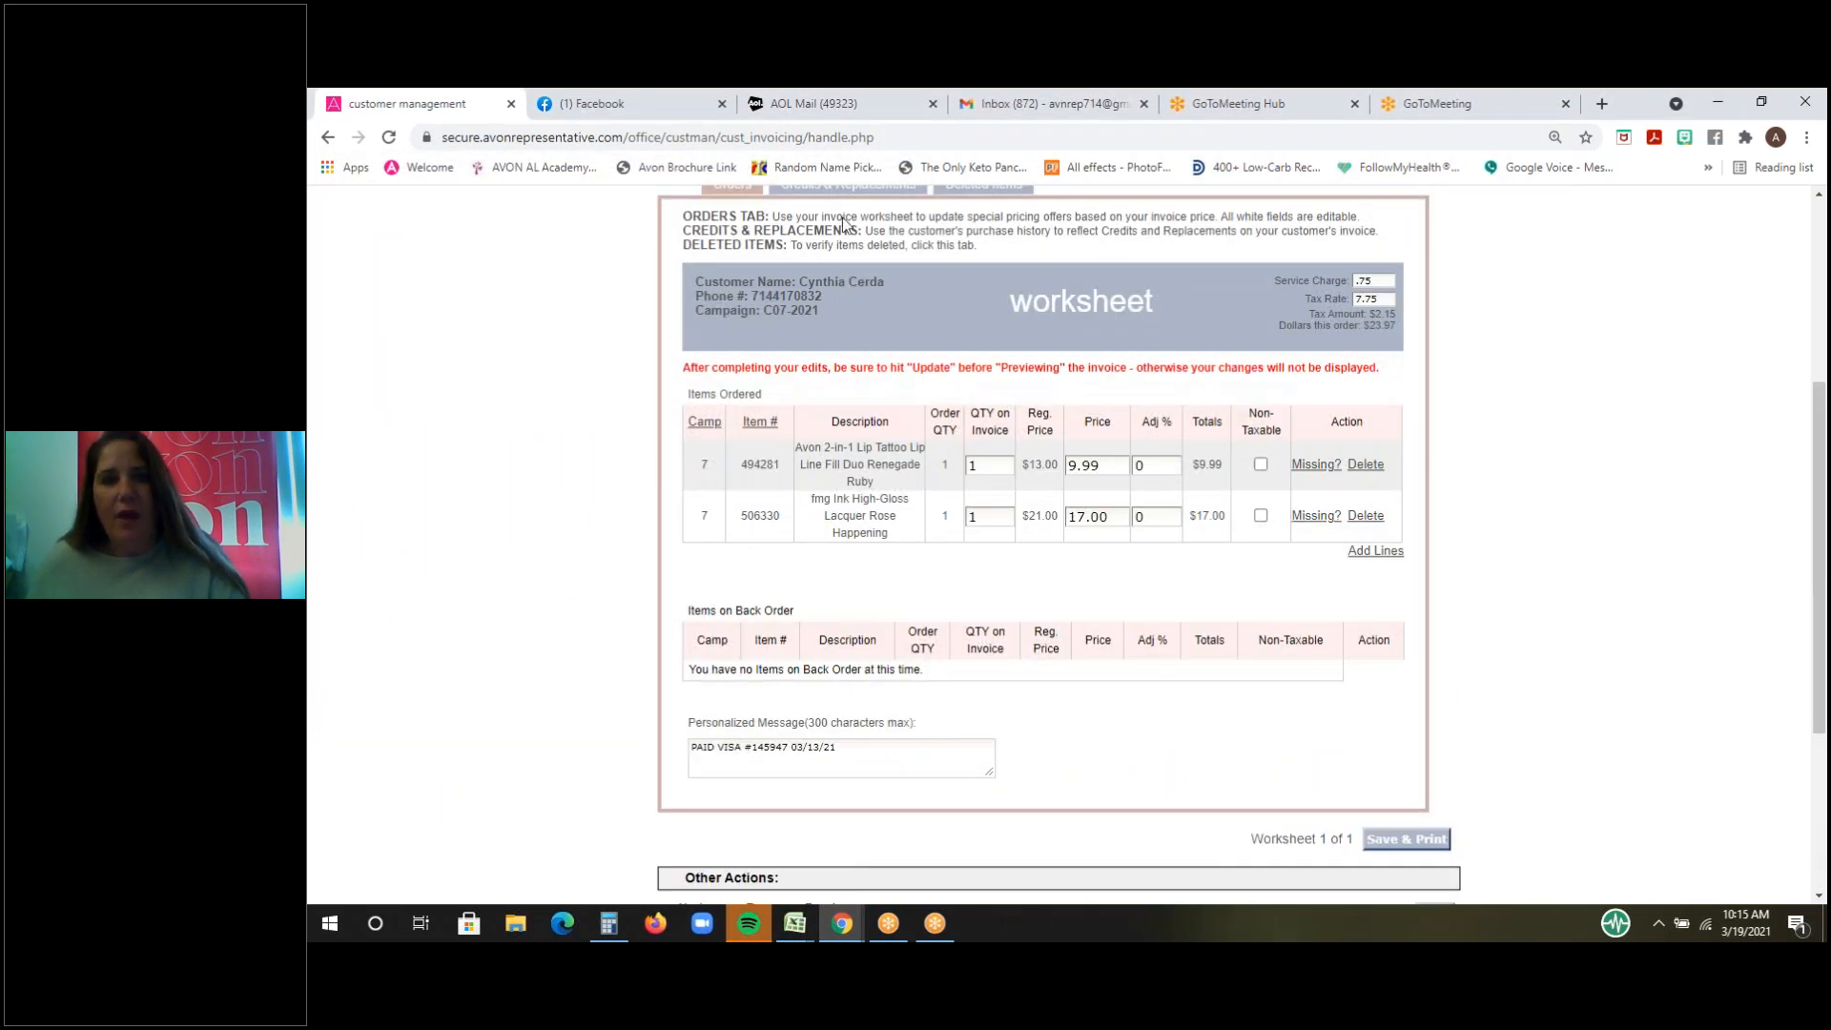
- Delete the credited Skin So Soft facial hair removal cream from Credits & Replacements and return to the Orders worksheet
{"action": "left_click", "coordinate": [873, 311]}
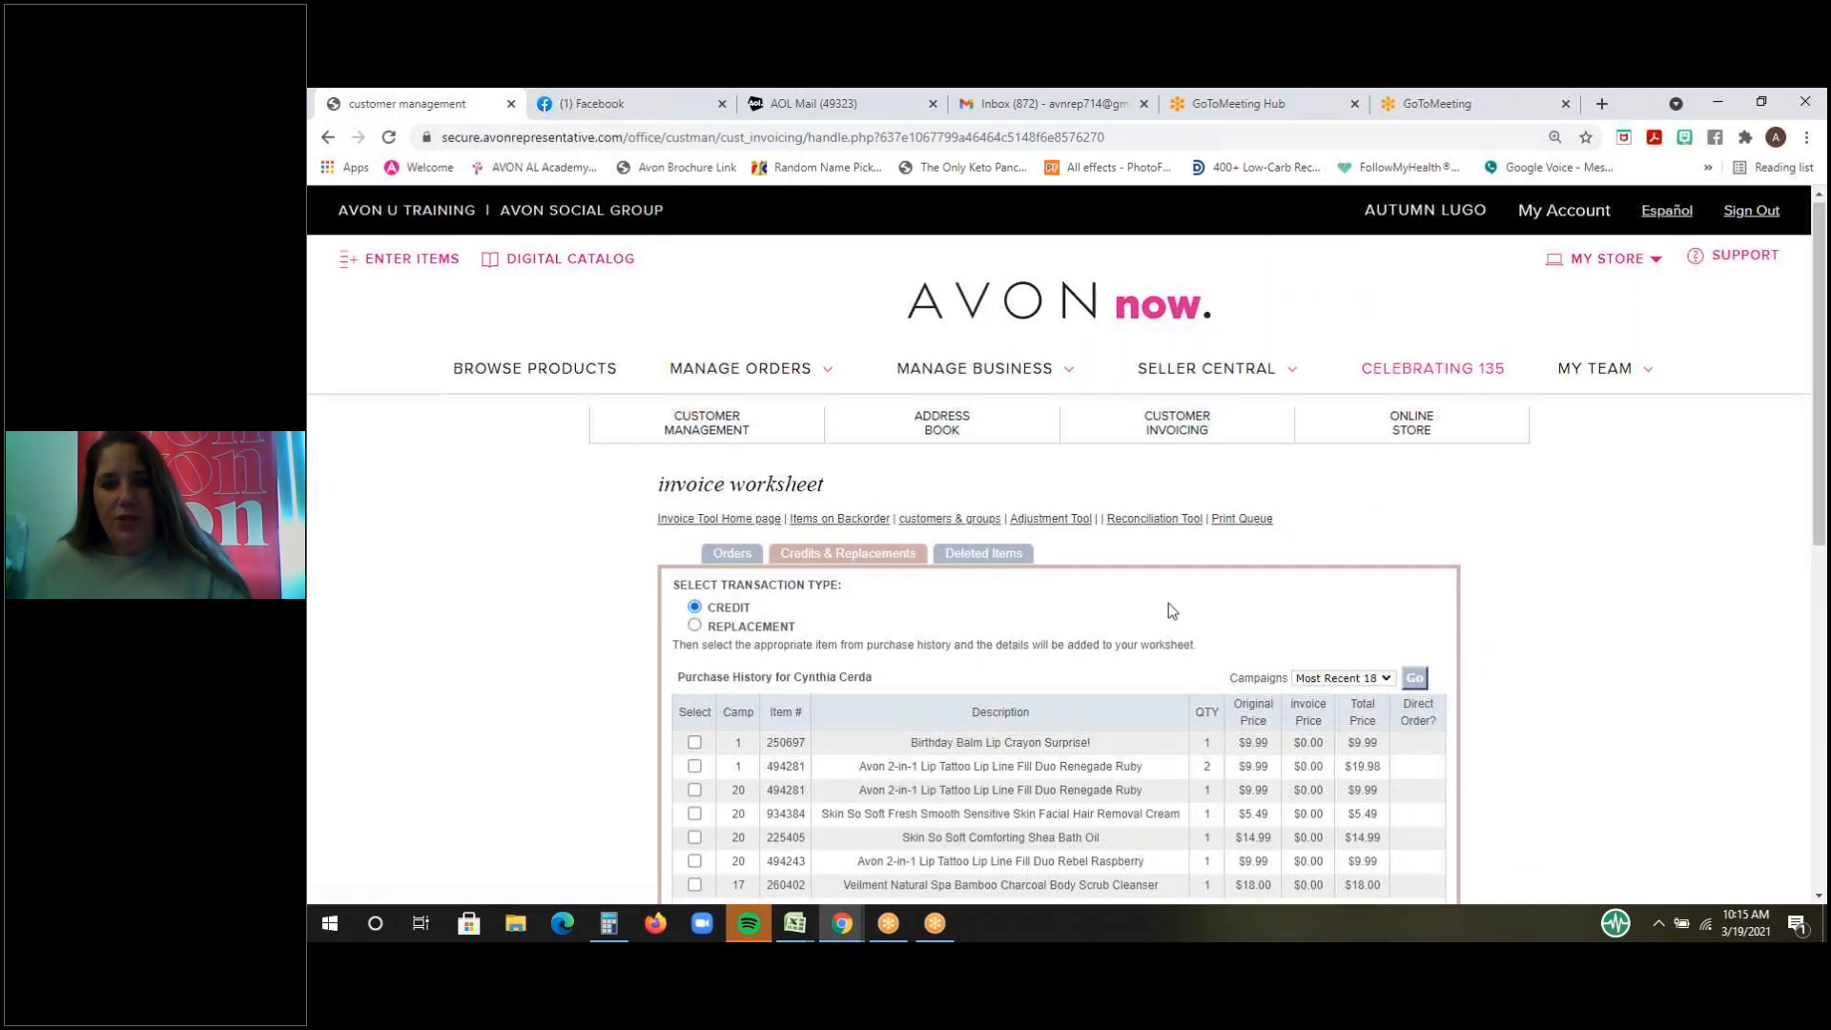
{"action": "scroll", "coordinate": [1169, 603], "scroll_direction": "down", "scroll_amount": 4}
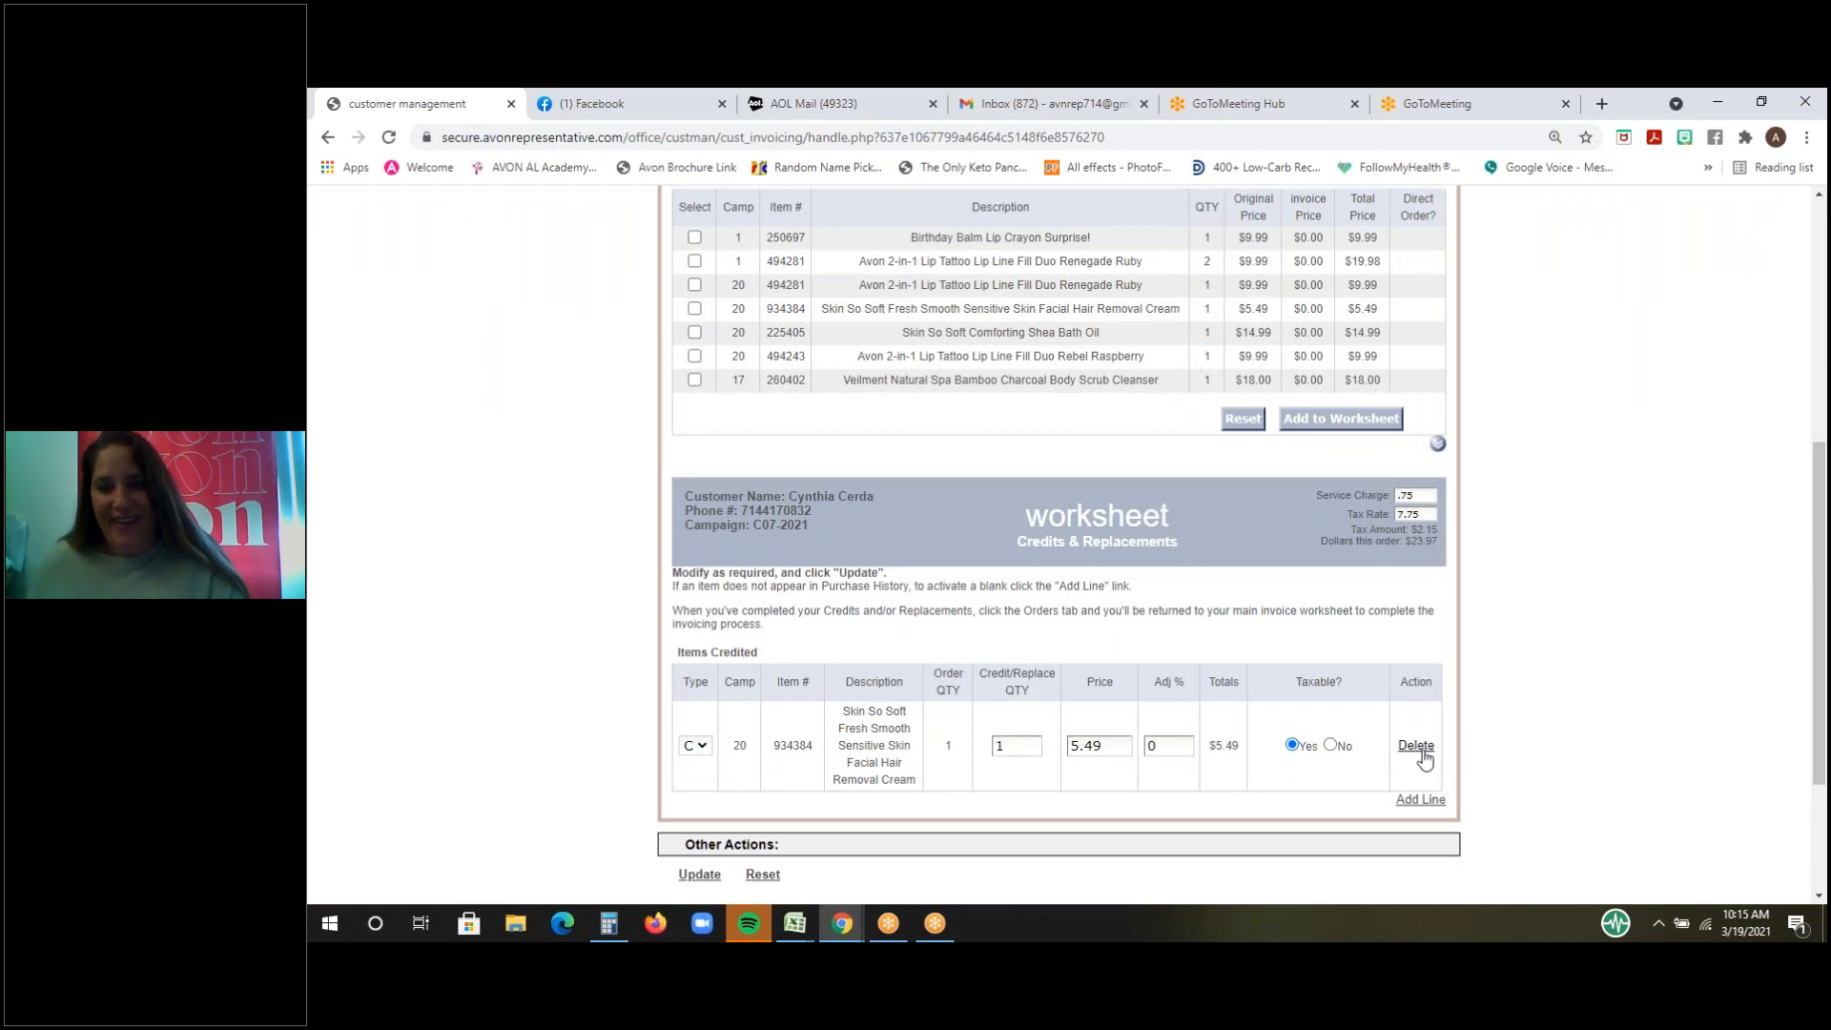
{"action": "left_click", "coordinate": [1422, 754]}
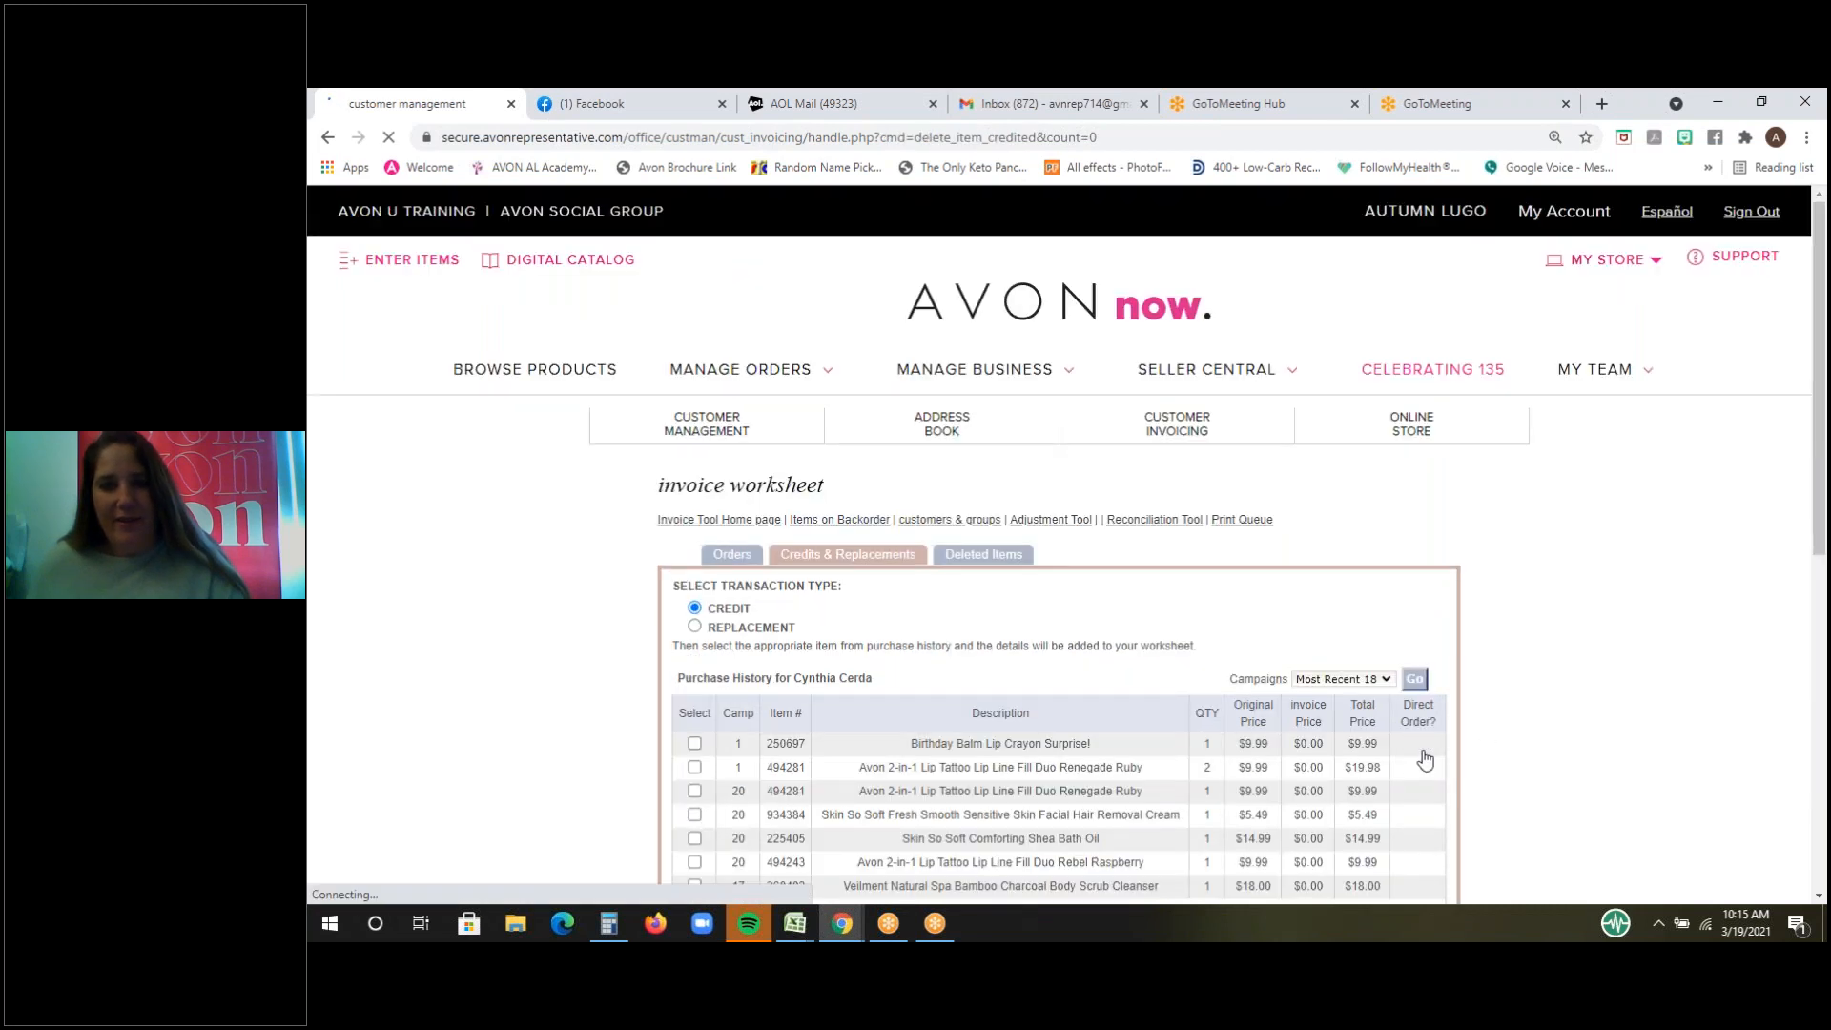
{"action": "left_click", "coordinate": [733, 554]}
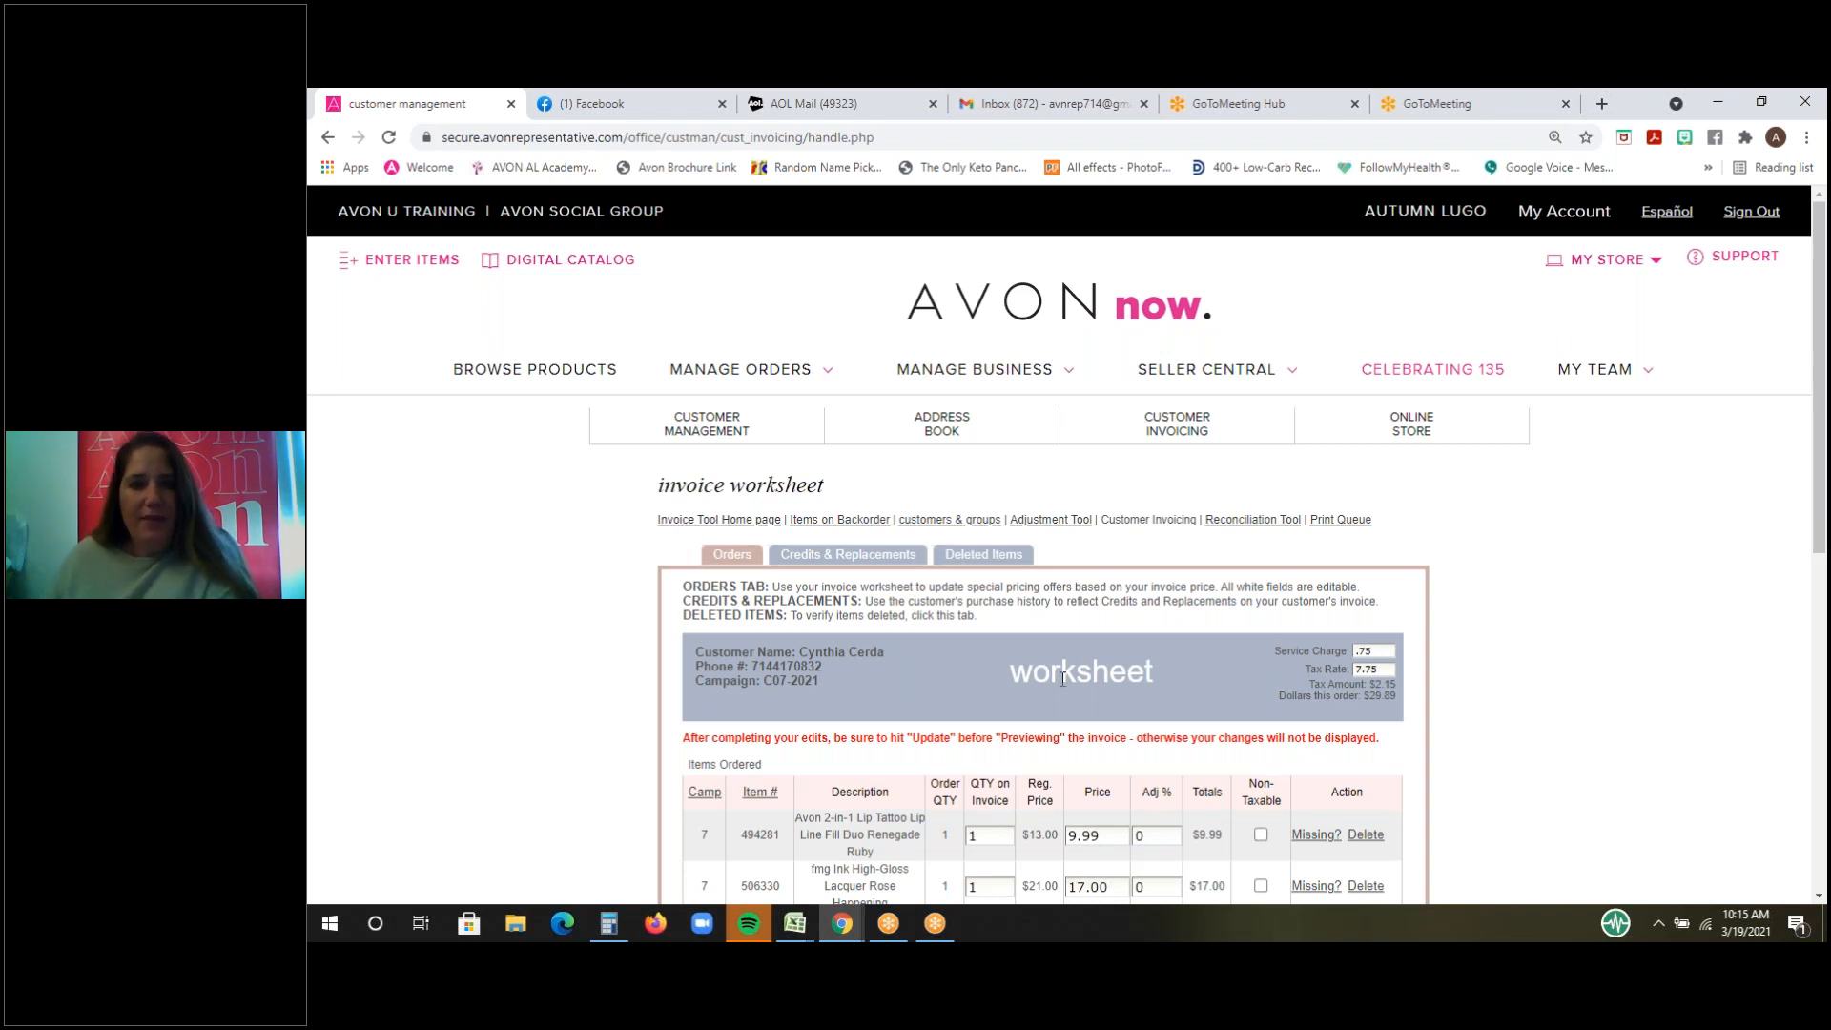
- Return to the invoicing tool's home page and review the orders ready to invoice and the customer selection below them
{"action": "left_click", "coordinate": [730, 520]}
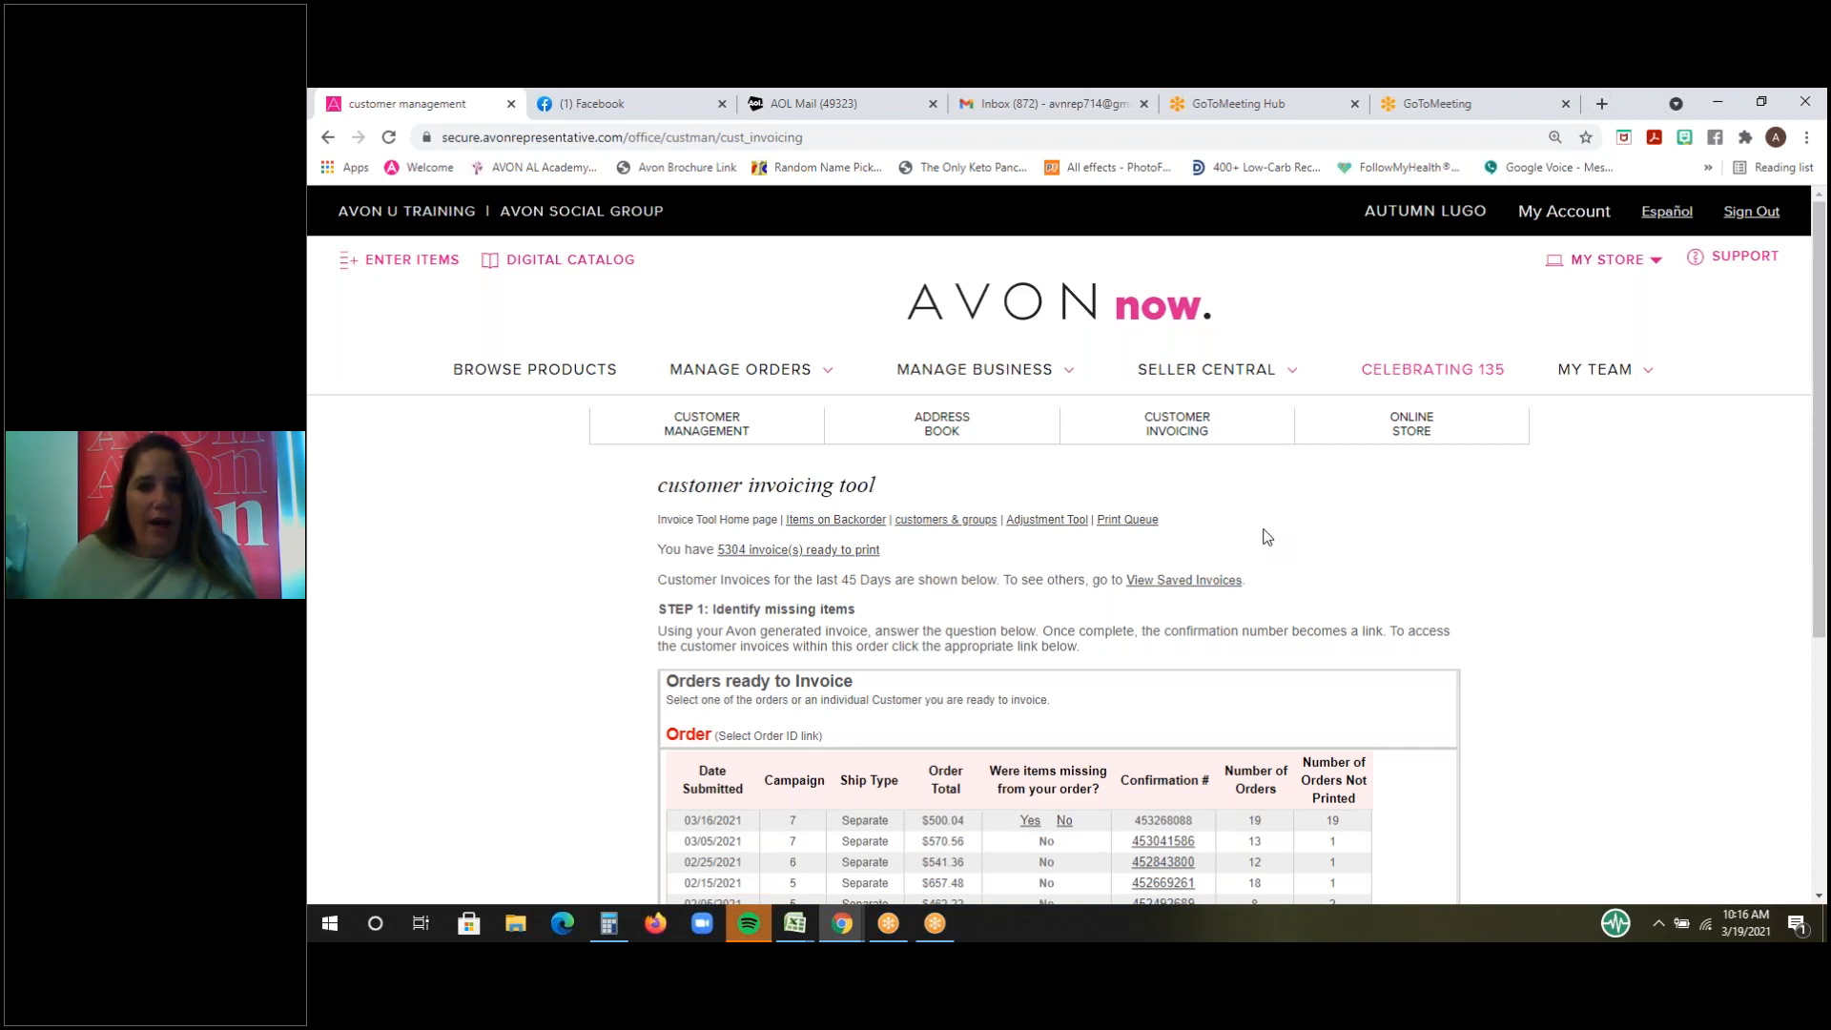
{"action": "scroll", "coordinate": [1249, 505], "scroll_direction": "down", "scroll_amount": 1}
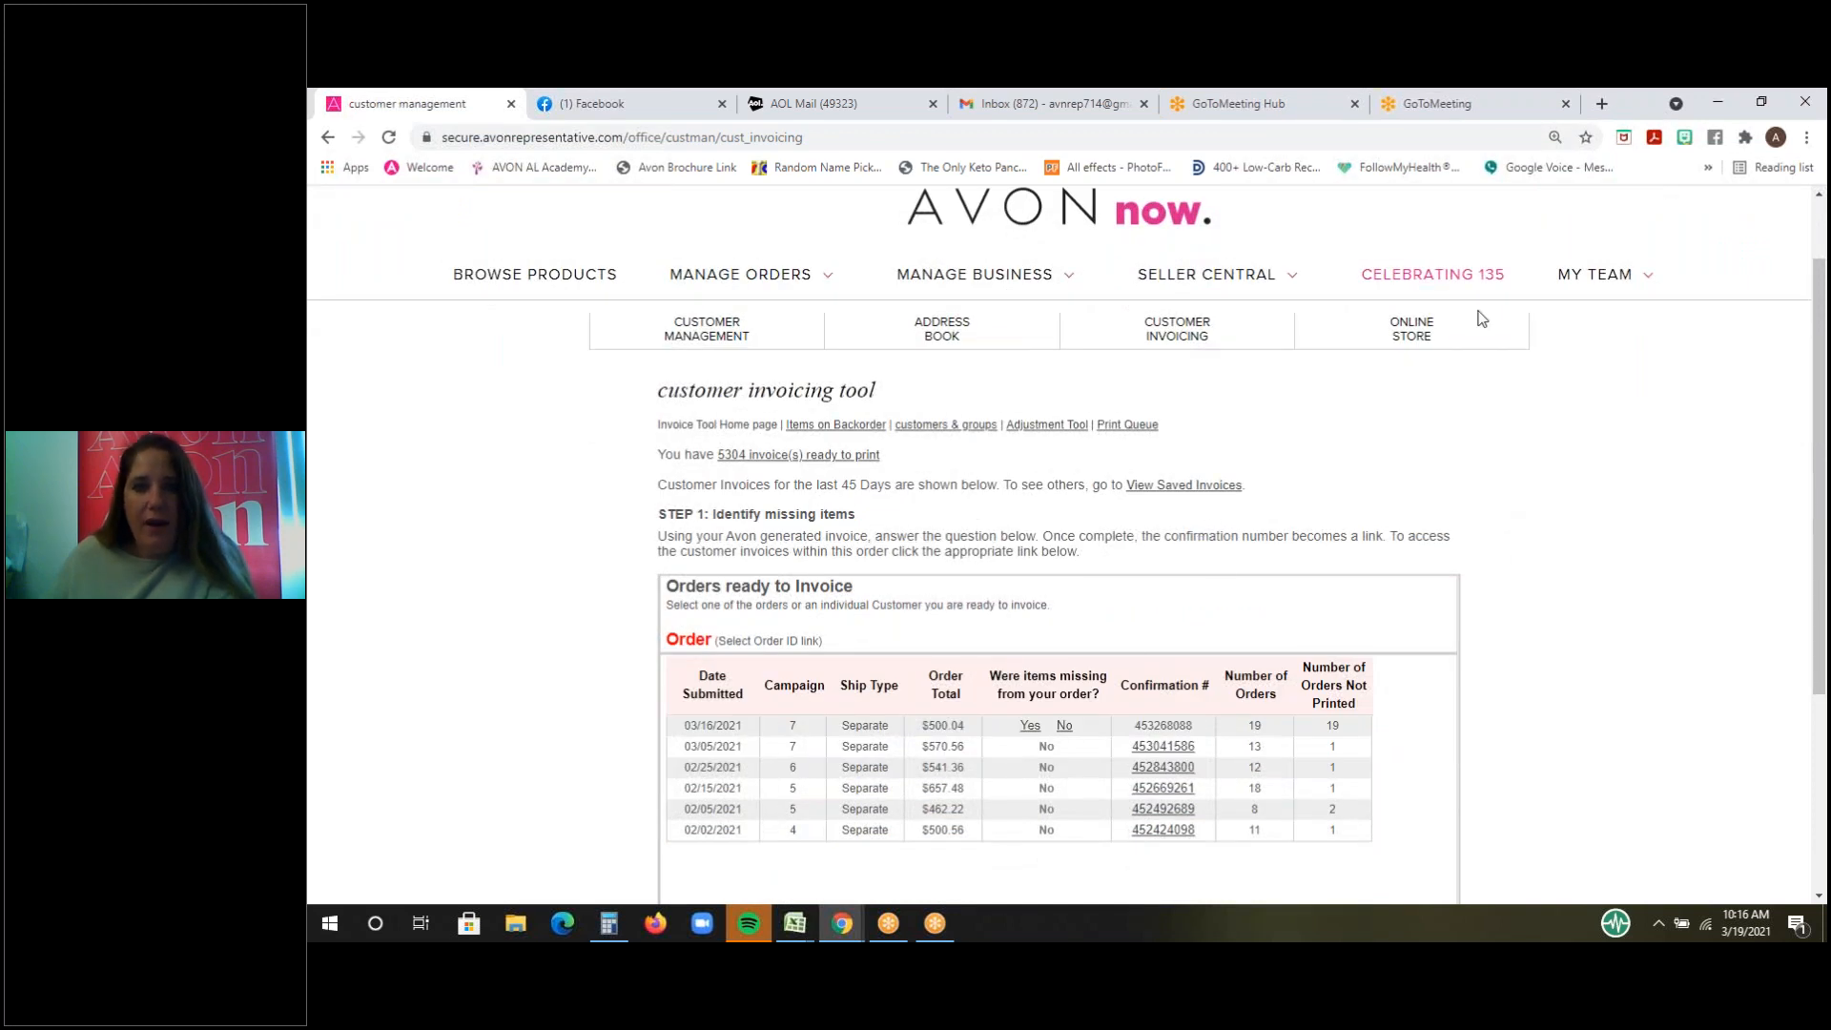
{"action": "mouse_move", "coordinate": [1156, 331]}
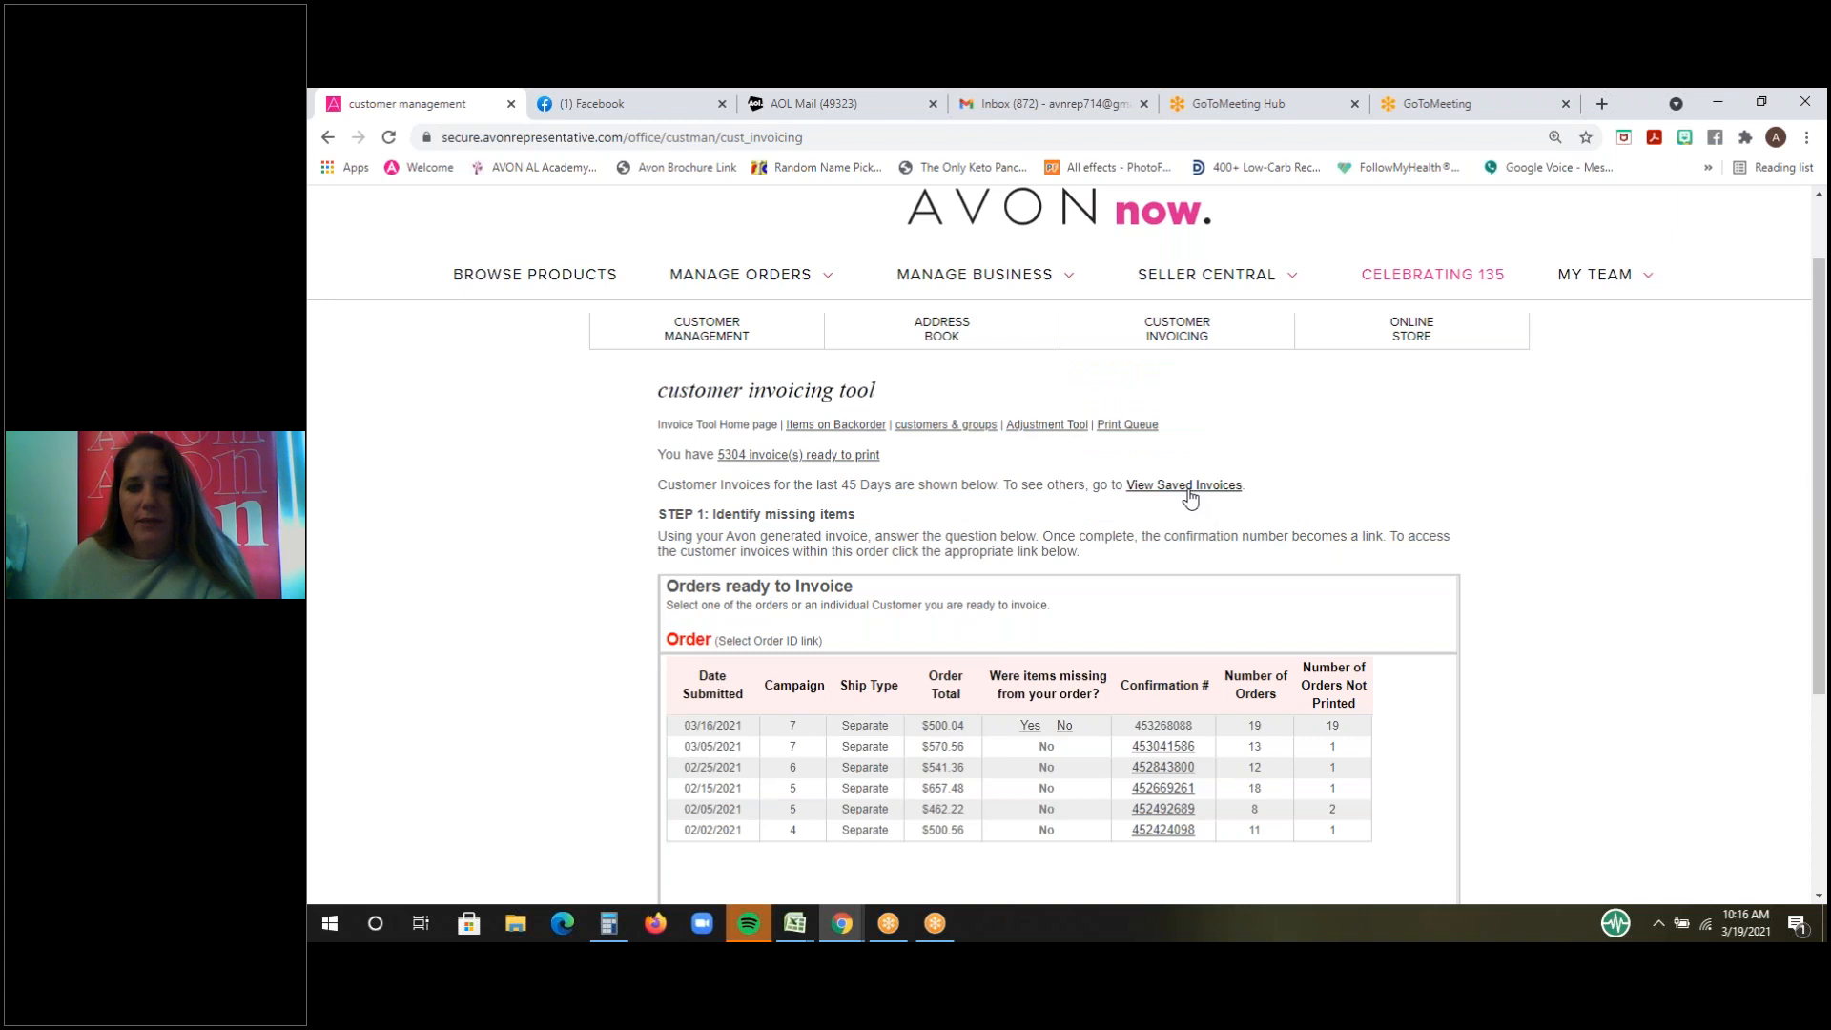
{"action": "scroll", "coordinate": [1189, 497], "scroll_direction": "down", "scroll_amount": 1}
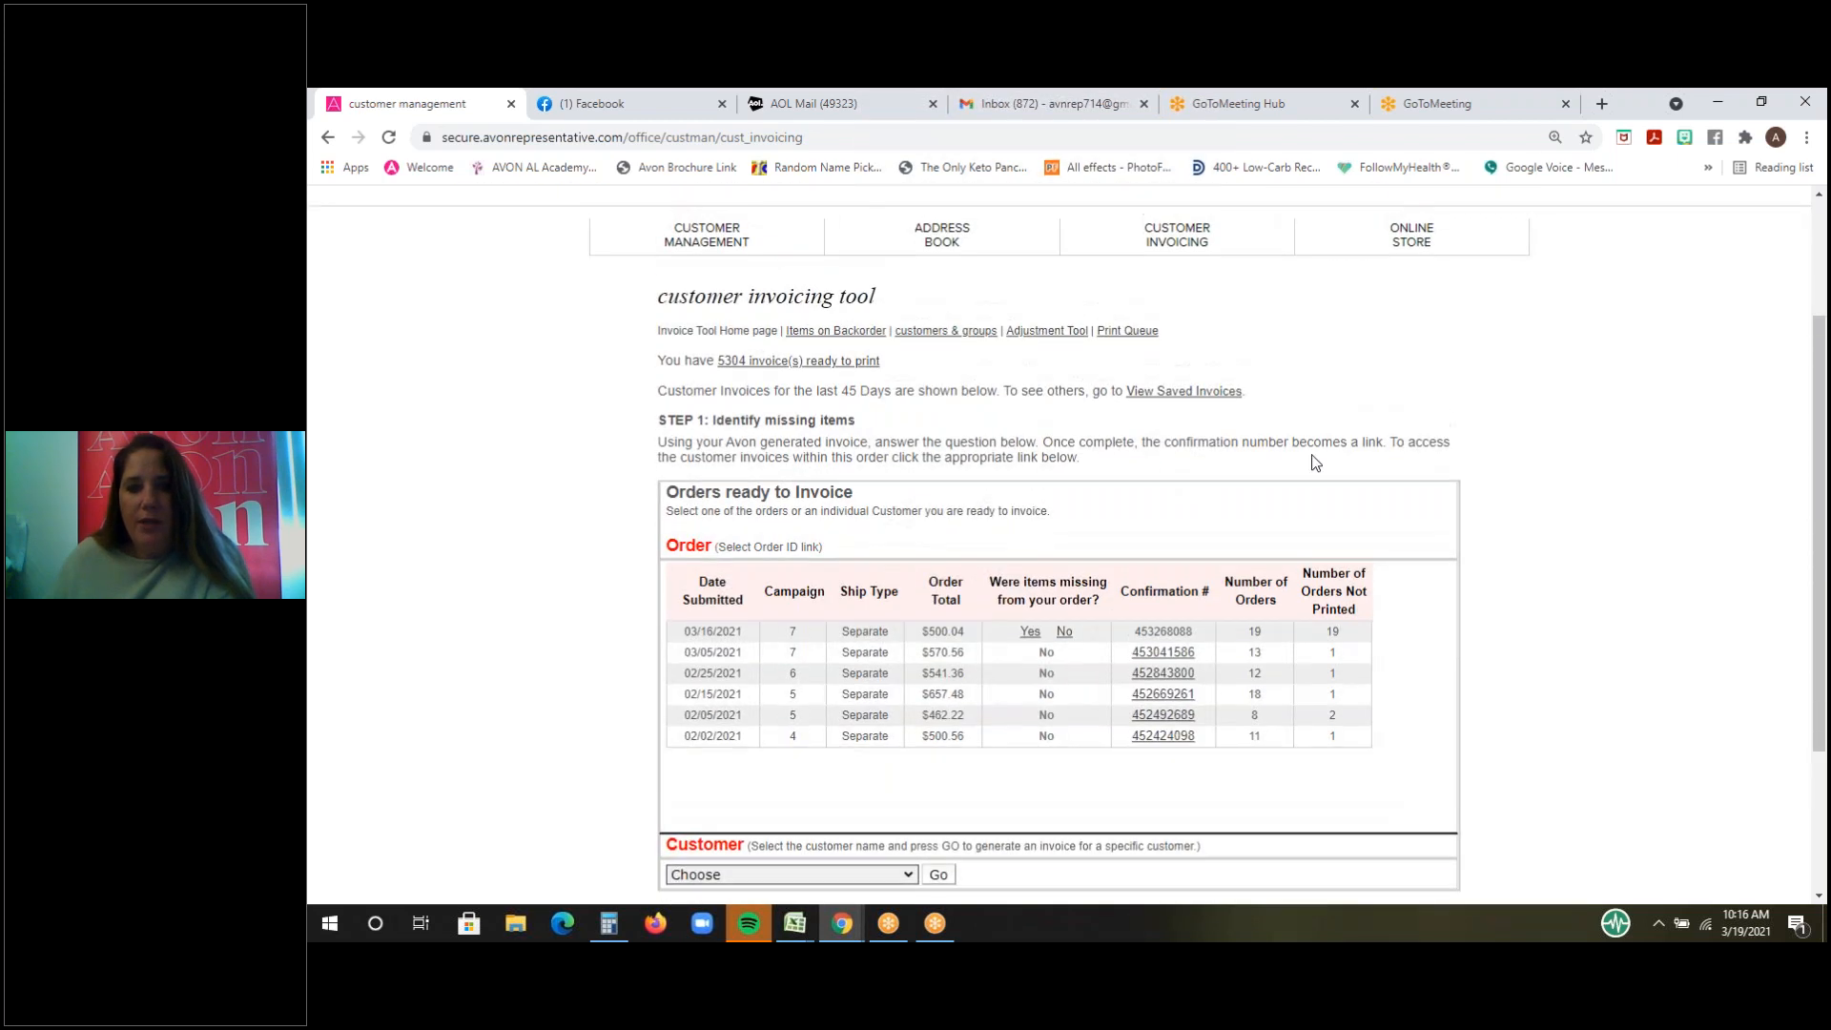
{"action": "scroll", "coordinate": [1164, 470], "scroll_direction": "down", "scroll_amount": 1}
{"action": "scroll", "coordinate": [954, 457], "scroll_direction": "down", "scroll_amount": 1}
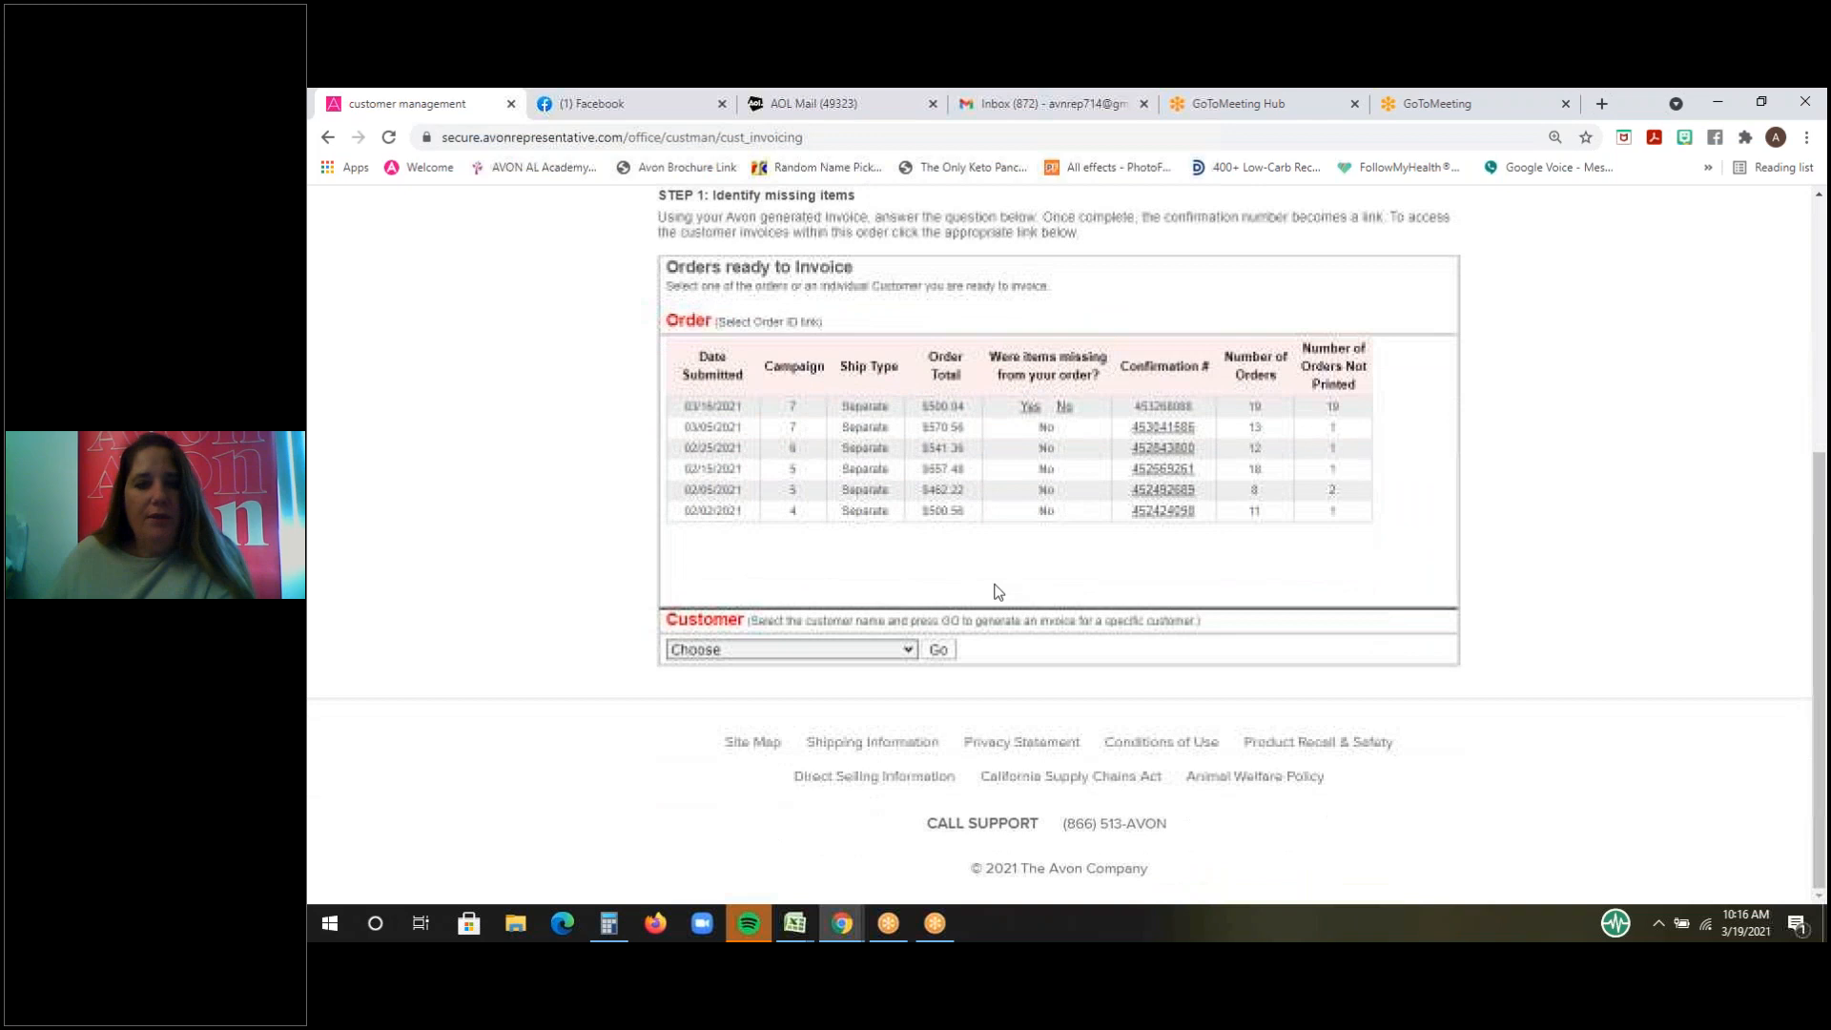
- Select the first customer in the individual customer list and open a blank invoice worksheet for that customer
{"action": "left_click", "coordinate": [831, 655]}
{"action": "scroll", "coordinate": [786, 629], "scroll_direction": "down", "scroll_amount": 1}
{"action": "left_click", "coordinate": [787, 629]}
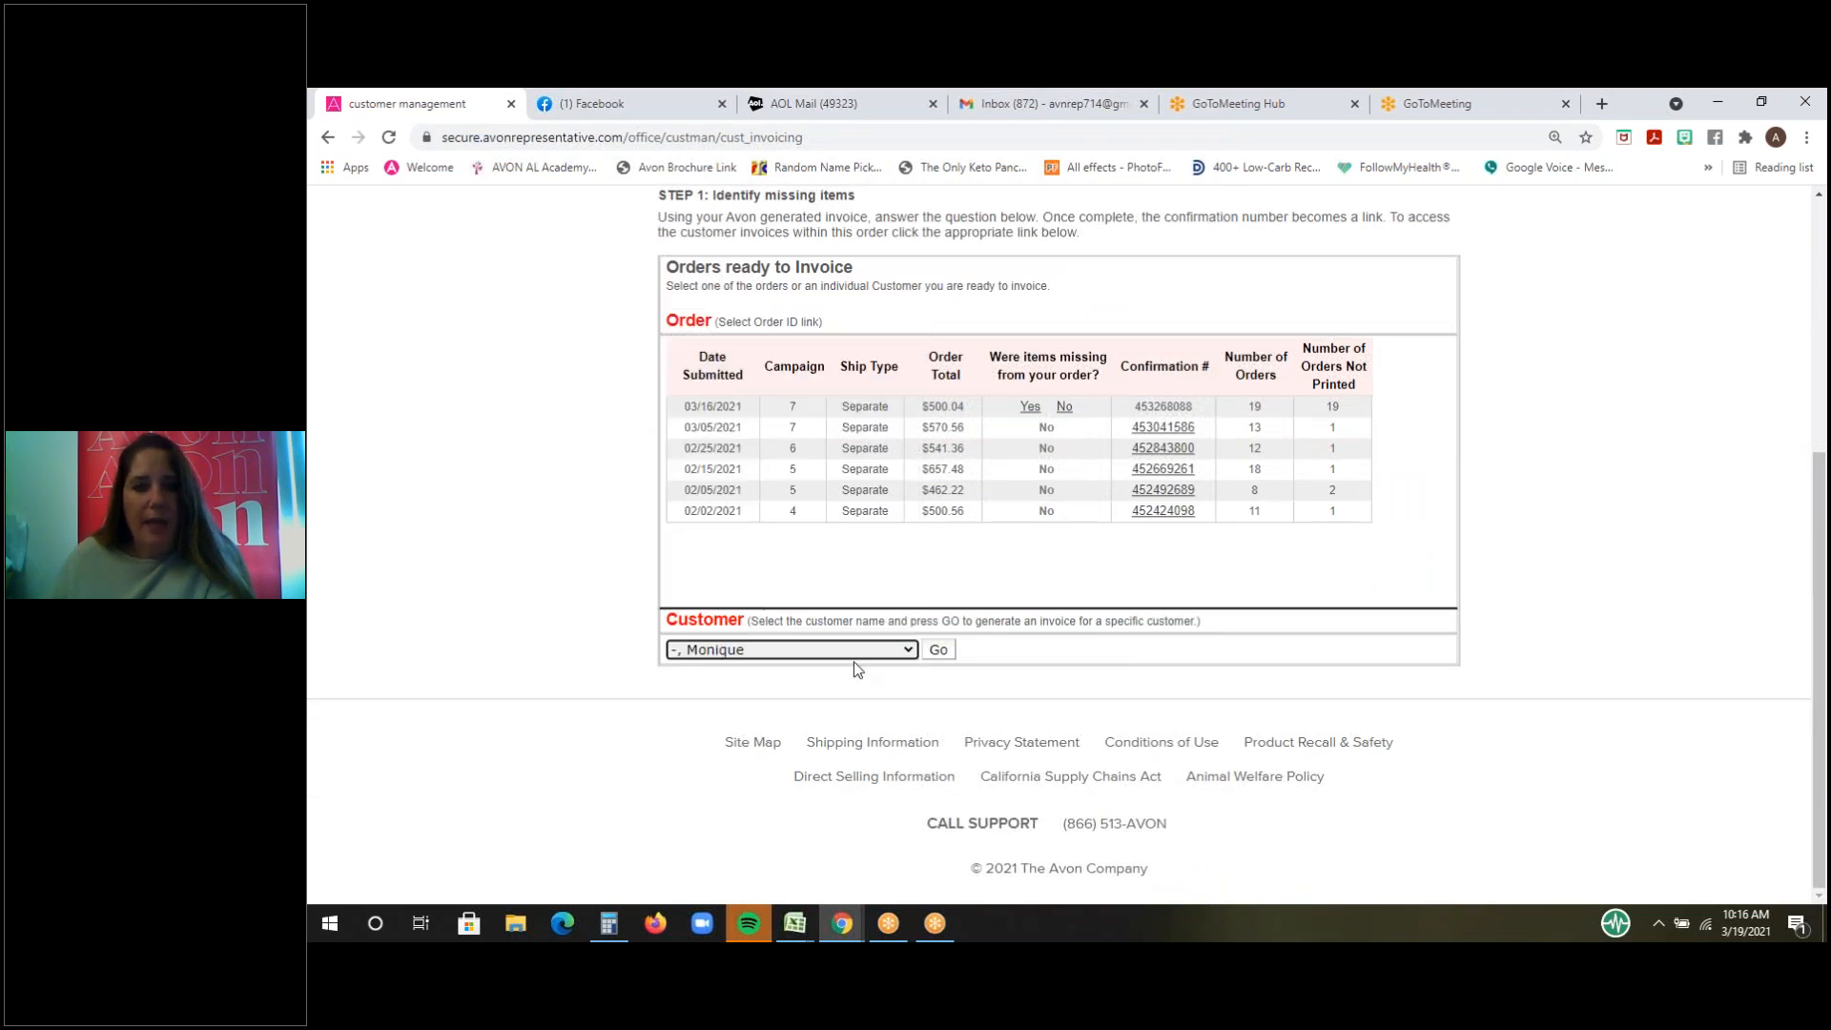
{"action": "left_click", "coordinate": [938, 650]}
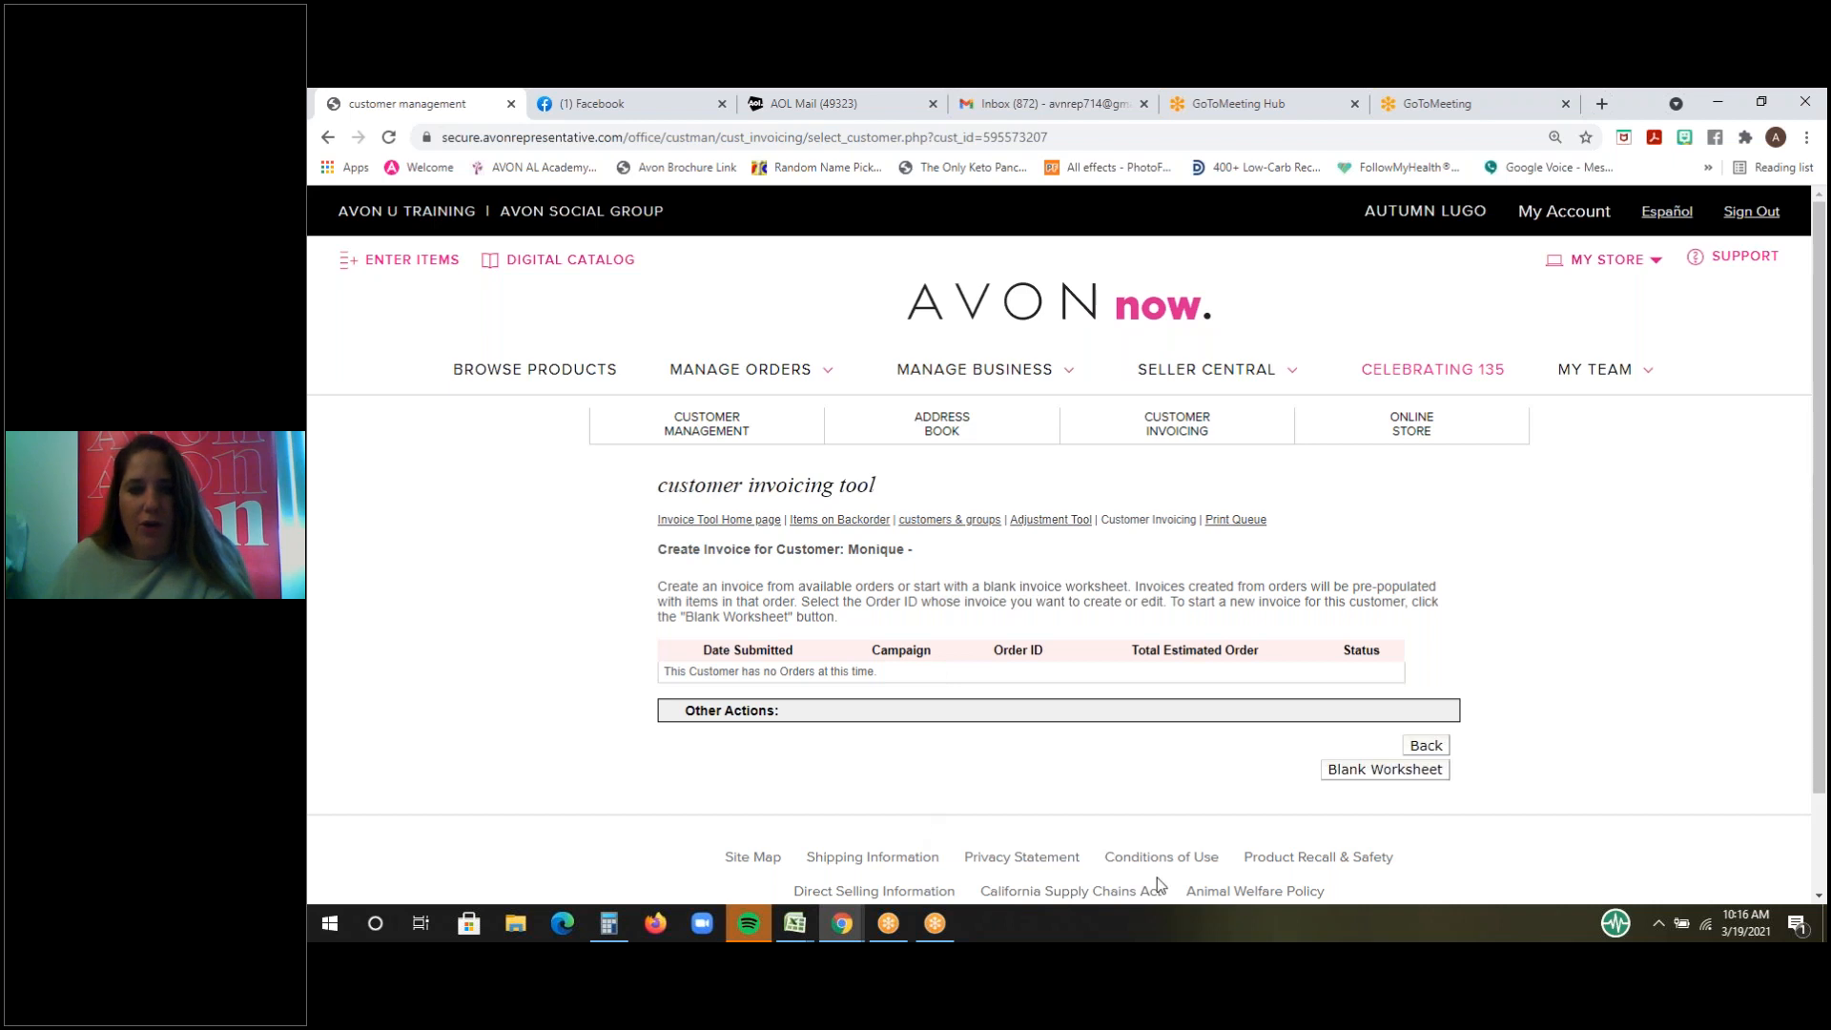
{"action": "scroll", "coordinate": [1334, 687], "scroll_direction": "down", "scroll_amount": 1}
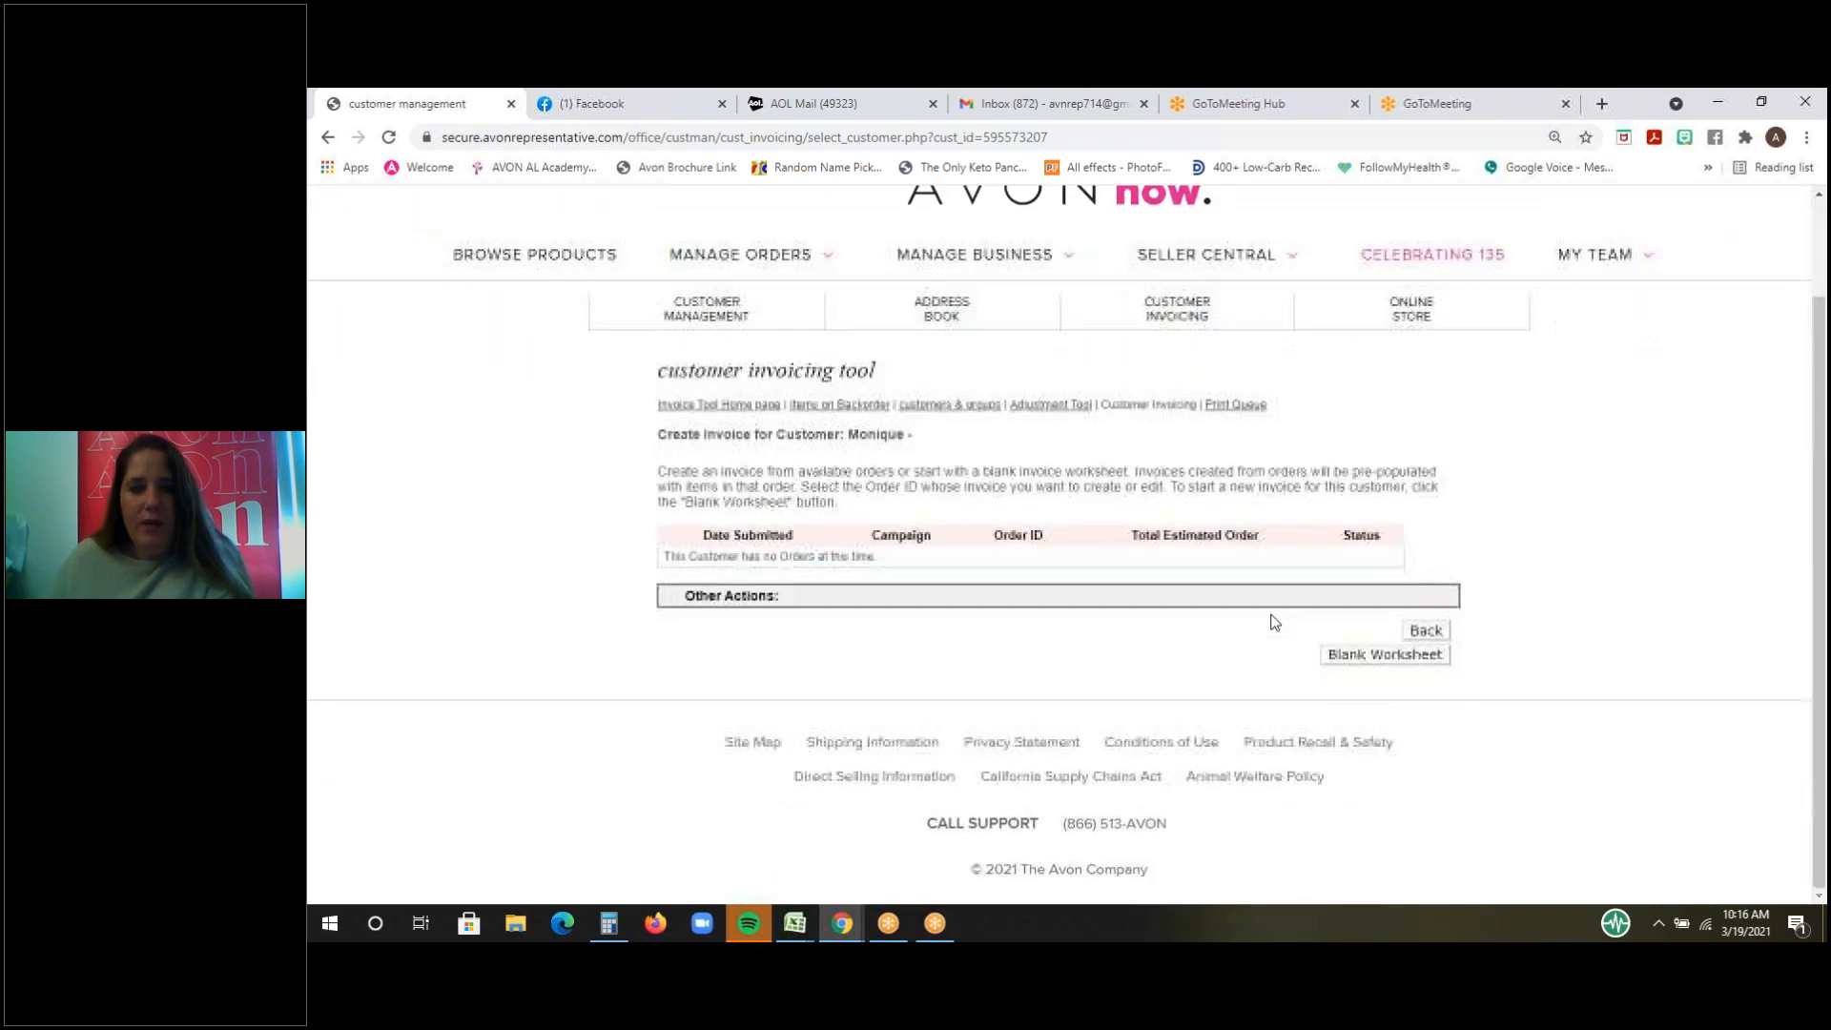
{"action": "left_click", "coordinate": [1430, 655]}
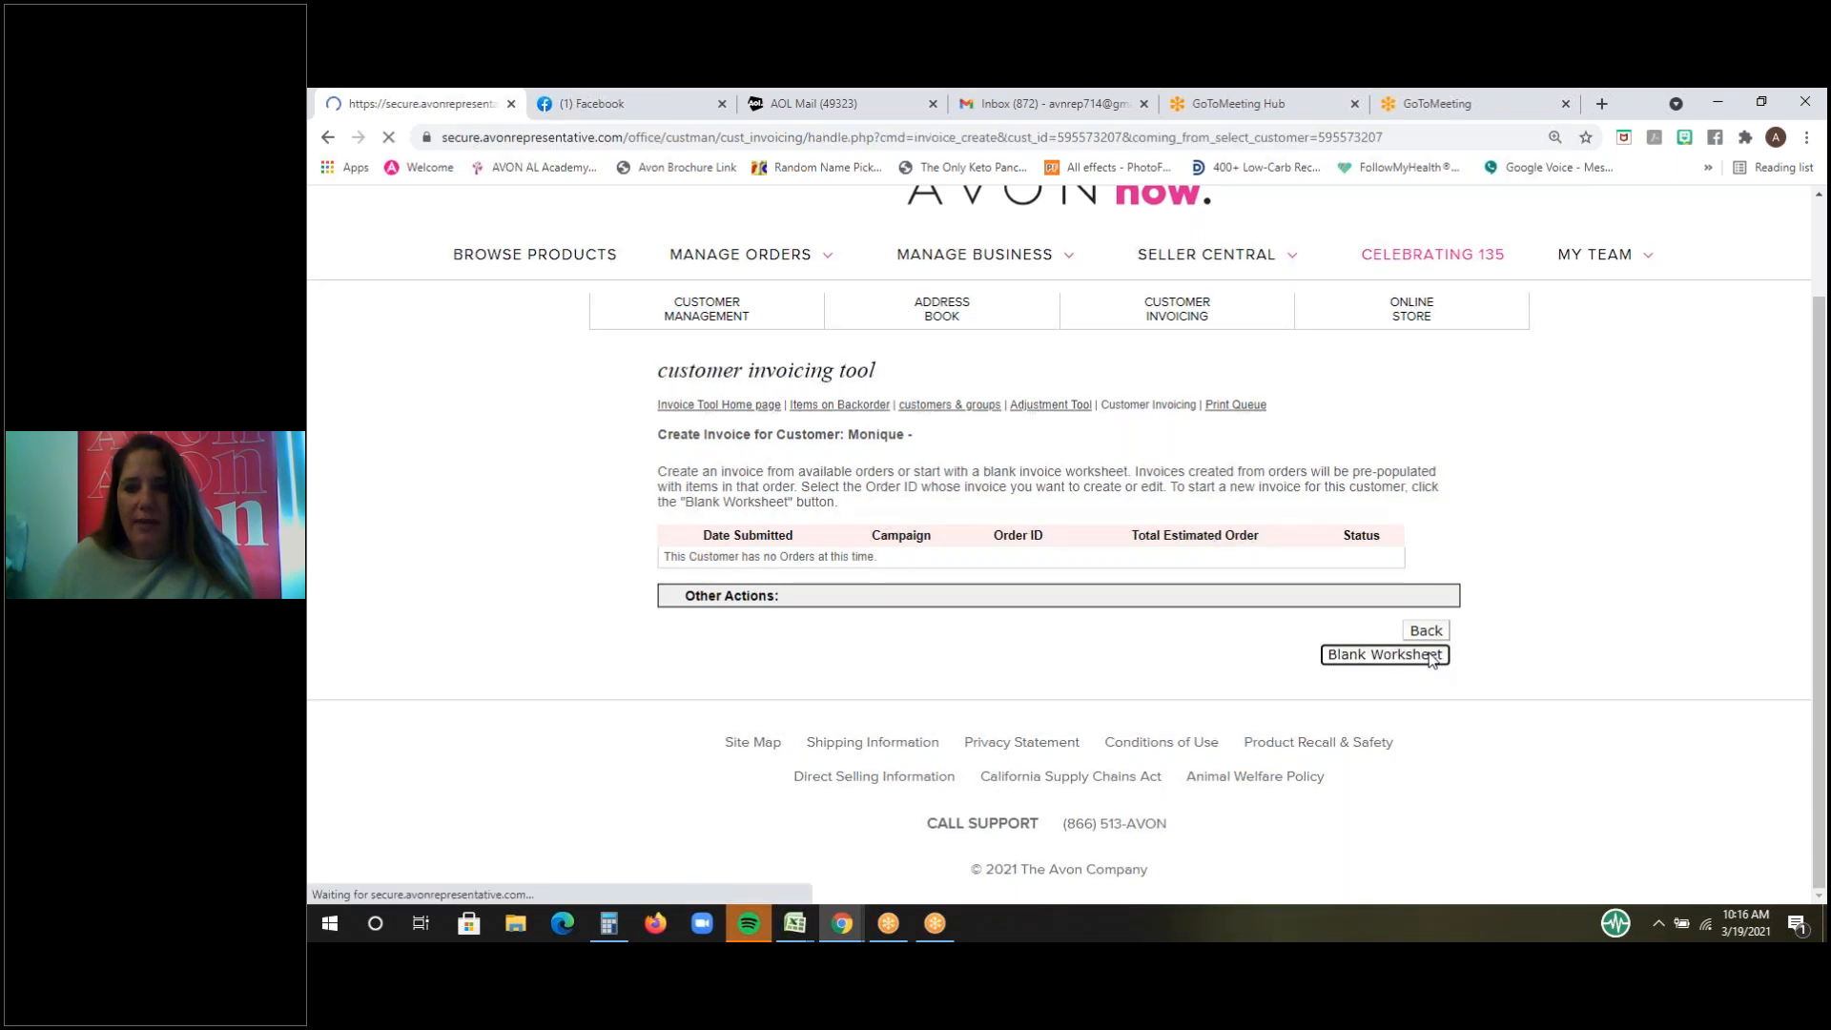
{"action": "scroll", "coordinate": [1048, 630], "scroll_direction": "down", "scroll_amount": 4}
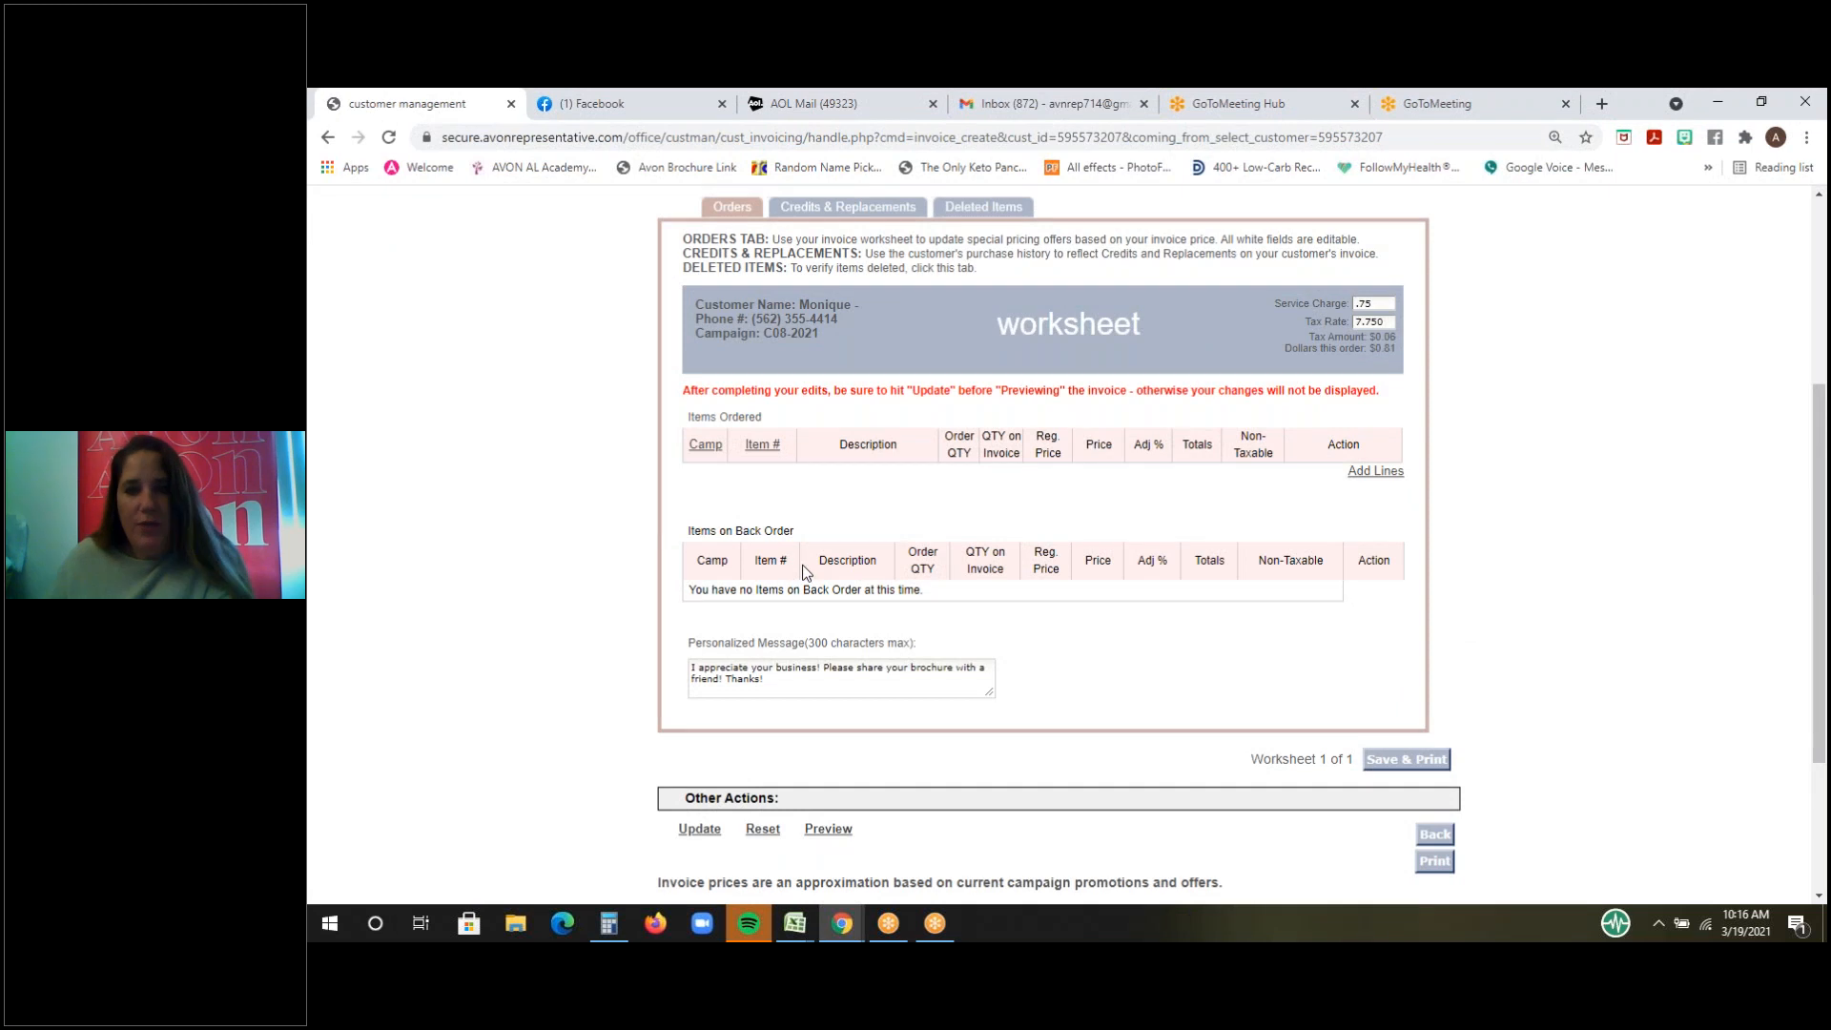
- Add blank item lines and fill the first with campaign 08, item 347506, description The Solution Pore Care Sheet Mask and quantity 1
{"action": "left_click", "coordinate": [1380, 474]}
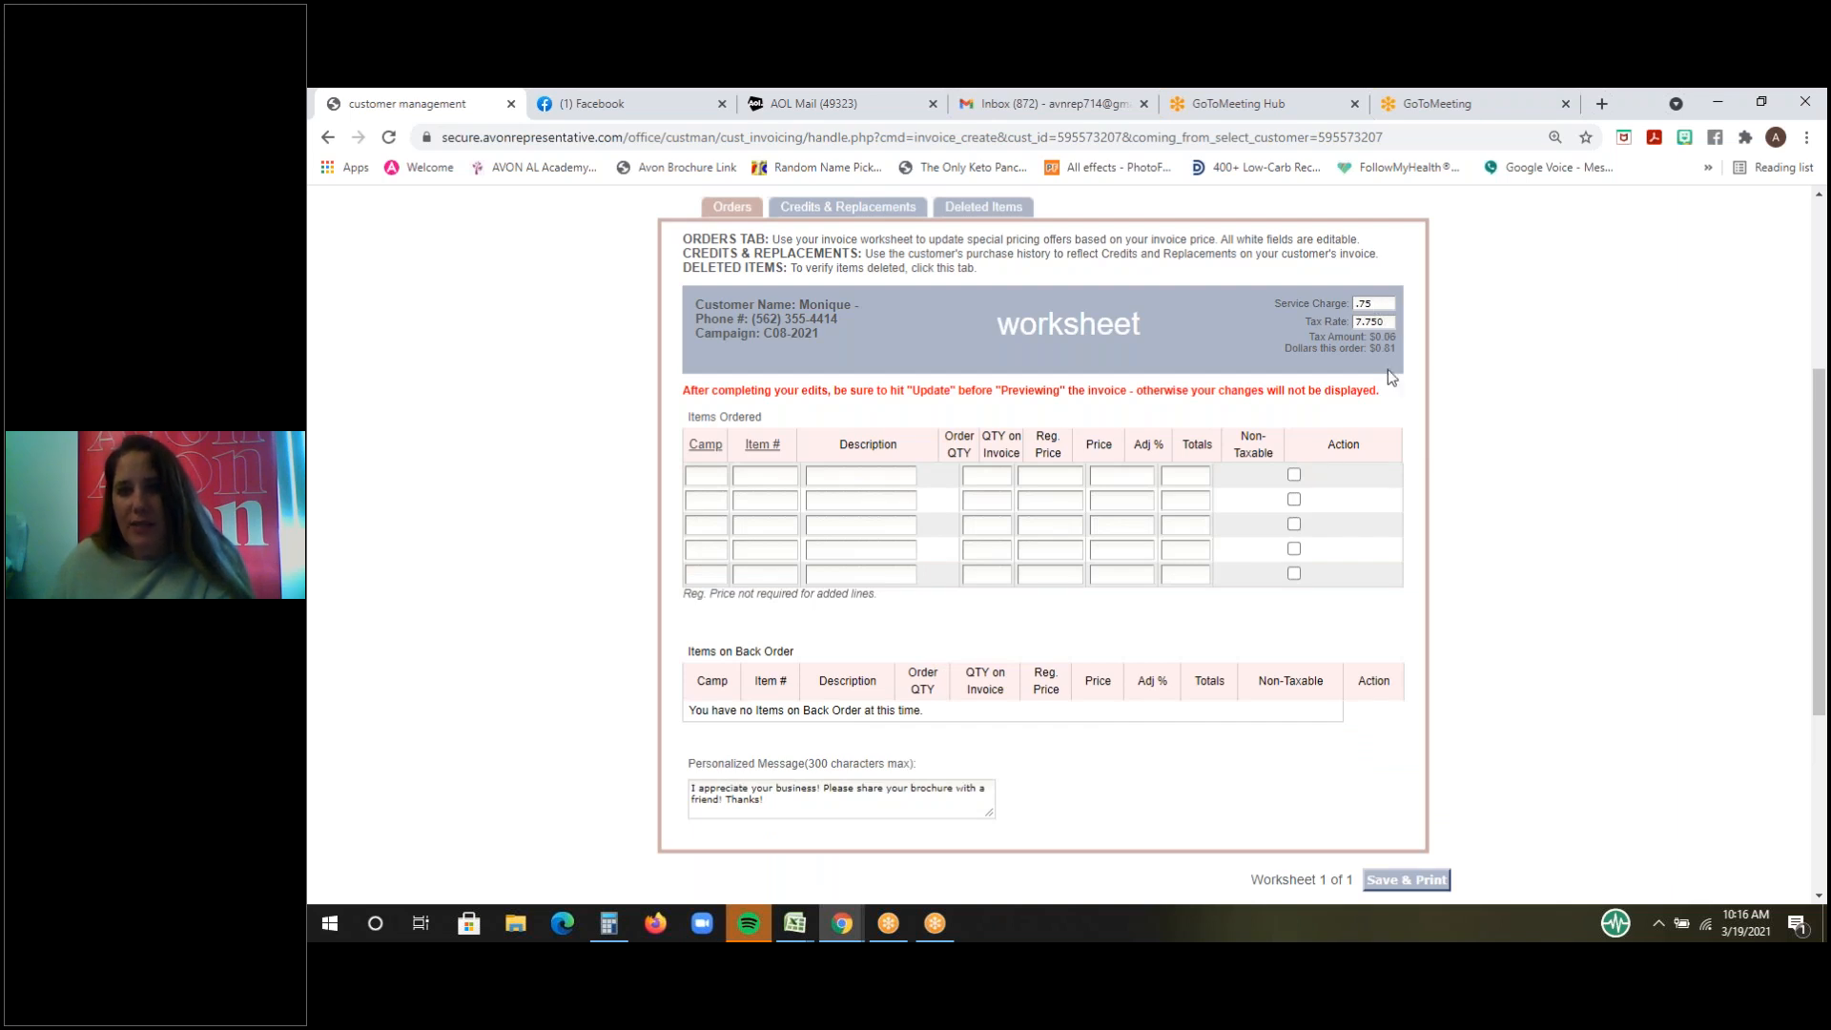
{"action": "left_click", "coordinate": [702, 479]}
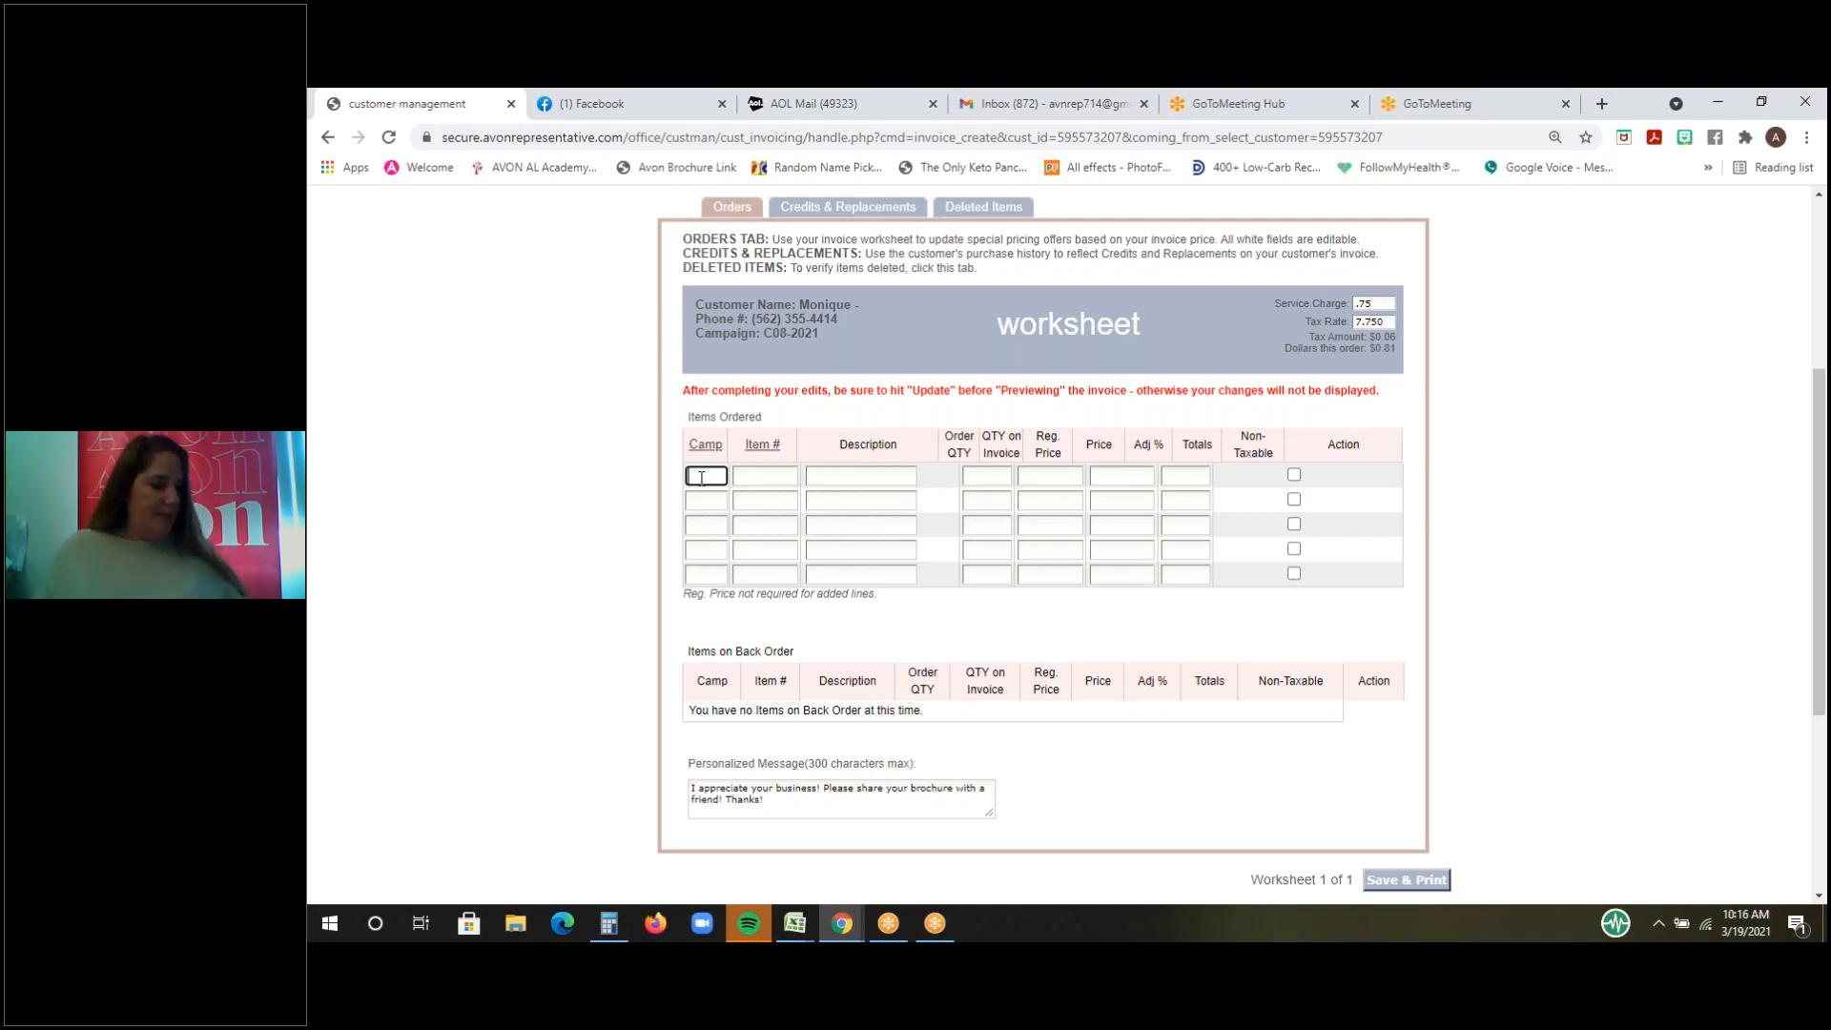
{"action": "type", "text": "08"}
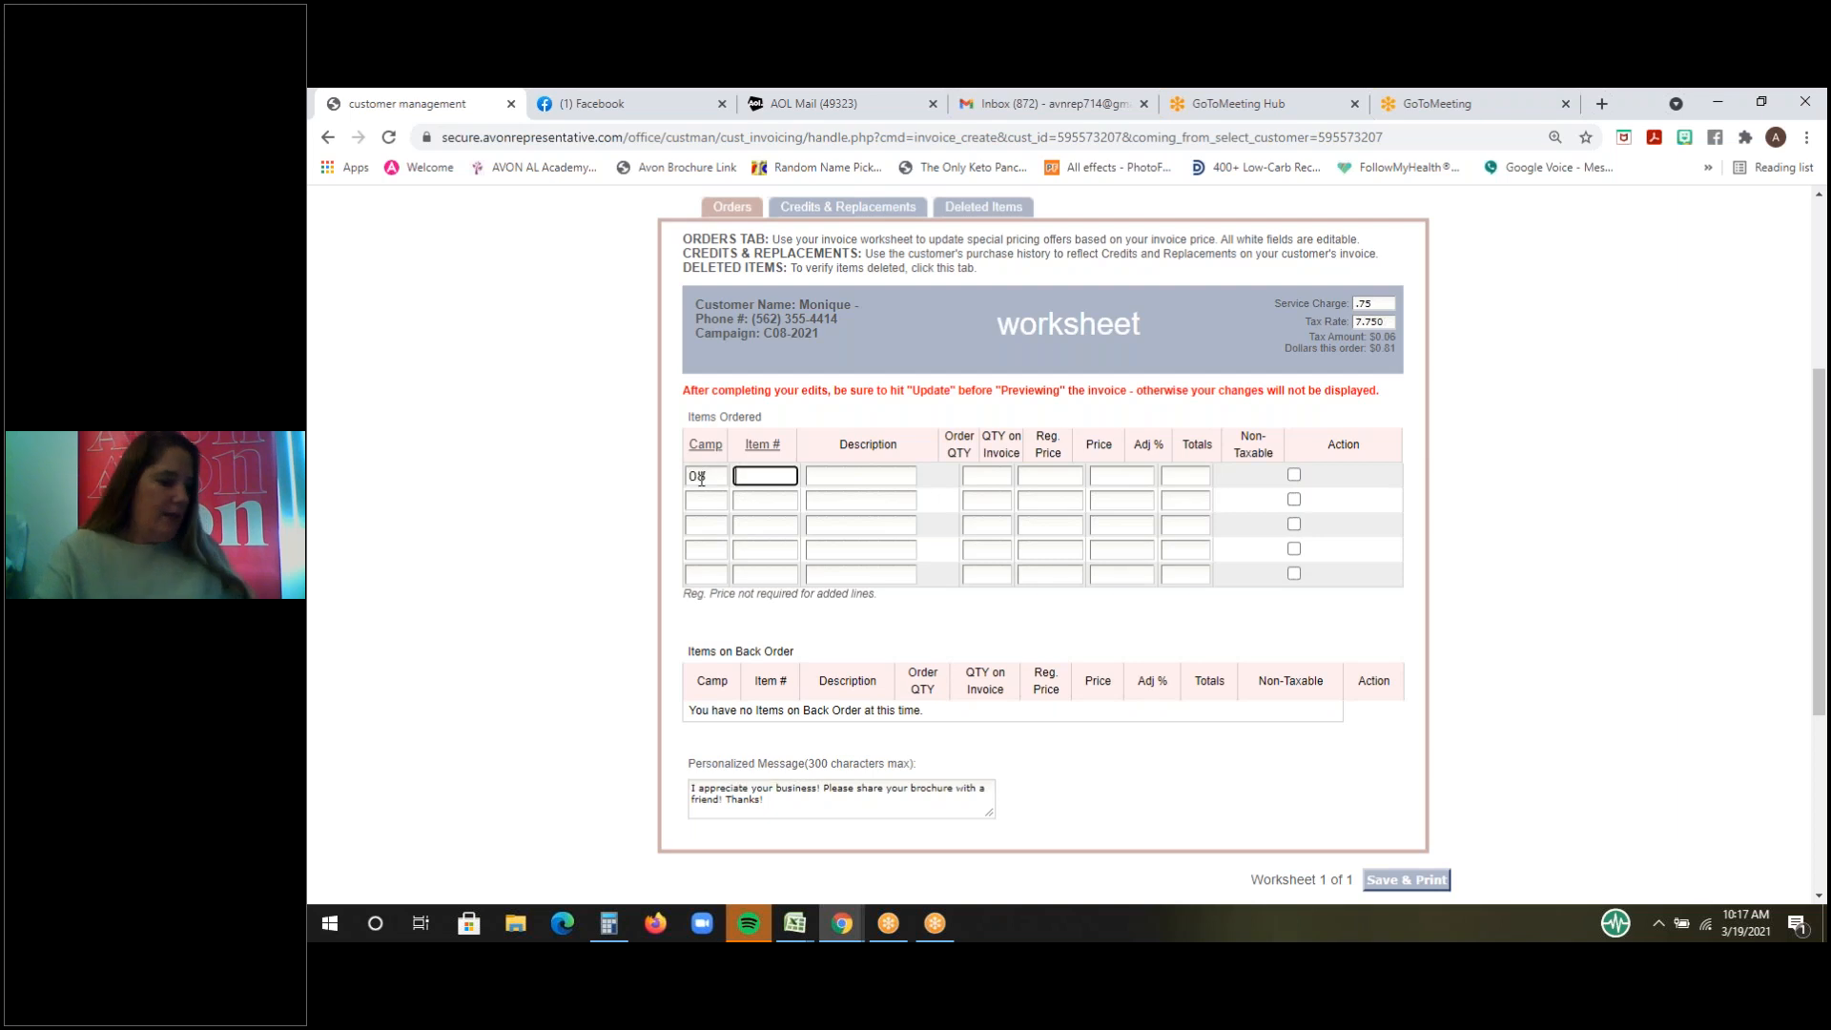
{"action": "type", "text": "347506"}
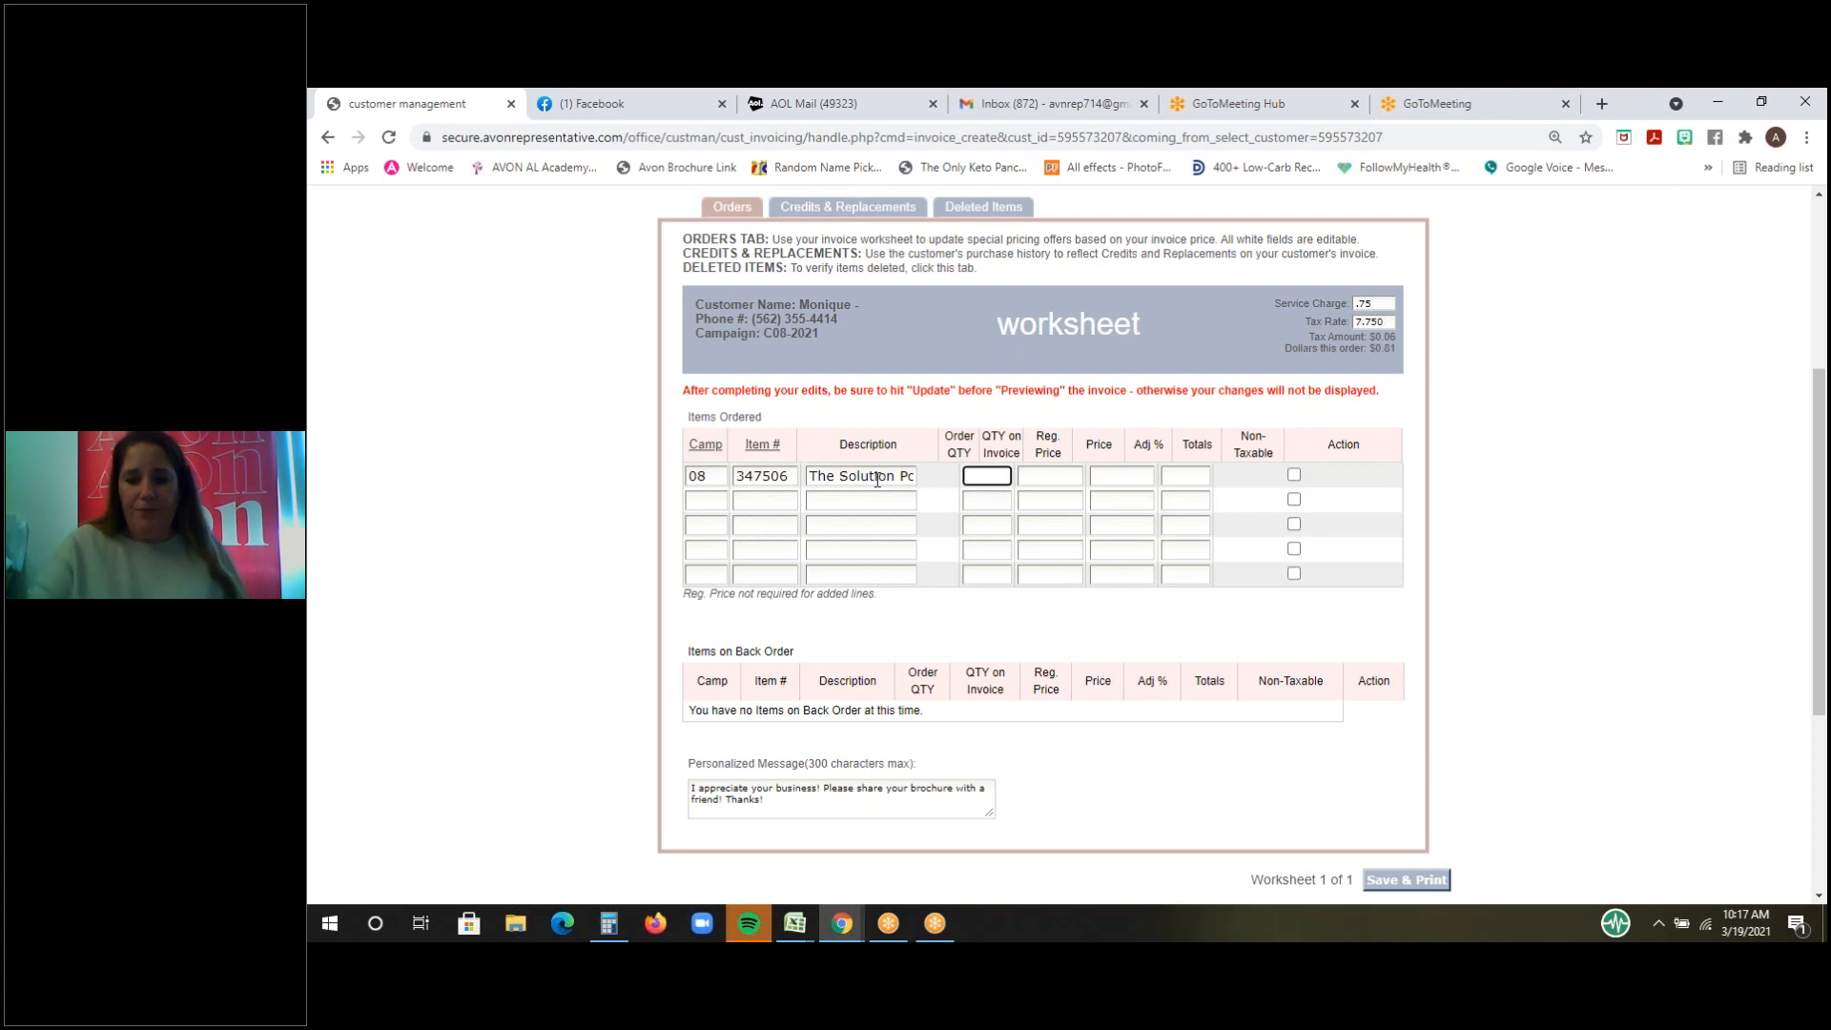
{"action": "key", "text": "Tab"}
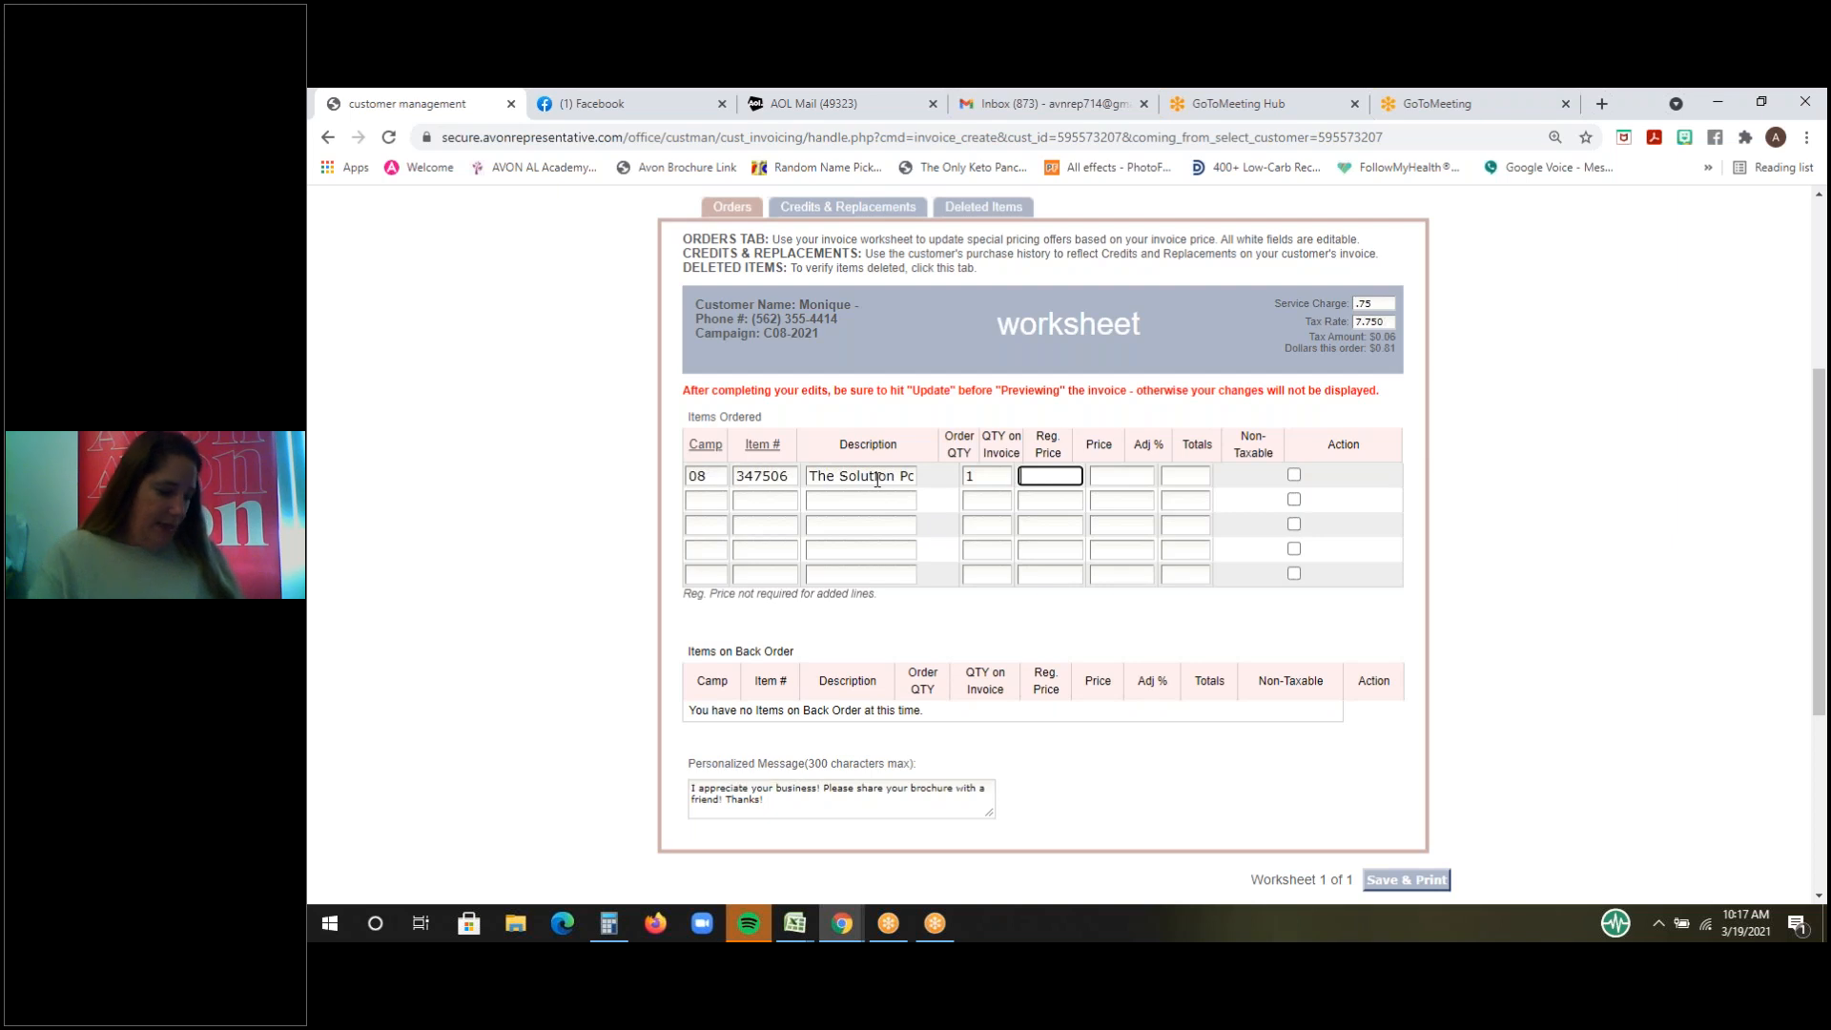
- Set the sheet mask's regular price to 3.00 and its price to 2.50, and update the worksheet
{"action": "type", "text": "3.00"}
{"action": "key", "text": "Tab"}
{"action": "type", "text": "2"}
{"action": "key", "text": "Tab"}
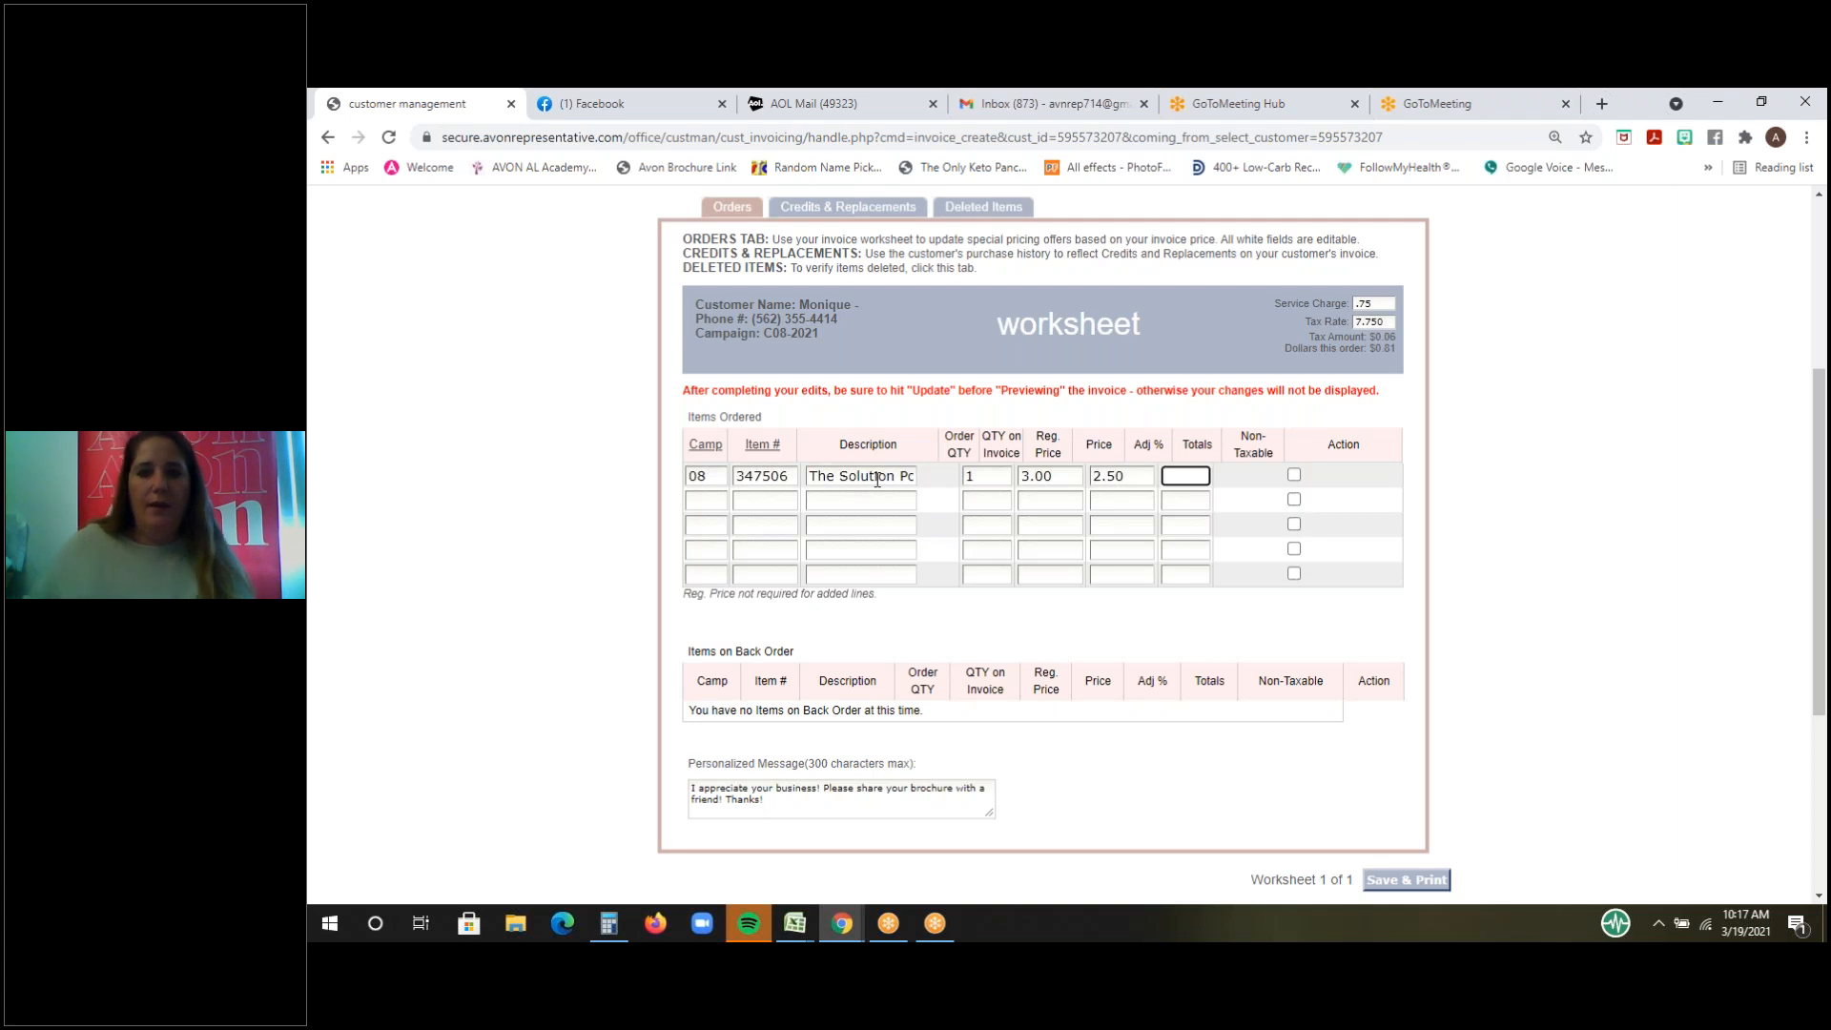
{"action": "scroll", "coordinate": [765, 644], "scroll_direction": "down", "scroll_amount": 1}
{"action": "scroll", "coordinate": [765, 645], "scroll_direction": "down", "scroll_amount": 2}
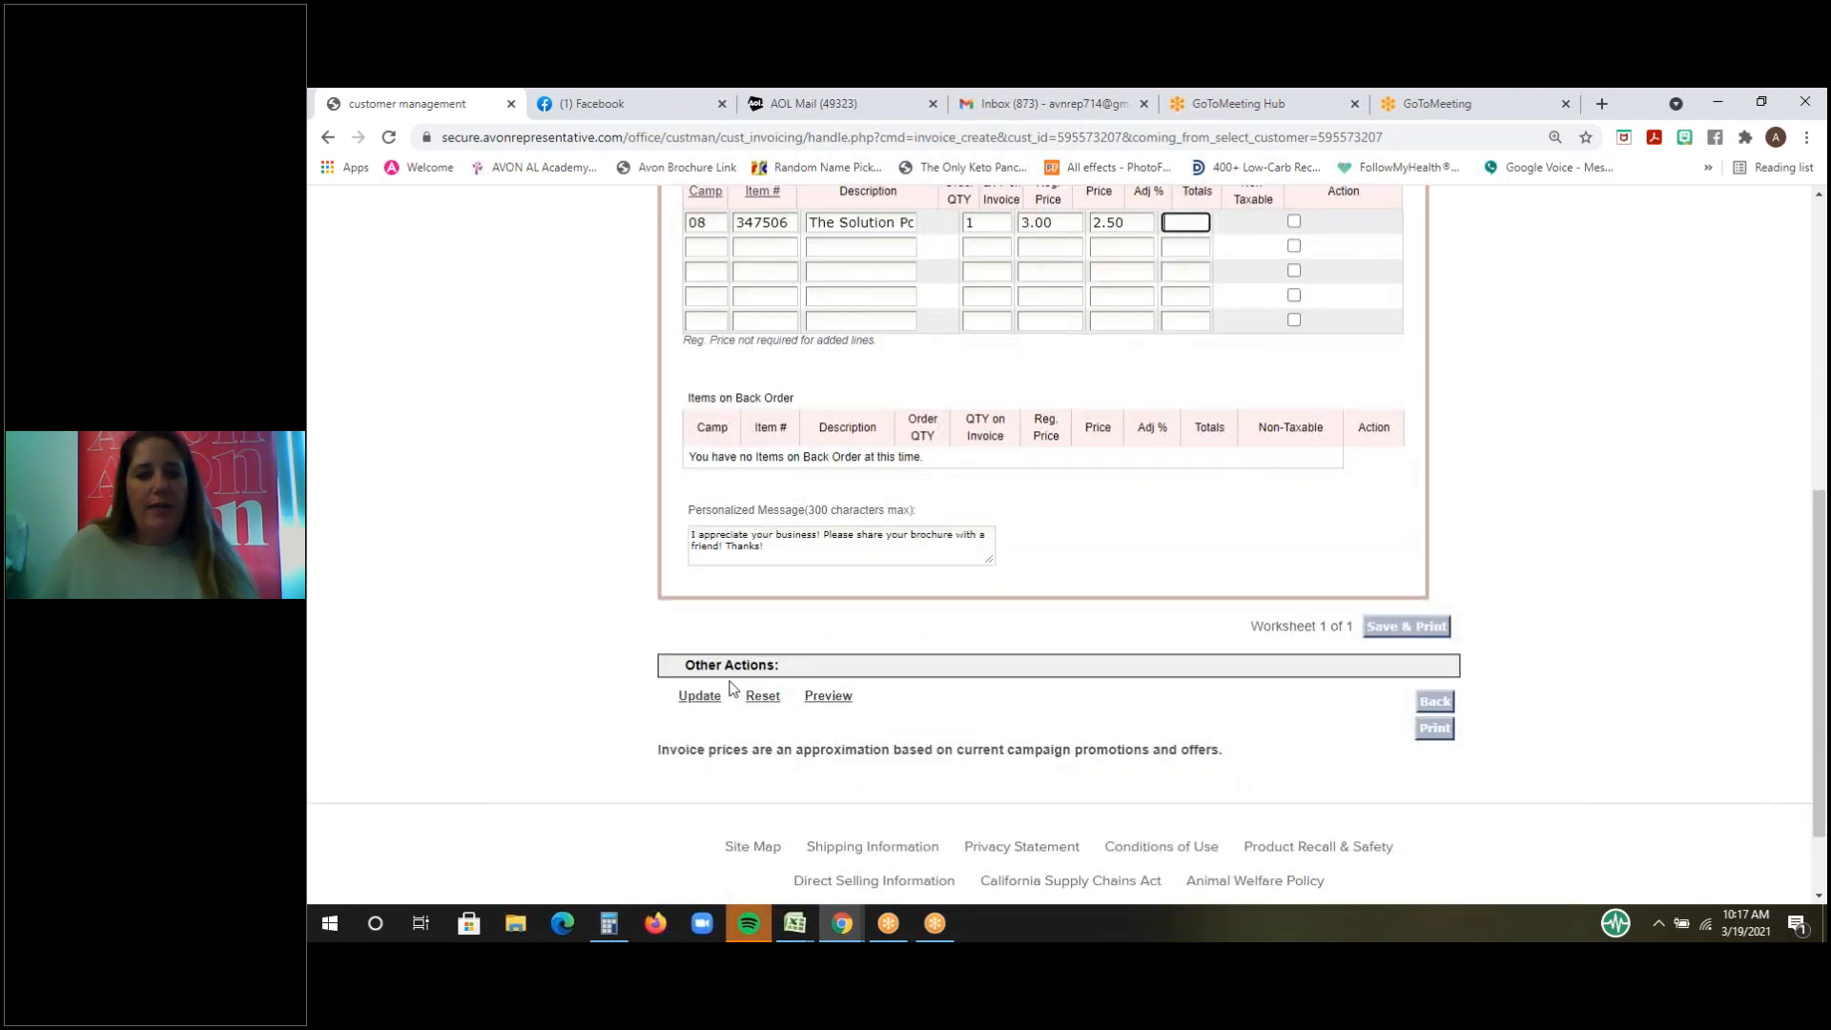
{"action": "left_click", "coordinate": [699, 696]}
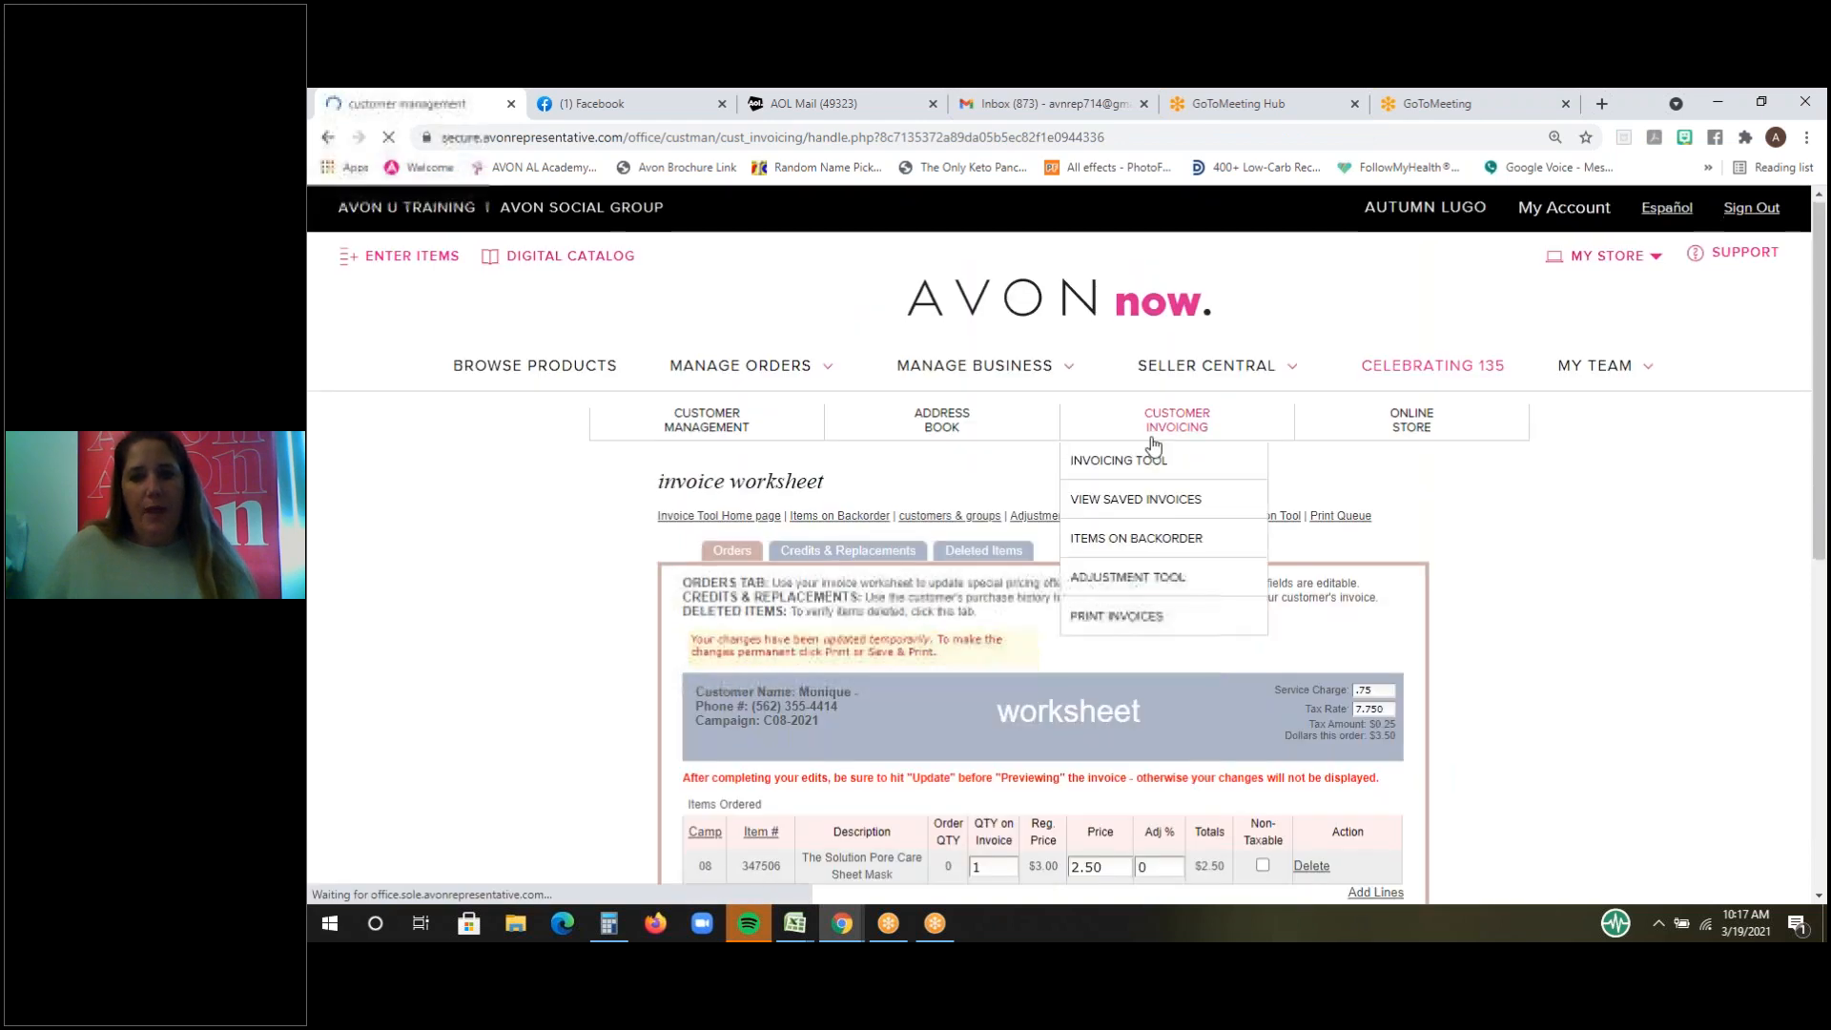
- Preview the customer's invoice, check the sheet mask line, charges and special offer text, and close the preview
{"action": "scroll", "coordinate": [878, 672], "scroll_direction": "down", "scroll_amount": 2}
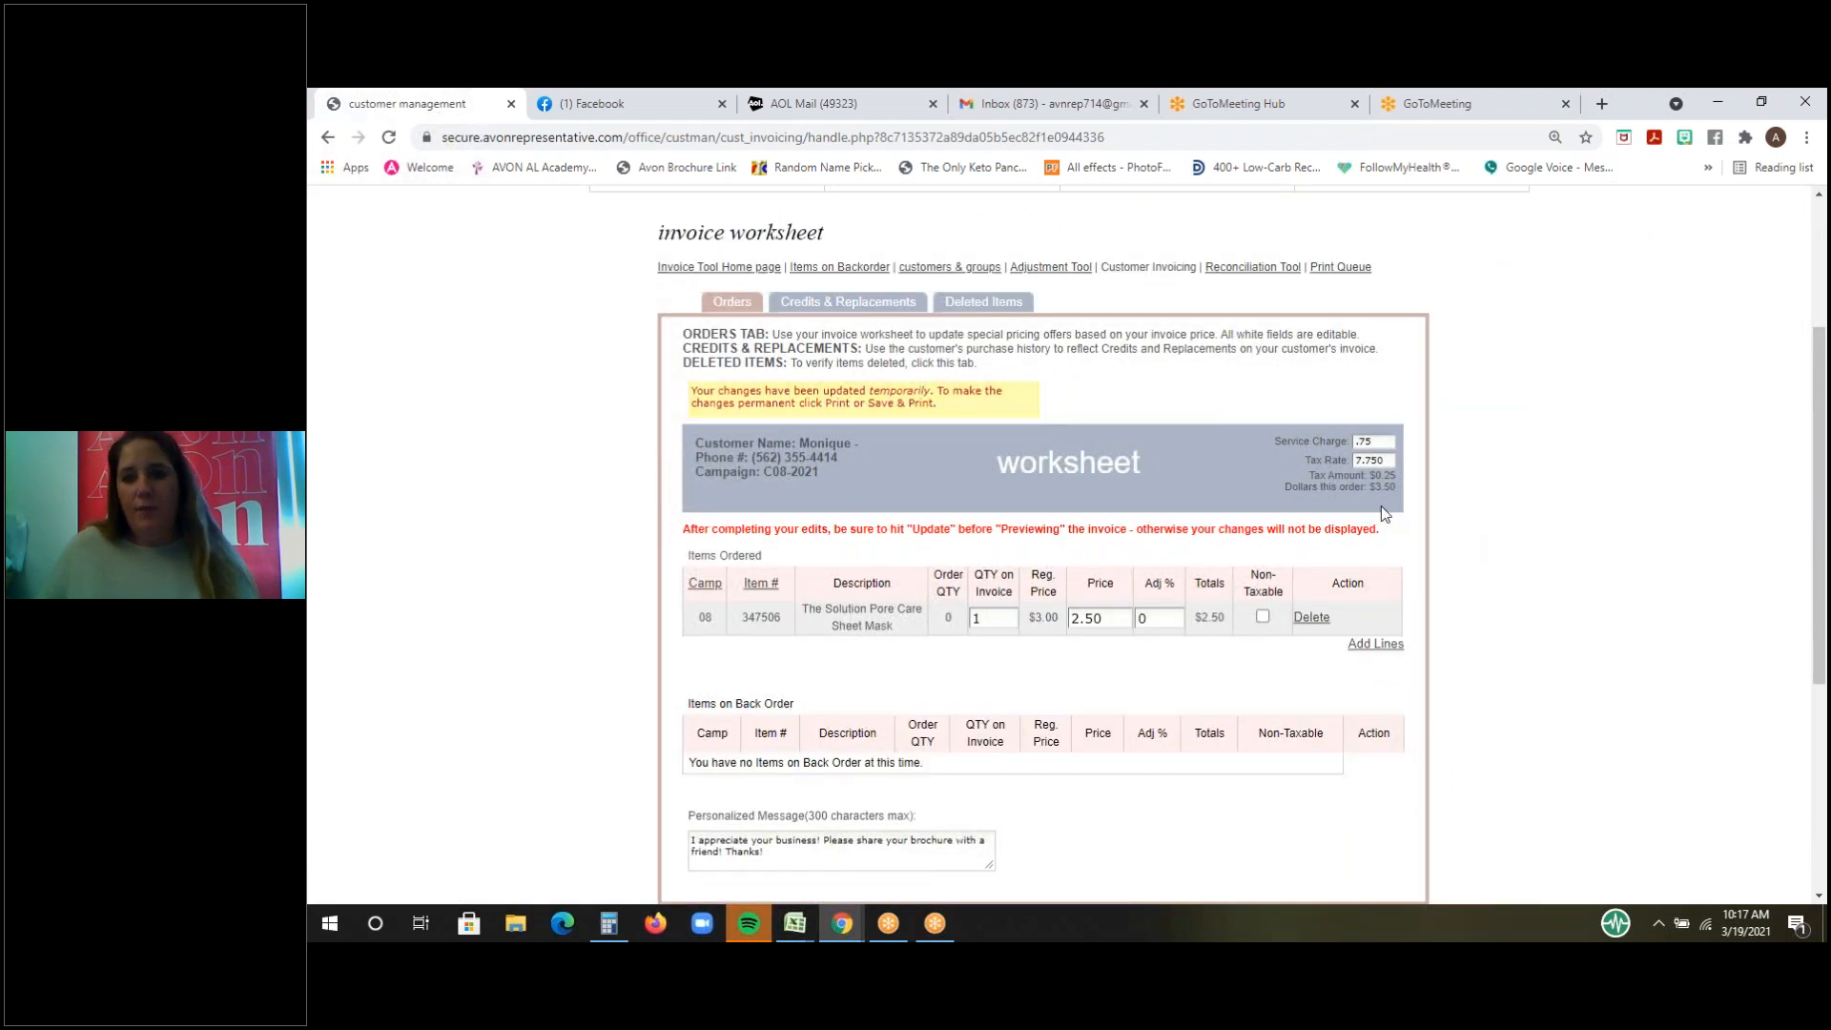
{"action": "scroll", "coordinate": [866, 611], "scroll_direction": "down", "scroll_amount": 2}
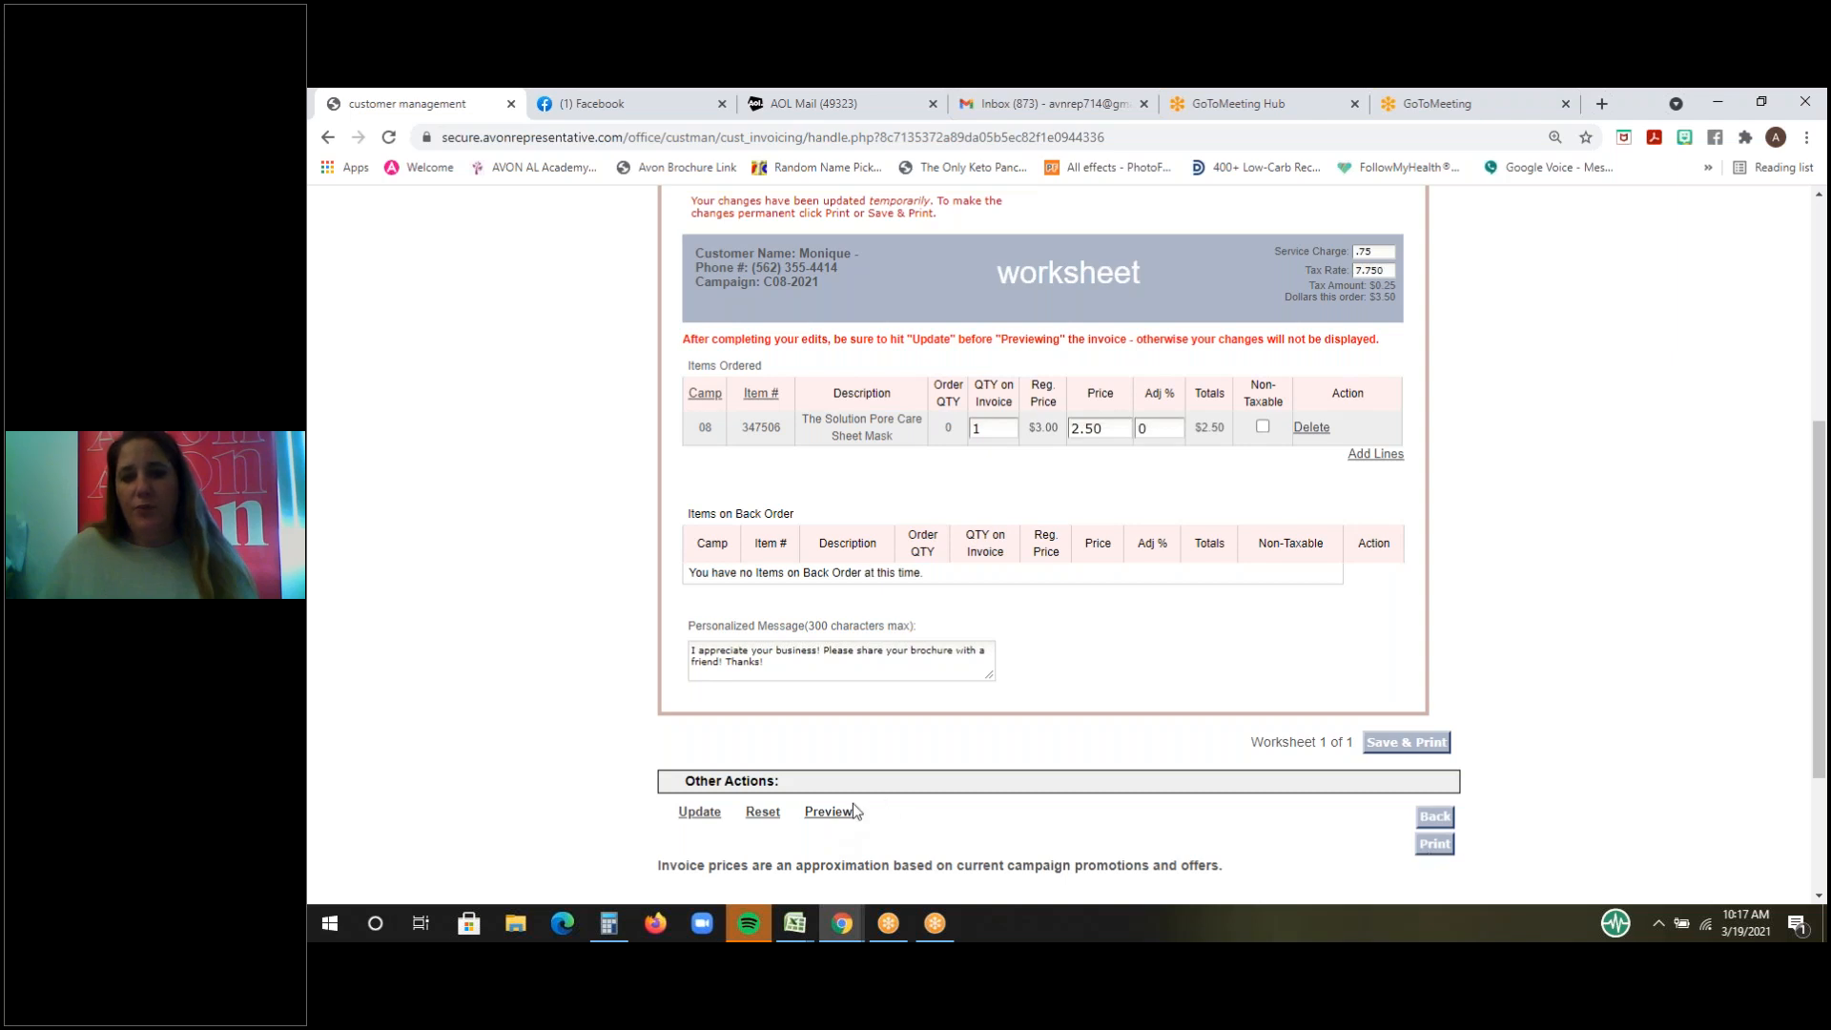
{"action": "left_click", "coordinate": [828, 812]}
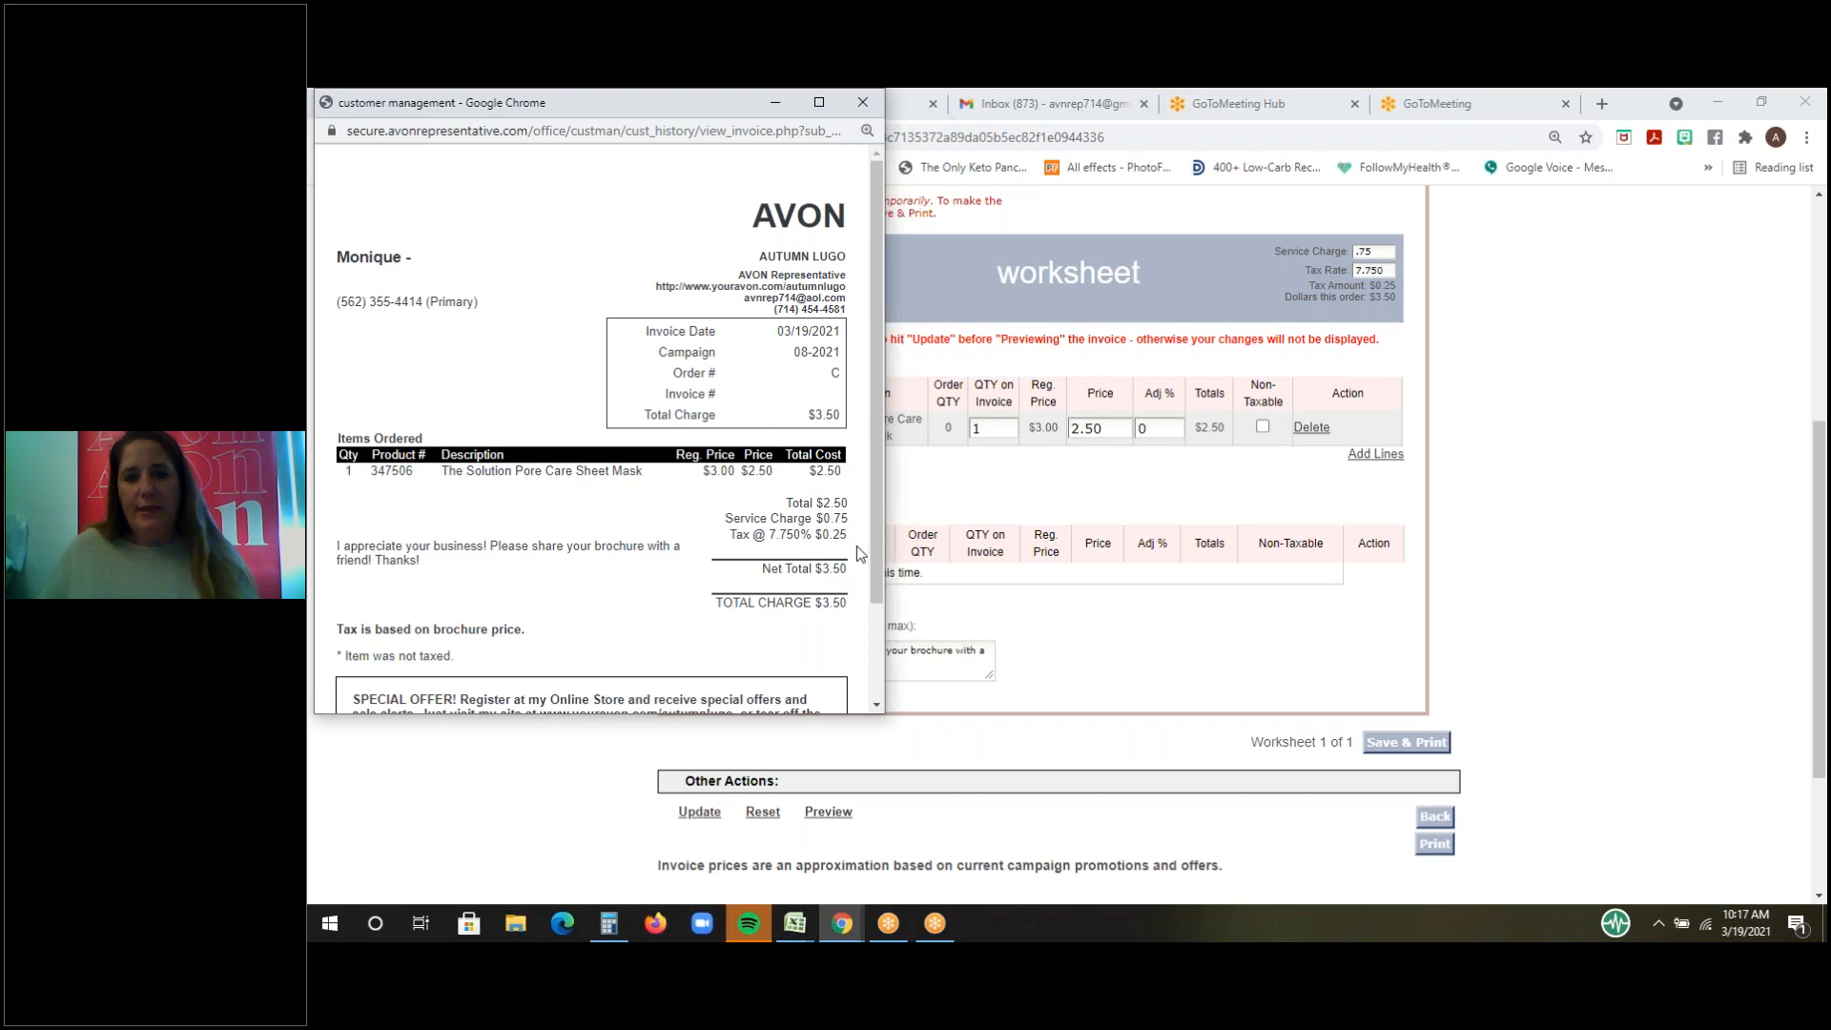
{"action": "scroll", "coordinate": [831, 596], "scroll_direction": "down", "scroll_amount": 3}
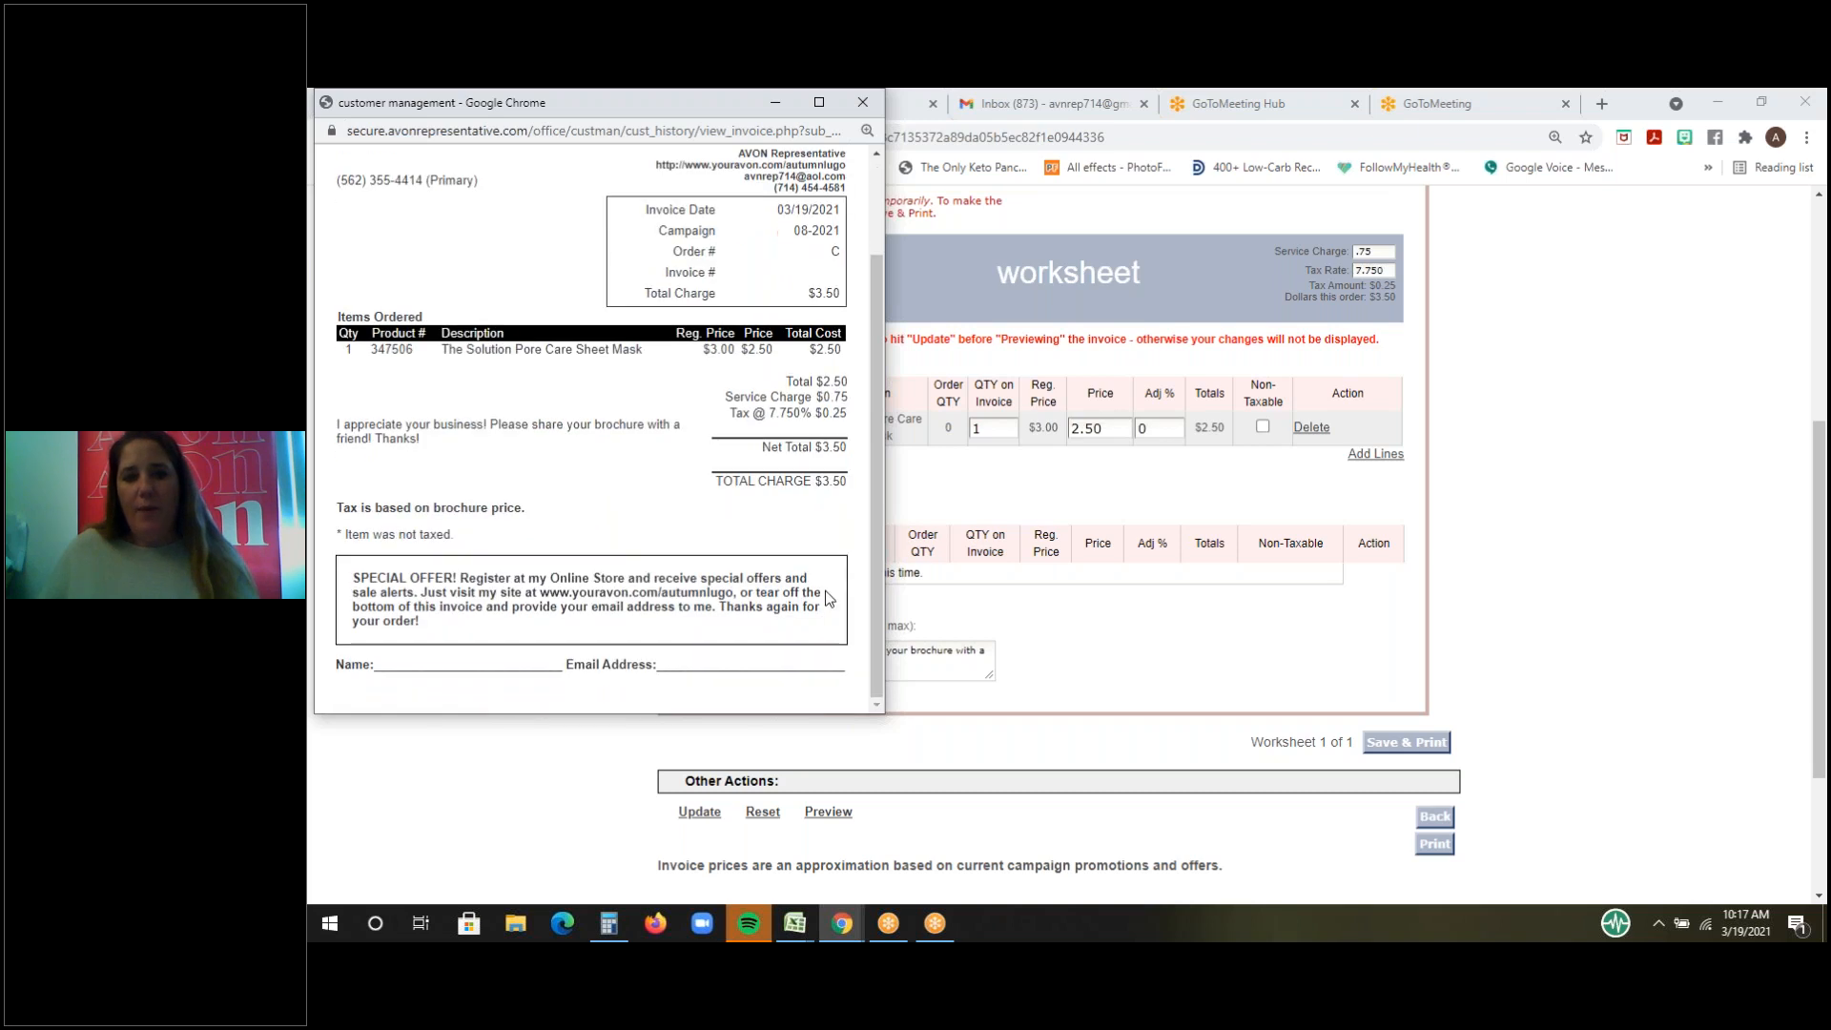
{"action": "scroll", "coordinate": [826, 591], "scroll_direction": "up", "scroll_amount": 3}
{"action": "left_click_drag", "start_coordinate": [662, 107], "coordinate": [654, 237]}
{"action": "left_click", "coordinate": [839, 232]}
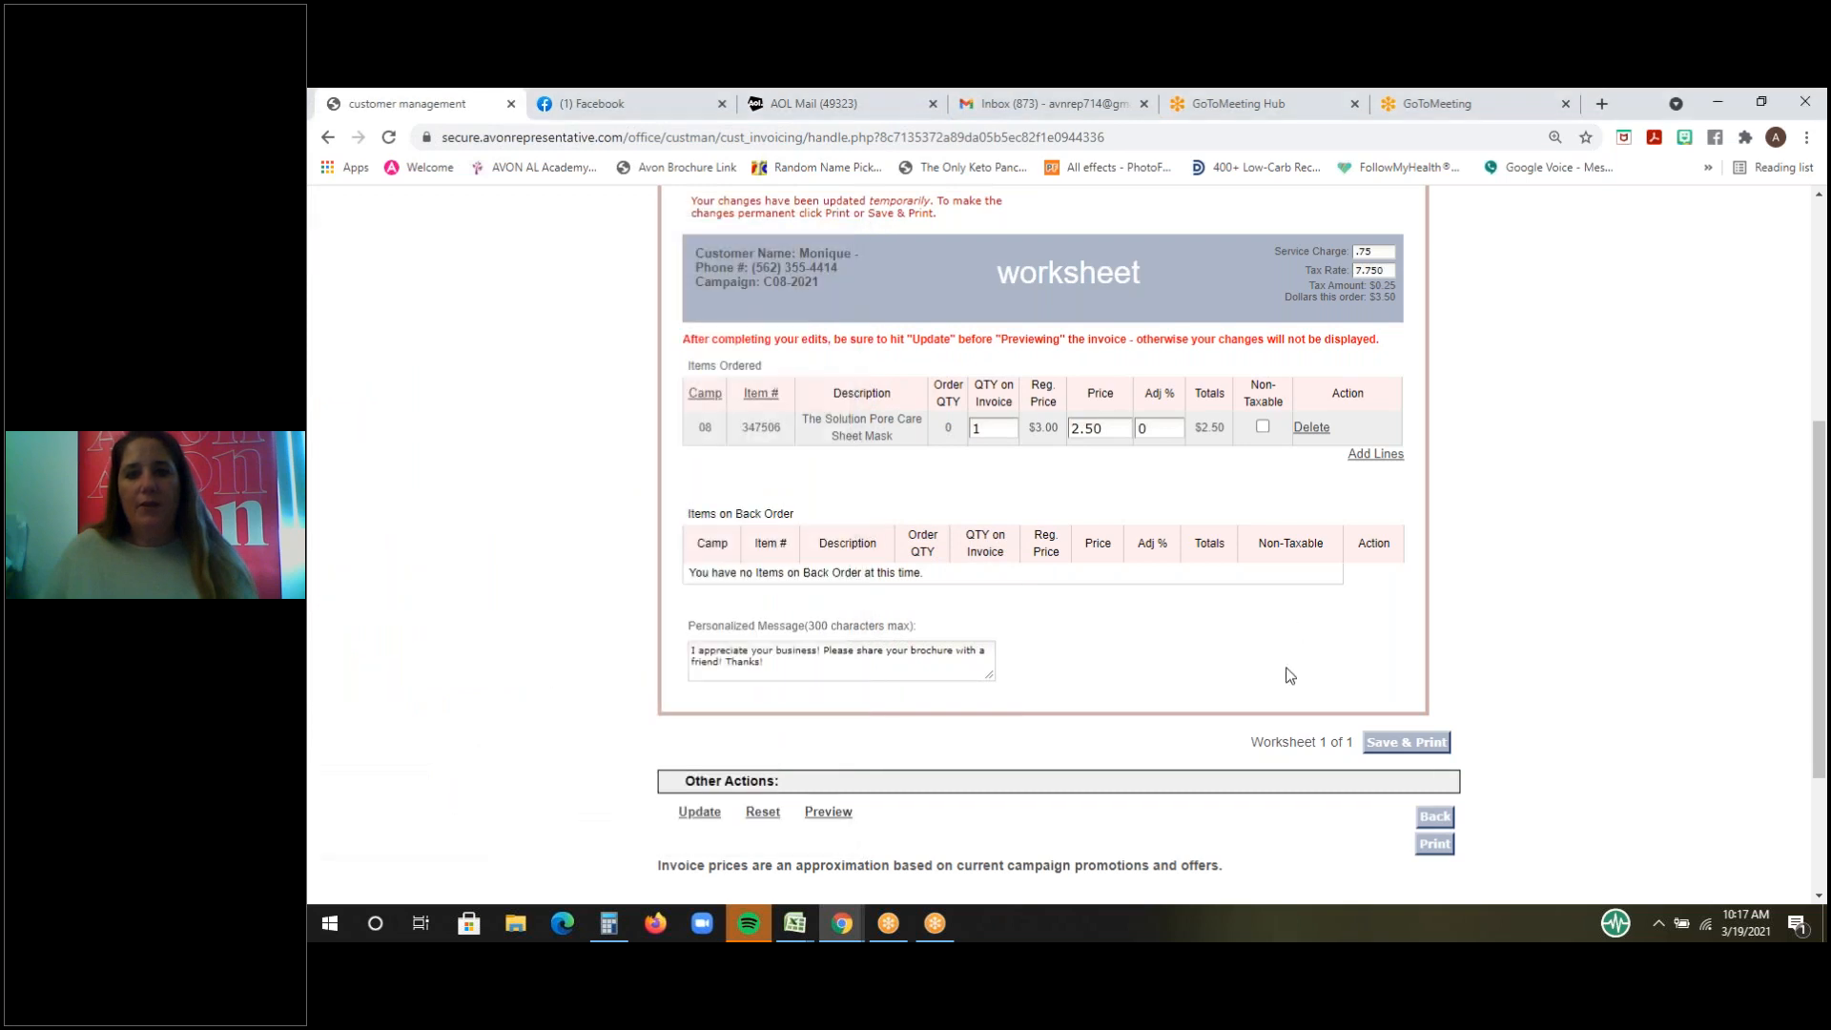
- Delete the sheet mask line from the invoice worksheet
{"action": "left_click", "coordinate": [1311, 426]}
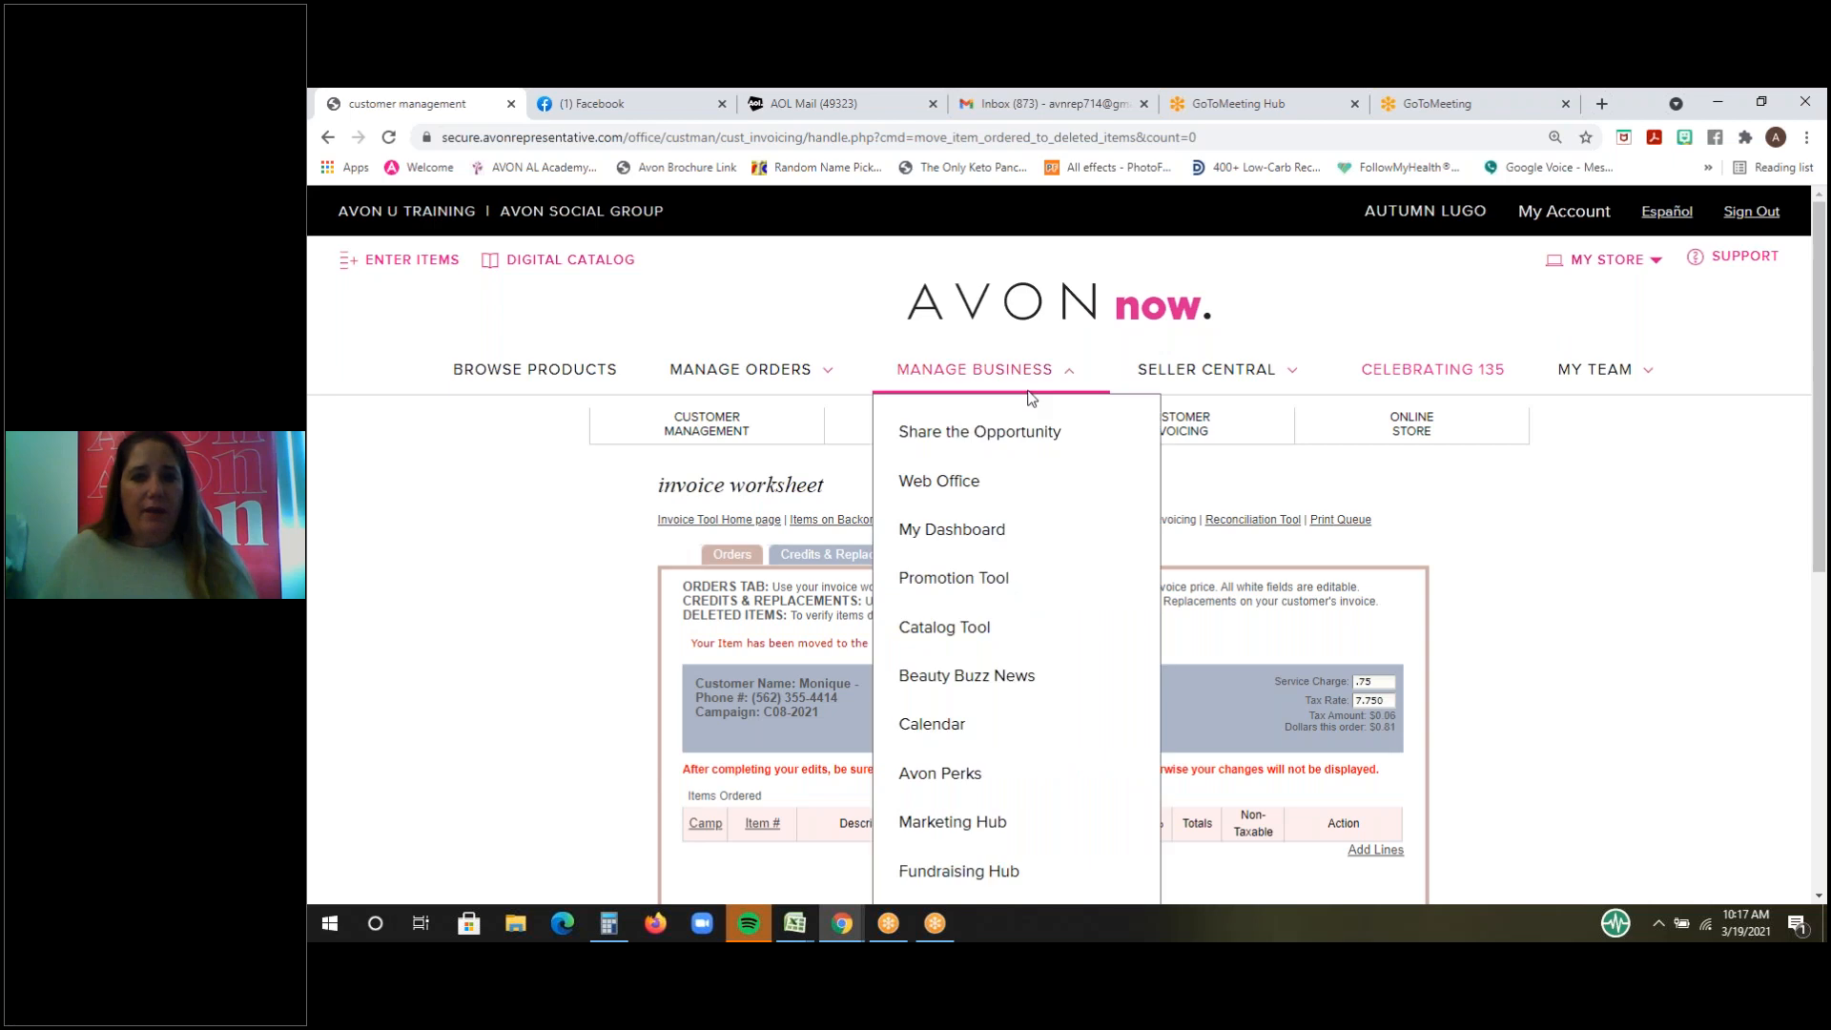
- Open the customer purchase history page from the customer management tools
{"action": "mouse_move", "coordinate": [1111, 434]}
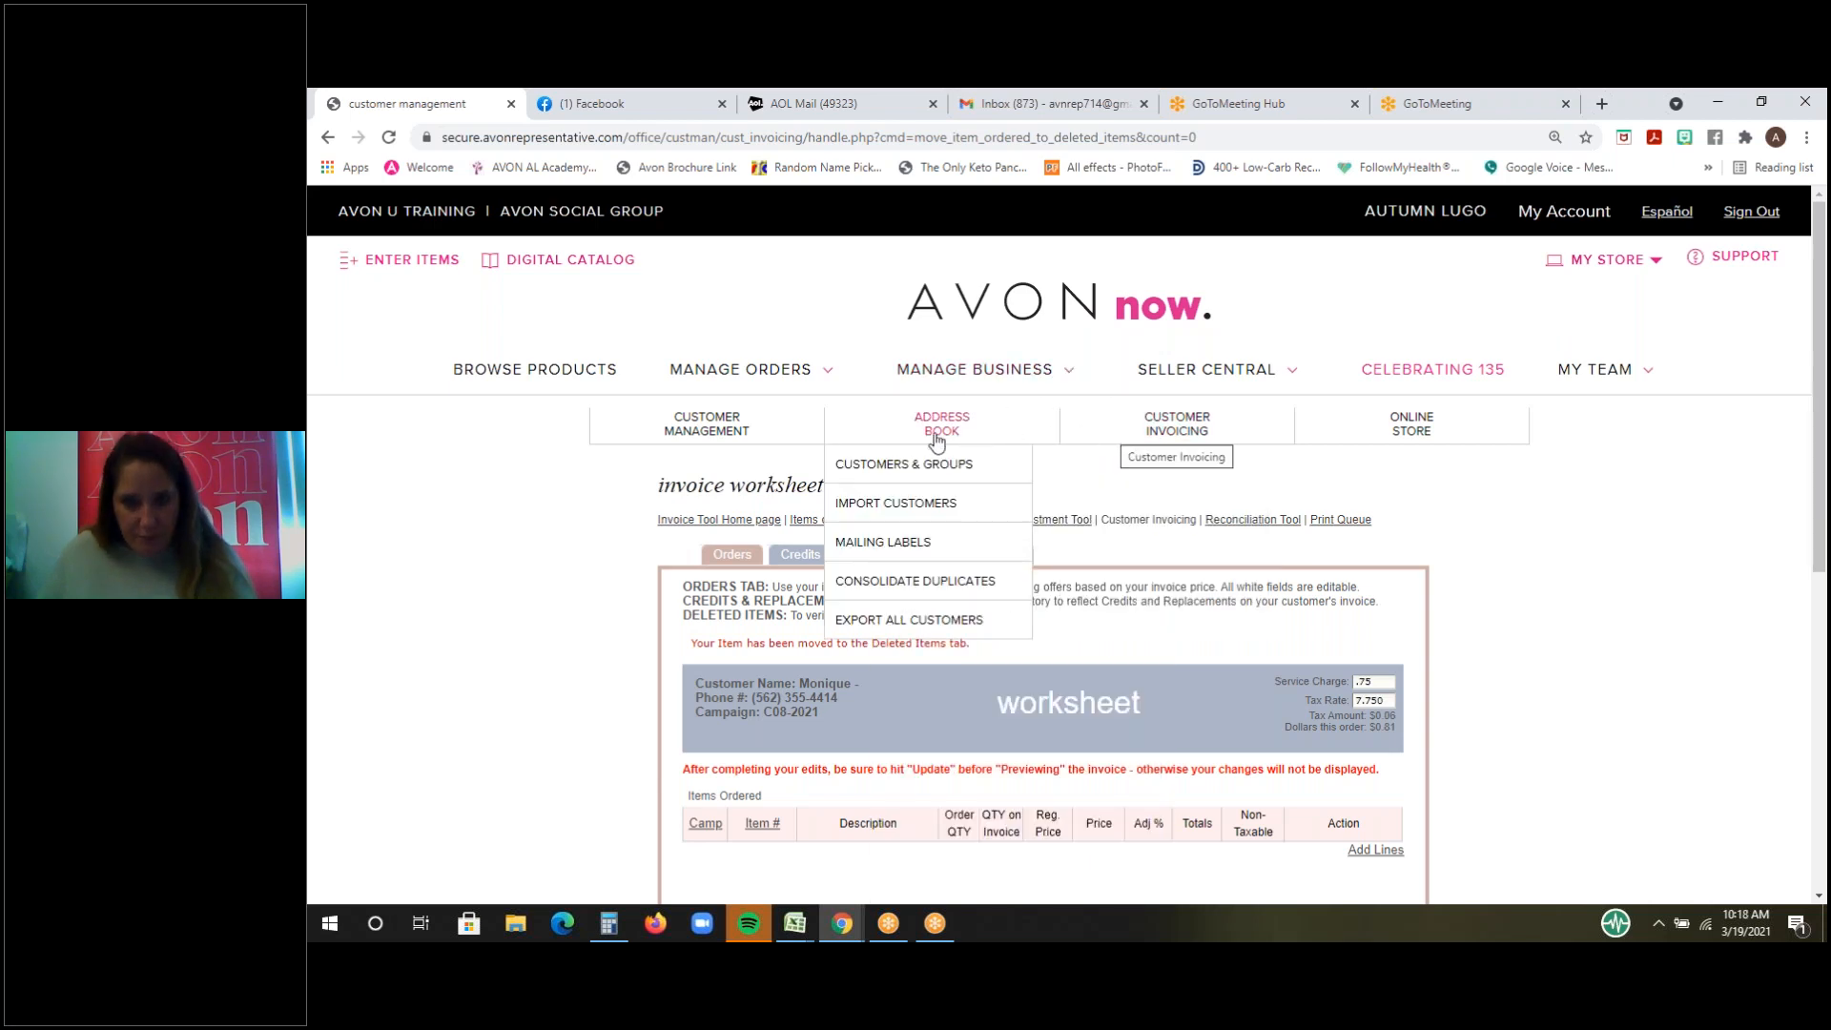
{"action": "mouse_move", "coordinate": [668, 434]}
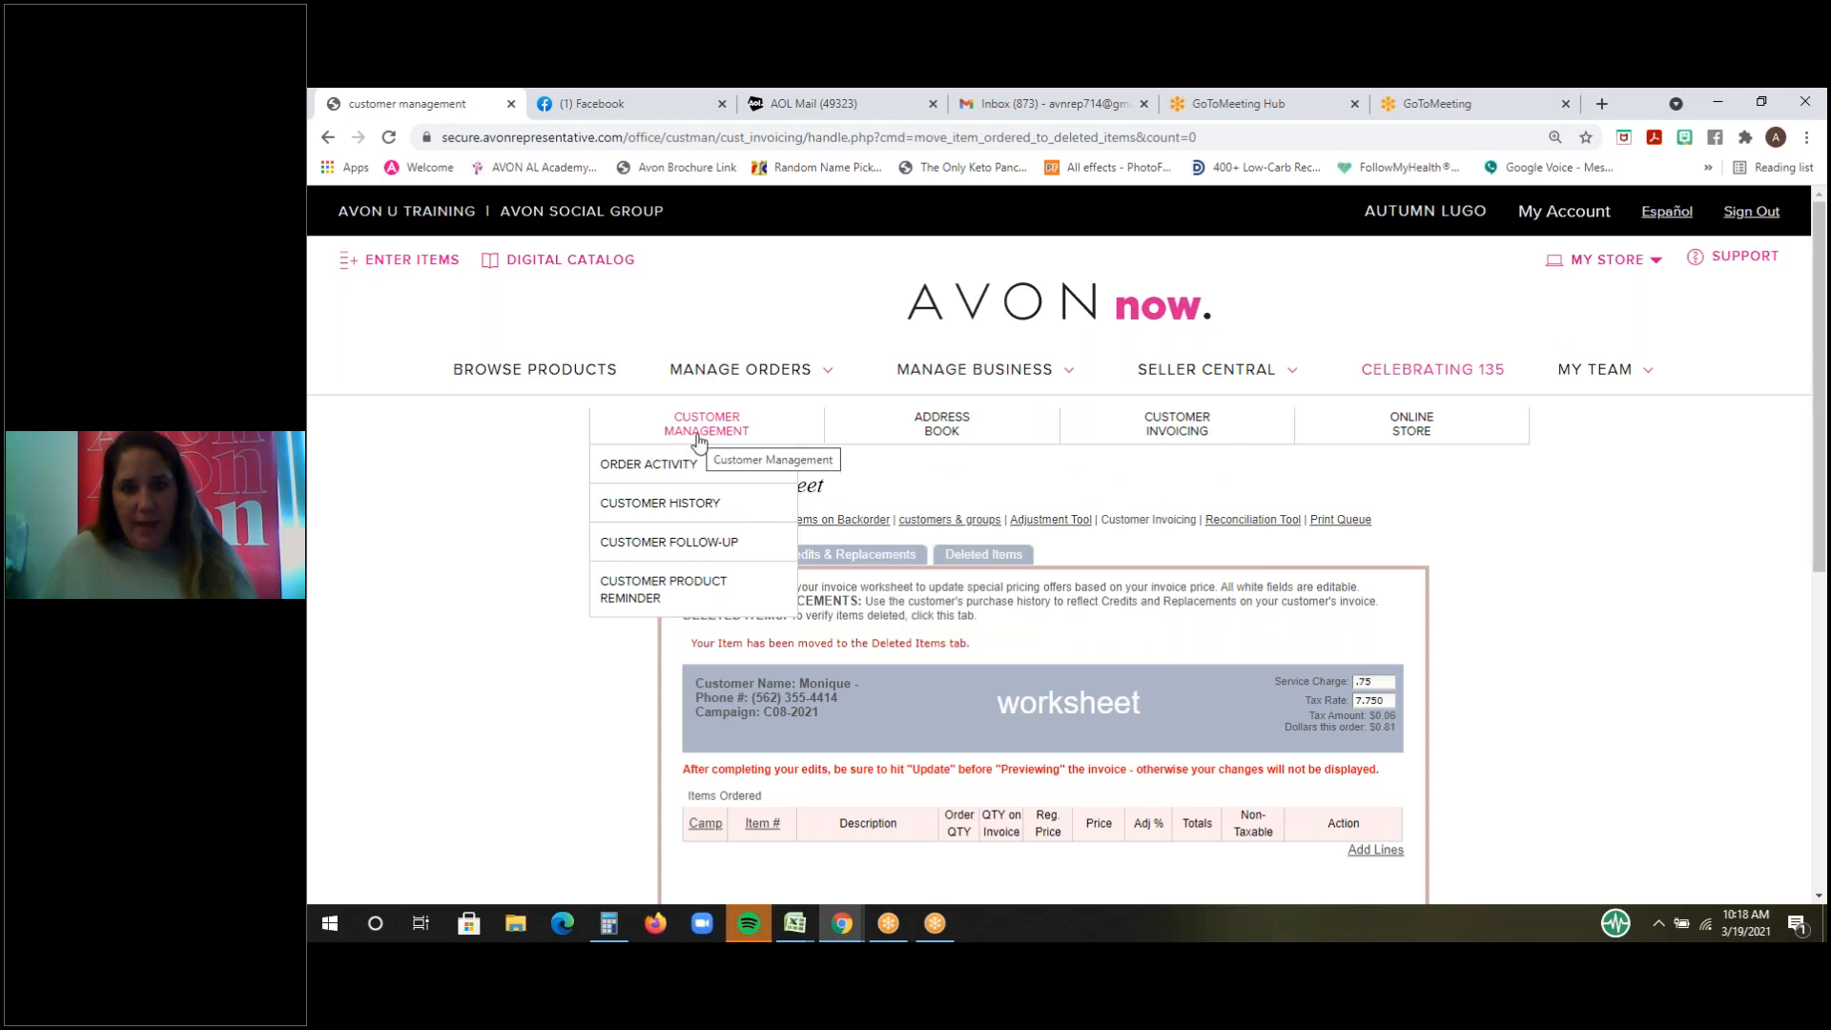
{"action": "left_click", "coordinate": [679, 511]}
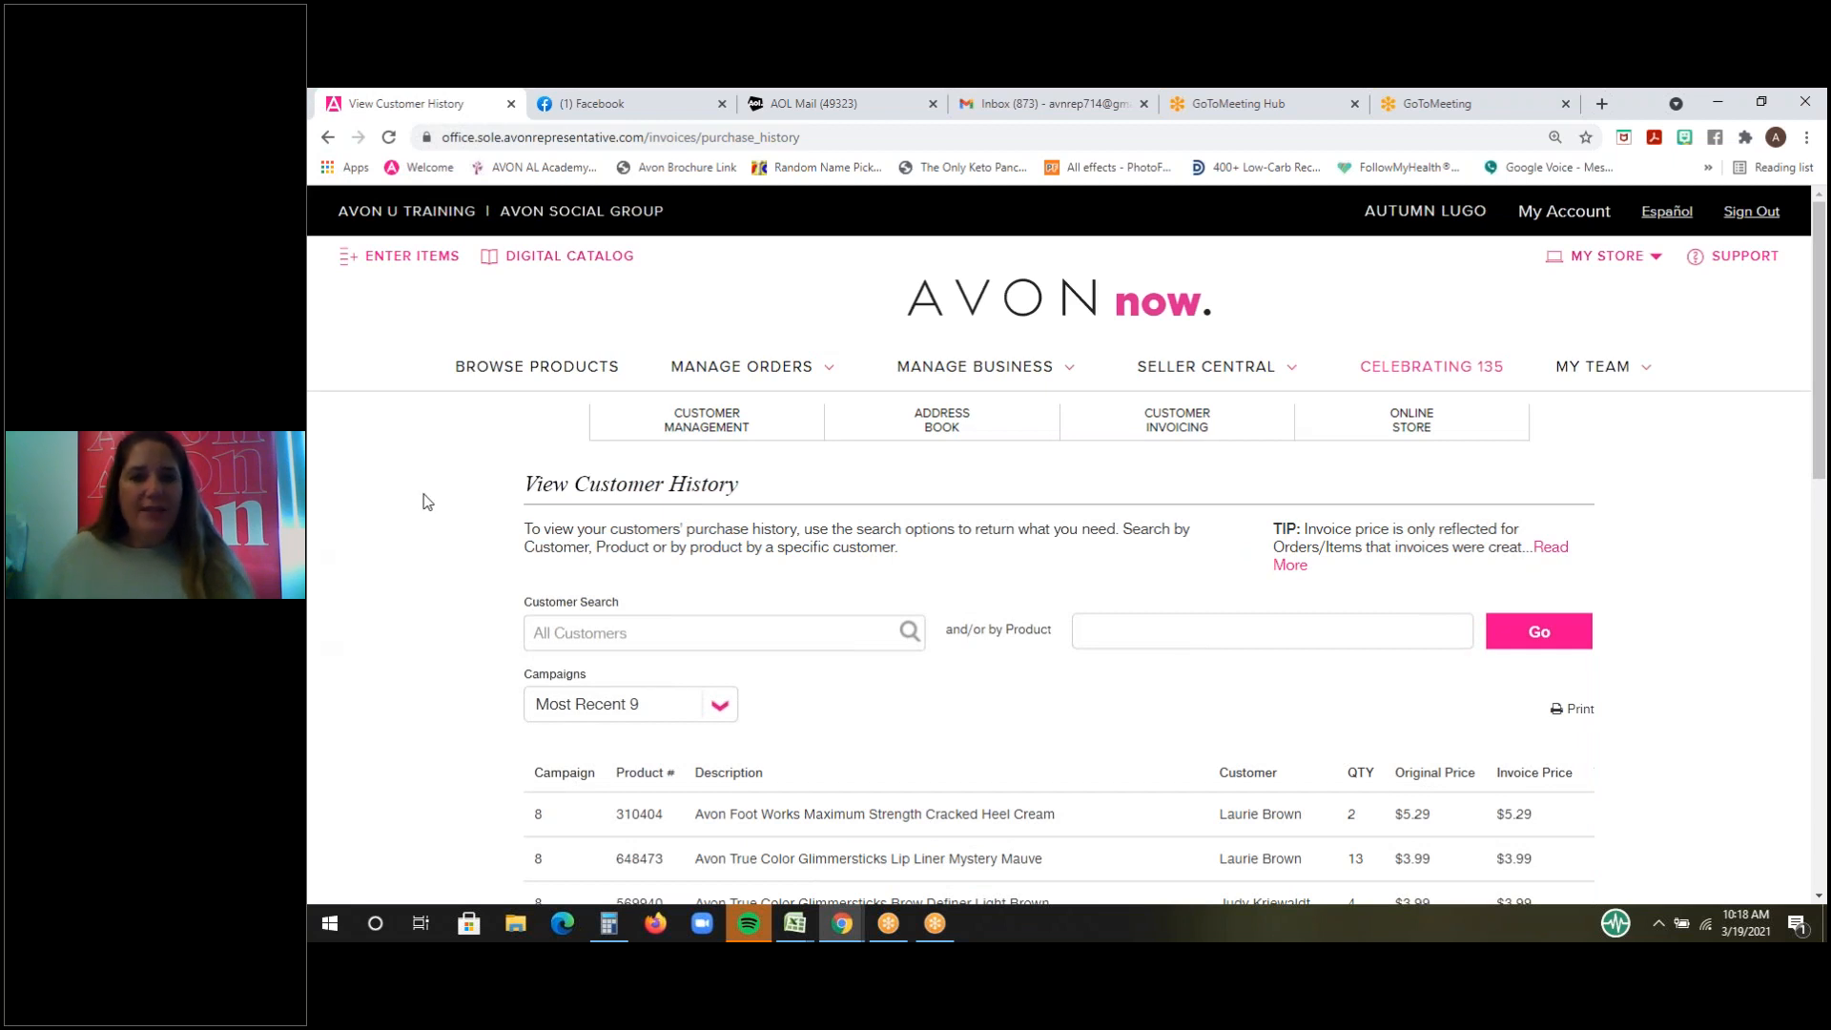
{"action": "scroll", "coordinate": [352, 427], "scroll_direction": "down", "scroll_amount": 2}
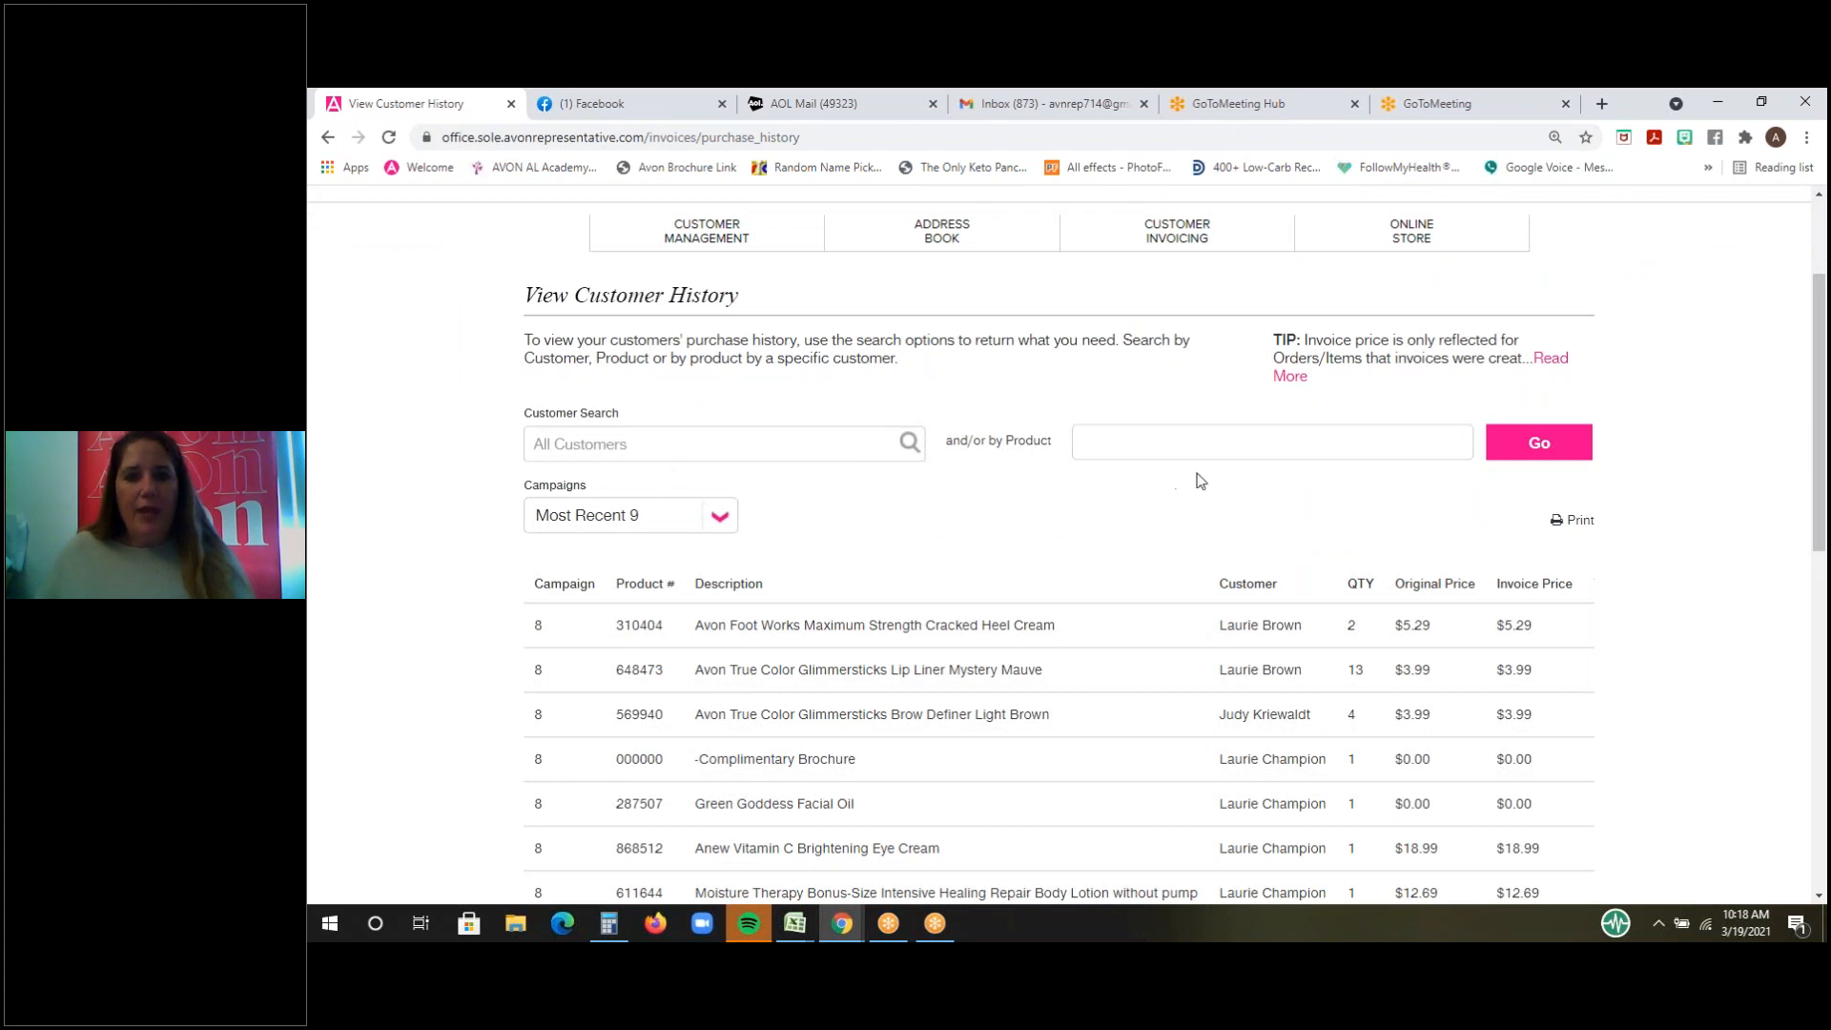
- Search all customers' purchase history for the product "lip conditioner" across the most recent 27 campaigns
{"action": "left_click", "coordinate": [1169, 441]}
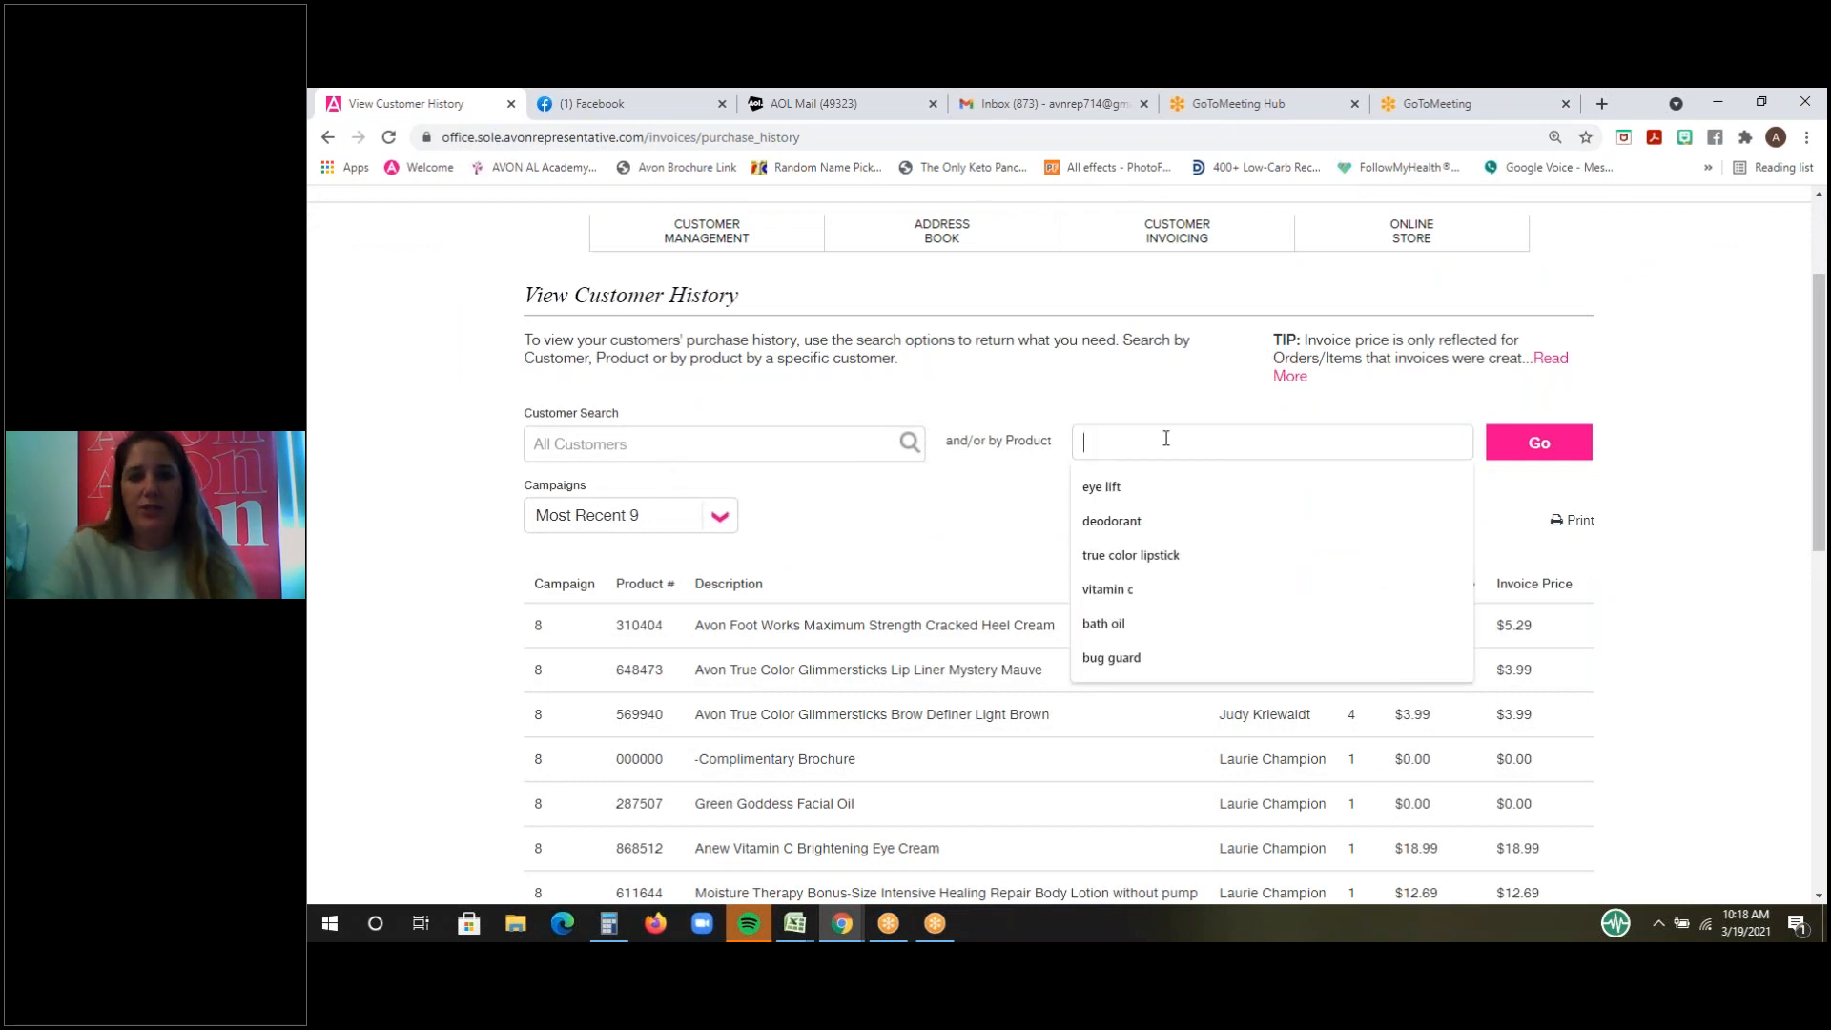
{"action": "type", "text": "lip con"}
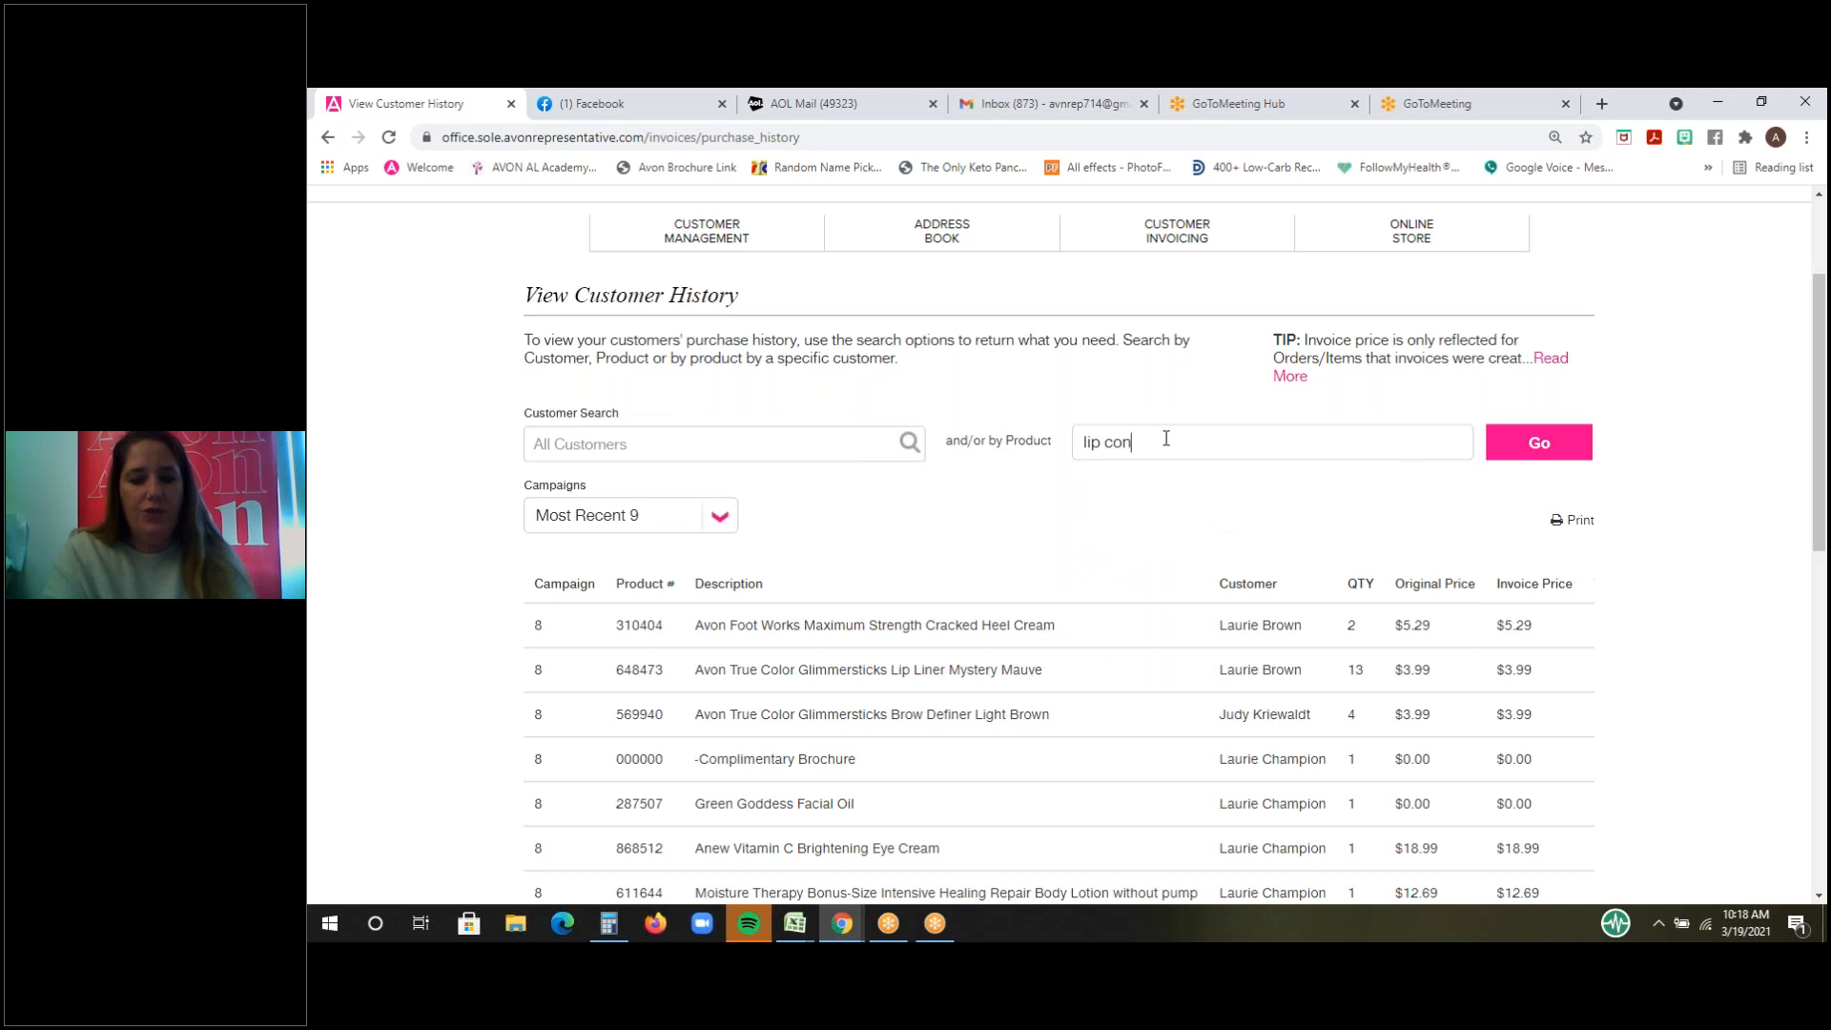
{"action": "type", "text": "ditioner"}
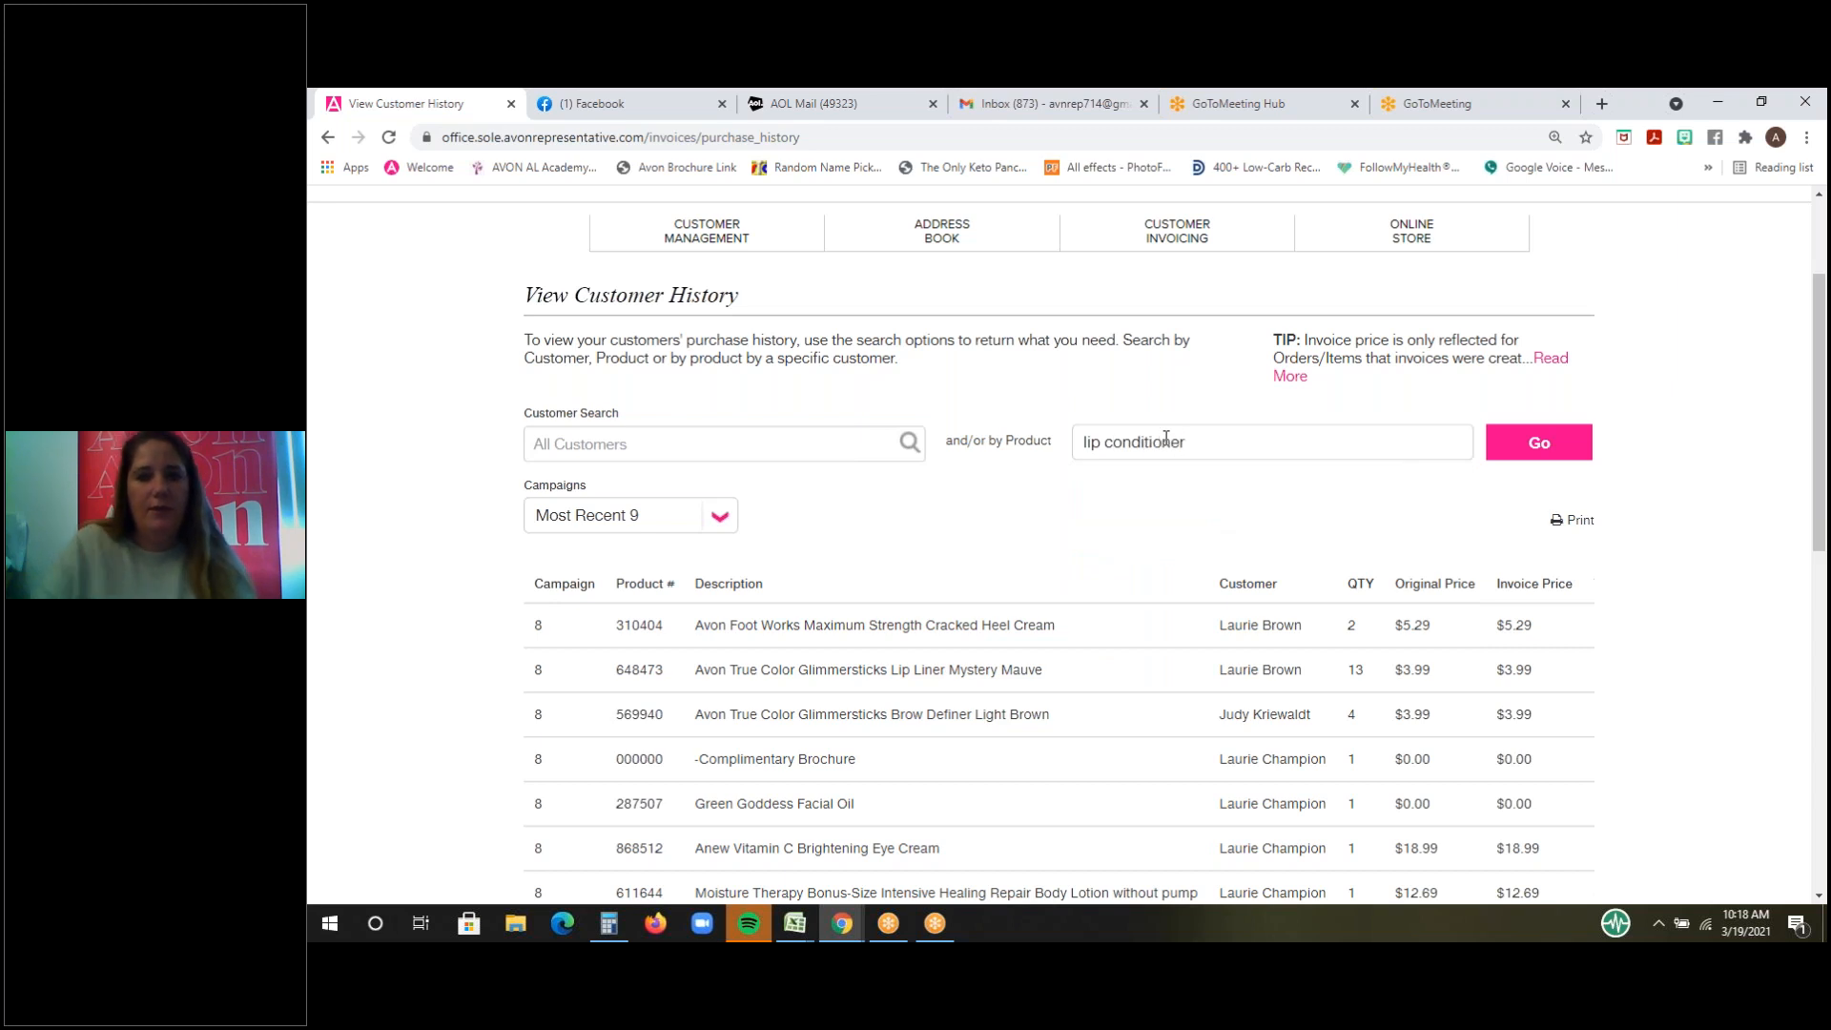
{"action": "left_click", "coordinate": [716, 530]}
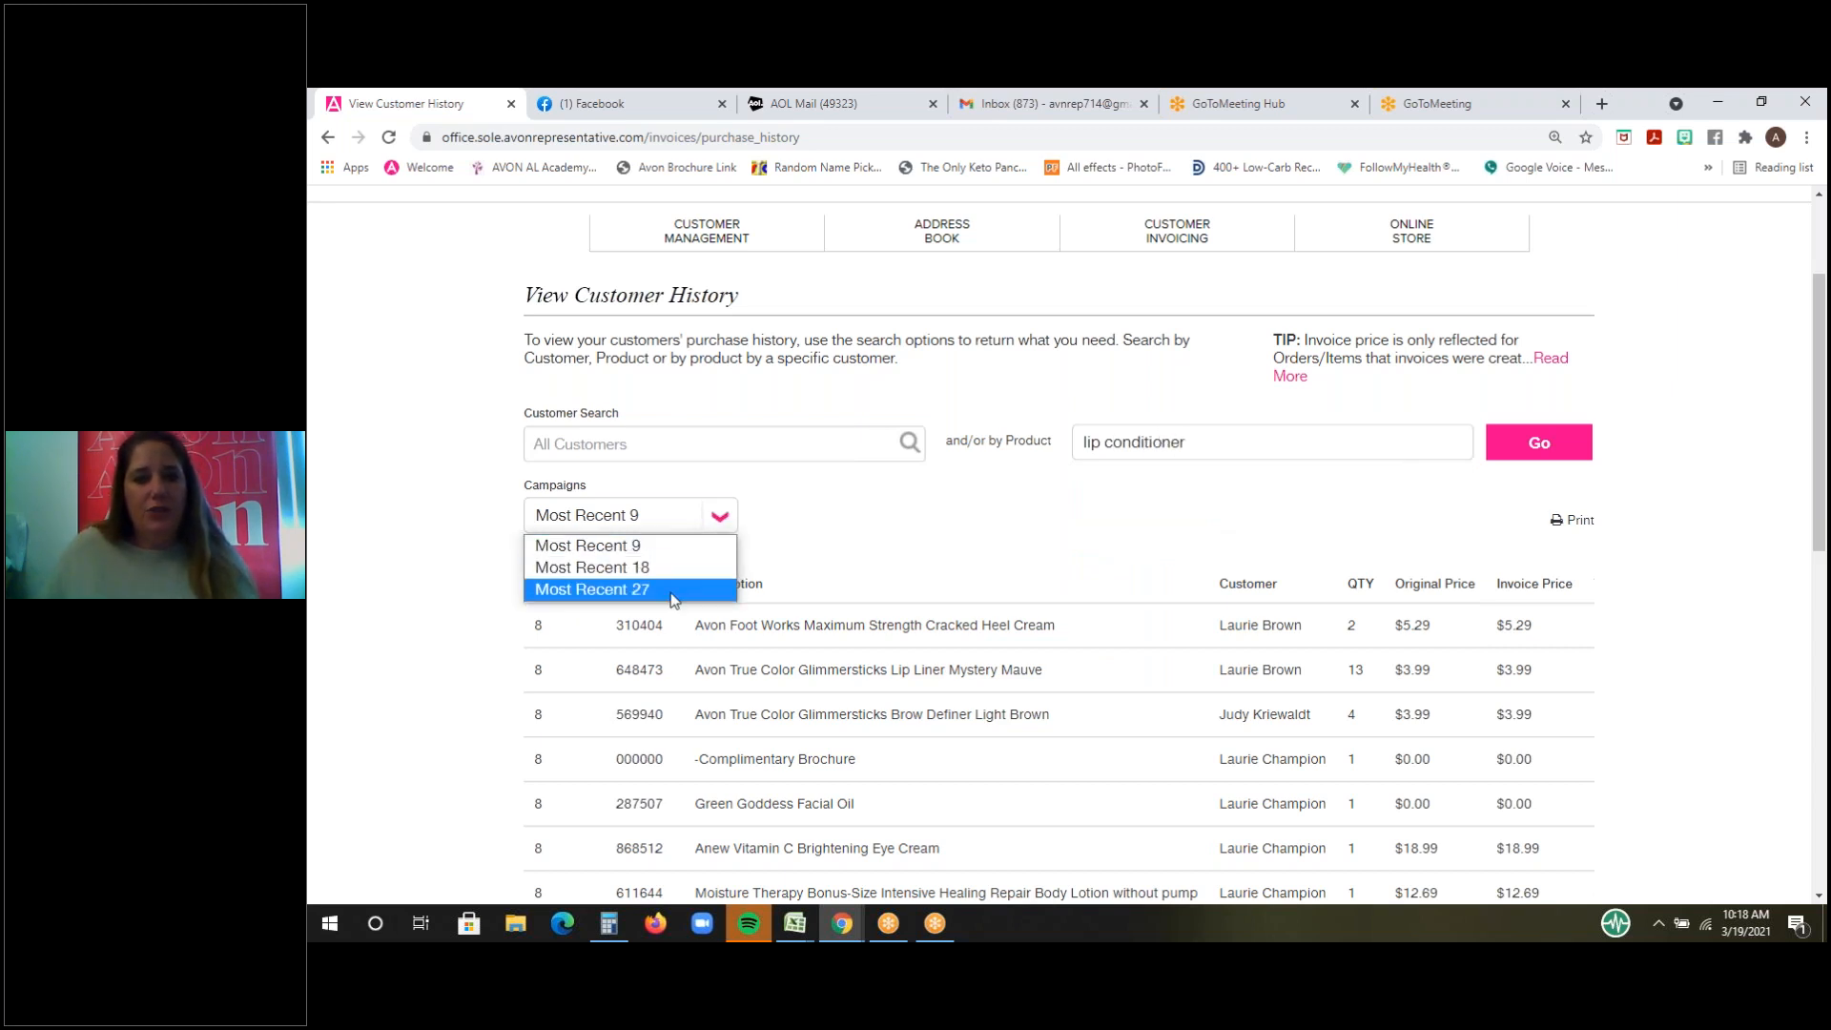
{"action": "left_click", "coordinate": [630, 589]}
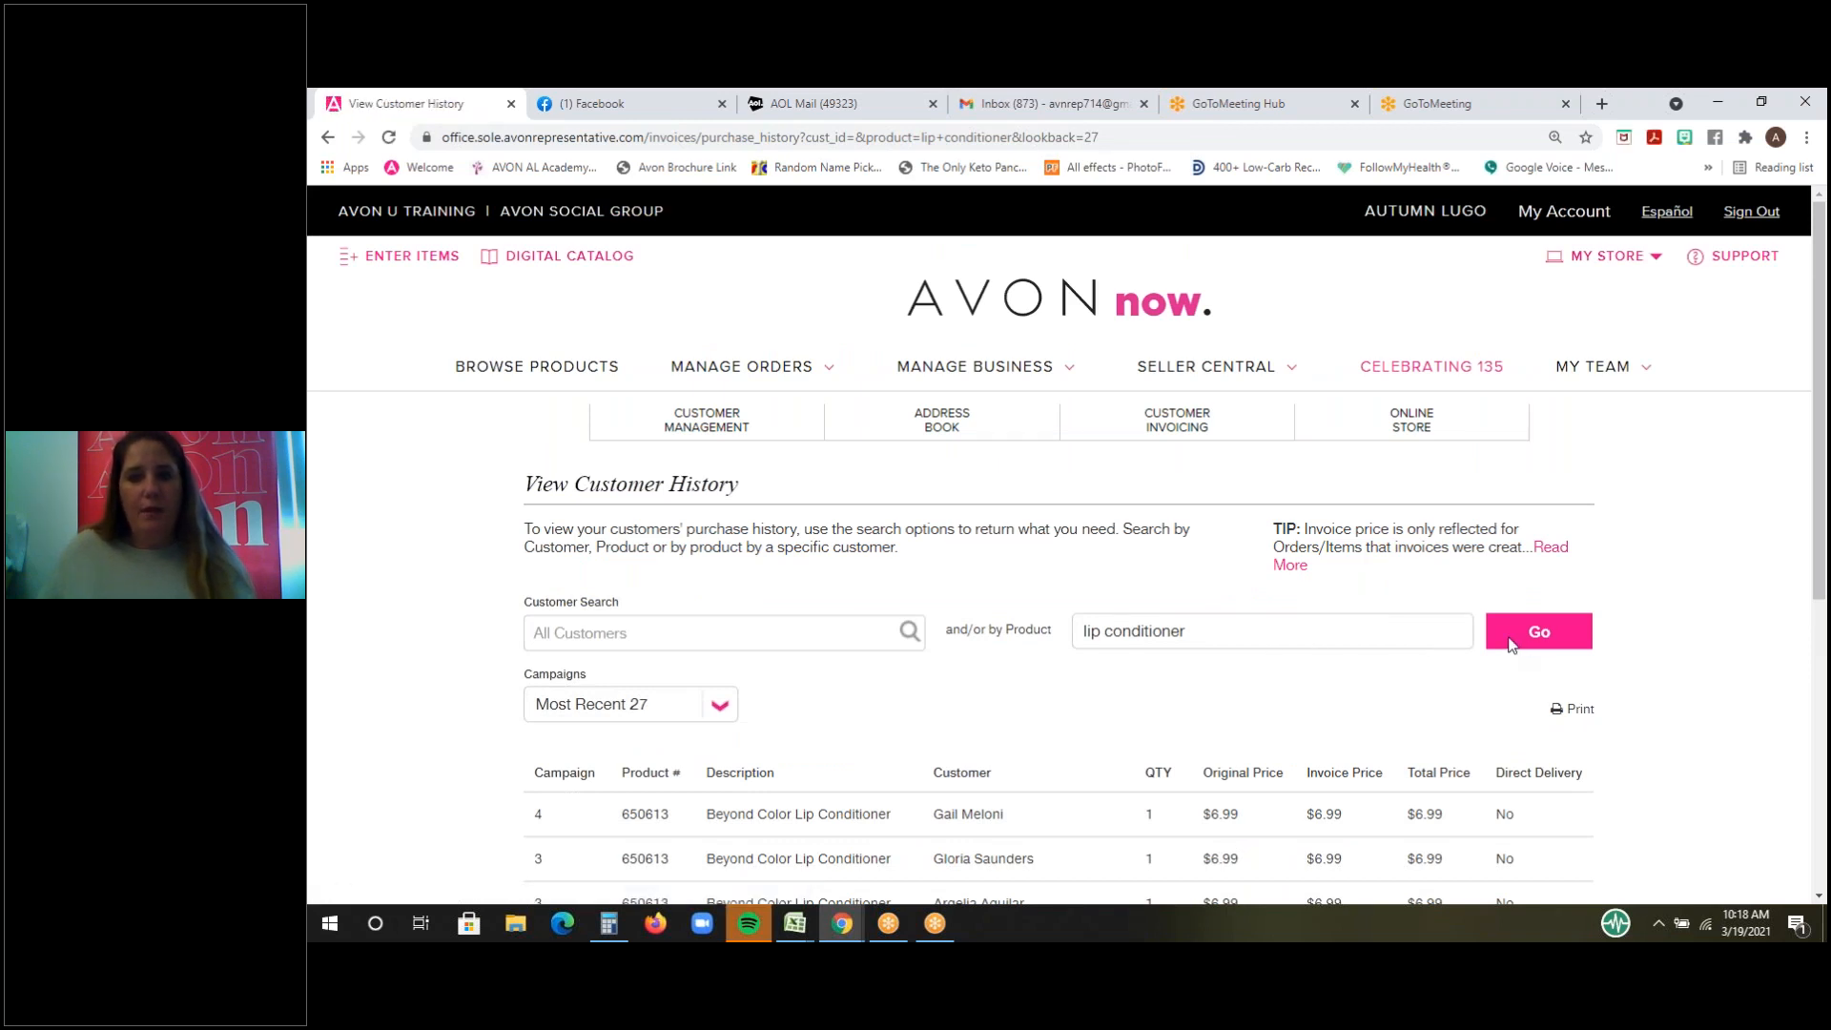
- Review the lip conditioner purchase history, checking the campaigns, customers, quantities, prices and direct delivery entries
{"action": "scroll", "coordinate": [1171, 661], "scroll_direction": "down", "scroll_amount": 4}
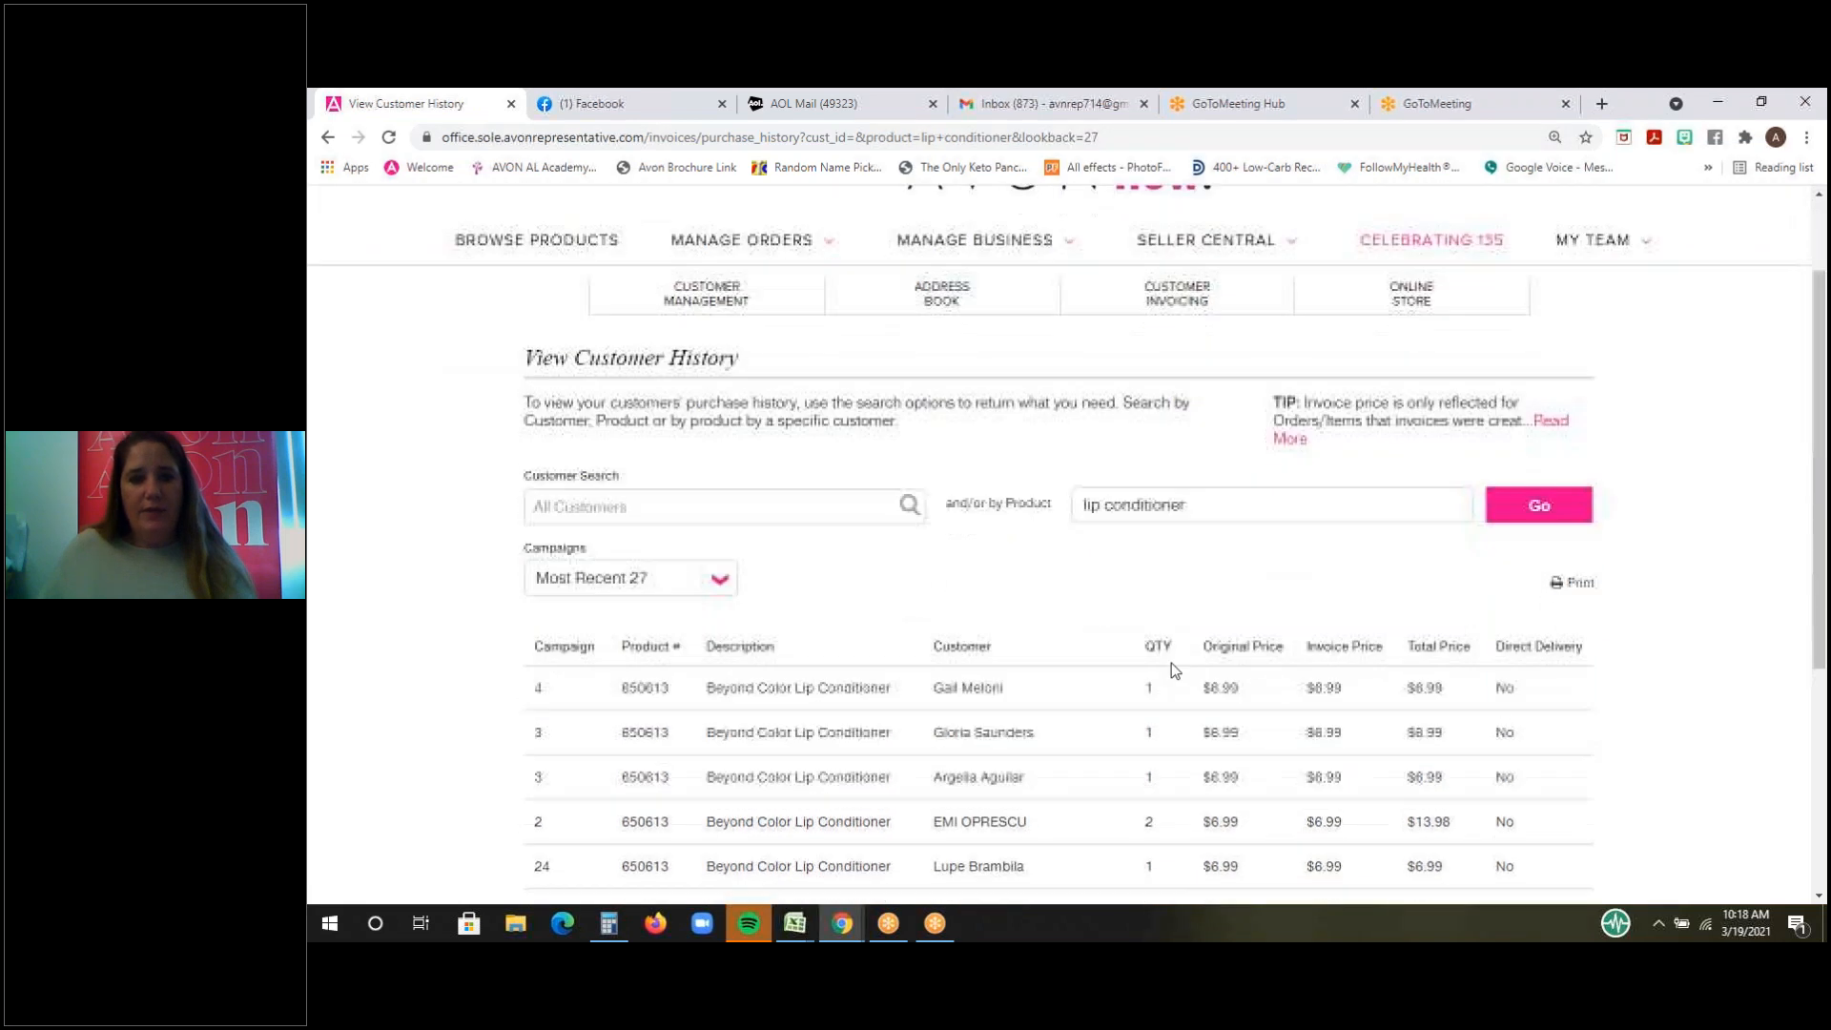
{"action": "scroll", "coordinate": [1171, 662], "scroll_direction": "down", "scroll_amount": 2}
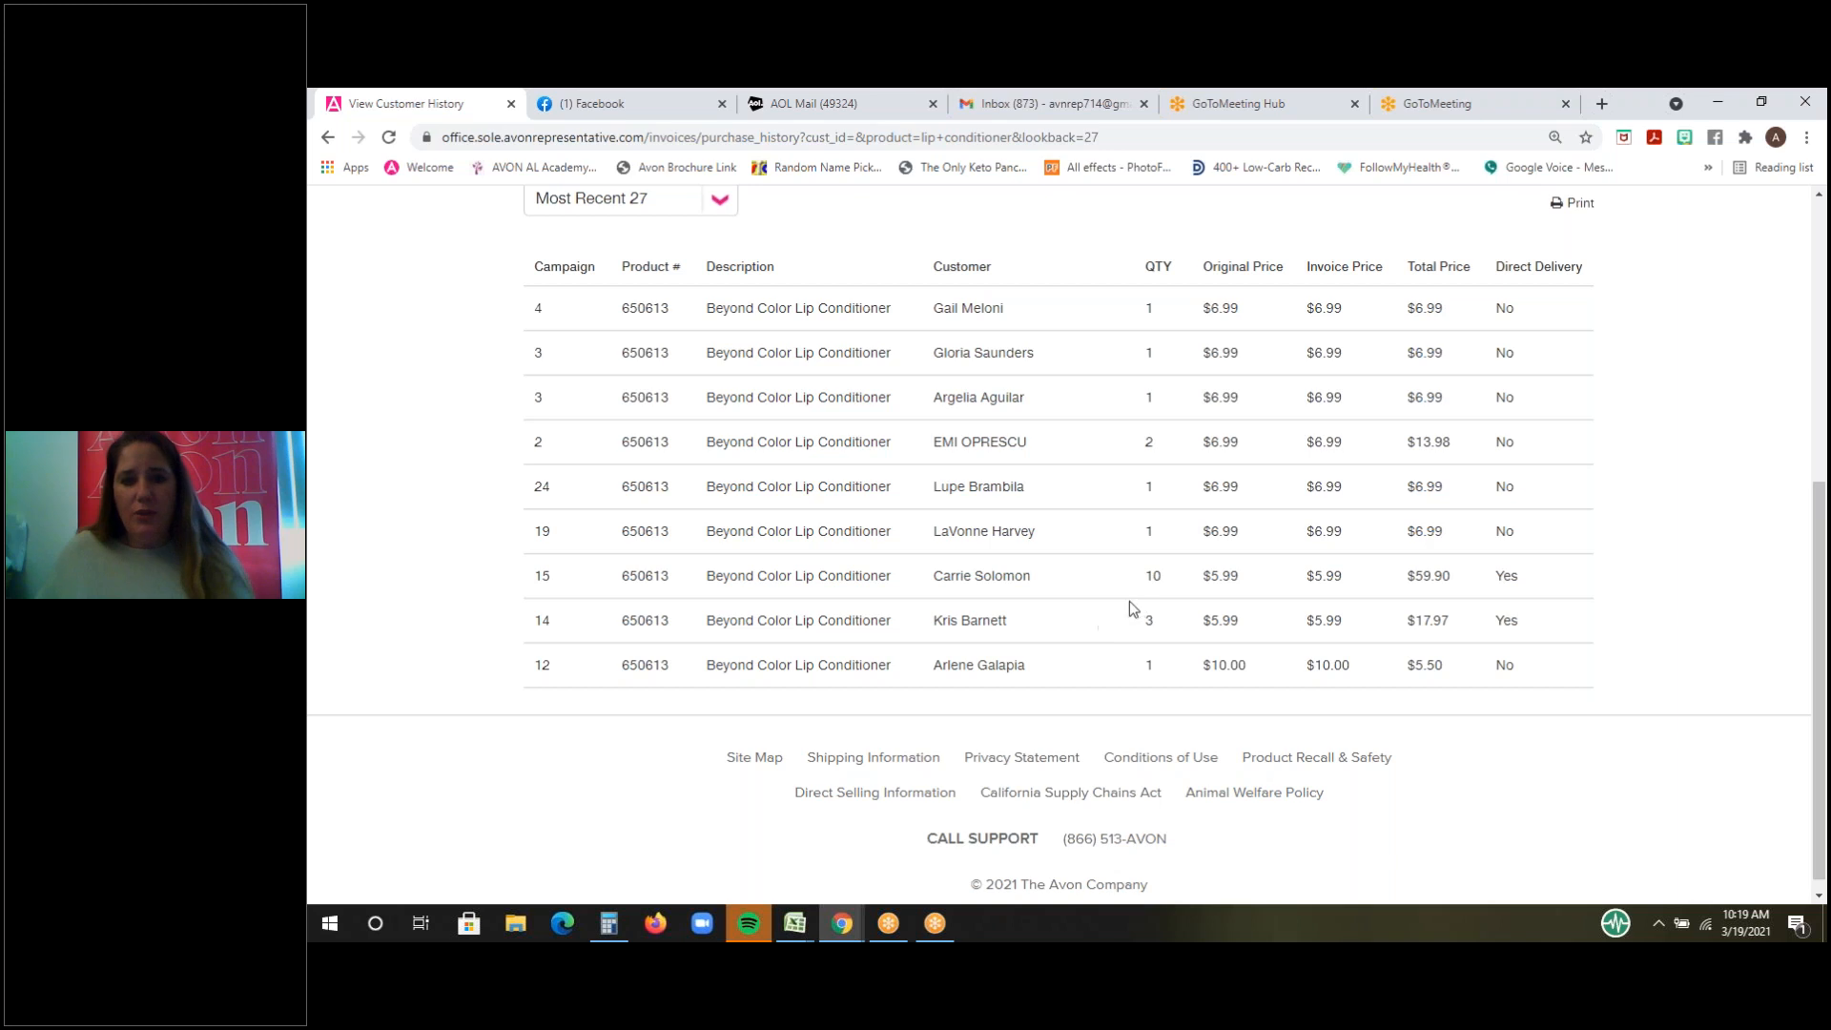
{"action": "scroll", "coordinate": [1167, 582], "scroll_direction": "up", "scroll_amount": 2}
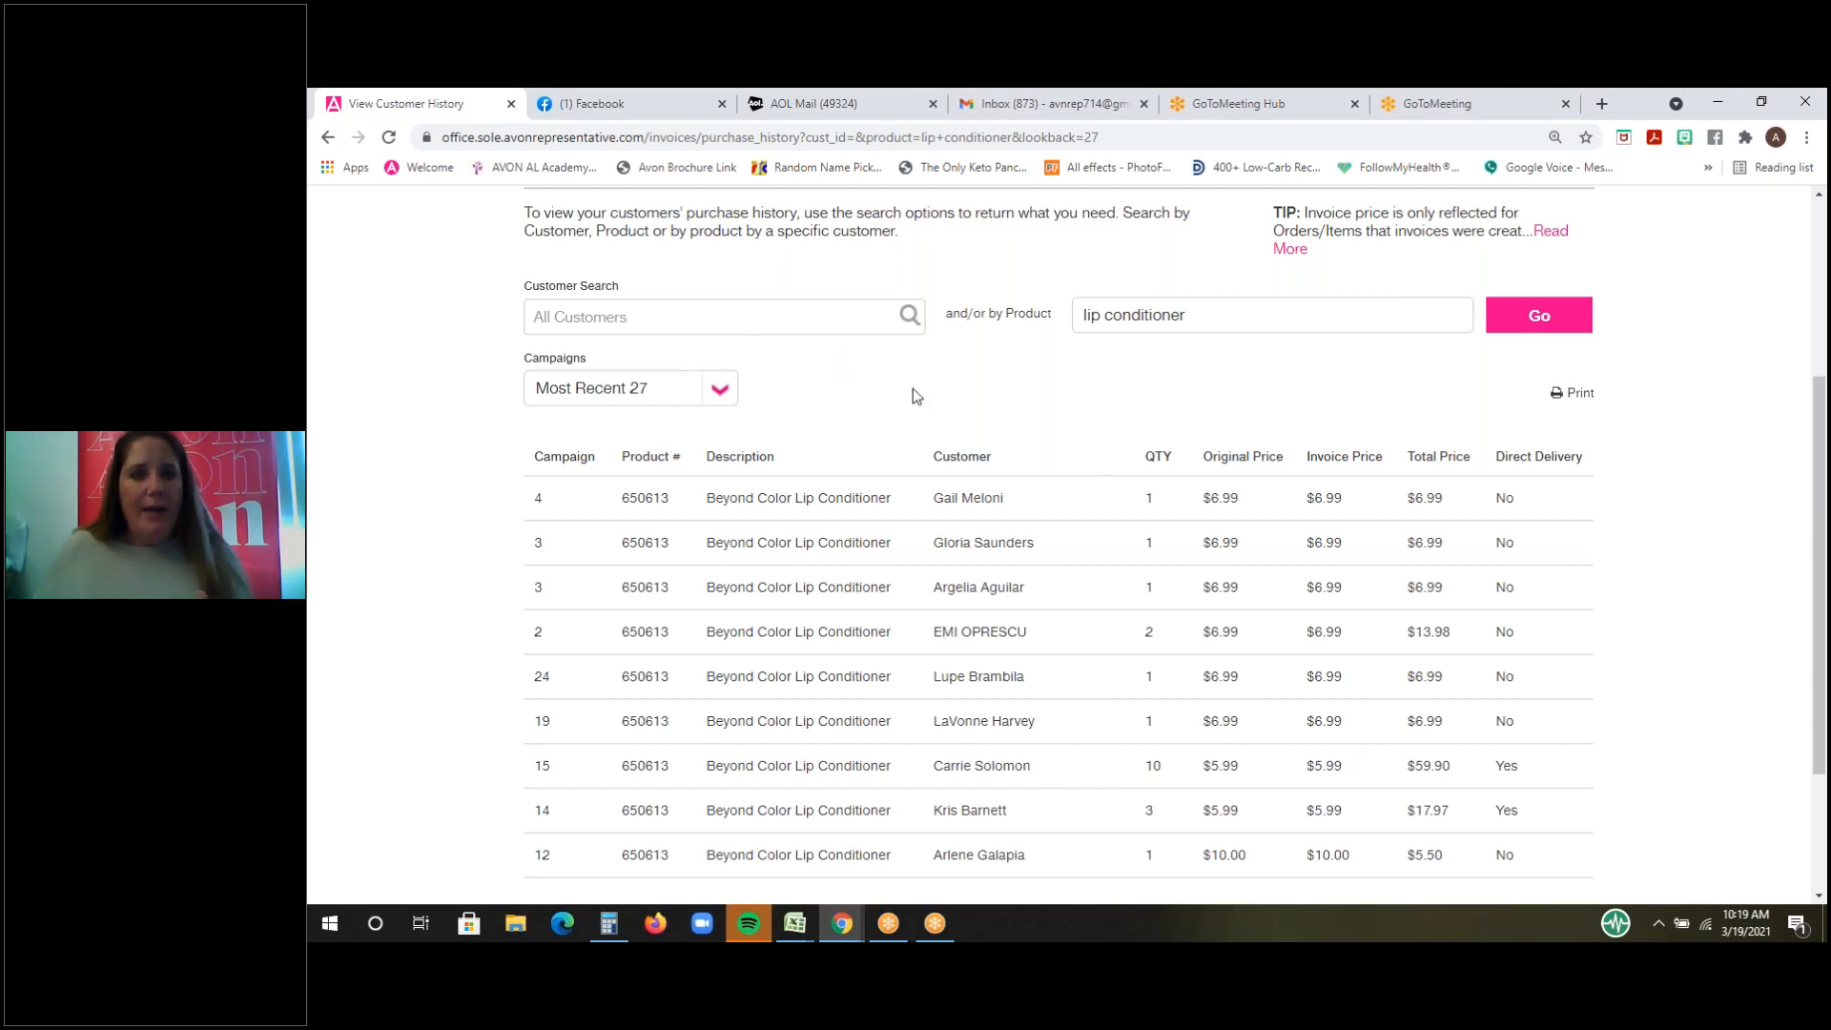
{"action": "scroll", "coordinate": [912, 387], "scroll_direction": "up", "scroll_amount": 2}
{"action": "mouse_move", "coordinate": [699, 298]}
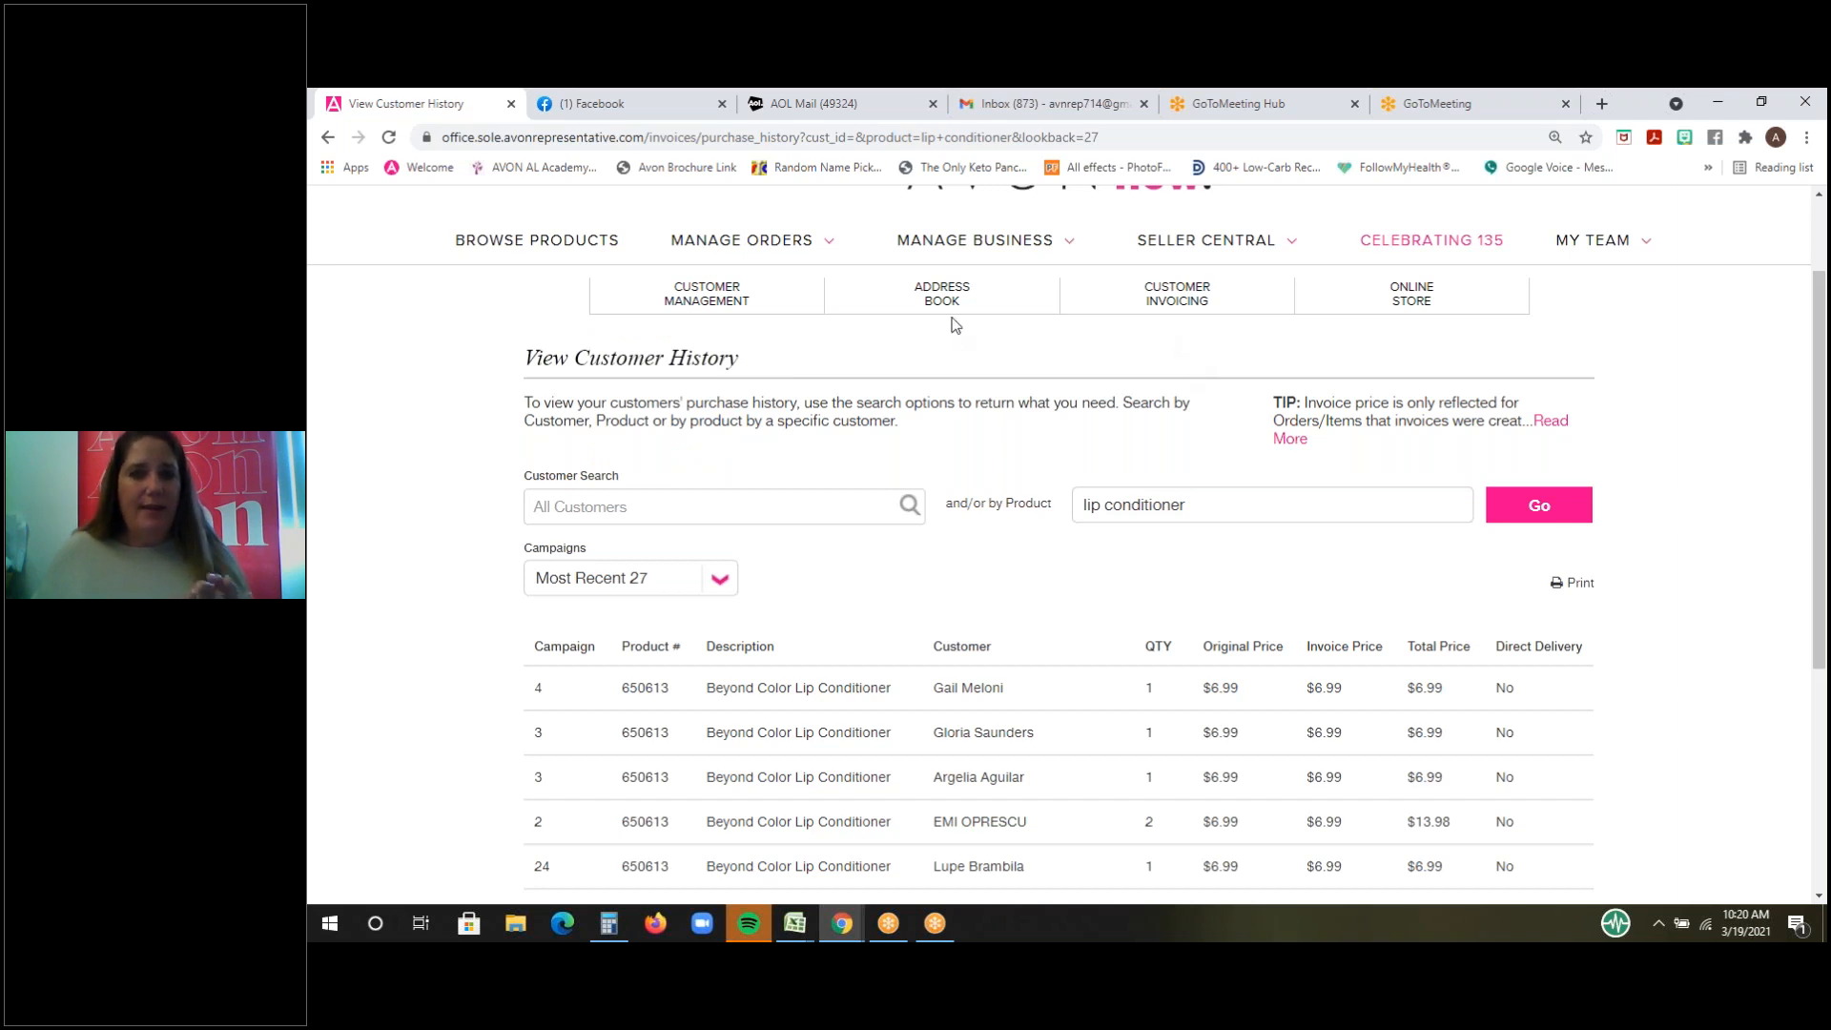
{"action": "mouse_move", "coordinate": [944, 297]}
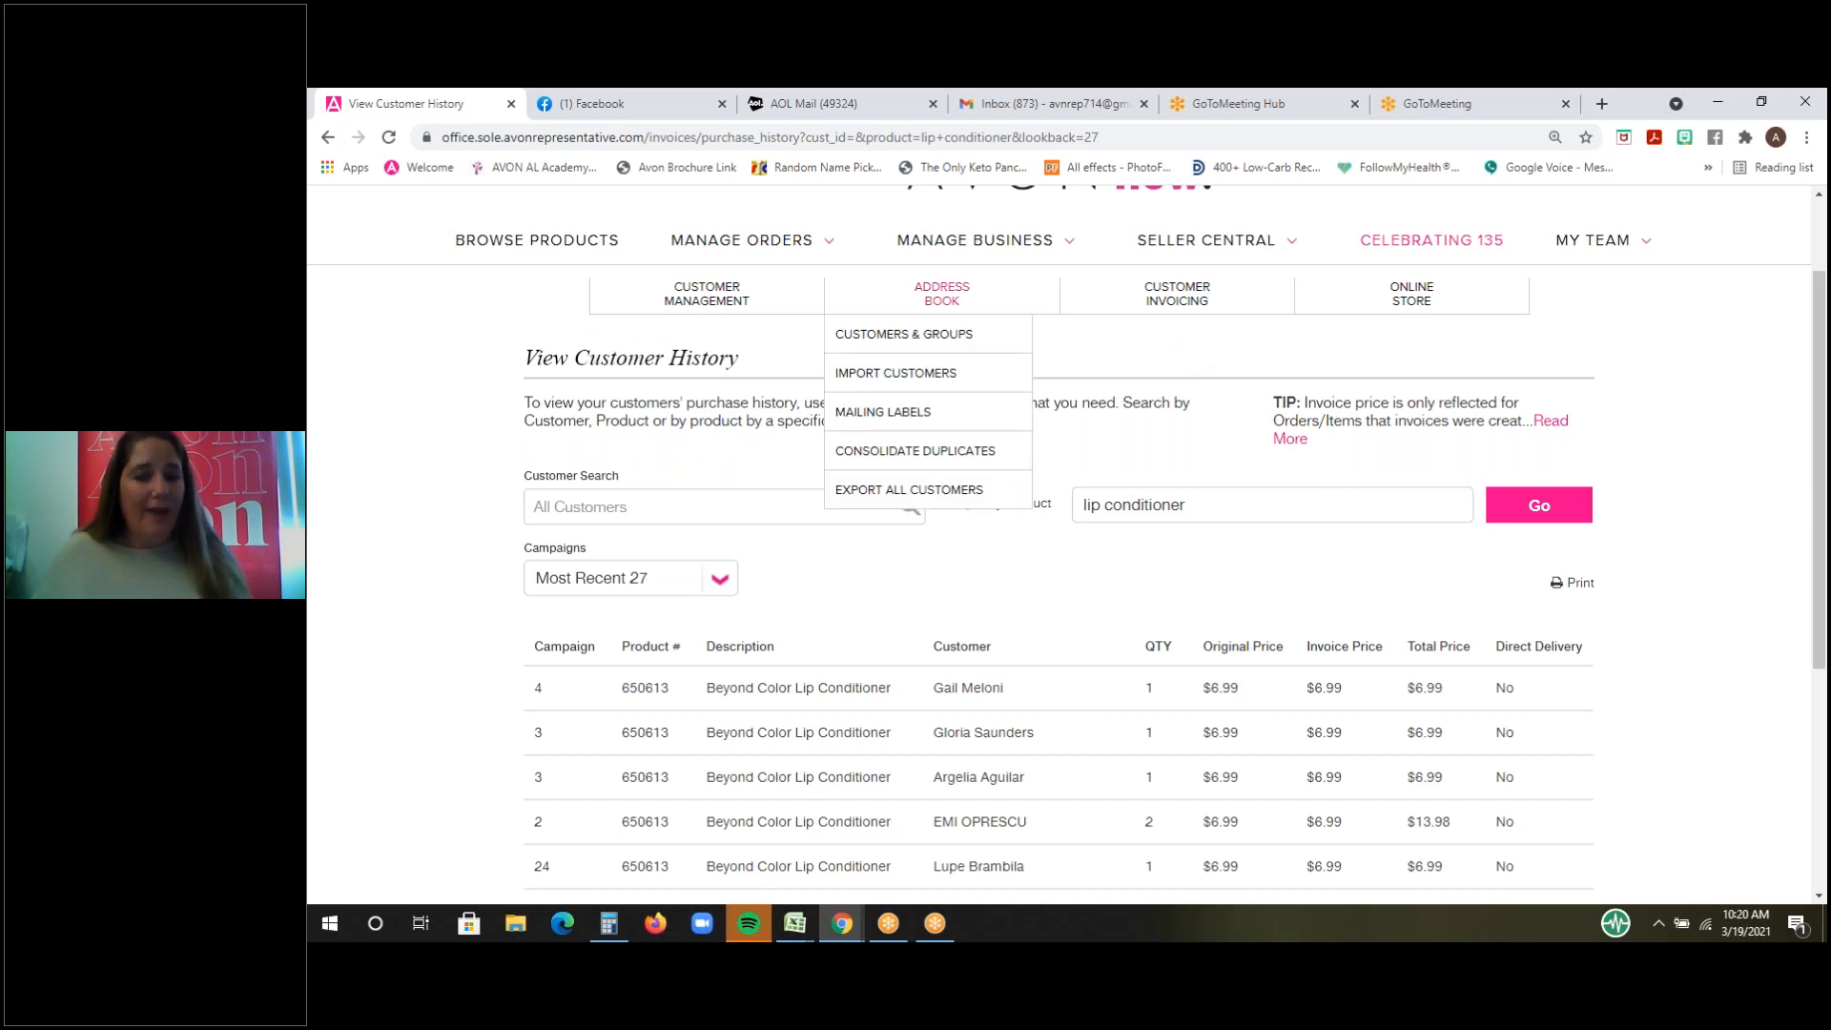